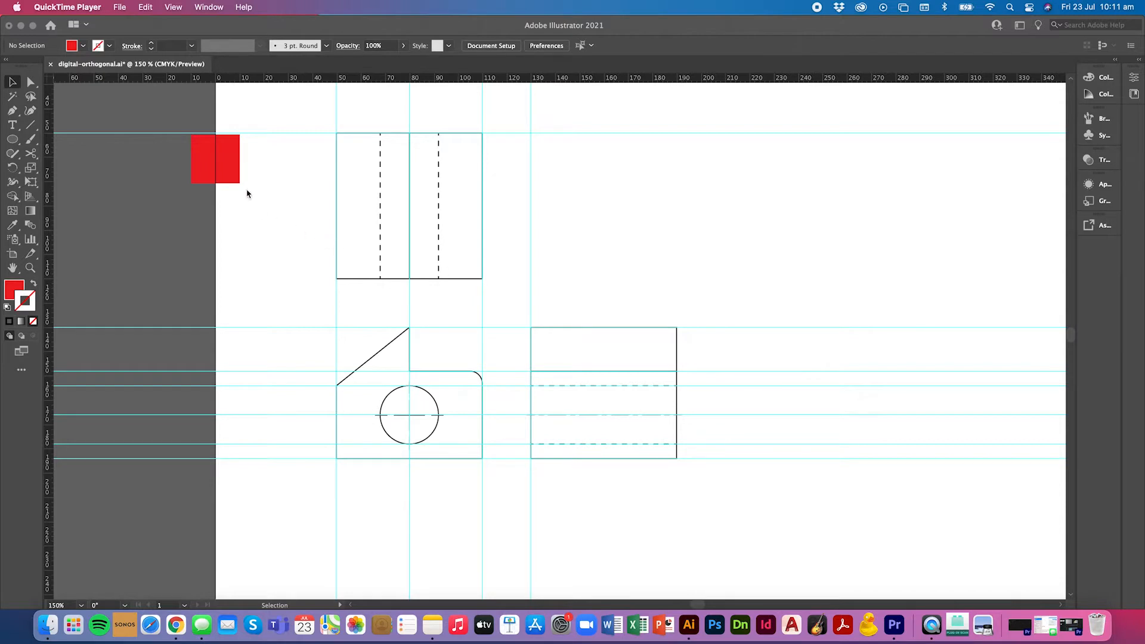
- Move the red square fully onto the artboard and resize it proportionally to 10 mm
{"action": "left_click", "coordinate": [232, 174]}
{"action": "left_click_drag", "start_coordinate": [233, 174], "coordinate": [258, 215]}
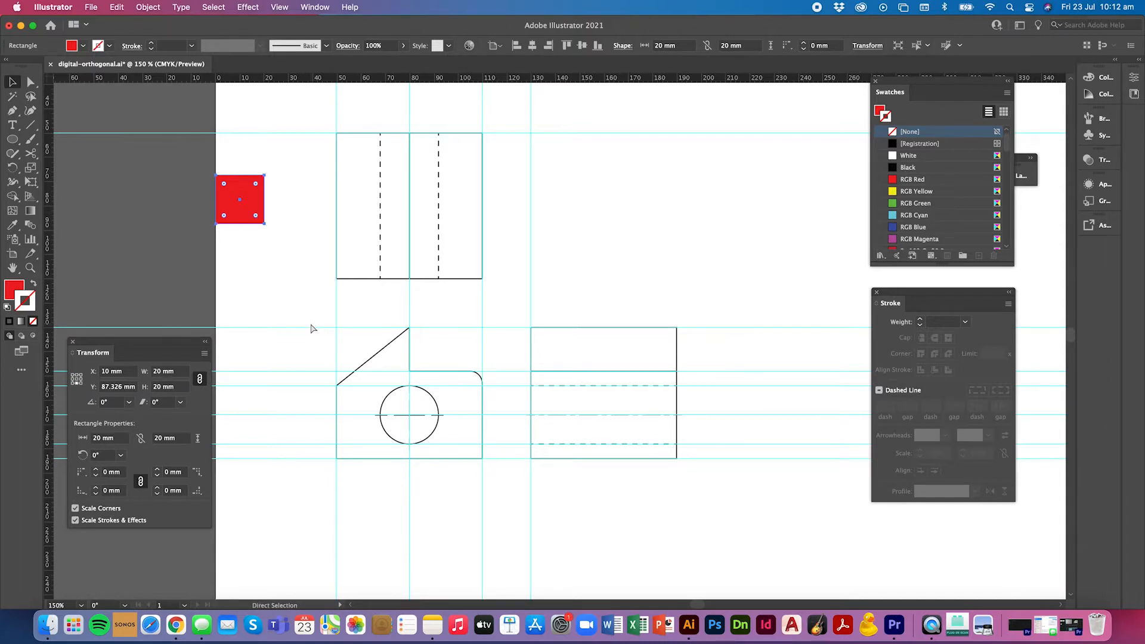
{"action": "key", "text": "super+semicolon"}
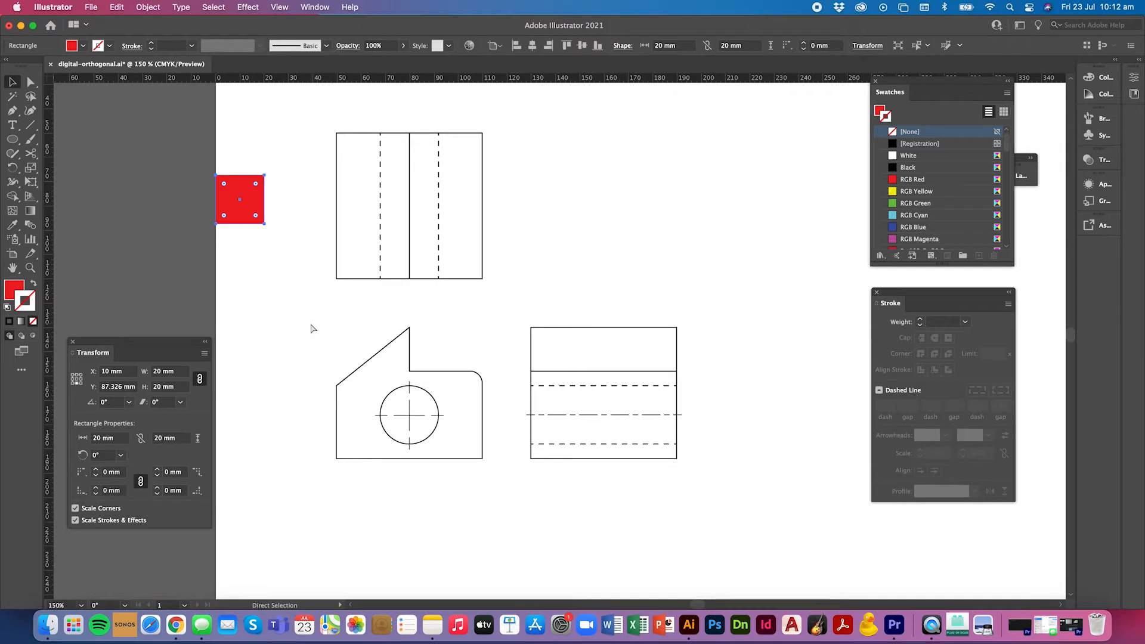
{"action": "key", "text": "super+semicolon"}
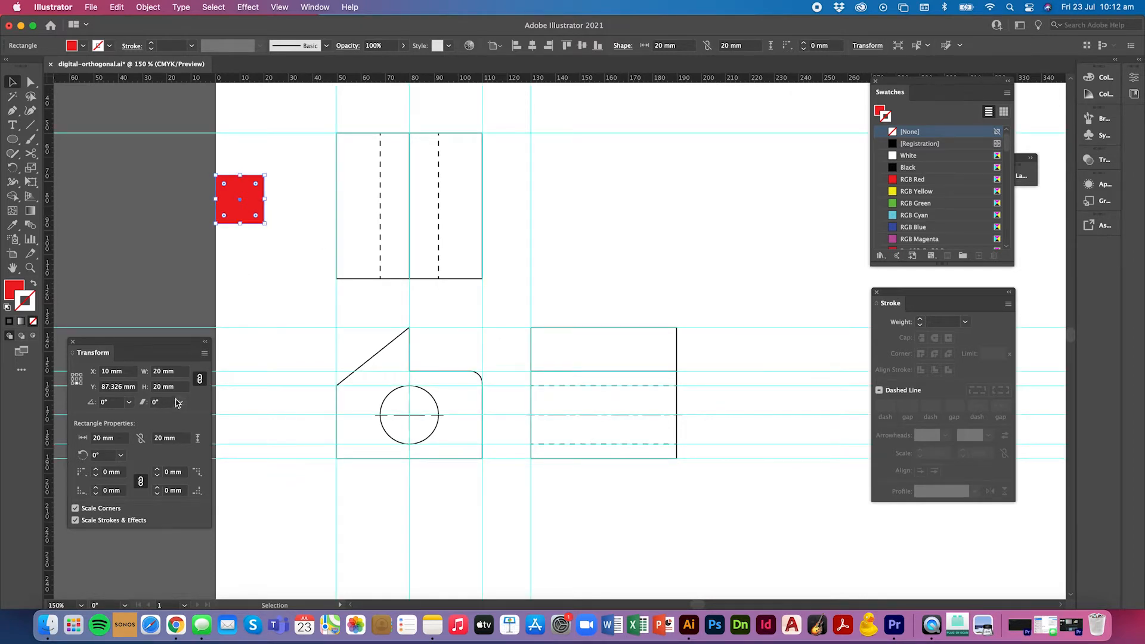
{"action": "left_click", "coordinate": [171, 371]}
{"action": "type", "text": "10"}
{"action": "key", "text": "Return"}
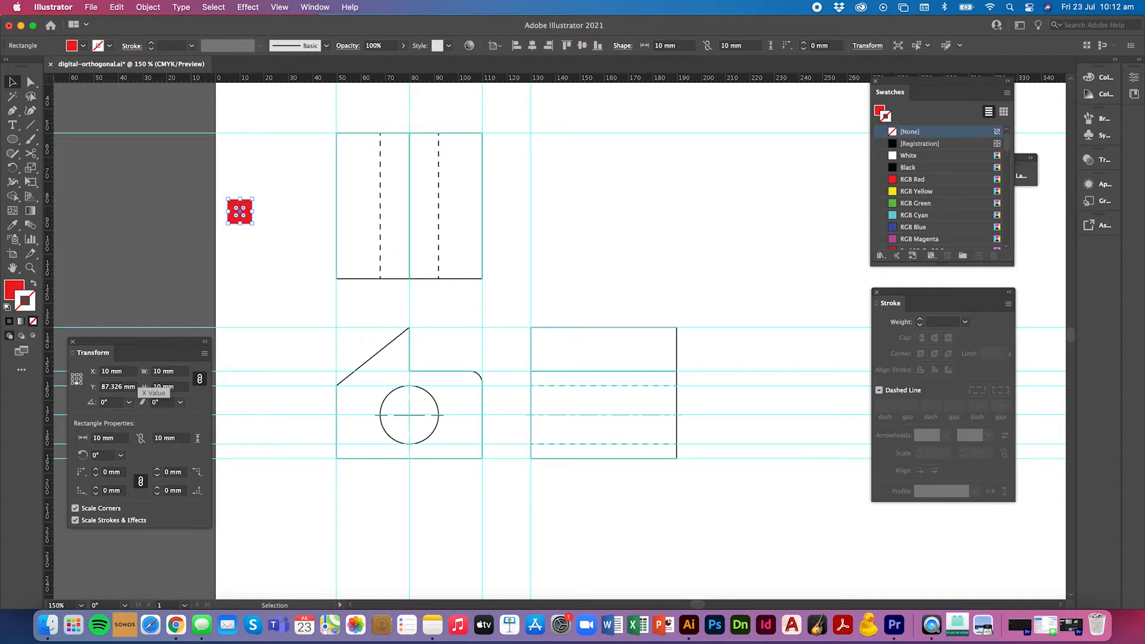
- Place the red square directly beneath the top view and add horizontal guides along the square's upper and lower edges
{"action": "left_click", "coordinate": [288, 316]}
{"action": "left_click_drag", "start_coordinate": [241, 218], "coordinate": [445, 303]}
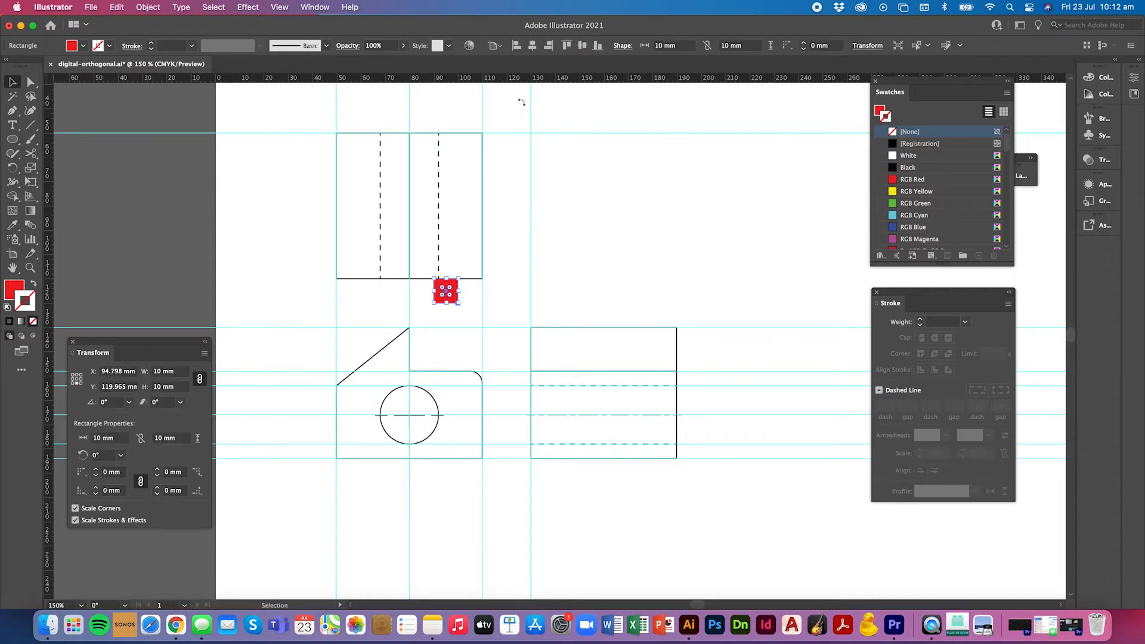
{"action": "left_click", "coordinate": [559, 153]}
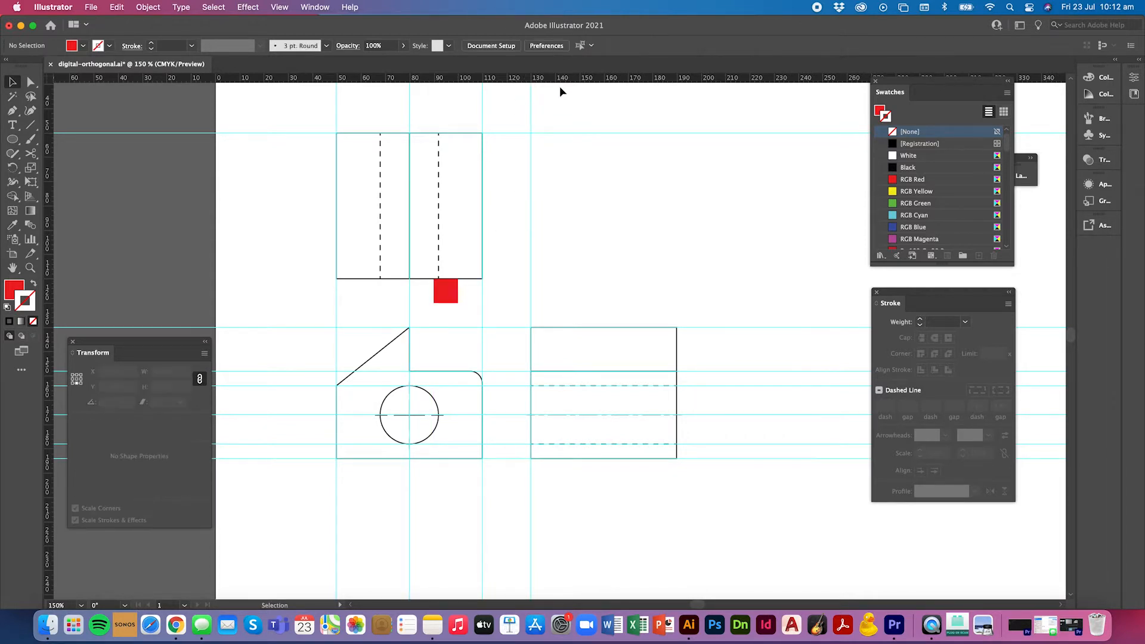
{"action": "left_click_drag", "start_coordinate": [551, 80], "coordinate": [358, 278]}
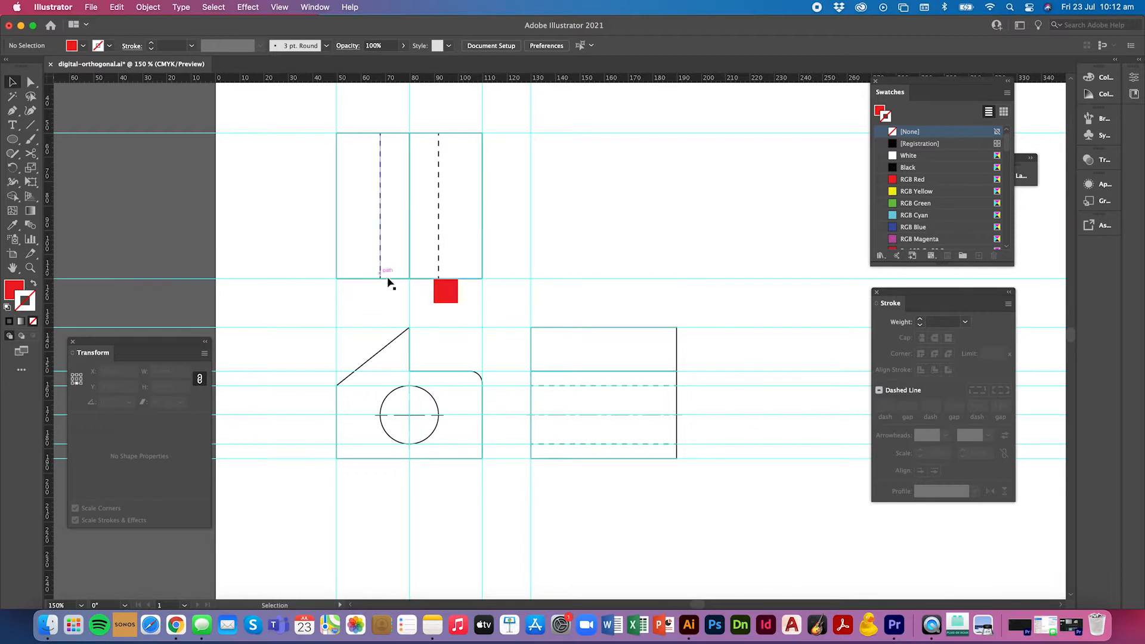
{"action": "left_click_drag", "start_coordinate": [520, 80], "coordinate": [458, 303]}
- Duplicate the 10 mm red square, place the copy below the square's lower guide, and resize it to 5 mm
{"action": "left_click", "coordinate": [455, 301]}
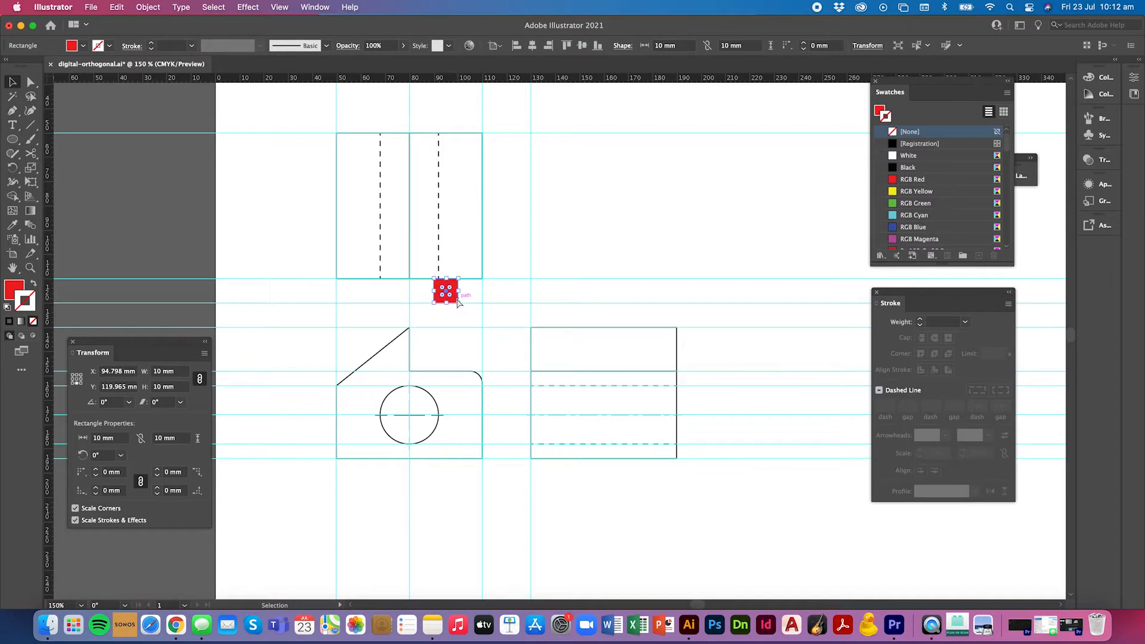
{"action": "mouse_move", "coordinate": [457, 303]}
{"action": "left_mouse_down"}
{"action": "mouse_move", "coordinate": [561, 344]}
{"action": "mouse_move", "coordinate": [571, 335]}
{"action": "mouse_move", "coordinate": [478, 305]}
{"action": "left_mouse_up"}
{"action": "key", "text": "super+z"}
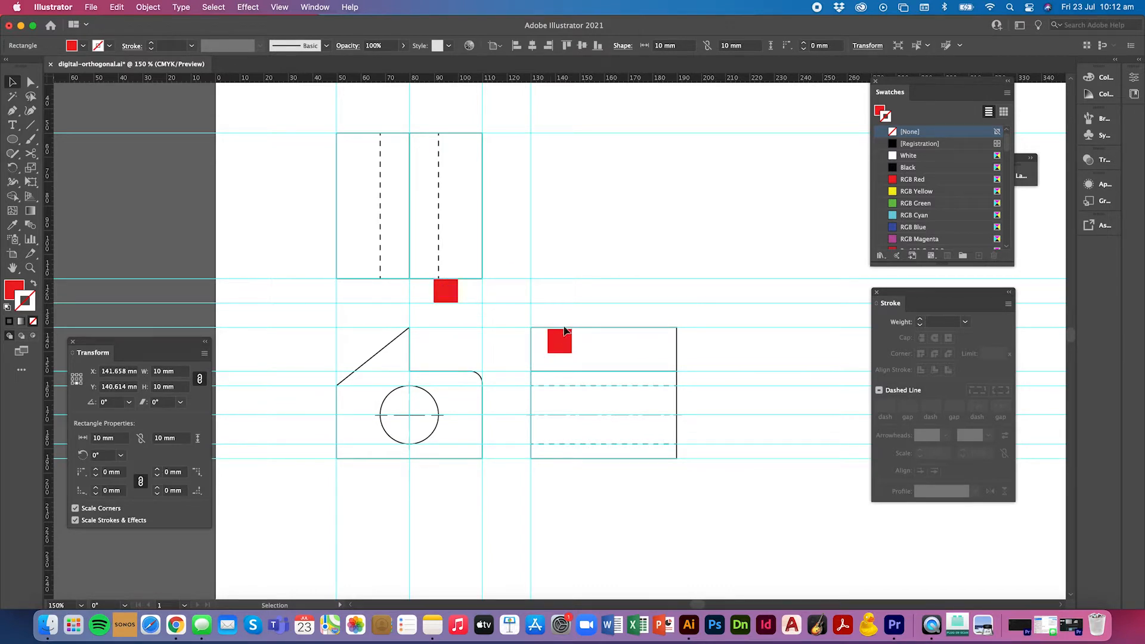
{"action": "left_click_drag", "start_coordinate": [567, 338], "coordinate": [482, 310]}
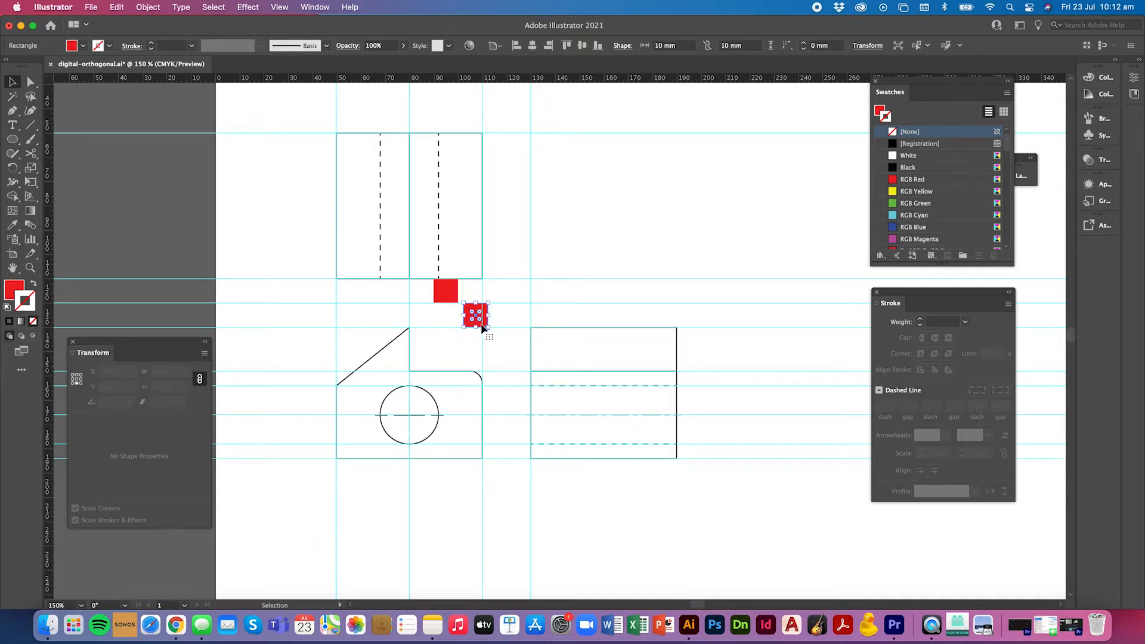
{"action": "left_click", "coordinate": [146, 372]}
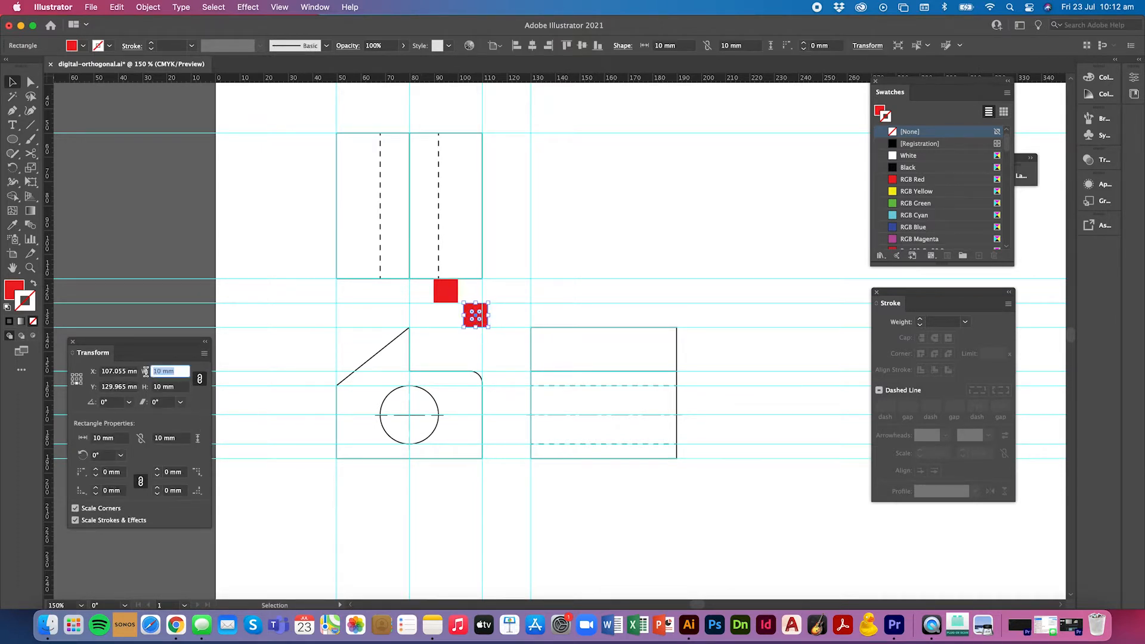
{"action": "type", "text": "5"}
{"action": "key", "text": "Return"}
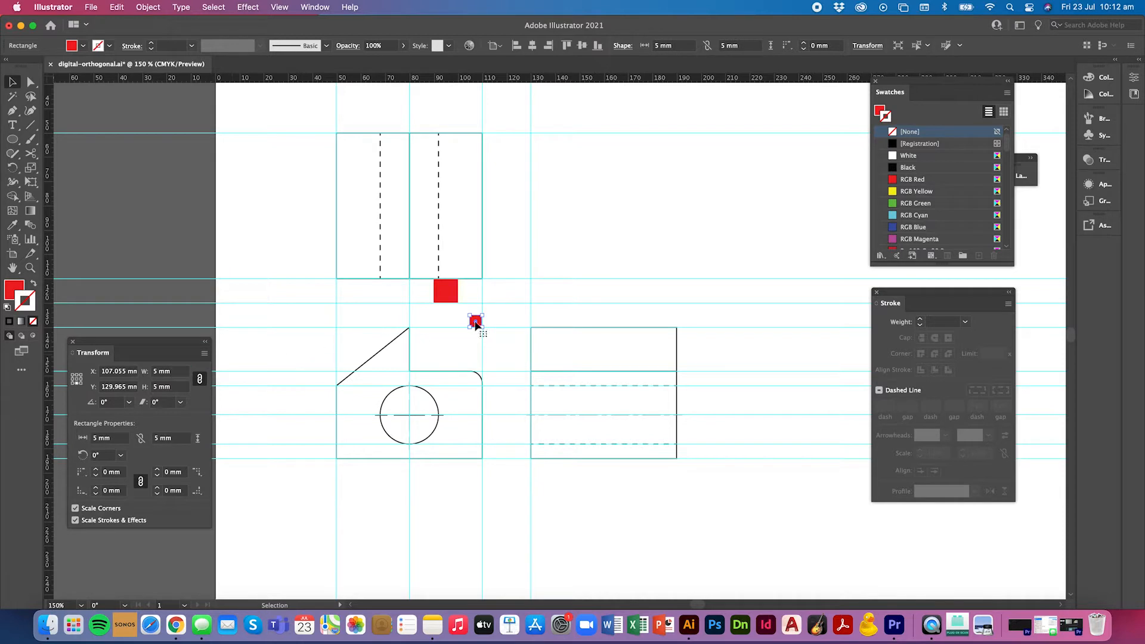
- Align the 5 mm square under the new guide to add another guide along its lower edge, then move the square aside
{"action": "left_click_drag", "start_coordinate": [475, 321], "coordinate": [476, 309]}
{"action": "key", "text": "super+equal"}
{"action": "key", "text": "super+equal"}
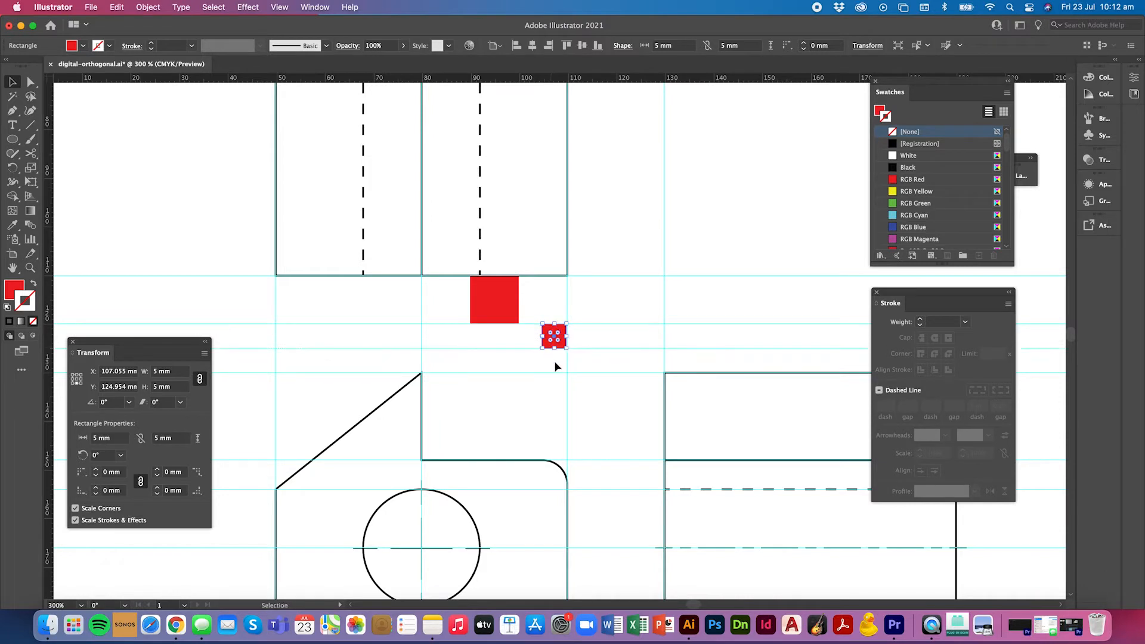
{"action": "left_click_drag", "start_coordinate": [554, 338], "coordinate": [188, 250]}
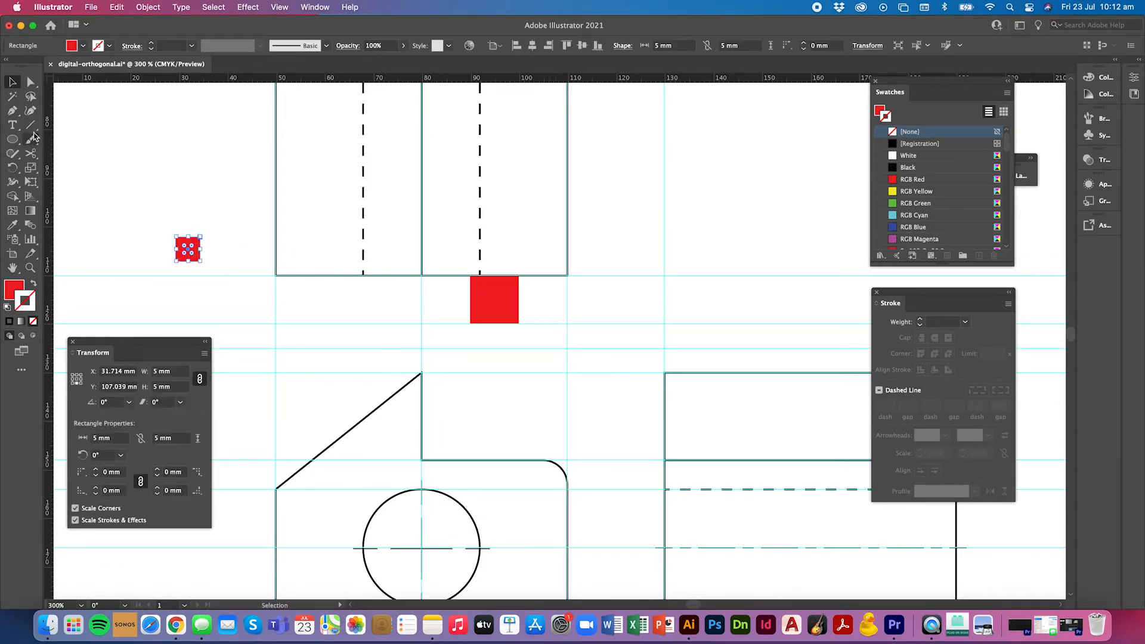
- Add the text label "TOP VIEW" beneath the top view and lower it between the two guides 5 mm apart
{"action": "left_click", "coordinate": [11, 125]}
{"action": "left_click", "coordinate": [380, 331]}
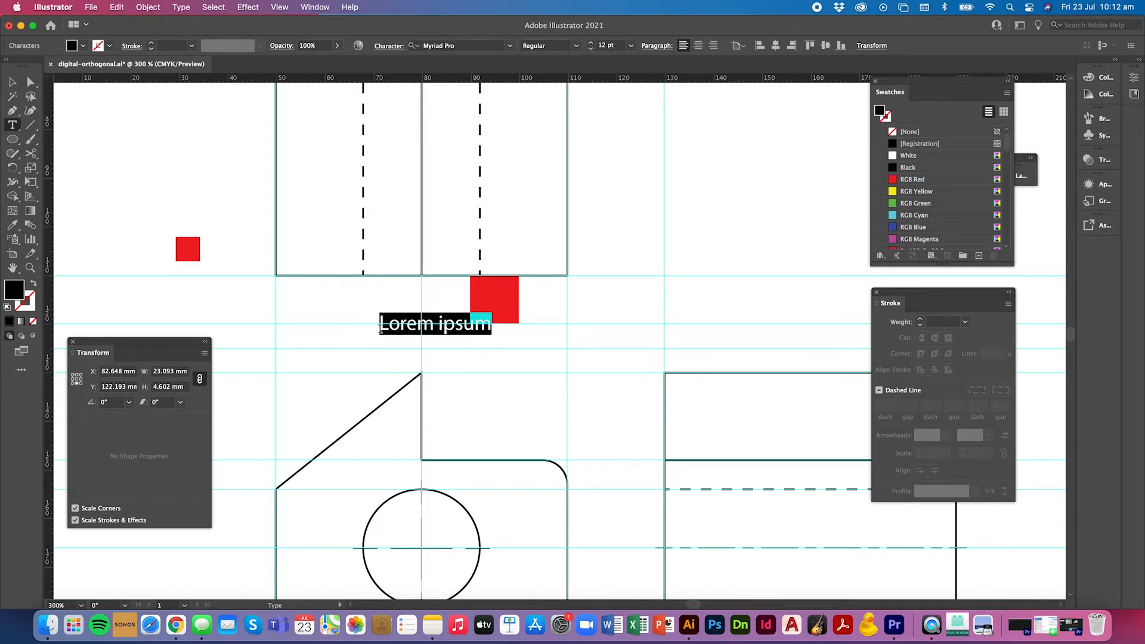
{"action": "type", "text": "TOP VIEW"}
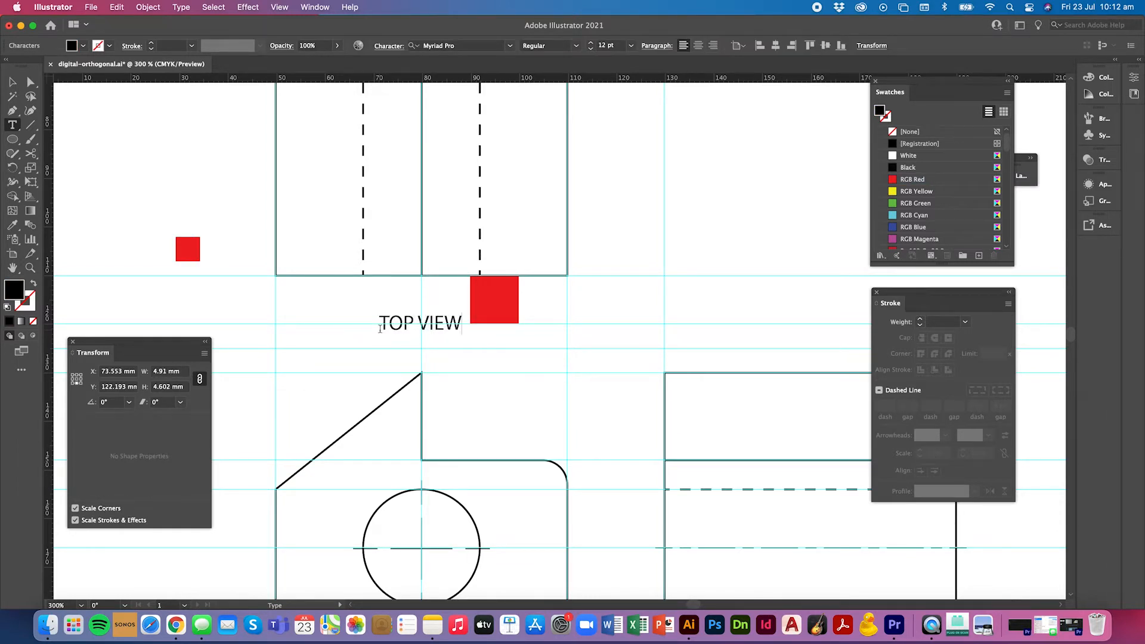
{"action": "left_click", "coordinate": [11, 81]}
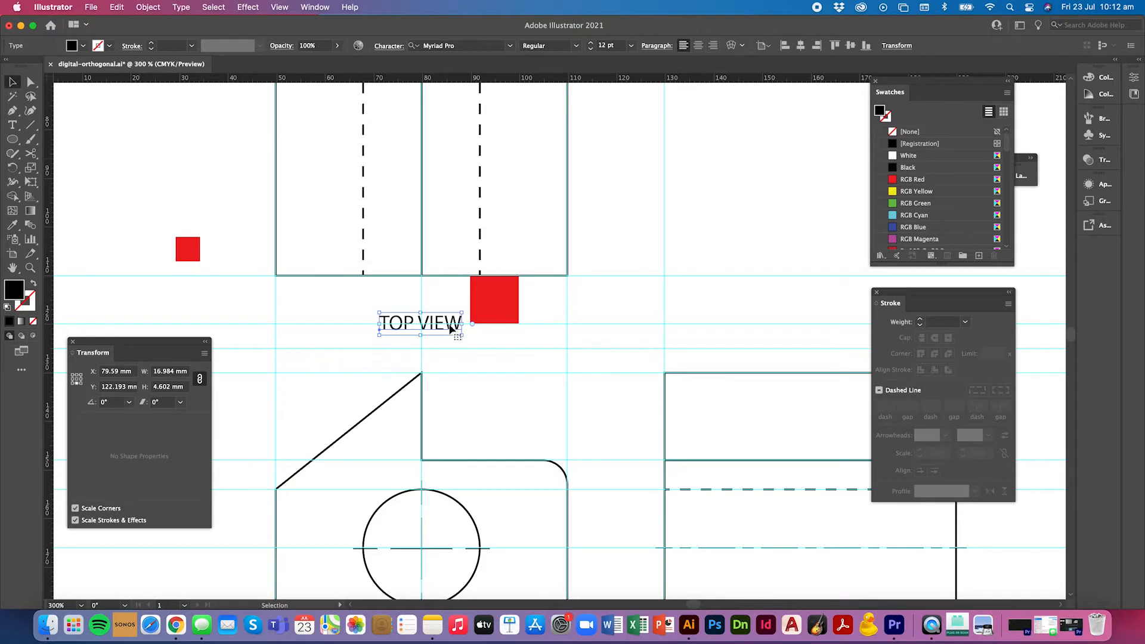
{"action": "left_click_drag", "start_coordinate": [451, 328], "coordinate": [441, 329]}
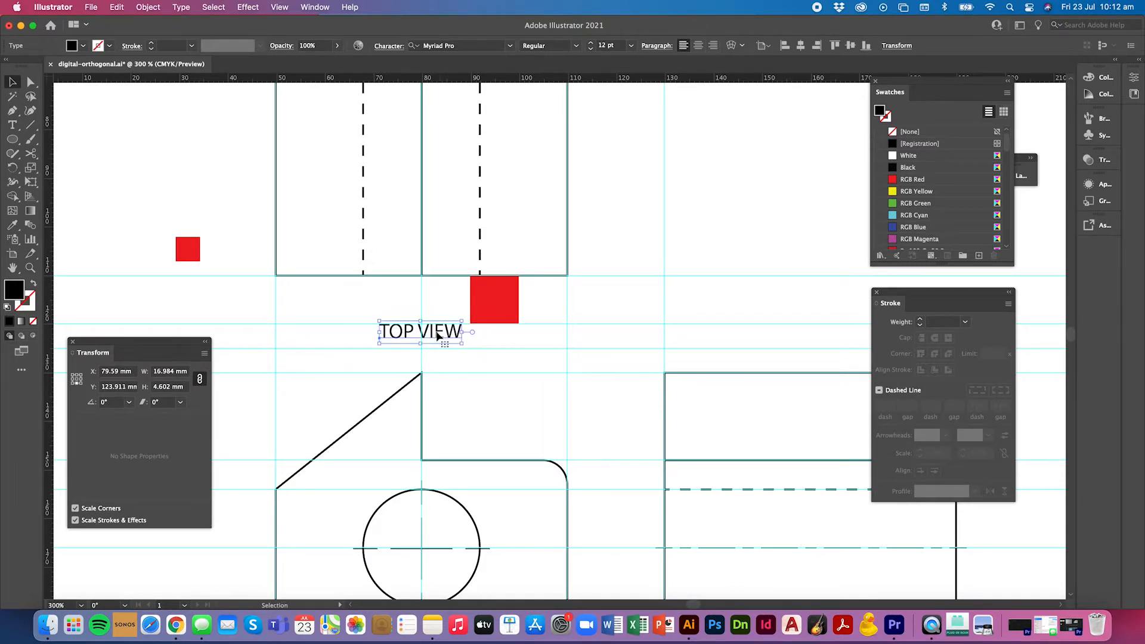
{"action": "left_click", "coordinate": [506, 349]}
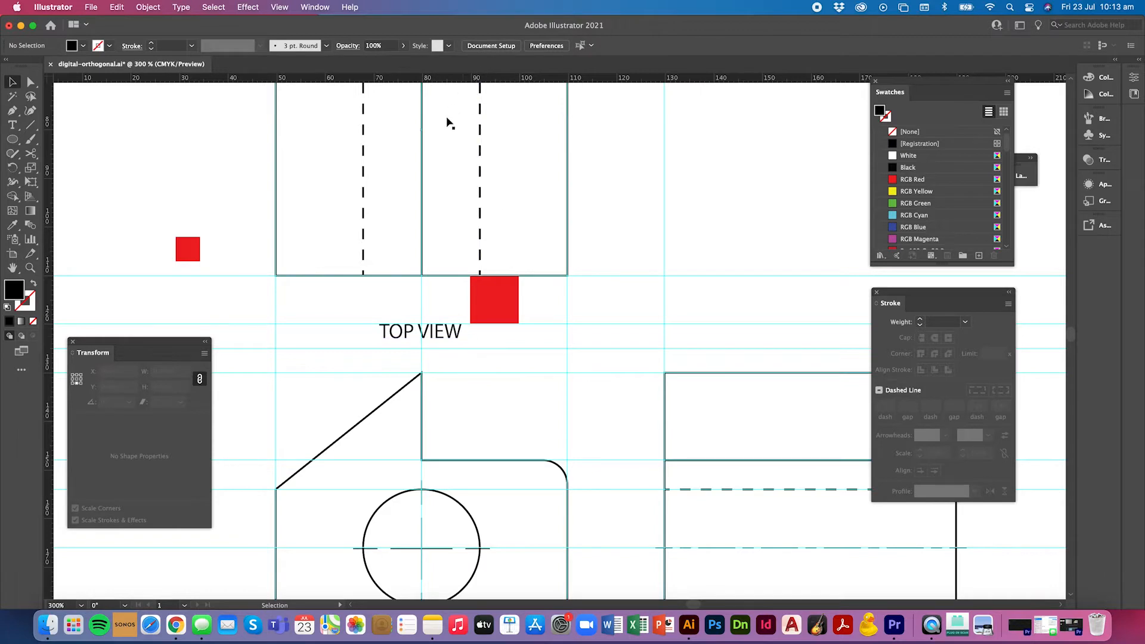
- Enlarge the TOP VIEW label to 21 pt and reposition it between the two guides
{"action": "left_click", "coordinate": [435, 335]}
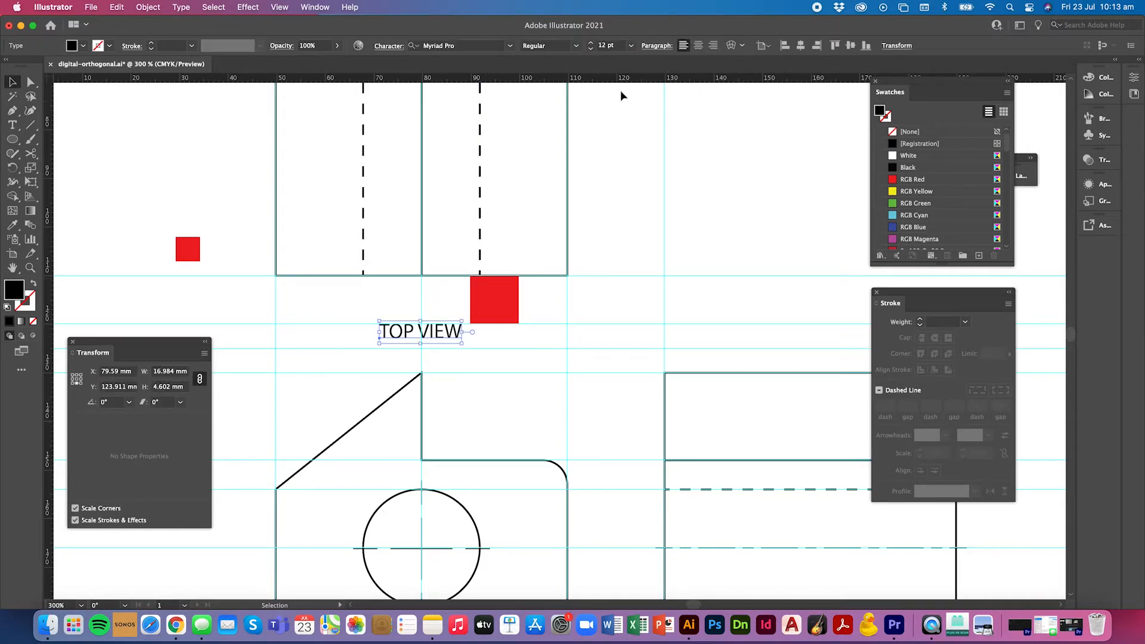
{"action": "left_click", "coordinate": [631, 48]}
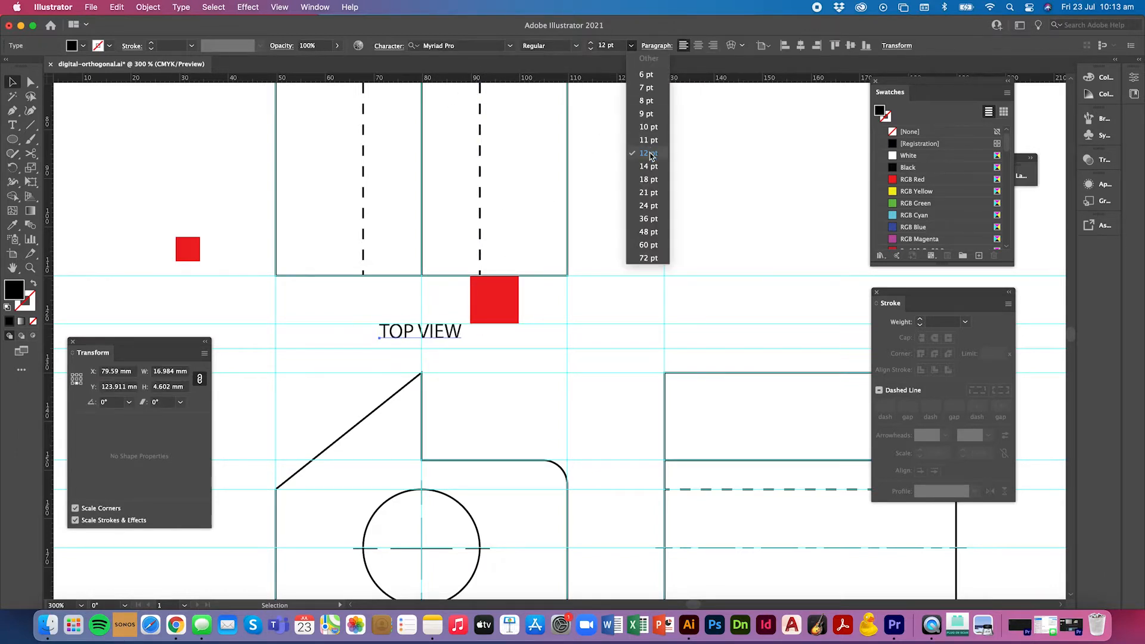
{"action": "left_click", "coordinate": [648, 180]}
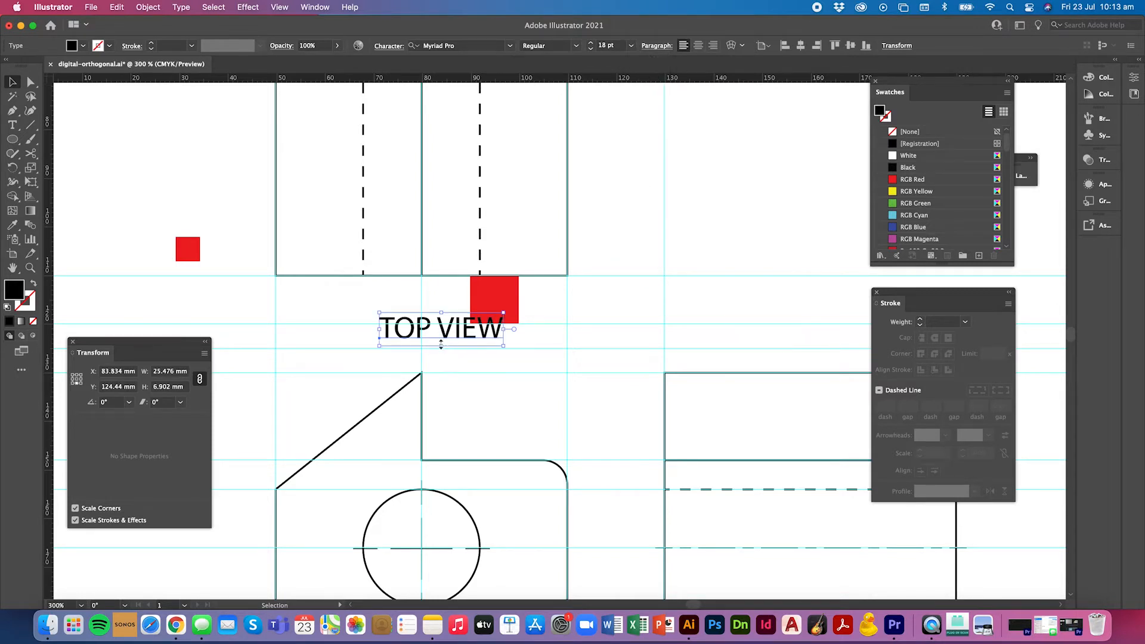
{"action": "left_click_drag", "start_coordinate": [448, 334], "coordinate": [441, 341]}
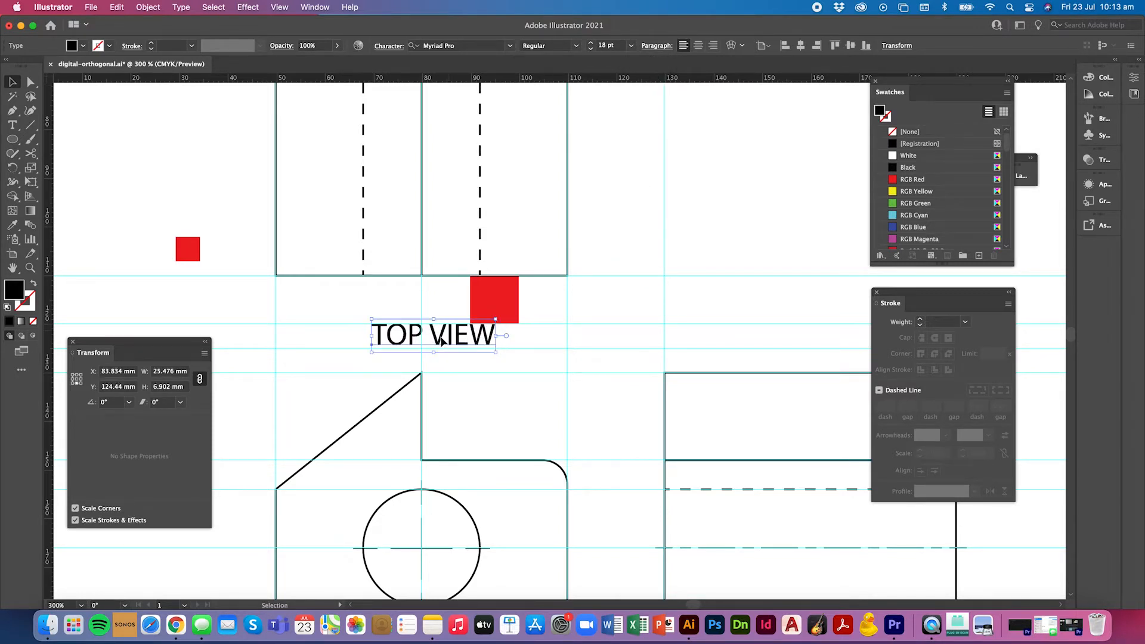
{"action": "left_click", "coordinate": [630, 46]}
{"action": "left_click", "coordinate": [649, 197]}
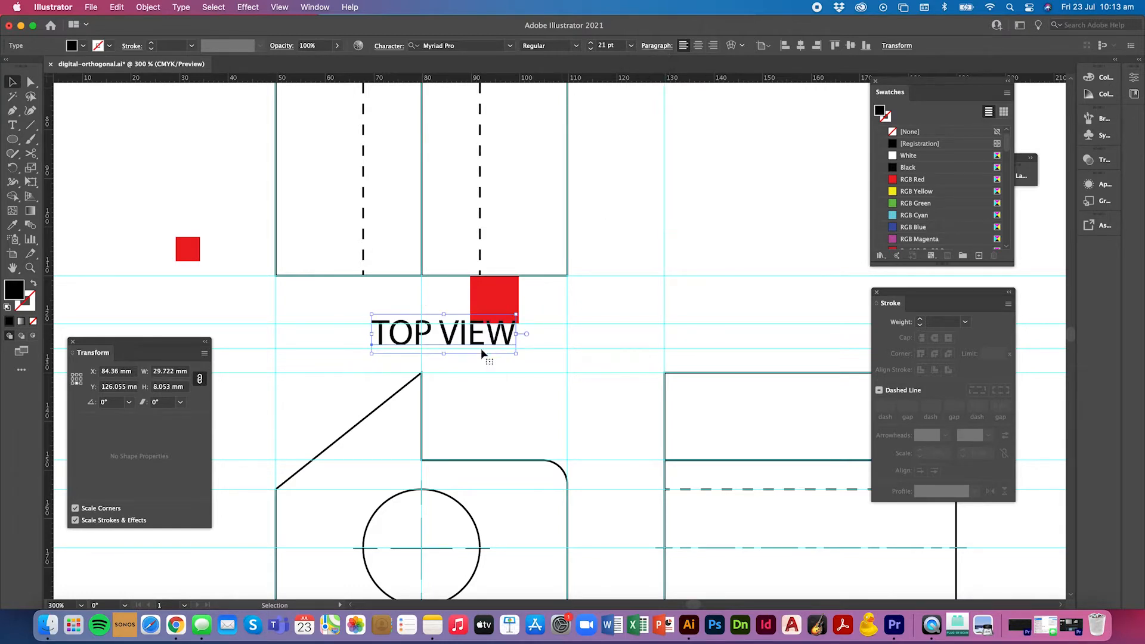
{"action": "left_click_drag", "start_coordinate": [480, 344], "coordinate": [454, 340]}
{"action": "left_click", "coordinate": [523, 341]}
- Centre-align the TOP VIEW text and move the label onto the vertical centre guide below the top view
{"action": "double_click", "coordinate": [455, 340]}
{"action": "key", "text": "super+a"}
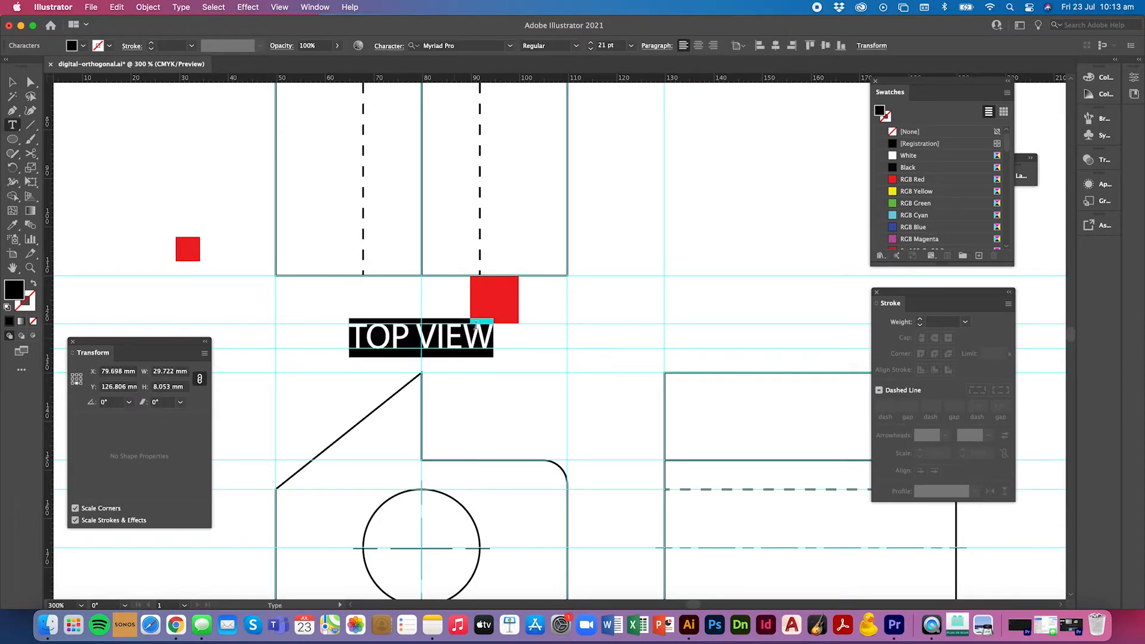
{"action": "left_click", "coordinate": [697, 46]}
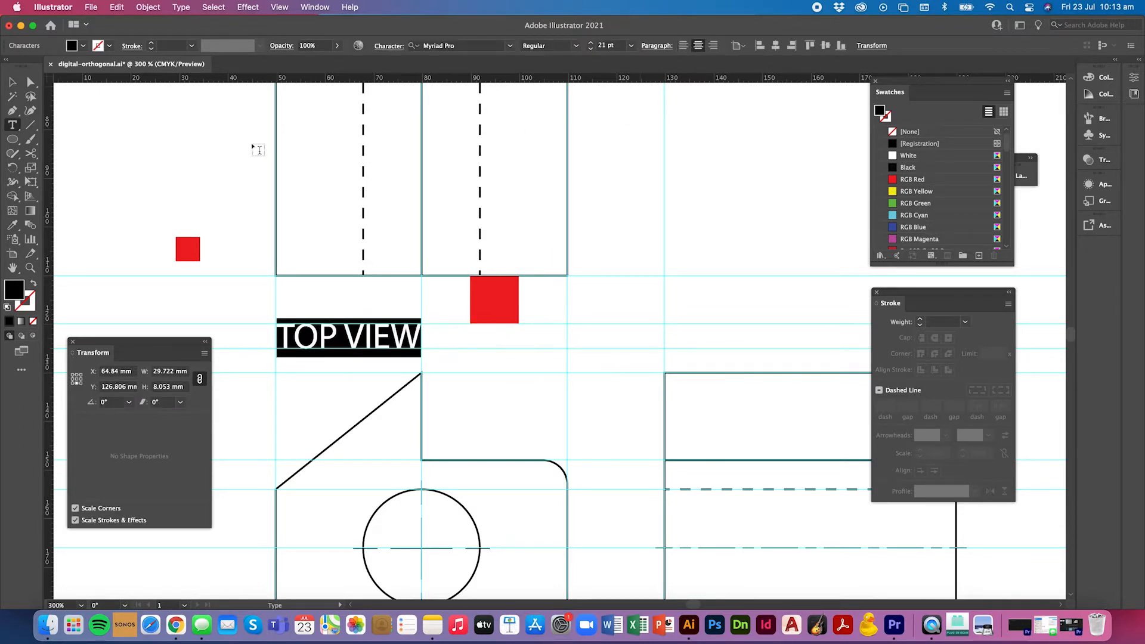
{"action": "left_click", "coordinate": [12, 82]}
{"action": "left_click", "coordinate": [220, 293]}
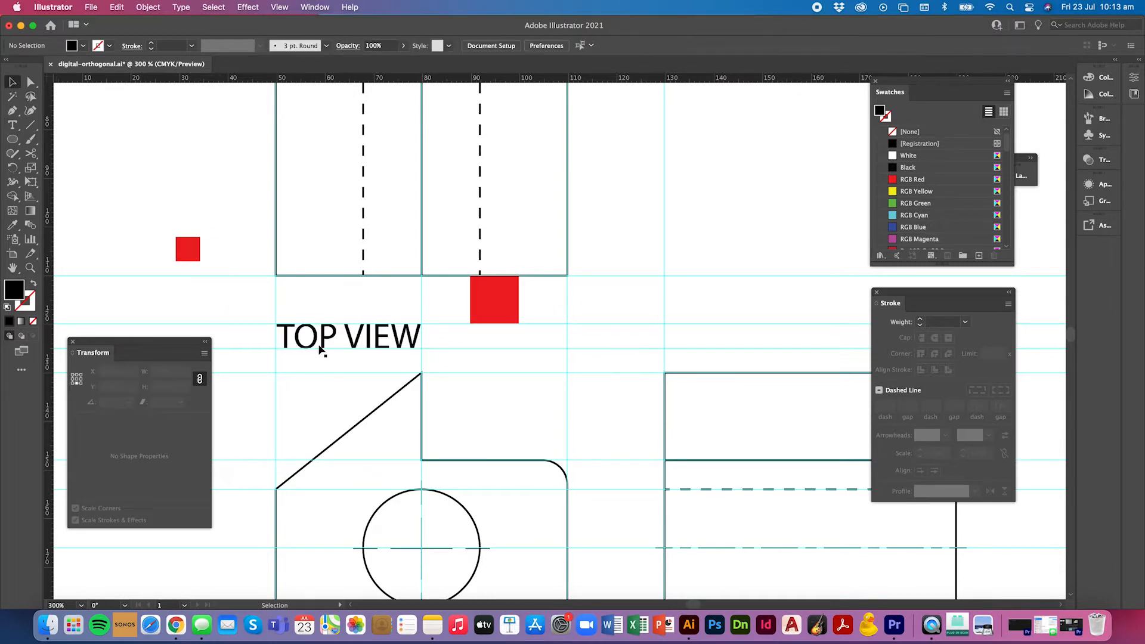
{"action": "left_click_drag", "start_coordinate": [348, 336], "coordinate": [421, 338]}
{"action": "left_click", "coordinate": [453, 364]}
- Move the 10 mm red square against the front view's bottom edge and add a horizontal guide along the square's lower edge
{"action": "key", "text": "super+minus"}
{"action": "key", "text": "super+minus"}
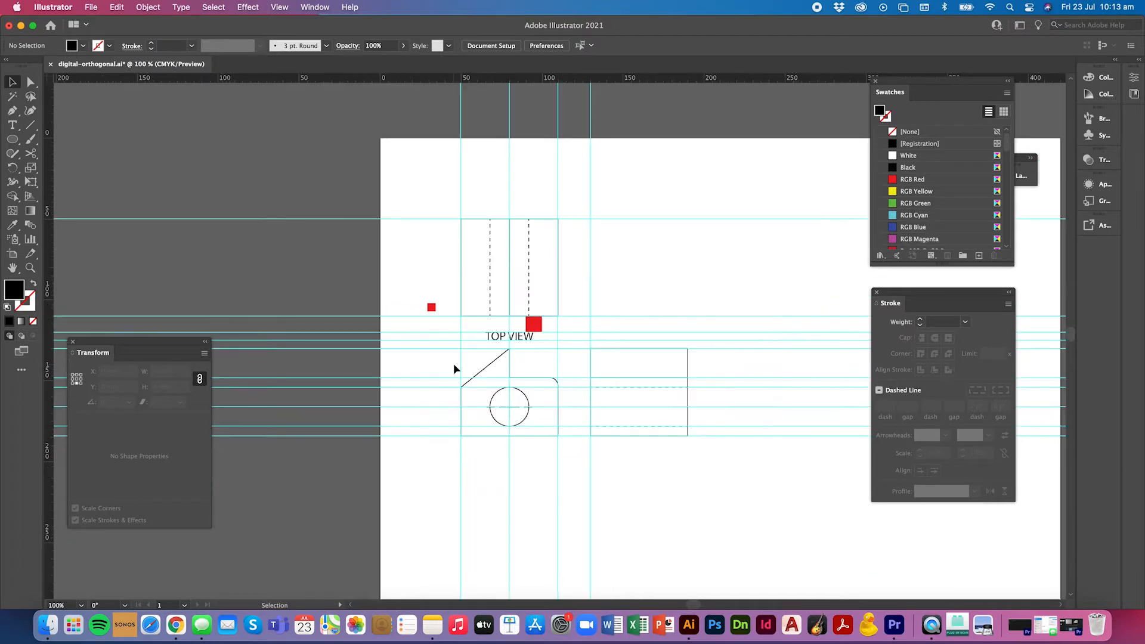
{"action": "left_click_drag", "start_coordinate": [537, 325], "coordinate": [532, 483]}
{"action": "key", "text": "super+plus"}
{"action": "key", "text": "super+plus"}
{"action": "key", "text": "super+plus"}
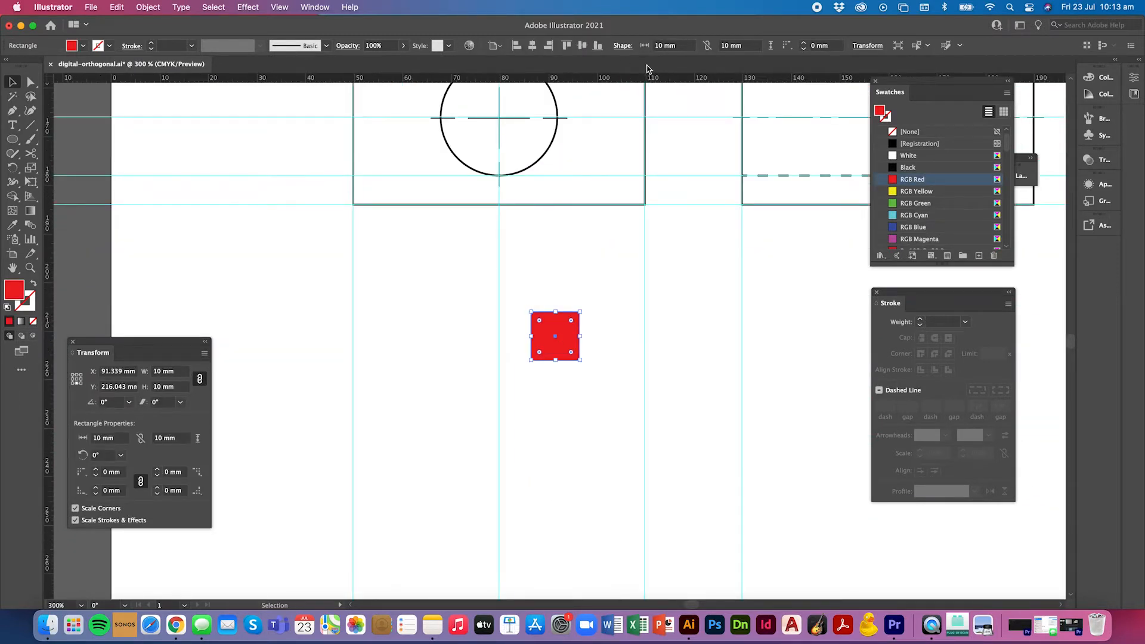
{"action": "left_click_drag", "start_coordinate": [561, 347], "coordinate": [586, 252]}
{"action": "left_click", "coordinate": [583, 270]}
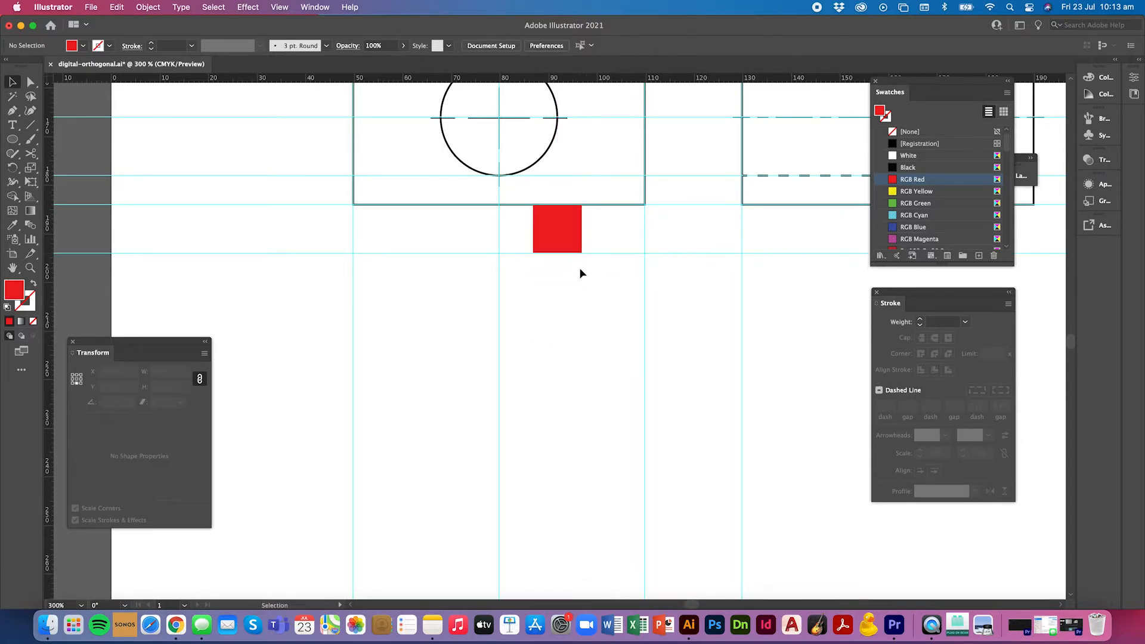
- Duplicate the TOP VIEW label beneath the front view and the side view, just below the new guide
{"action": "key", "text": "super+minus"}
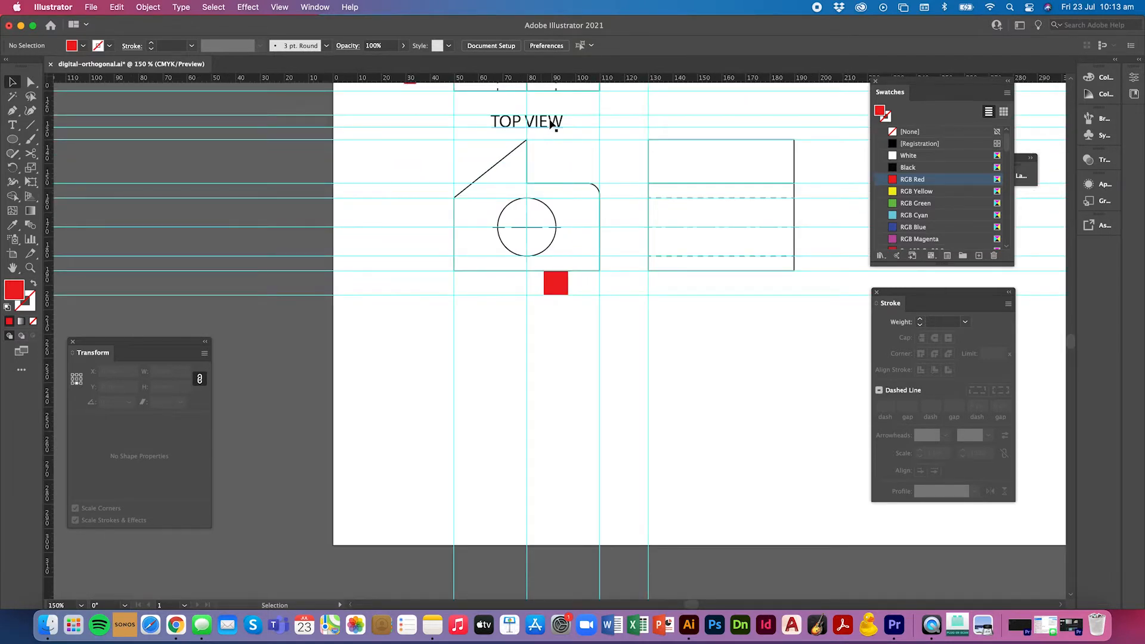
{"action": "mouse_move", "coordinate": [547, 121]}
{"action": "left_mouse_down"}
{"action": "mouse_move", "coordinate": [527, 312]}
{"action": "mouse_move", "coordinate": [527, 302]}
{"action": "mouse_move", "coordinate": [757, 307]}
{"action": "left_mouse_up"}
{"action": "left_click", "coordinate": [392, 312]}
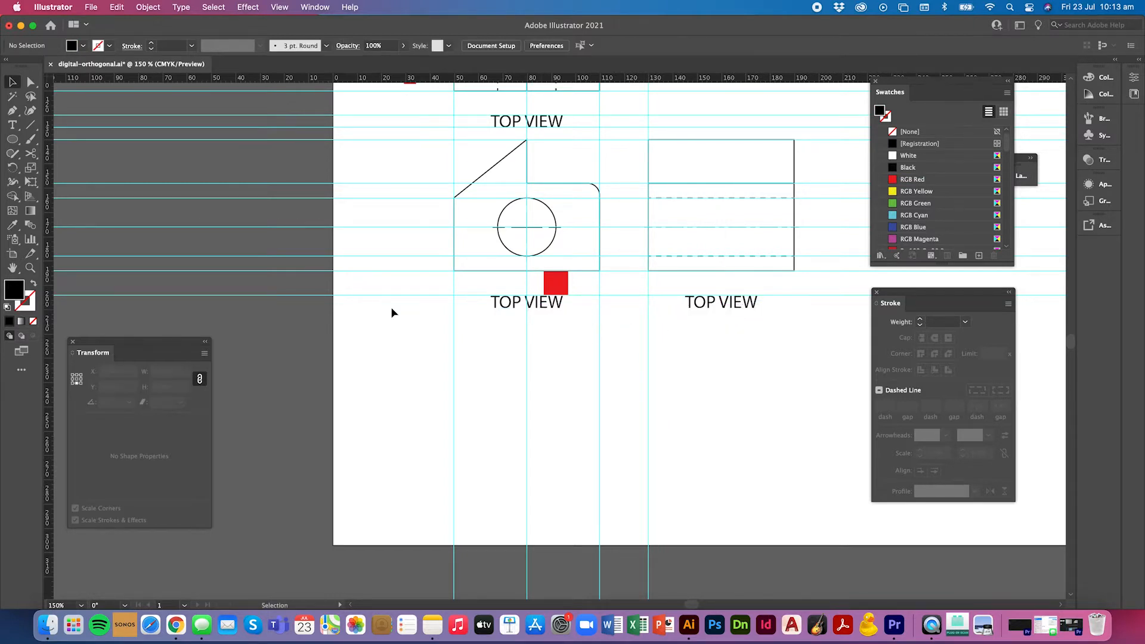
- Change the label beneath the front view to read "FRONT VIEW"
{"action": "left_click", "coordinate": [12, 125]}
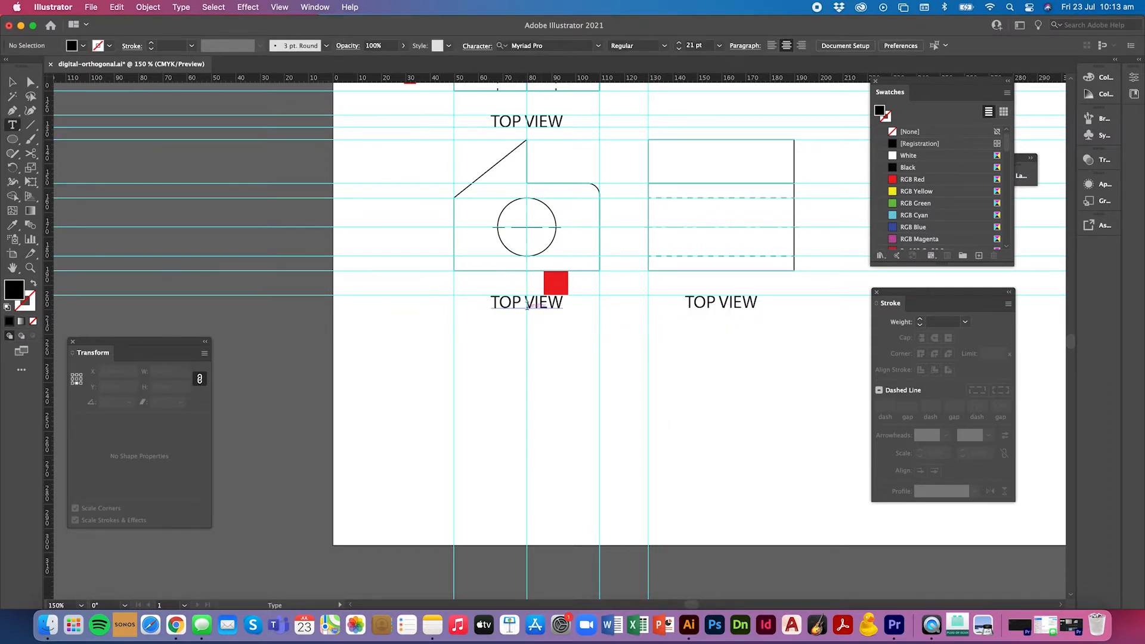
{"action": "left_click", "coordinate": [519, 301]}
{"action": "key", "text": "BackSpace"}
{"action": "key", "text": "BackSpace"}
{"action": "key", "text": "BackSpace"}
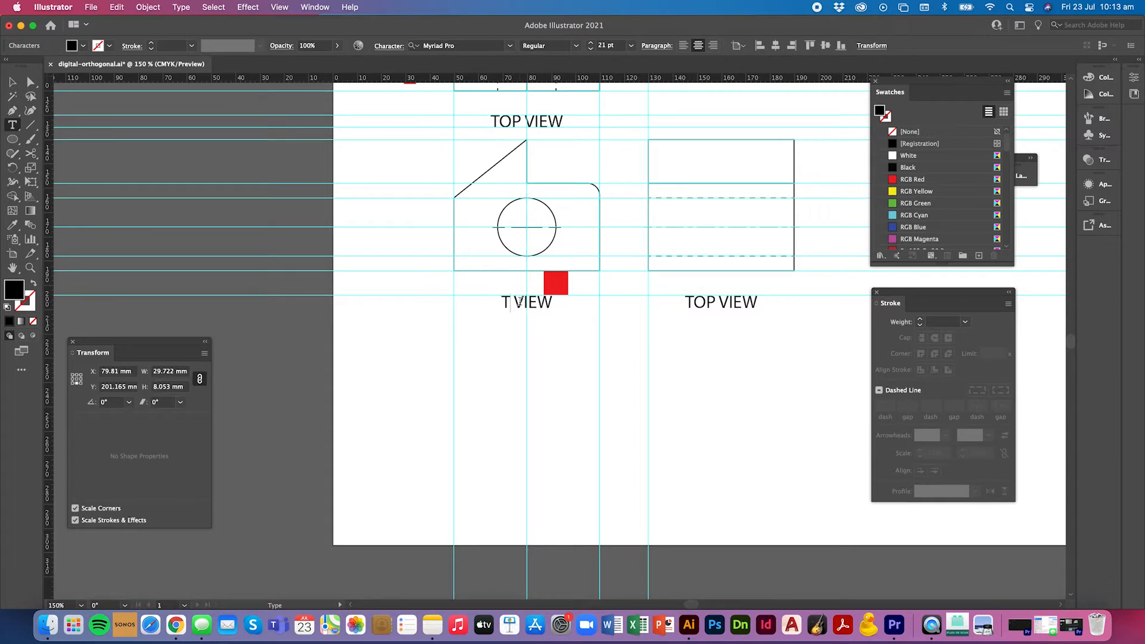
{"action": "type", "text": "FRONT"}
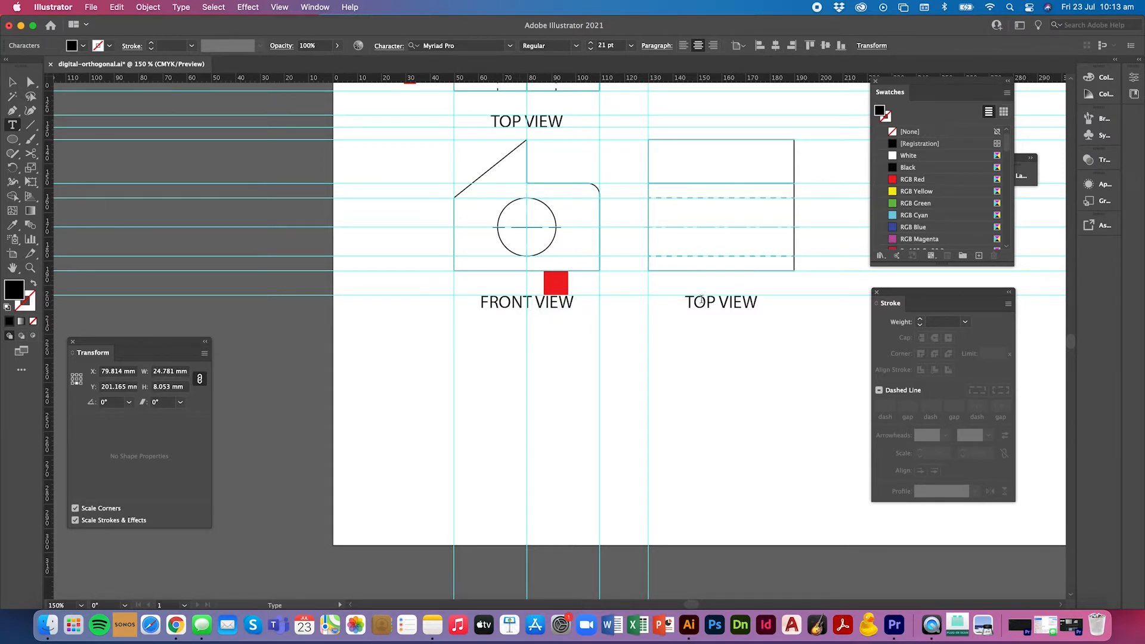
- Change the label beneath the side view to read "RIGHT SIDE VIEW"
{"action": "left_click", "coordinate": [715, 300]}
{"action": "key", "text": "BackSpace"}
{"action": "key", "text": "BackSpace"}
{"action": "key", "text": "BackSpace"}
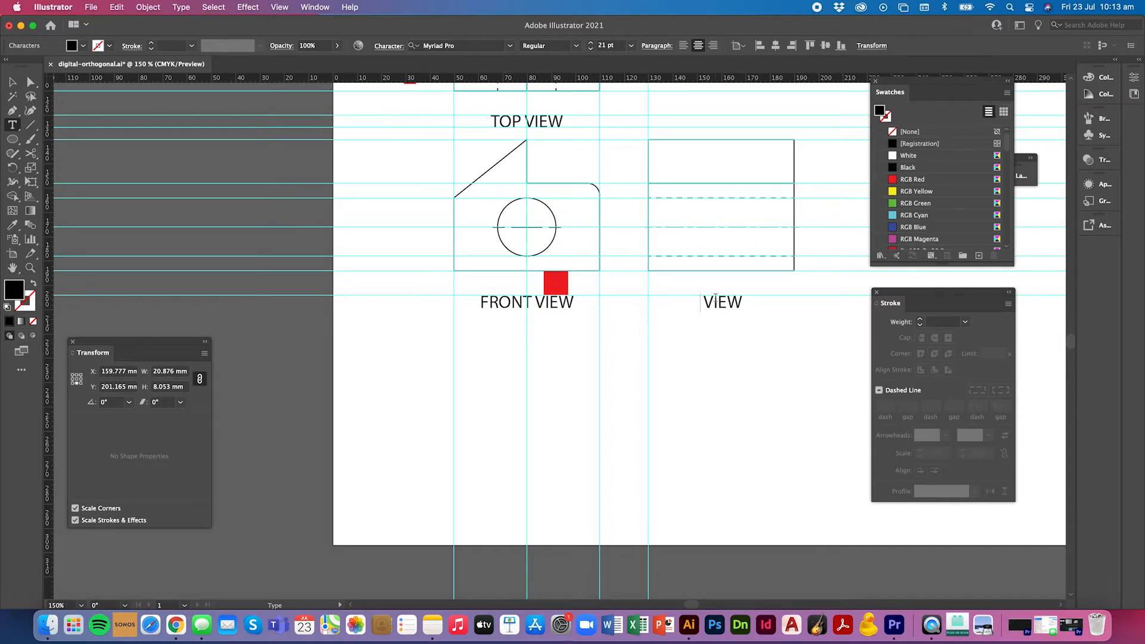
{"action": "type", "text": "RIGHT SIDE"}
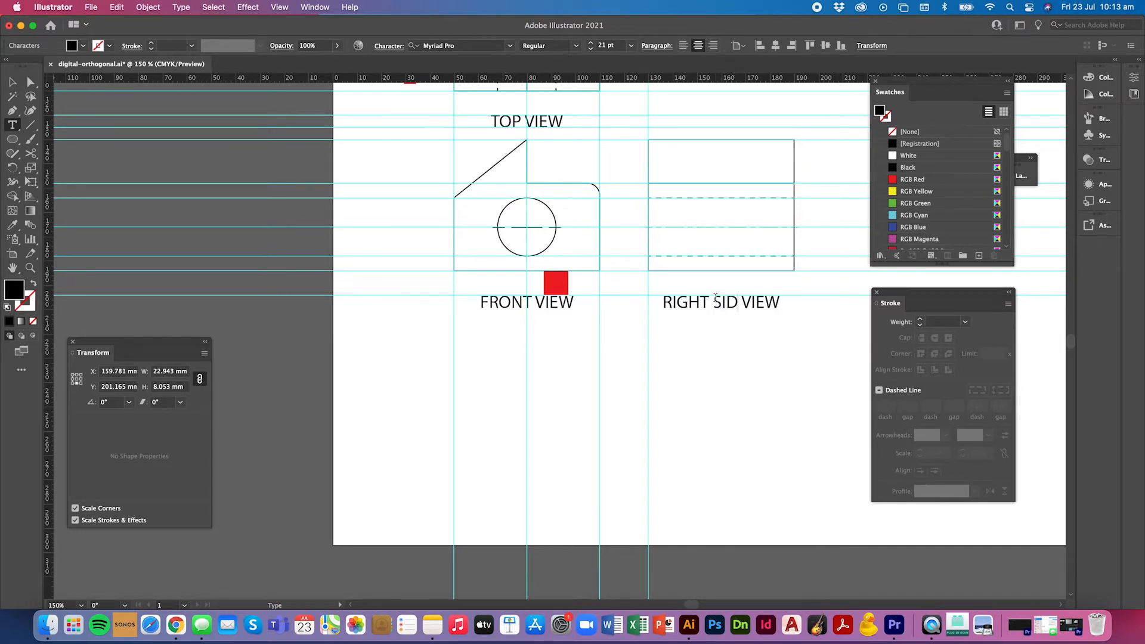
{"action": "scroll", "coordinate": [649, 244], "scroll_direction": "up", "scroll_amount": 1}
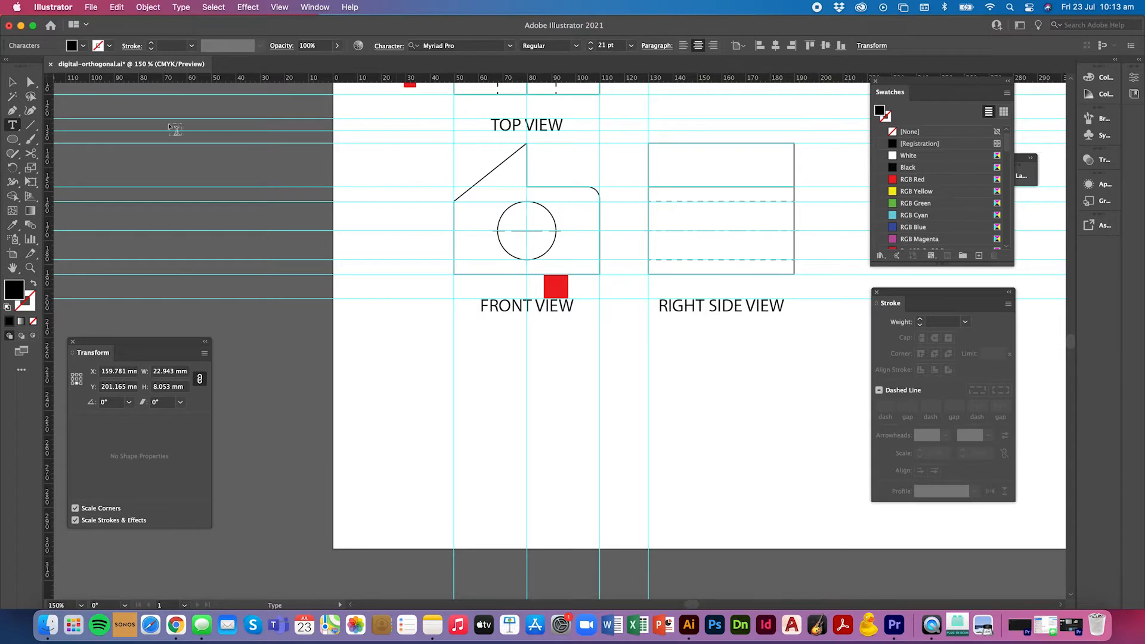
- Nudge the RIGHT SIDE VIEW label slightly to the right beneath the side view
{"action": "left_click", "coordinate": [13, 82]}
{"action": "left_click", "coordinate": [516, 323]}
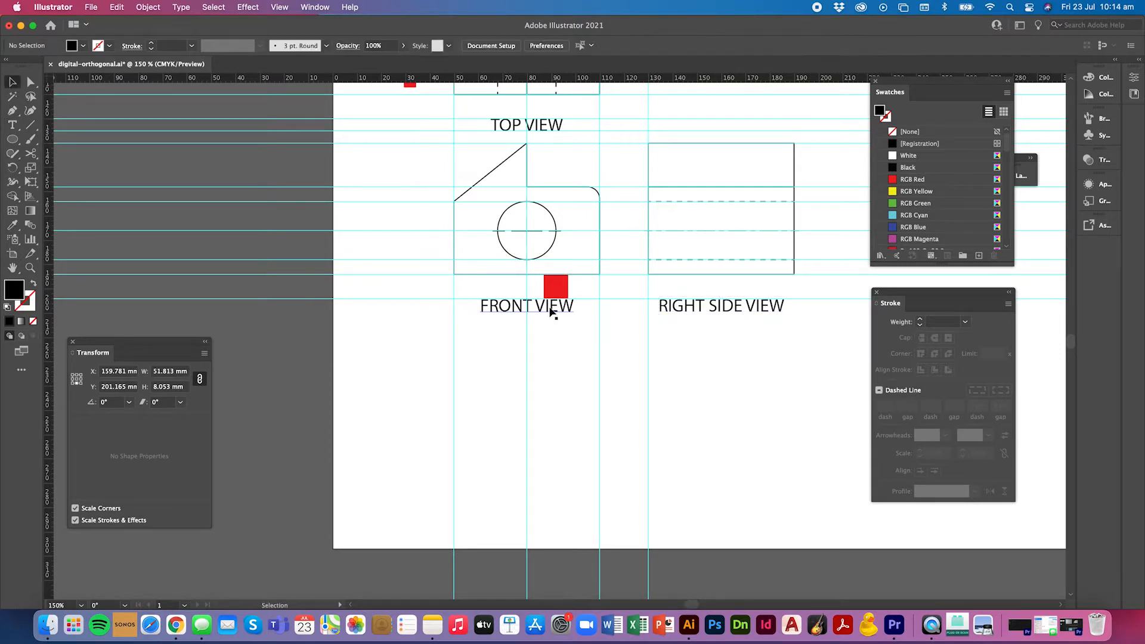
{"action": "left_click", "coordinate": [551, 307]}
{"action": "left_click", "coordinate": [543, 323]}
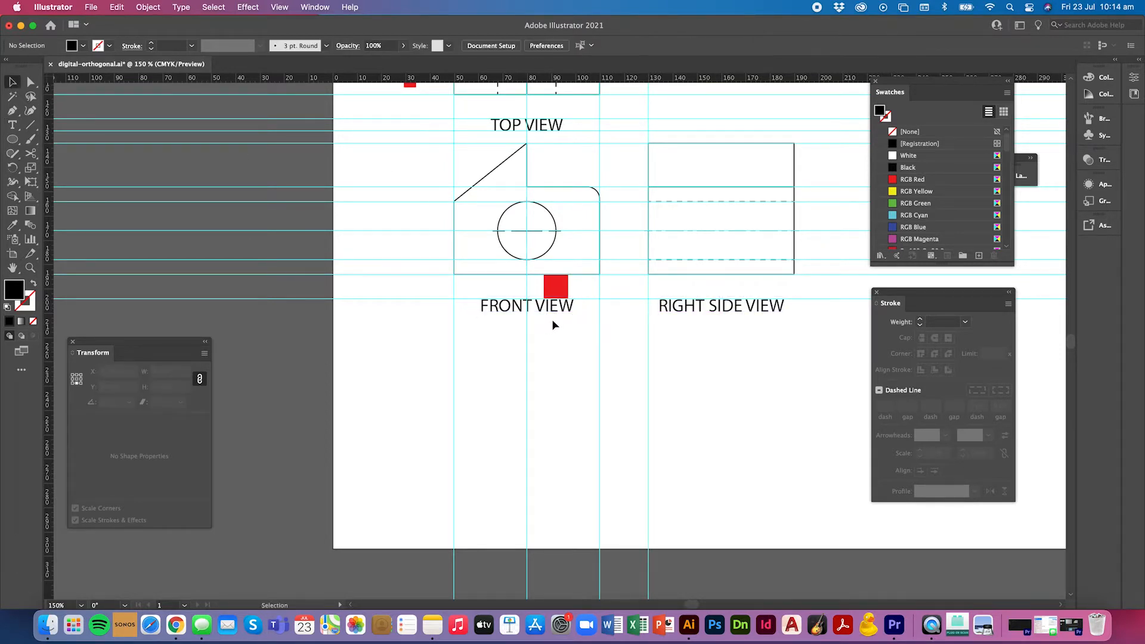
{"action": "left_click", "coordinate": [756, 312]}
{"action": "left_click_drag", "start_coordinate": [749, 309], "coordinate": [754, 310]}
{"action": "left_click", "coordinate": [739, 339]}
- Review the three labelled views across the whole artboard with the guides hidden, then bring the guides back
{"action": "key", "text": "super+minus"}
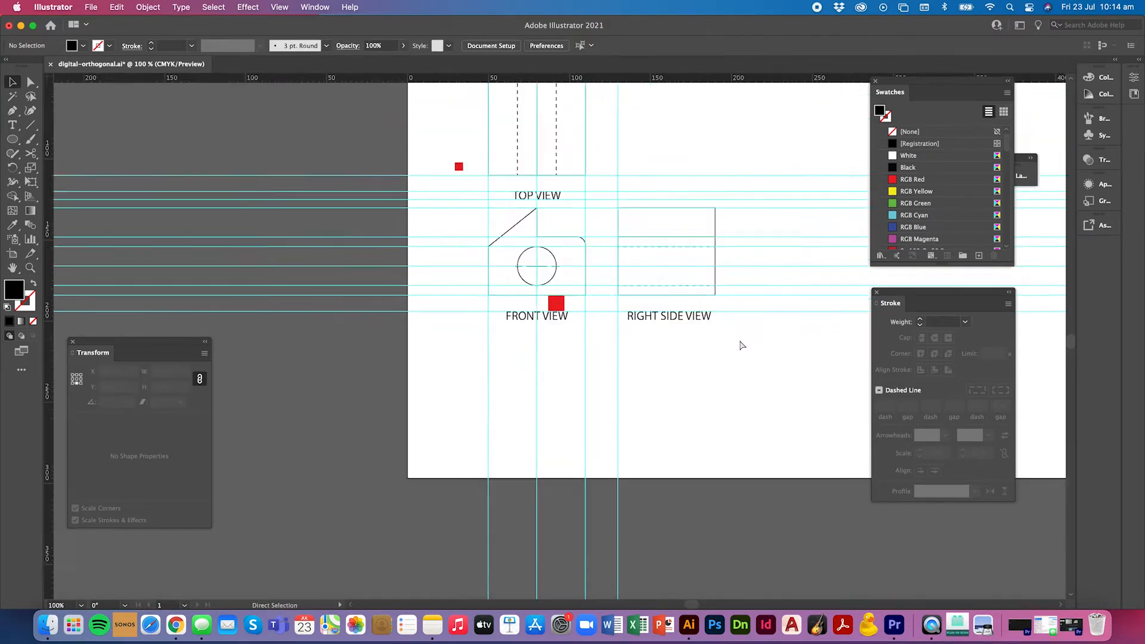
{"action": "key", "text": "super+minus"}
{"action": "key", "text": "super+semicolon"}
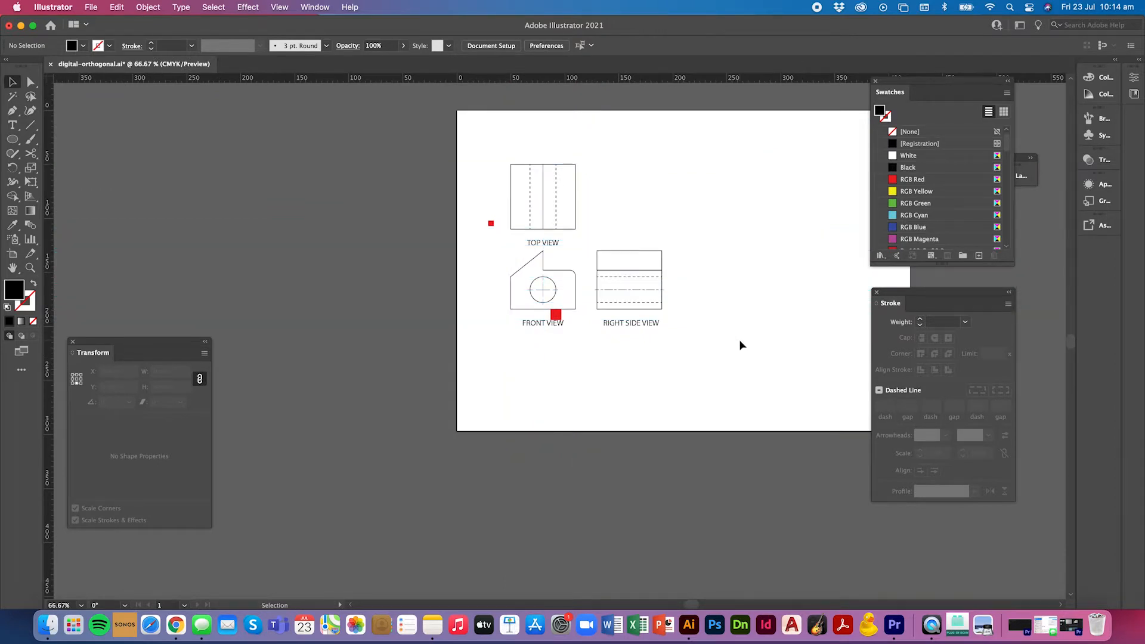
{"action": "scroll", "coordinate": [738, 339], "scroll_direction": "right", "scroll_amount": 2}
{"action": "key", "text": "a"}
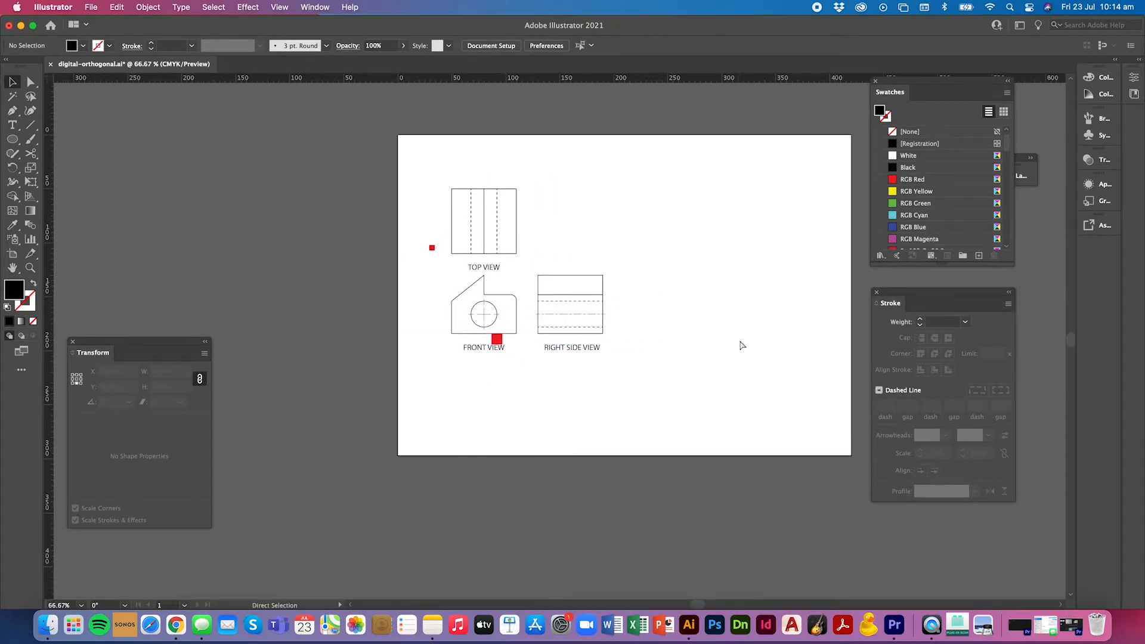
{"action": "key", "text": "super+plus"}
{"action": "key", "text": "super+plus"}
{"action": "key", "text": "super+plus"}
{"action": "left_click_drag", "start_coordinate": [463, 225], "coordinate": [611, 485]}
{"action": "key", "text": "super+semicolon"}
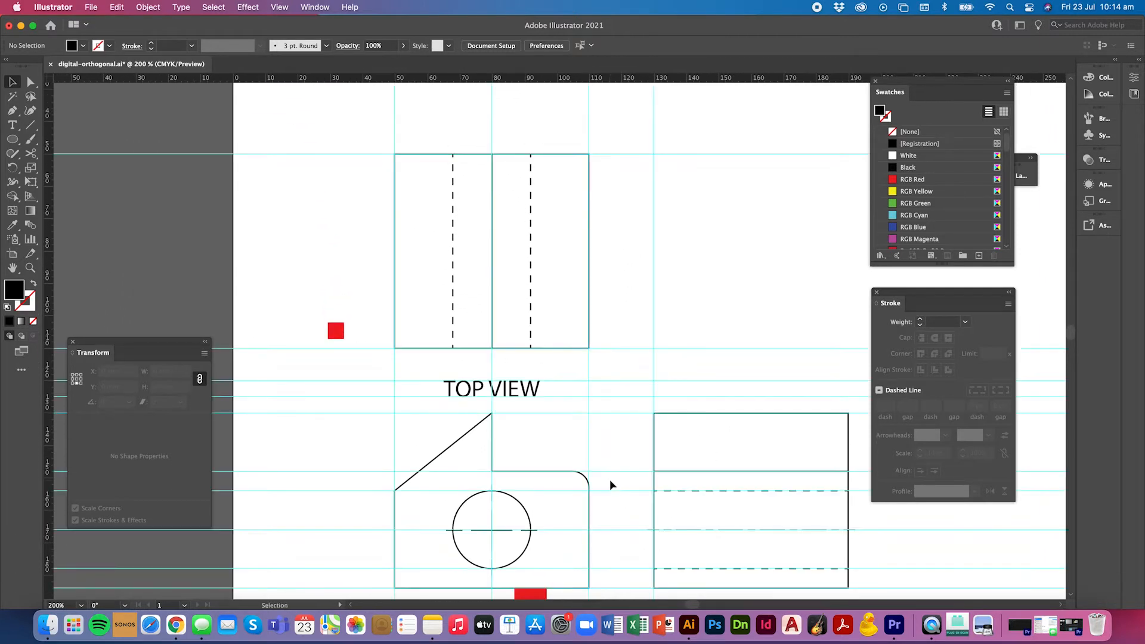
- Move the small red square beside the top view's left edge and resize it to 10 mm
{"action": "left_click_drag", "start_coordinate": [329, 334], "coordinate": [380, 285]}
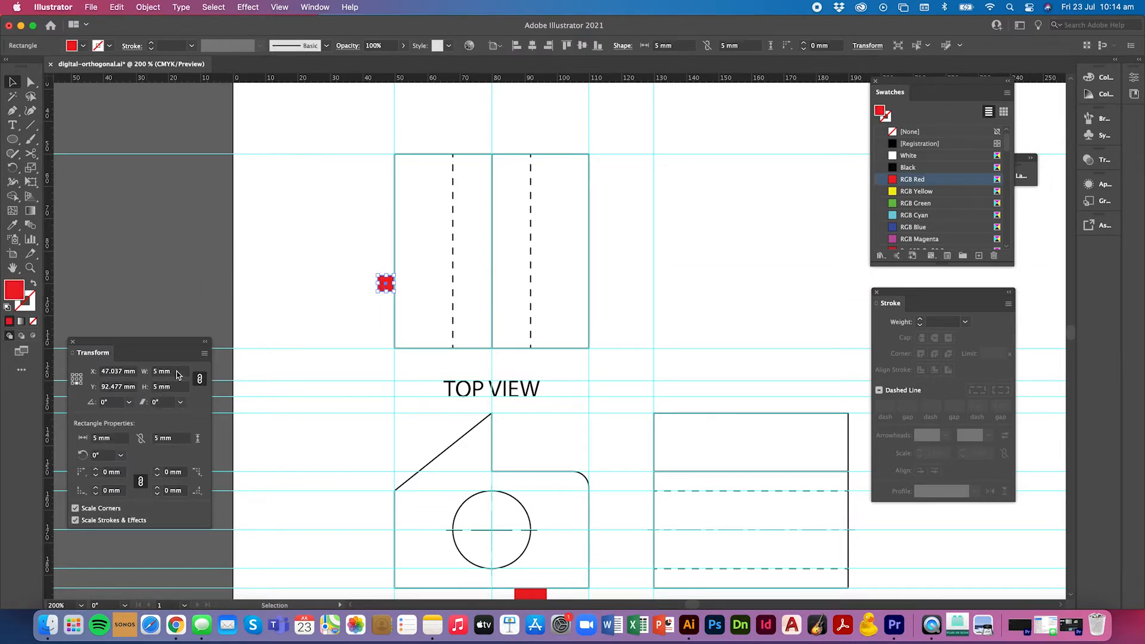
{"action": "left_click_drag", "start_coordinate": [177, 374], "coordinate": [146, 370]}
{"action": "type", "text": "10"}
{"action": "key", "text": "Return"}
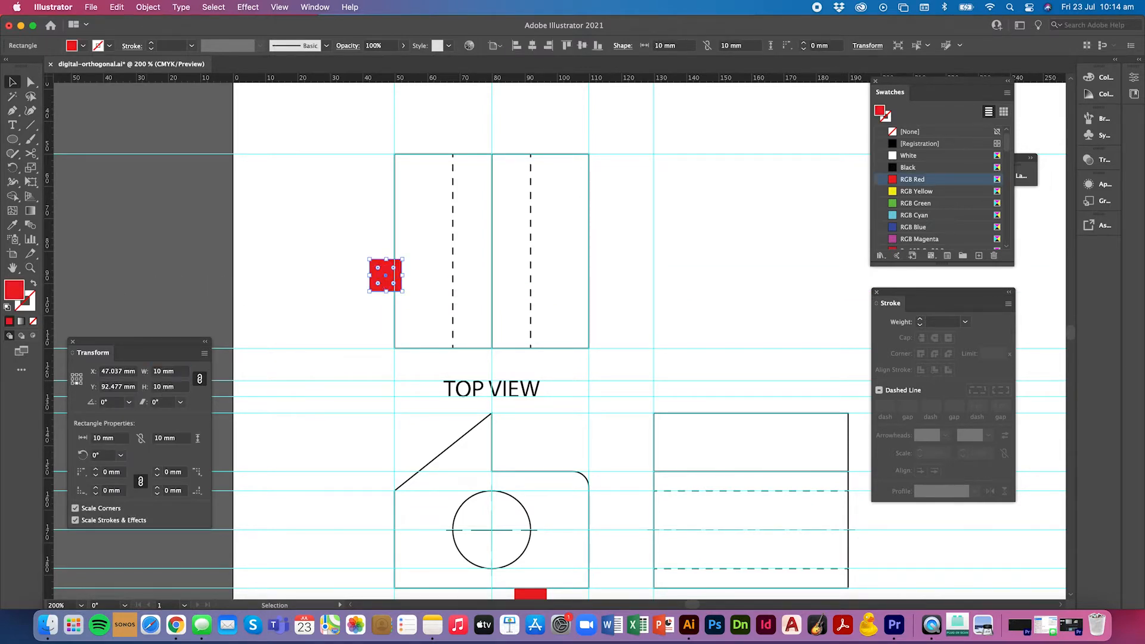
- Use the red square to add a vertical guide 10 mm left of the top view and a horizontal guide 10 mm above it
{"action": "left_click_drag", "start_coordinate": [385, 277], "coordinate": [378, 273]}
{"action": "left_click_drag", "start_coordinate": [54, 240], "coordinate": [483, 122]}
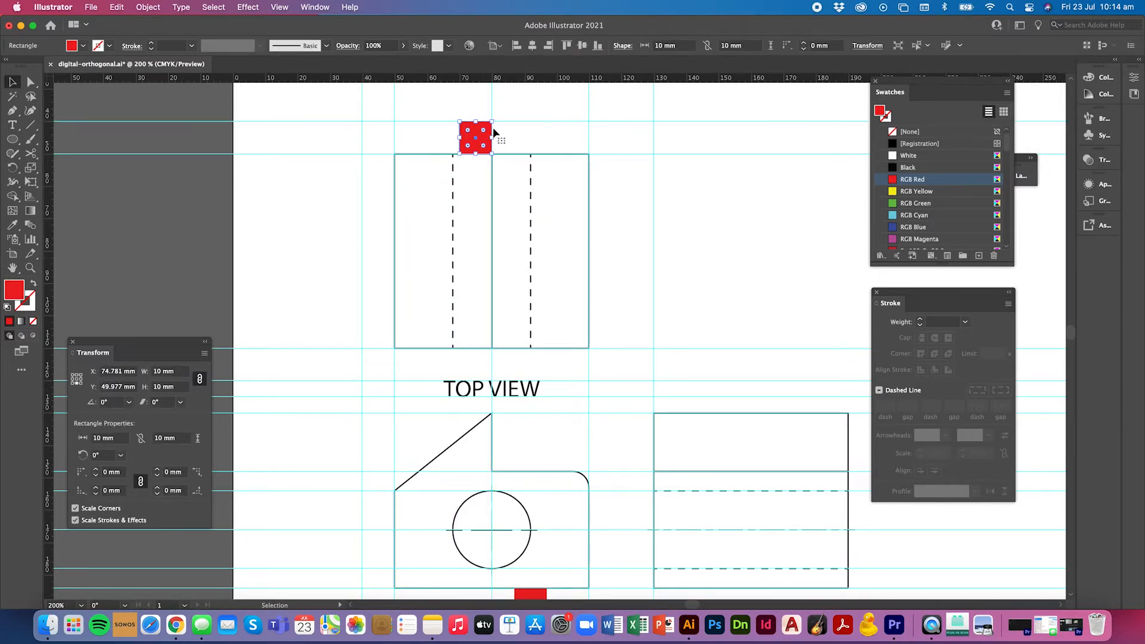
{"action": "left_click", "coordinate": [494, 133]}
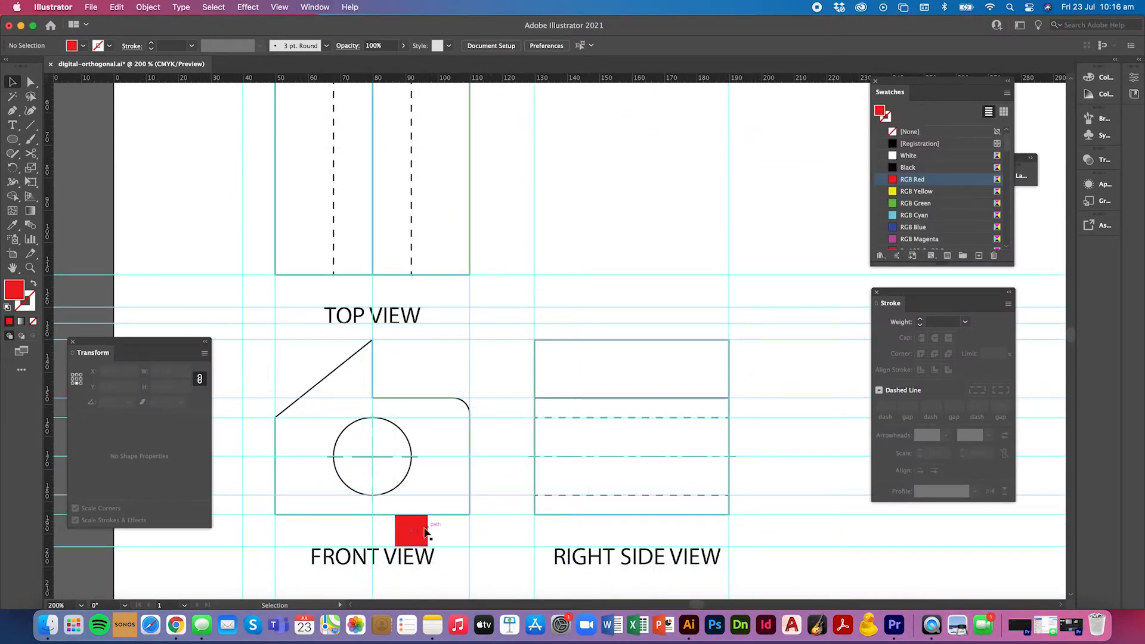
- Place a 10 mm red square against the side view's right edge and add a vertical guide 10 mm beyond that edge
{"action": "left_click_drag", "start_coordinate": [419, 532], "coordinate": [752, 421]}
{"action": "left_click_drag", "start_coordinate": [48, 322], "coordinate": [680, 283]}
{"action": "key", "text": "super+minus"}
{"action": "key", "text": "super+minus"}
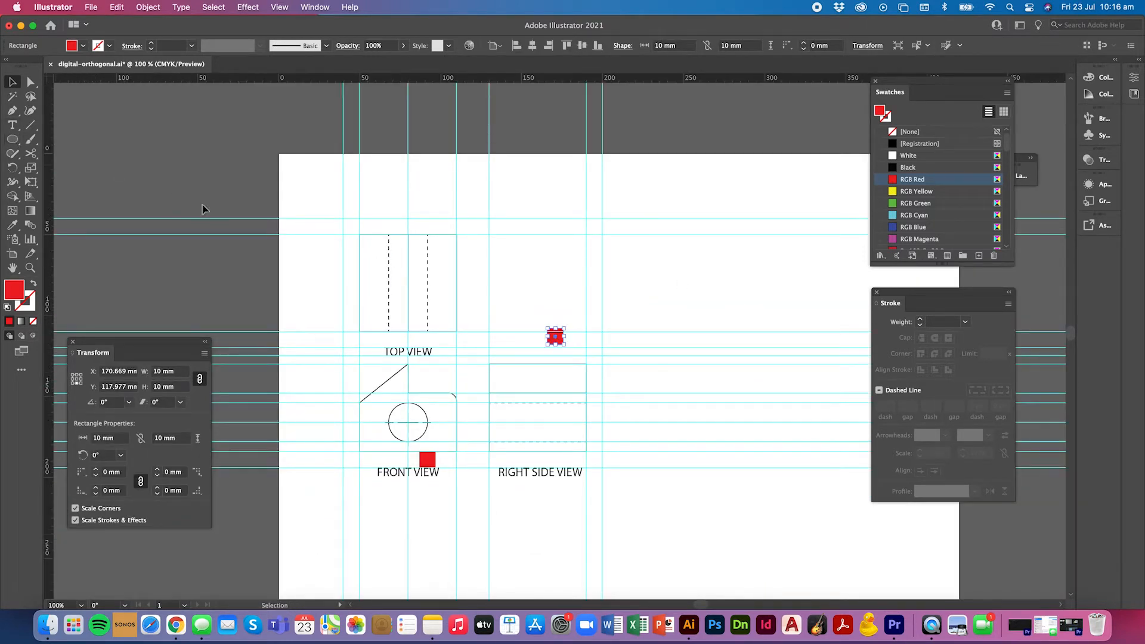
- Draw a horizontal extension line about 9.7 mm long outward from the top view's upper-left corner, leaving a small gap
{"action": "key", "text": "super+plus"}
{"action": "key", "text": "super+plus"}
{"action": "key", "text": "super+plus"}
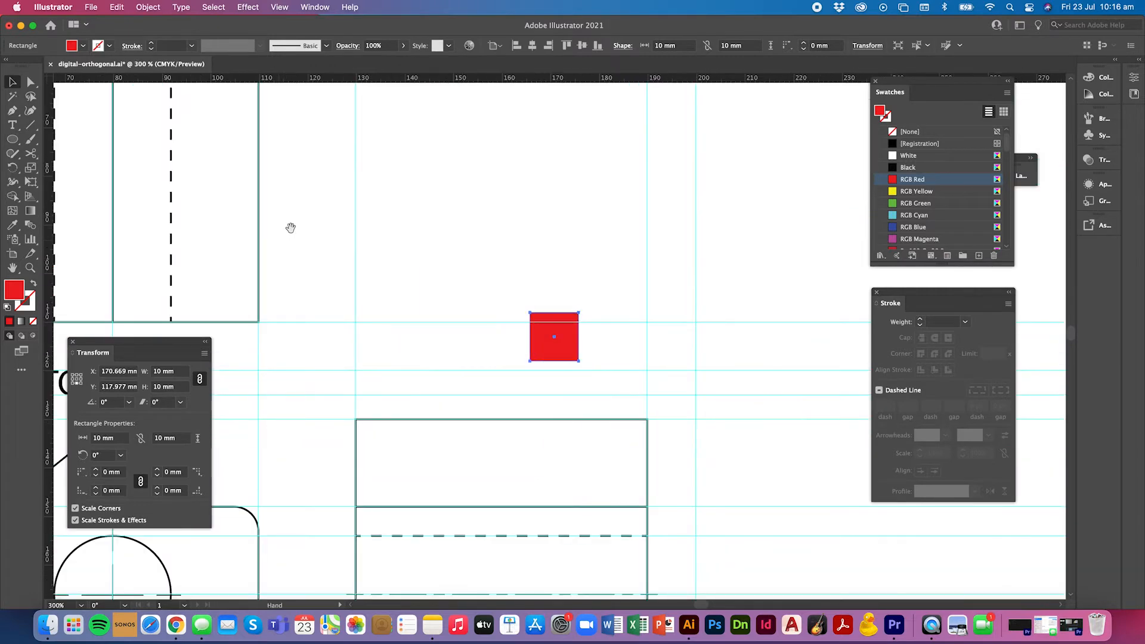
{"action": "left_click_drag", "start_coordinate": [289, 228], "coordinate": [598, 340]}
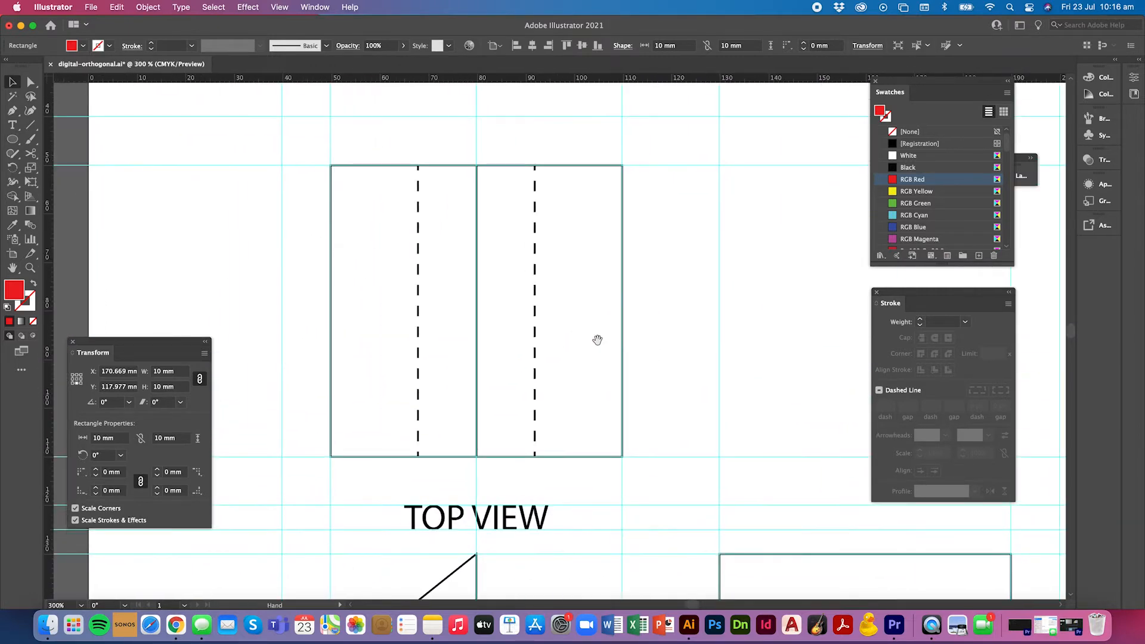
{"action": "left_click", "coordinate": [32, 127]}
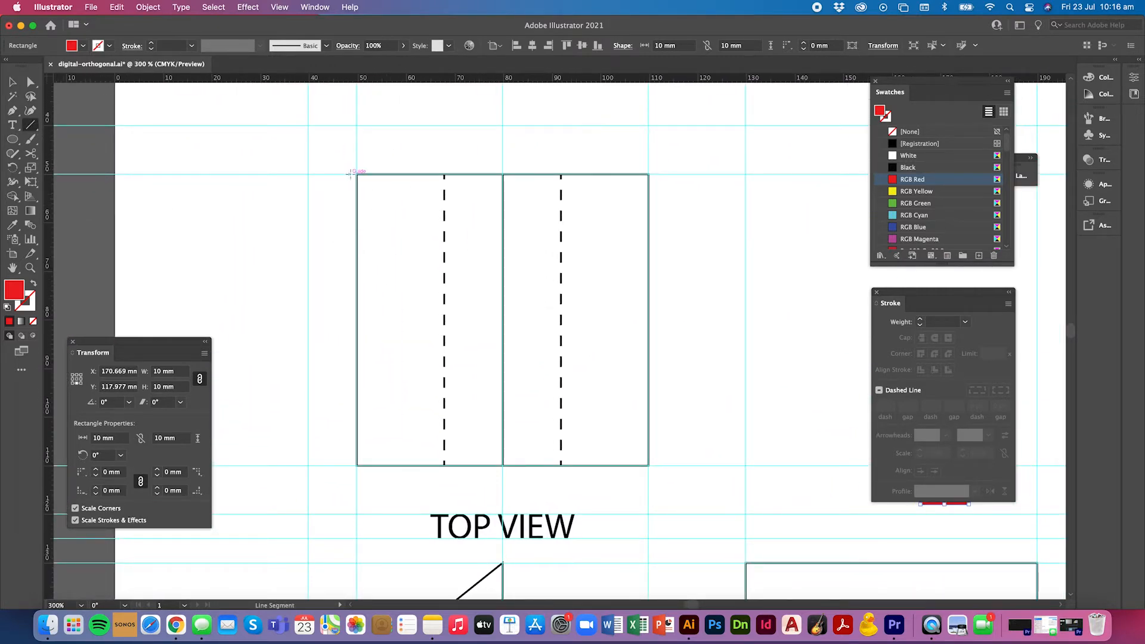
{"action": "left_click_drag", "start_coordinate": [350, 173], "coordinate": [304, 173]}
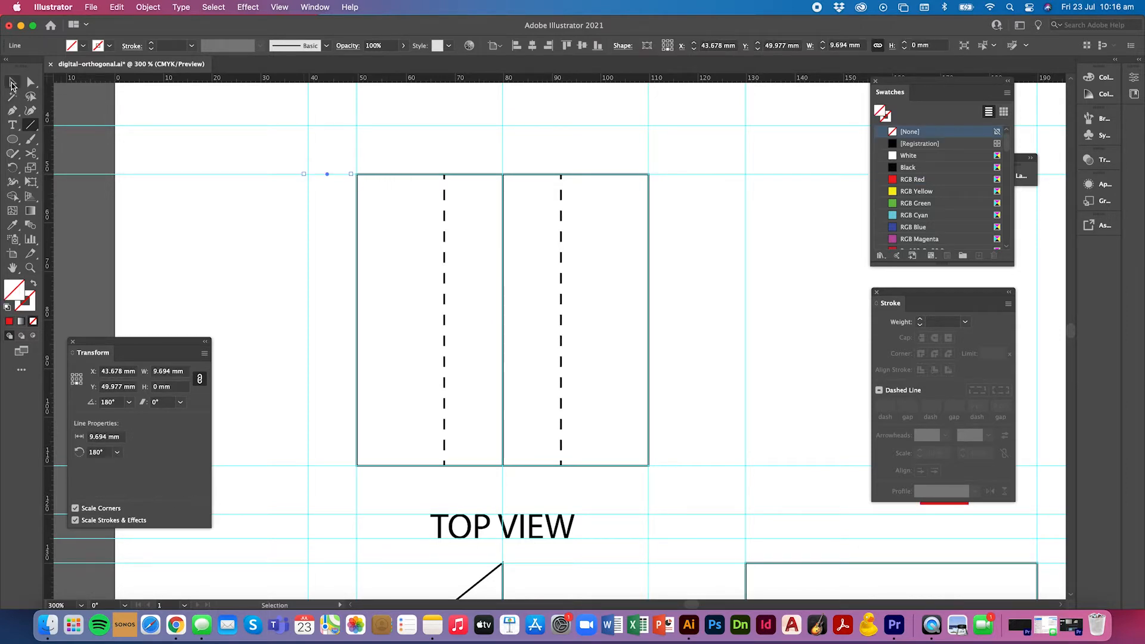
- Give the extension line a 0.5 pt stroke and check it with the guides briefly hidden
{"action": "left_click", "coordinate": [12, 84]}
{"action": "left_click", "coordinate": [263, 180]}
{"action": "left_click_drag", "start_coordinate": [296, 160], "coordinate": [343, 180]}
{"action": "left_click", "coordinate": [192, 46]}
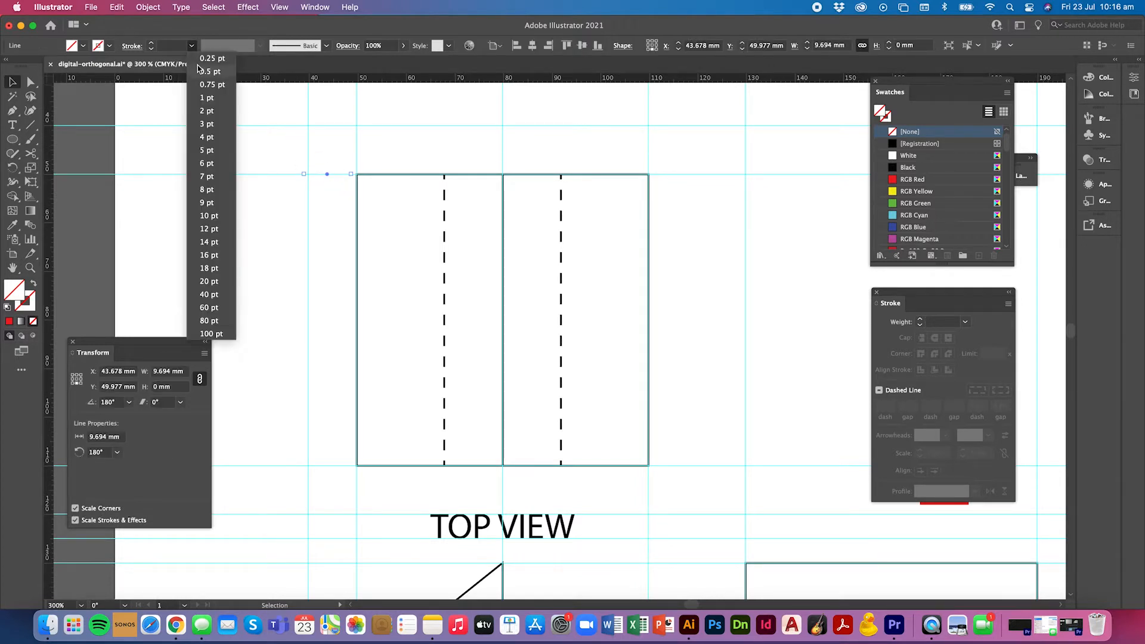
{"action": "left_click", "coordinate": [205, 71]}
{"action": "left_click", "coordinate": [256, 148]}
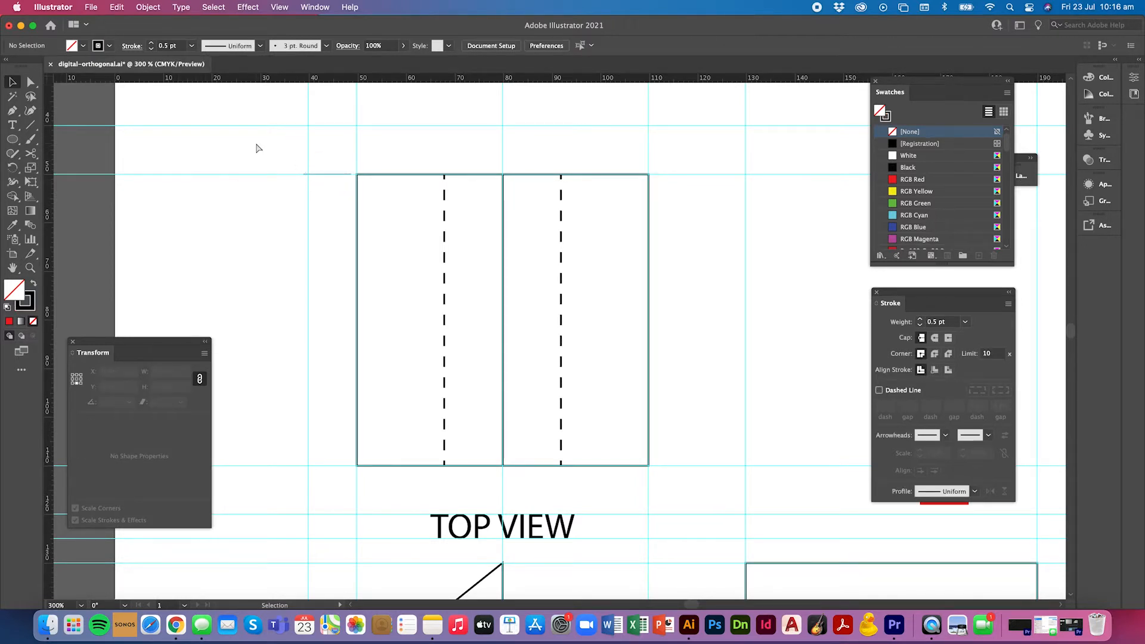
{"action": "key", "text": "super+semicolon"}
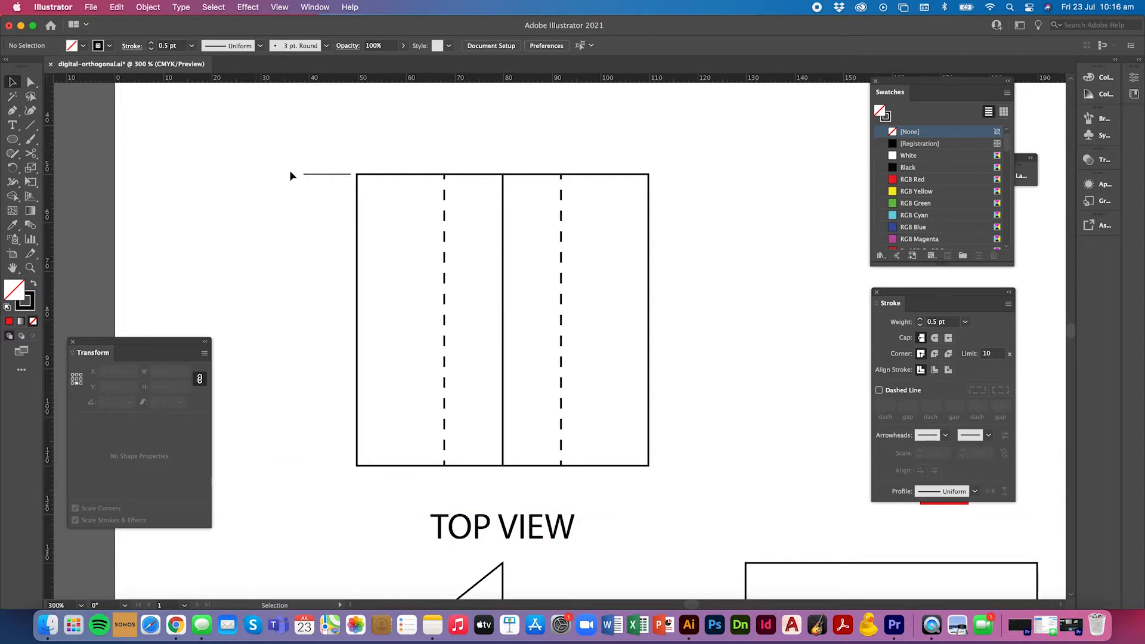
{"action": "key", "text": "super+semicolon"}
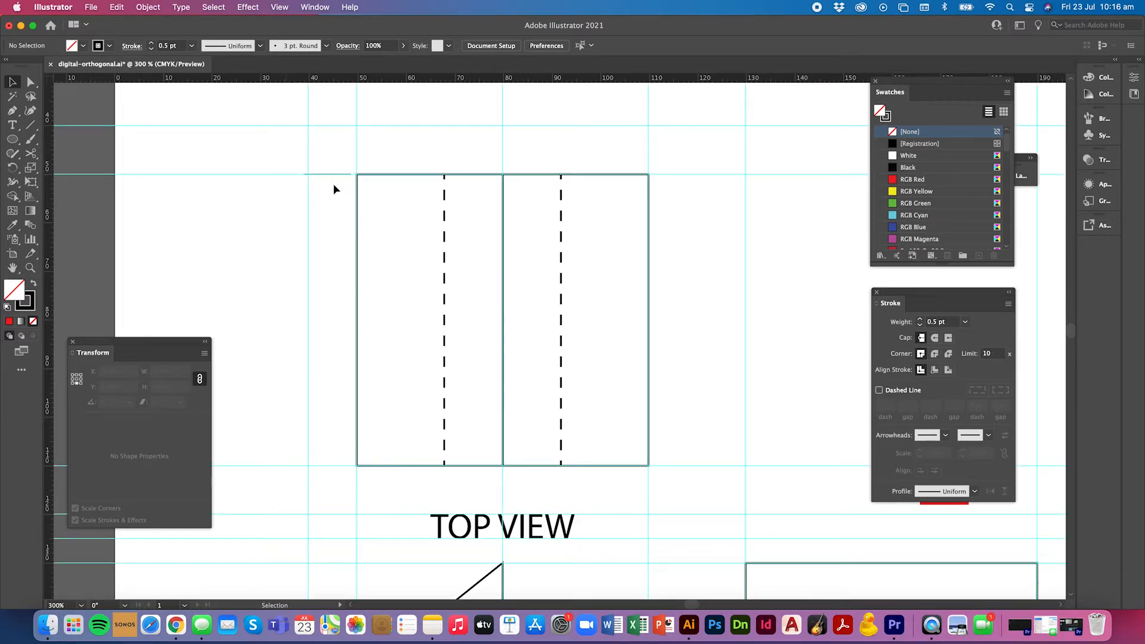
- Duplicate the extension line level with the top view's lower edge and join both outer ends with a 60 mm vertical line
{"action": "left_click_drag", "start_coordinate": [336, 178], "coordinate": [328, 472]}
{"action": "key", "text": "backslash"}
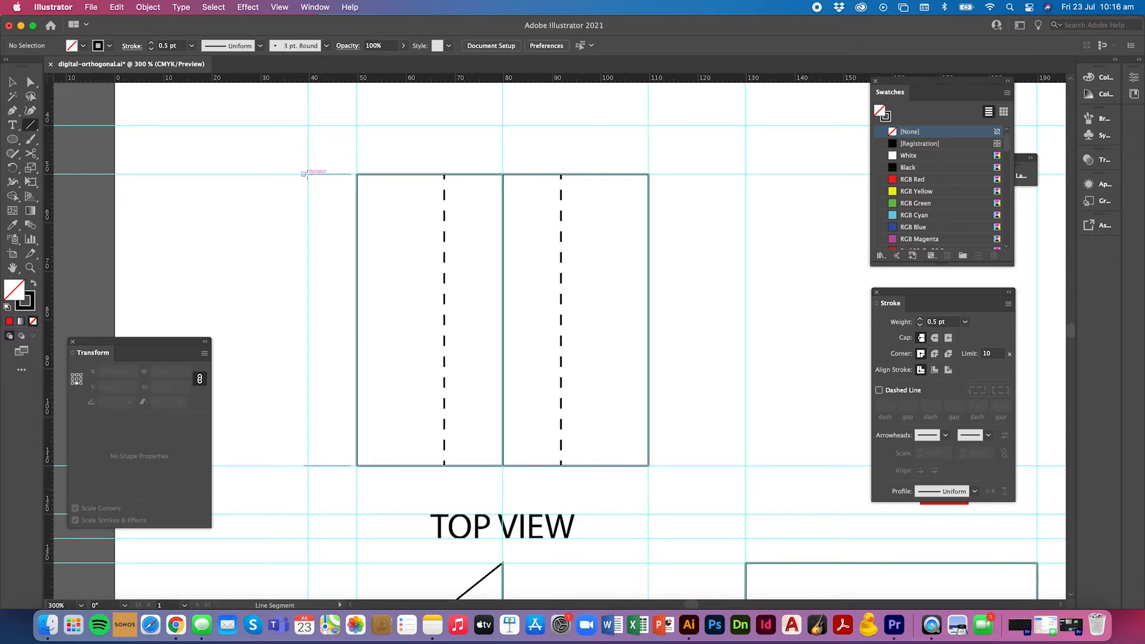
{"action": "left_click_drag", "start_coordinate": [303, 173], "coordinate": [304, 465]}
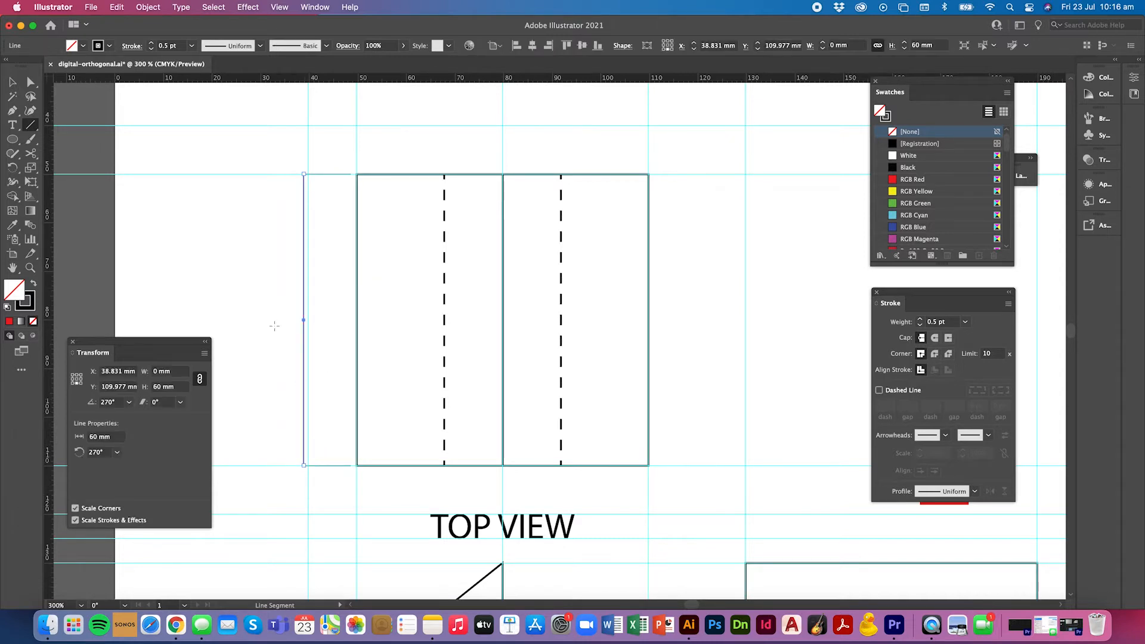
- Move the vertical dimension line onto the guide 10 mm left of the top view
{"action": "key", "text": "v"}
{"action": "left_click", "coordinate": [211, 169]}
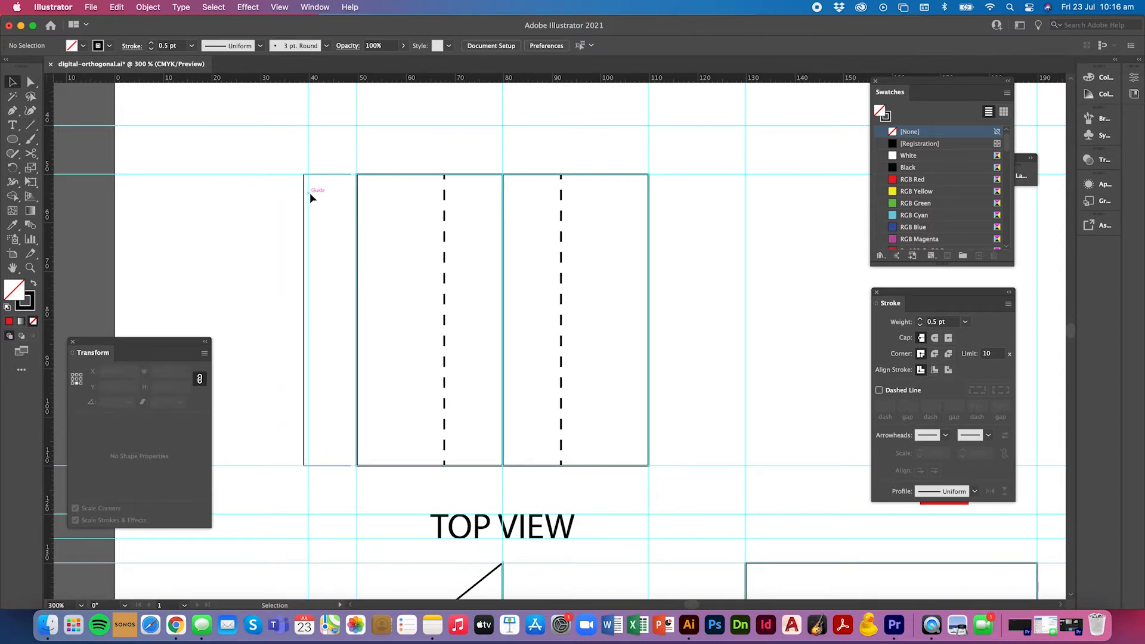
{"action": "left_click_drag", "start_coordinate": [303, 194], "coordinate": [307, 194]}
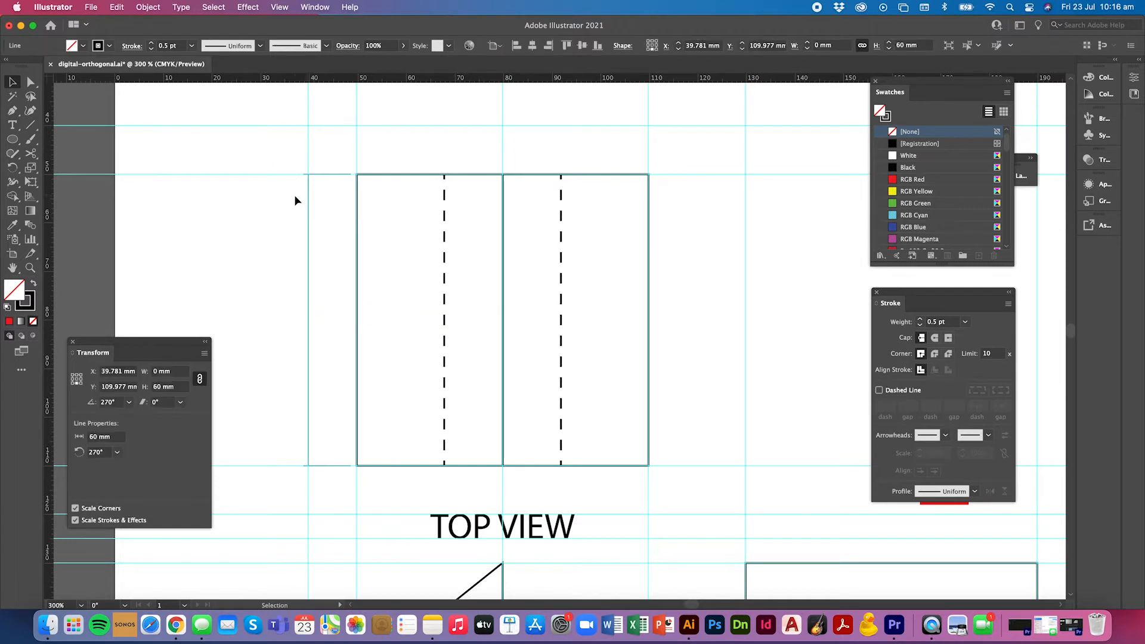
- Add the Arrow 9 arrowhead to the dimension line's upper end and a matching arrowhead to its lower end
{"action": "left_click_drag", "start_coordinate": [903, 294], "coordinate": [813, 262]}
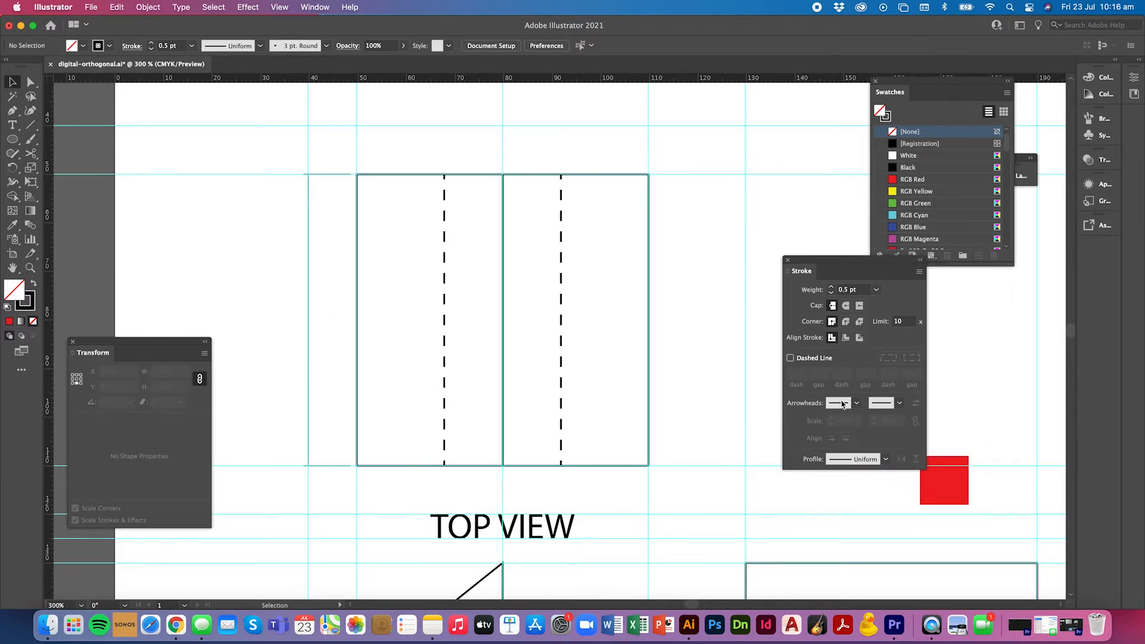
{"action": "left_click_drag", "start_coordinate": [343, 263], "coordinate": [343, 264]}
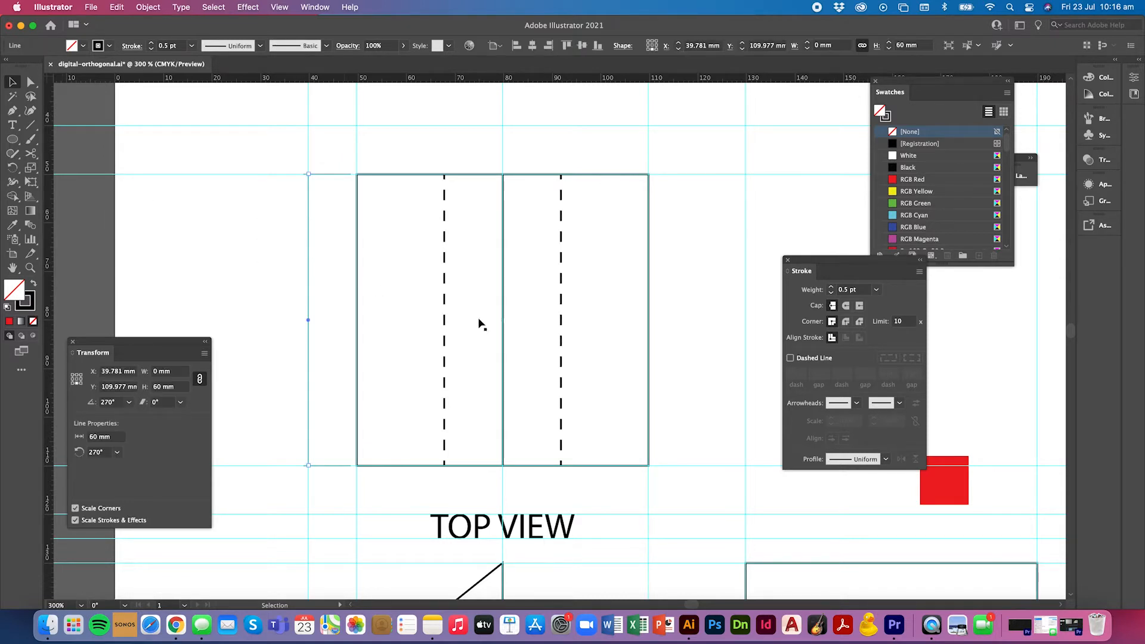
{"action": "left_click", "coordinate": [858, 403]}
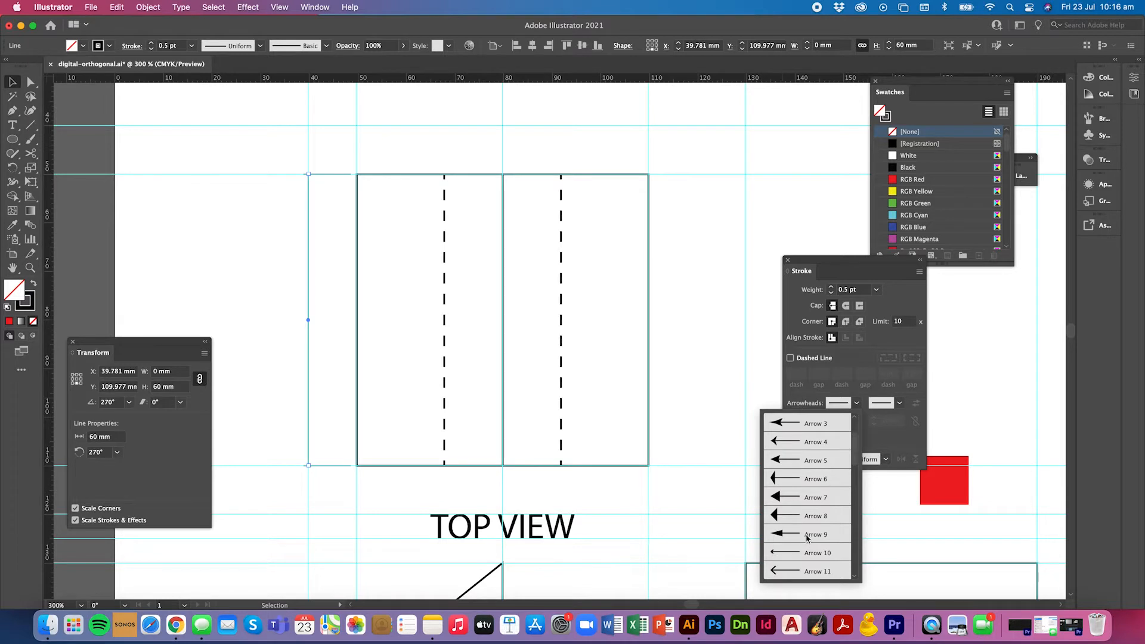
{"action": "left_click", "coordinate": [809, 535]}
{"action": "left_click", "coordinate": [899, 403]}
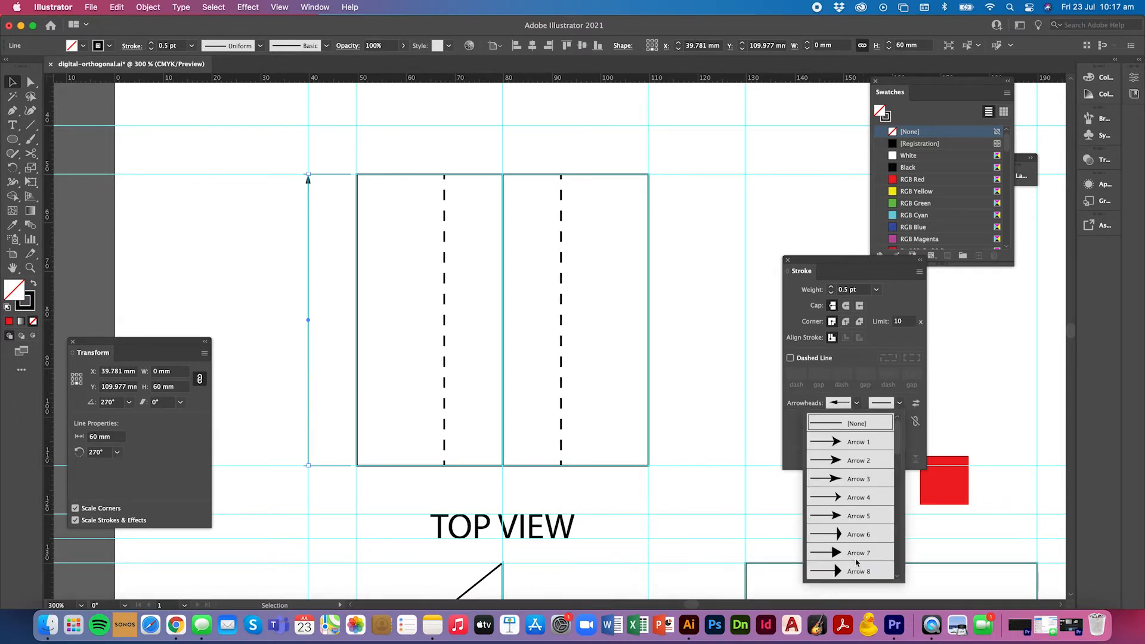
{"action": "scroll", "coordinate": [856, 561], "scroll_direction": "down", "scroll_amount": 3}
{"action": "left_click", "coordinate": [861, 536]}
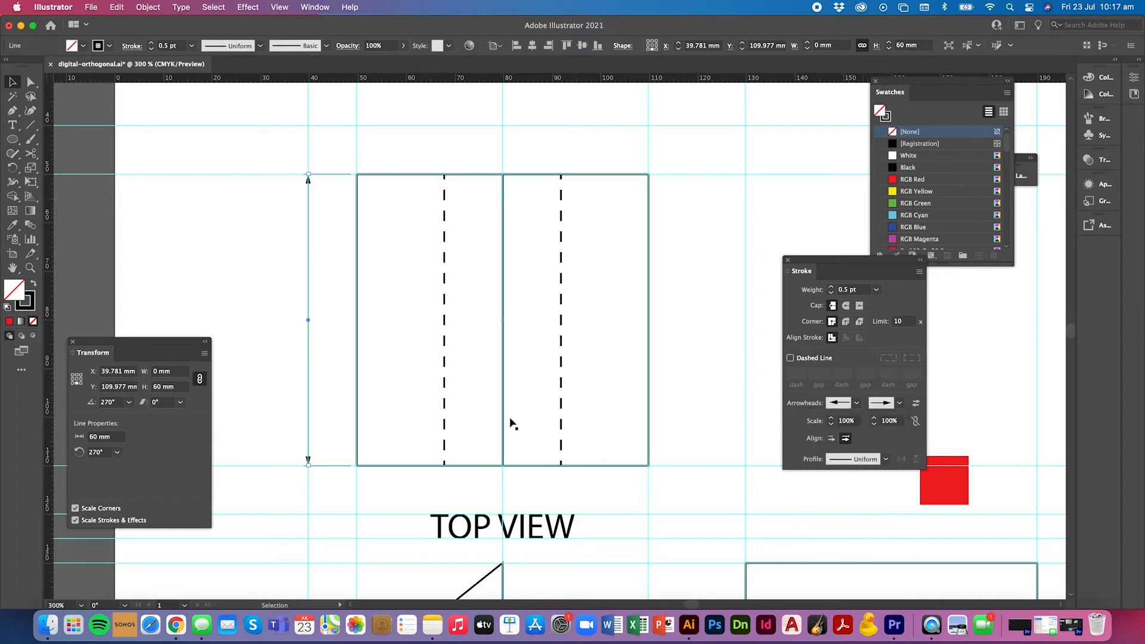
{"action": "left_click", "coordinate": [299, 367]}
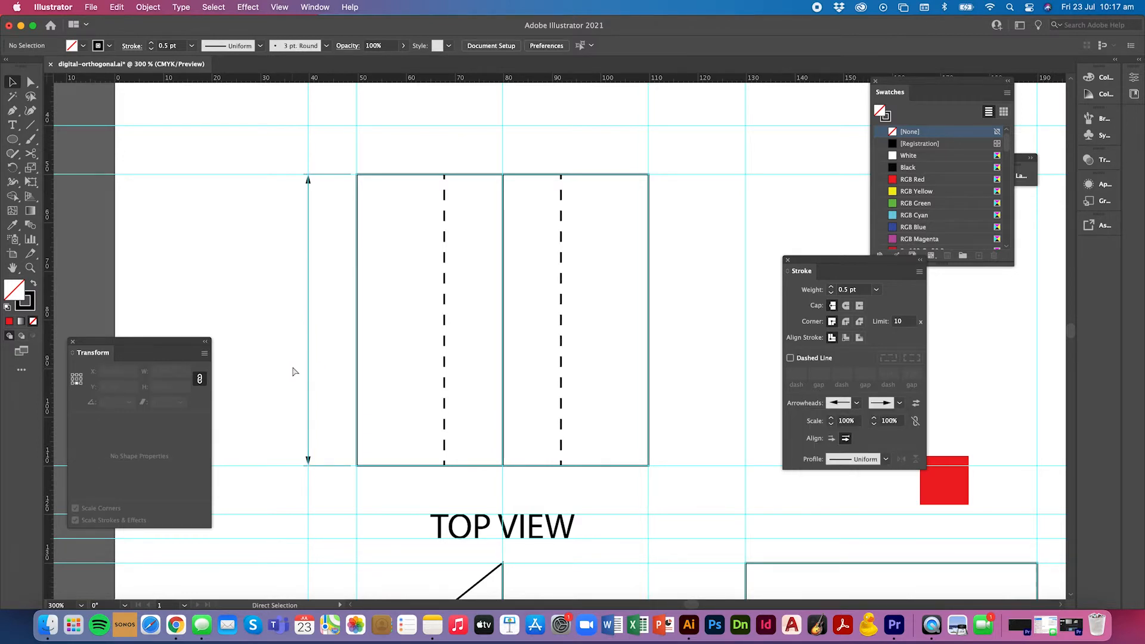
- Hide the guides and resize the red square beside the top view's dimension line to 1 mm wide and 3 mm high
{"action": "key", "text": "super+semicolon"}
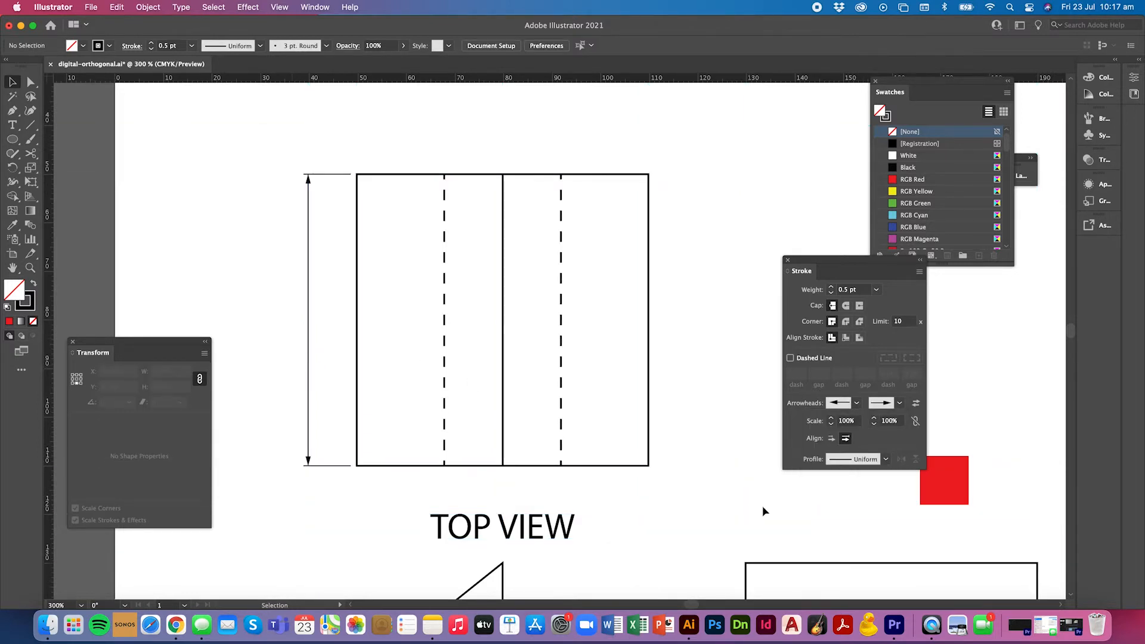
{"action": "left_click_drag", "start_coordinate": [941, 496], "coordinate": [261, 259]}
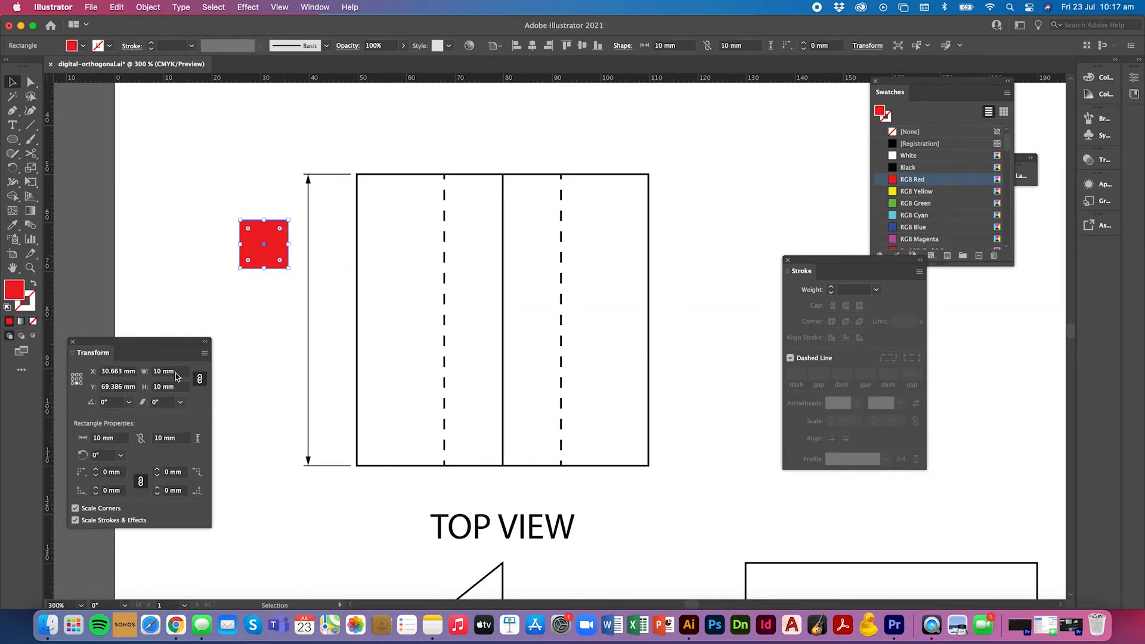
{"action": "left_click", "coordinate": [199, 379]}
{"action": "left_click", "coordinate": [146, 371]}
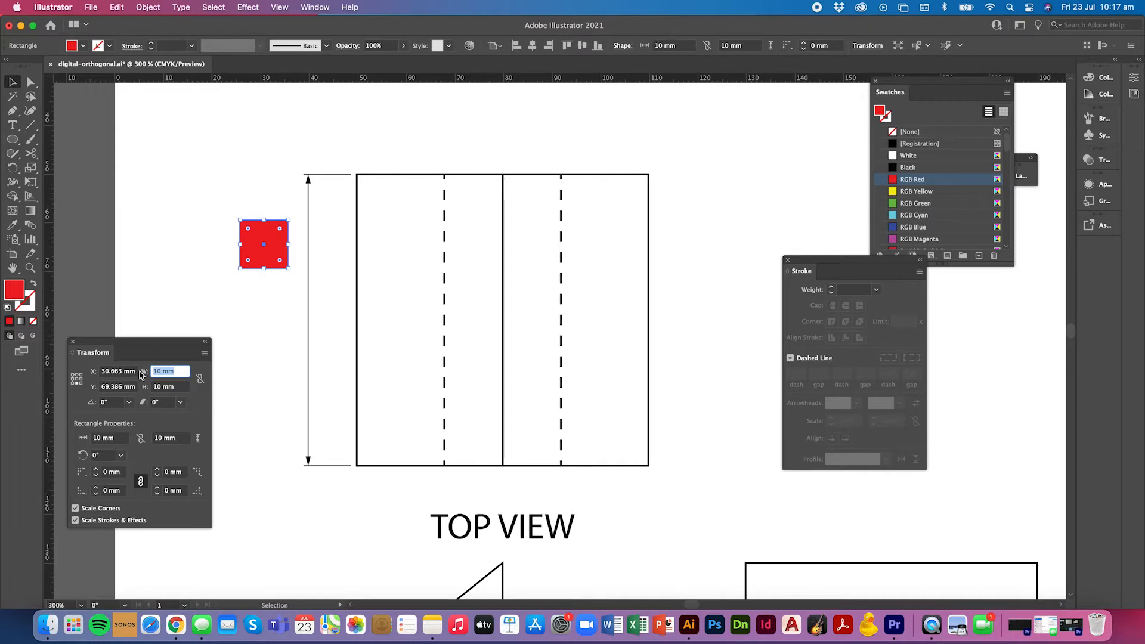
{"action": "type", "text": "1"}
{"action": "key", "text": "Tab"}
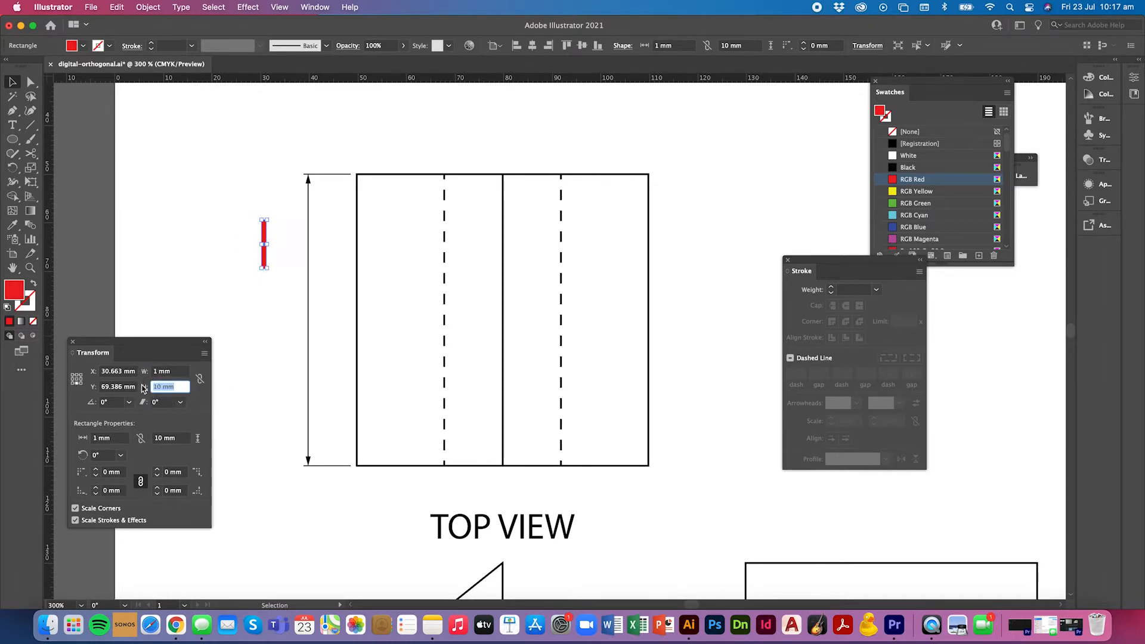
{"action": "type", "text": "3"}
{"action": "key", "text": "Return"}
{"action": "left_click", "coordinate": [221, 244]}
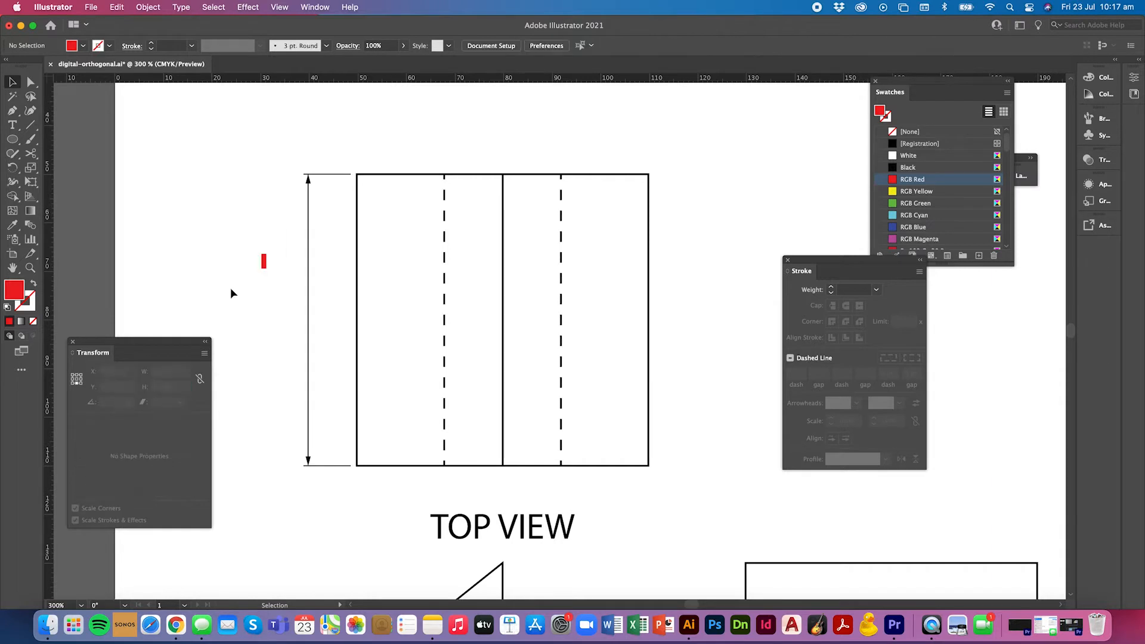
- Place the small red rectangle beside the dimension line's upper arrowhead to compare sizes, and review the available arrowhead styles
{"action": "left_click", "coordinate": [263, 268]}
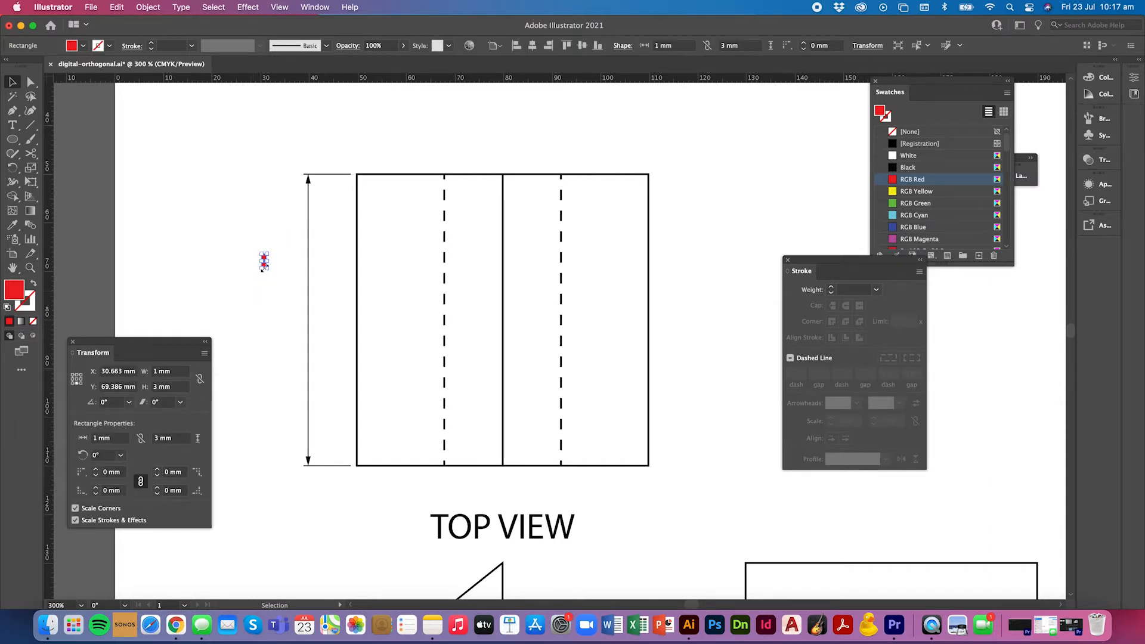
{"action": "left_click_drag", "start_coordinate": [264, 262], "coordinate": [321, 186]}
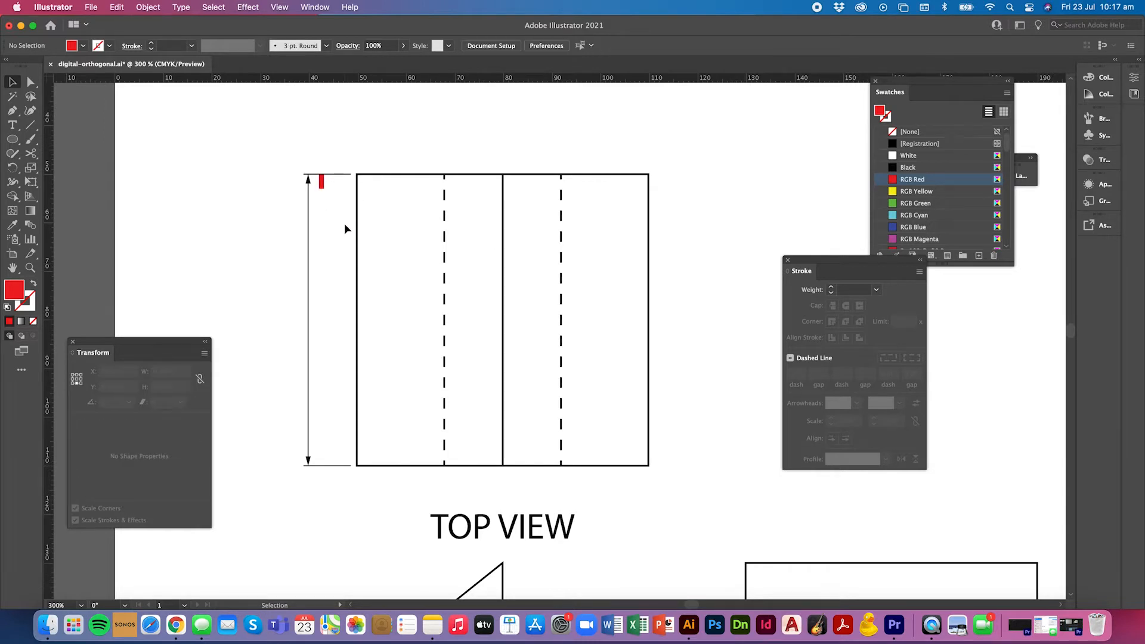
{"action": "left_click", "coordinate": [309, 184]}
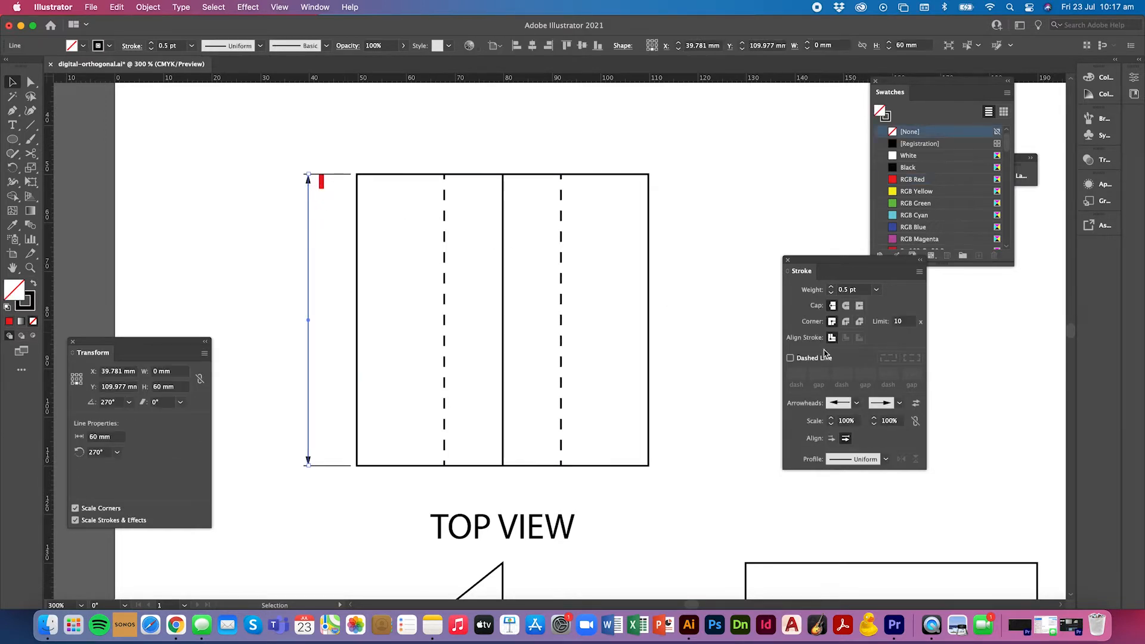
{"action": "left_click", "coordinate": [858, 404]}
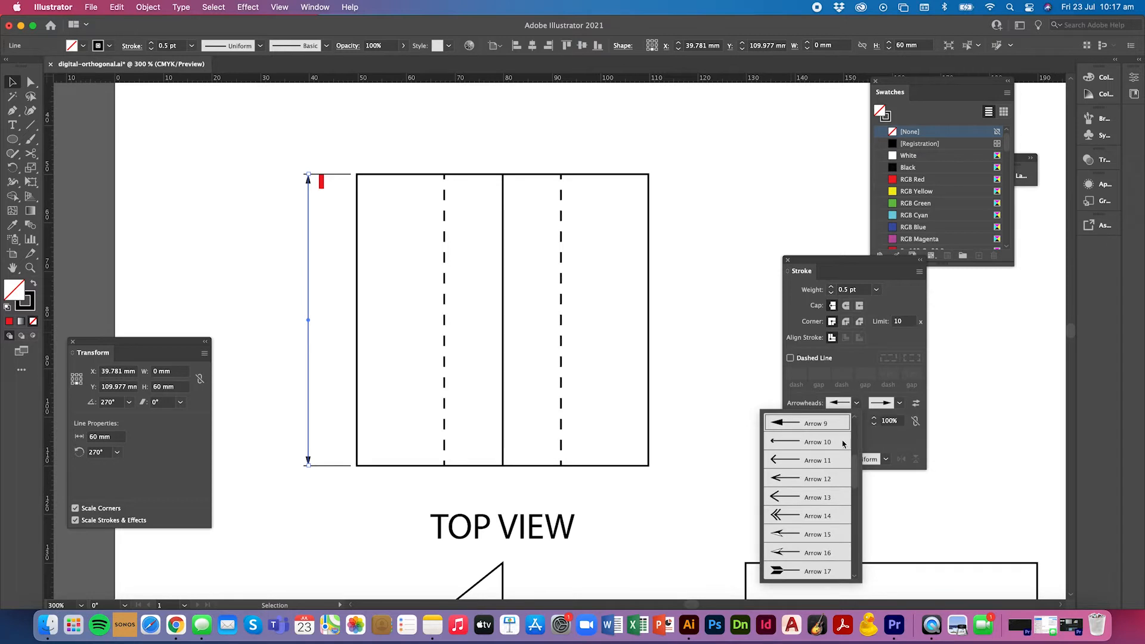
{"action": "scroll", "coordinate": [820, 470], "scroll_direction": "up", "scroll_amount": 1}
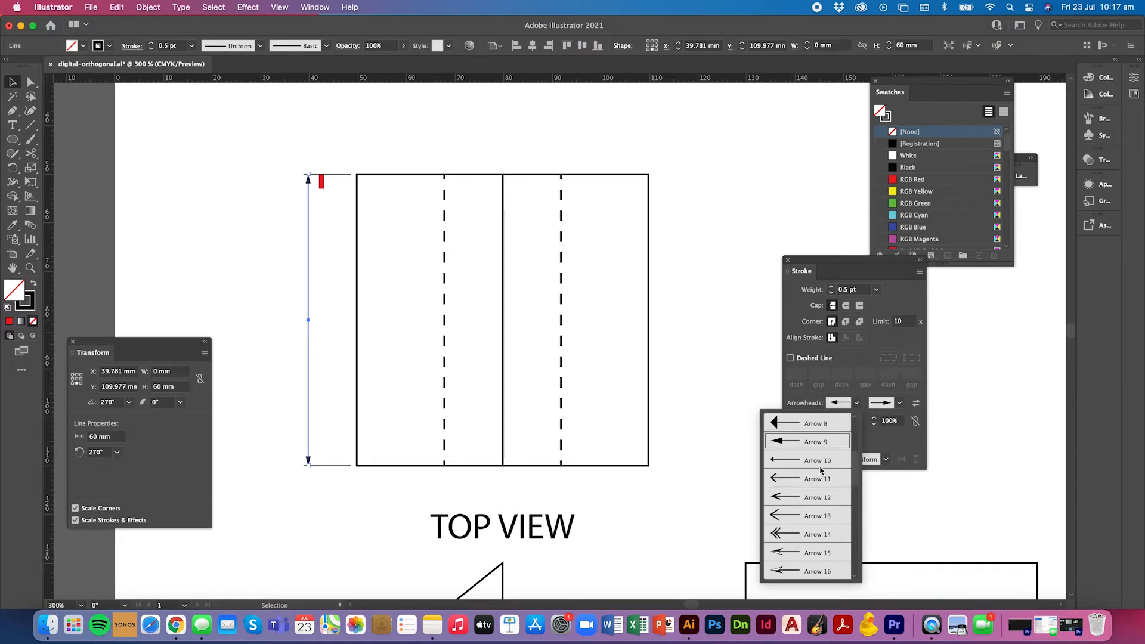
{"action": "scroll", "coordinate": [821, 470], "scroll_direction": "up", "scroll_amount": 3}
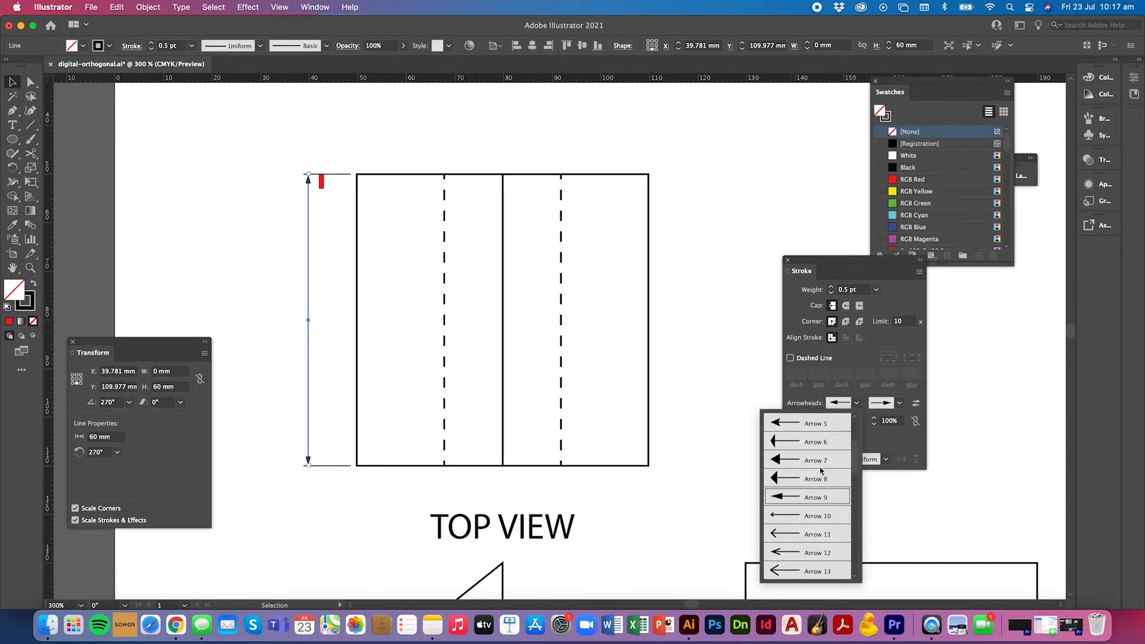
{"action": "scroll", "coordinate": [821, 470], "scroll_direction": "up", "scroll_amount": 1}
{"action": "left_click", "coordinate": [727, 449]}
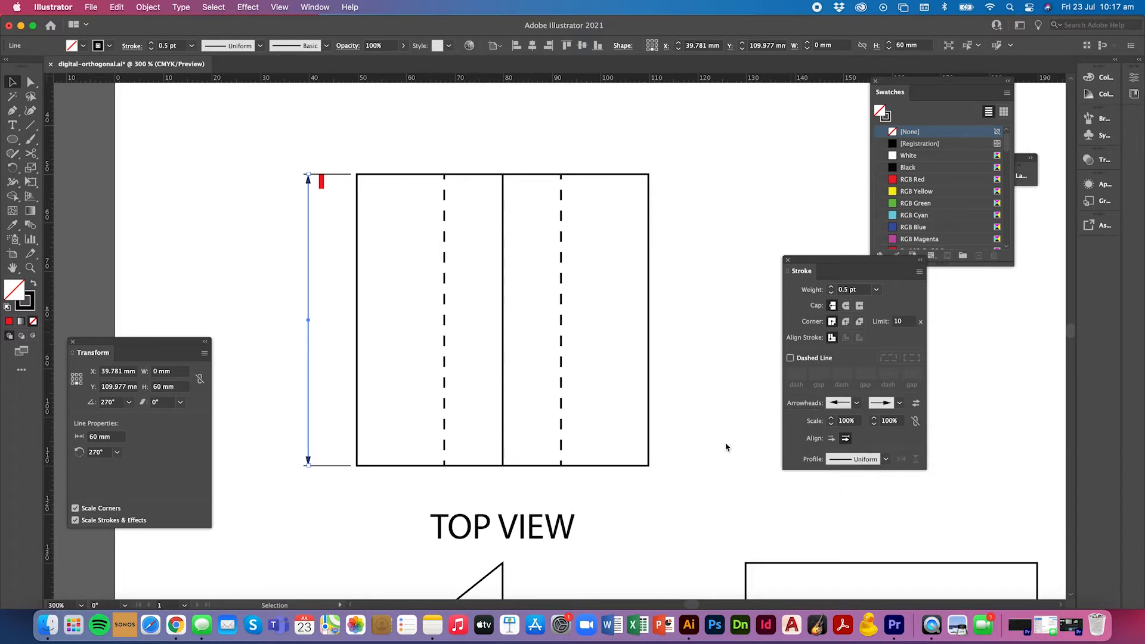
- Scale the red rectangle proportionally to 10 mm wide, set it aside at the page edge and shorten its height
{"action": "left_click", "coordinate": [265, 210]}
{"action": "left_click_drag", "start_coordinate": [321, 183], "coordinate": [257, 206]}
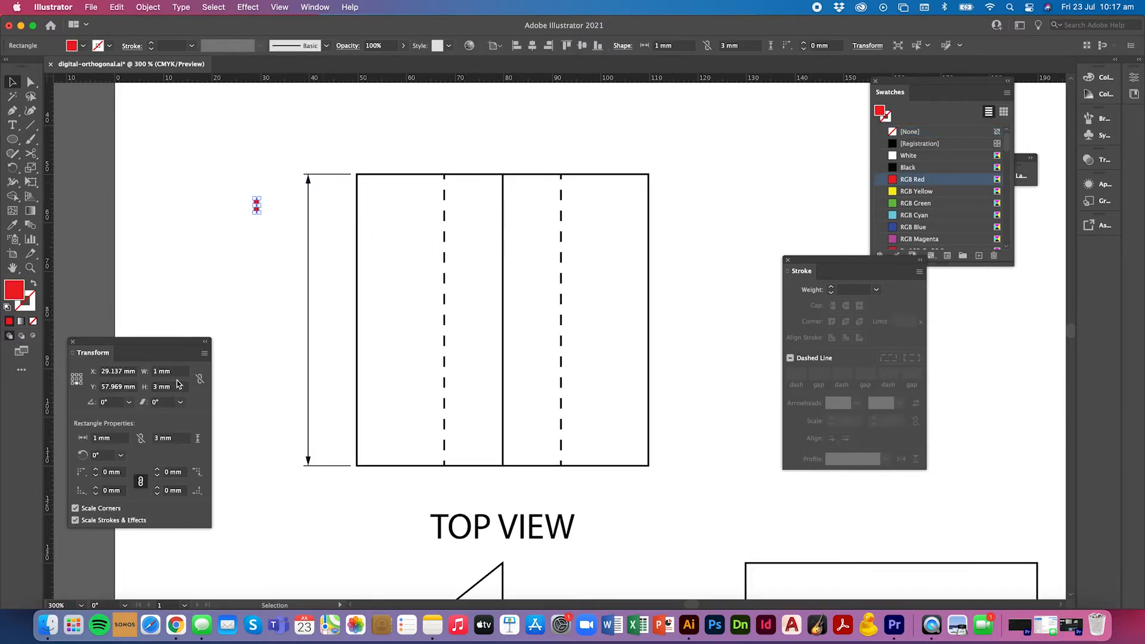
{"action": "left_click", "coordinate": [200, 379]}
{"action": "left_click", "coordinate": [160, 371]}
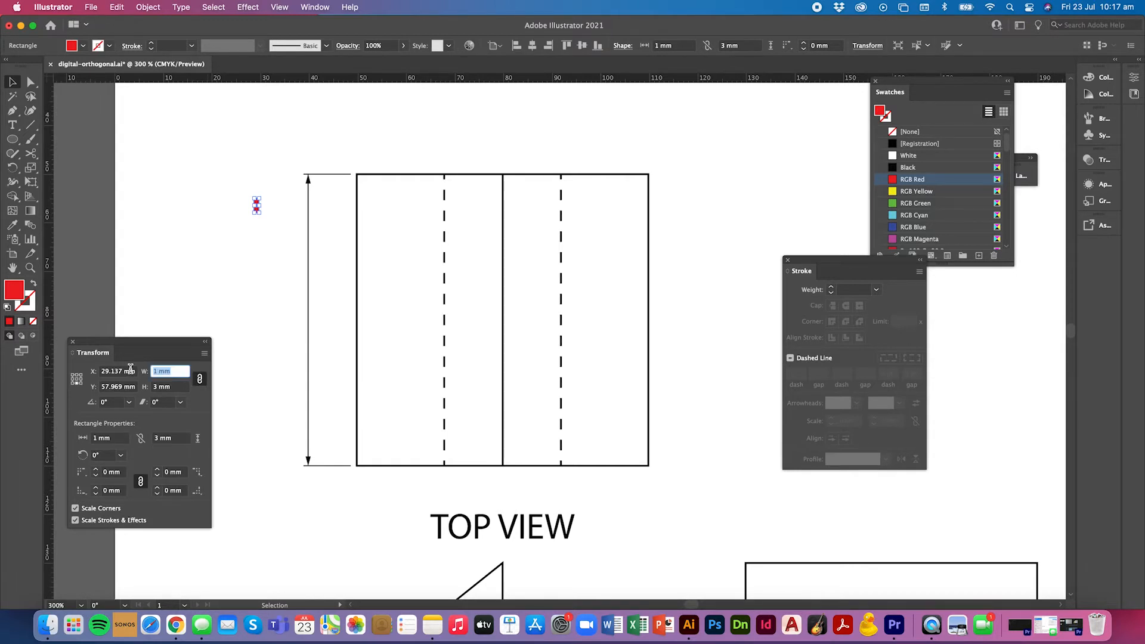
{"action": "type", "text": "10"}
{"action": "key", "text": "Return"}
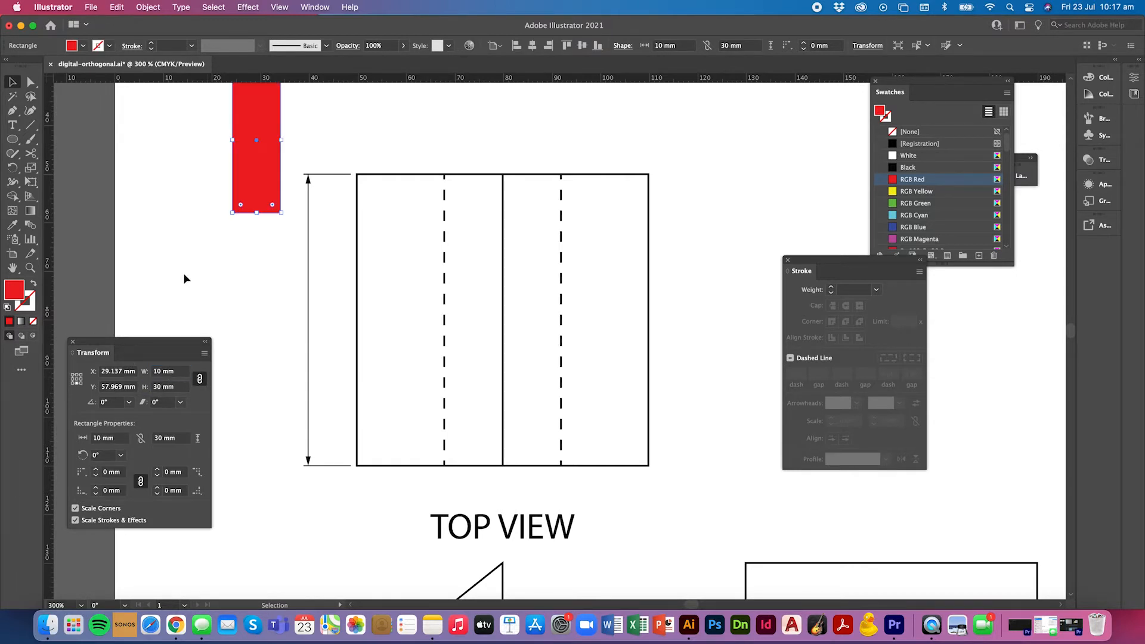
{"action": "left_click_drag", "start_coordinate": [258, 185], "coordinate": [136, 258]}
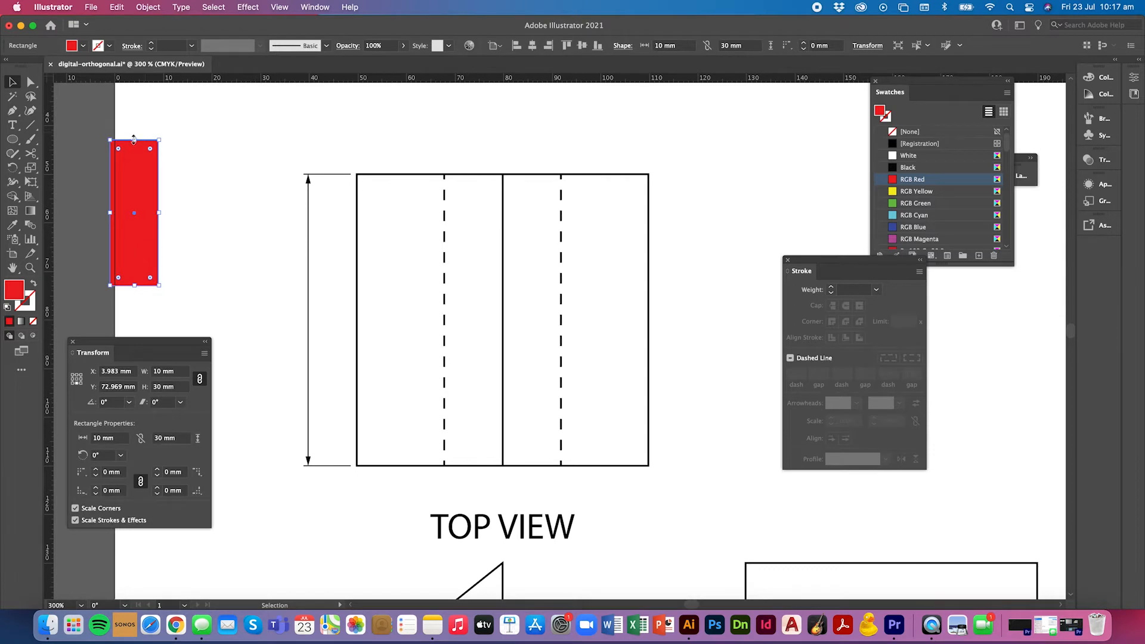
{"action": "left_click_drag", "start_coordinate": [134, 139], "coordinate": [134, 219]}
{"action": "left_click", "coordinate": [281, 258]}
- Show the guides and place a copy of the top view's 60 mm dimension set horizontally on the guide above it
{"action": "key", "text": "super+minus"}
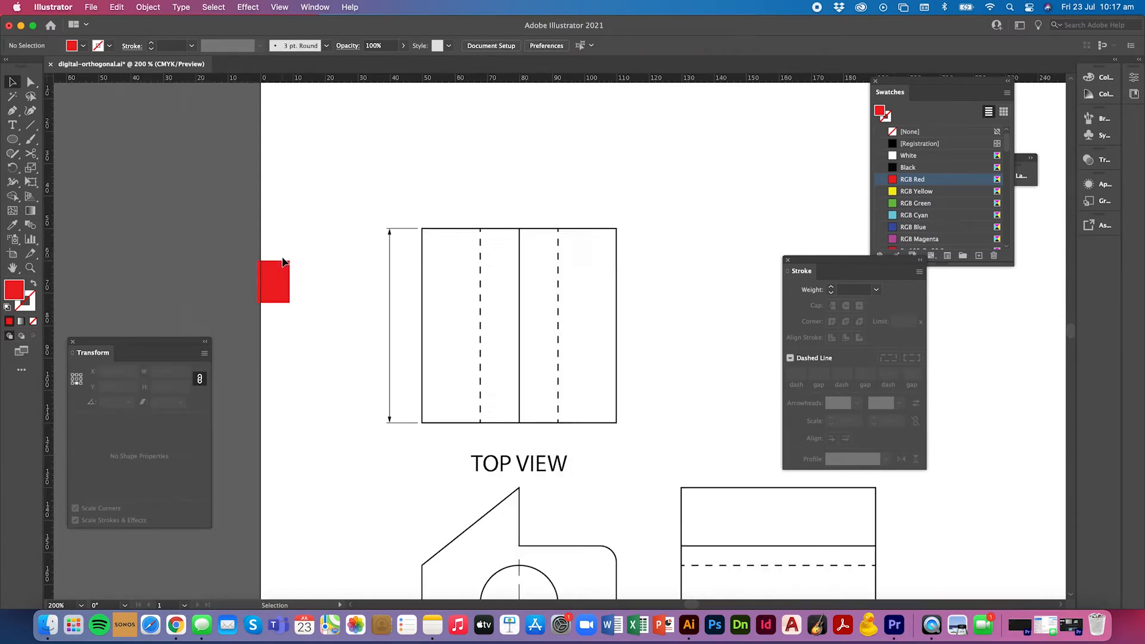
{"action": "key", "text": "super+semicolon"}
{"action": "scroll", "coordinate": [360, 207], "scroll_direction": "up", "scroll_amount": 1}
{"action": "mouse_move", "coordinate": [358, 210]}
{"action": "left_mouse_down"}
{"action": "mouse_move", "coordinate": [397, 296]}
{"action": "mouse_move", "coordinate": [402, 440]}
{"action": "left_mouse_up"}
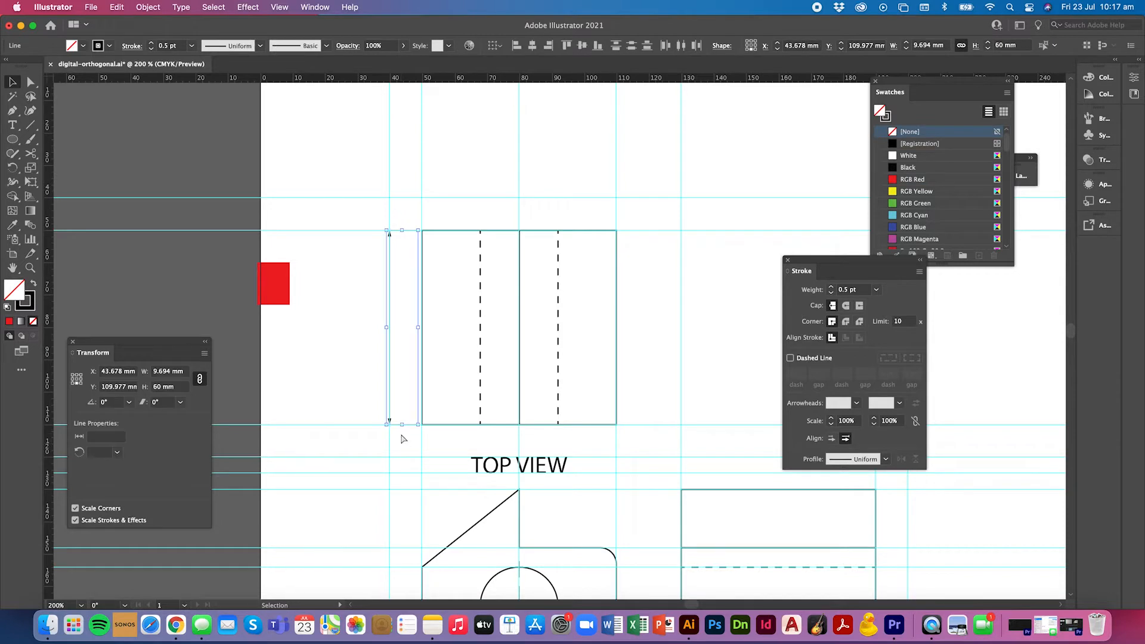
{"action": "key", "text": "super+c"}
{"action": "key", "text": "super+v"}
{"action": "left_click_drag", "start_coordinate": [582, 243], "coordinate": [605, 197]}
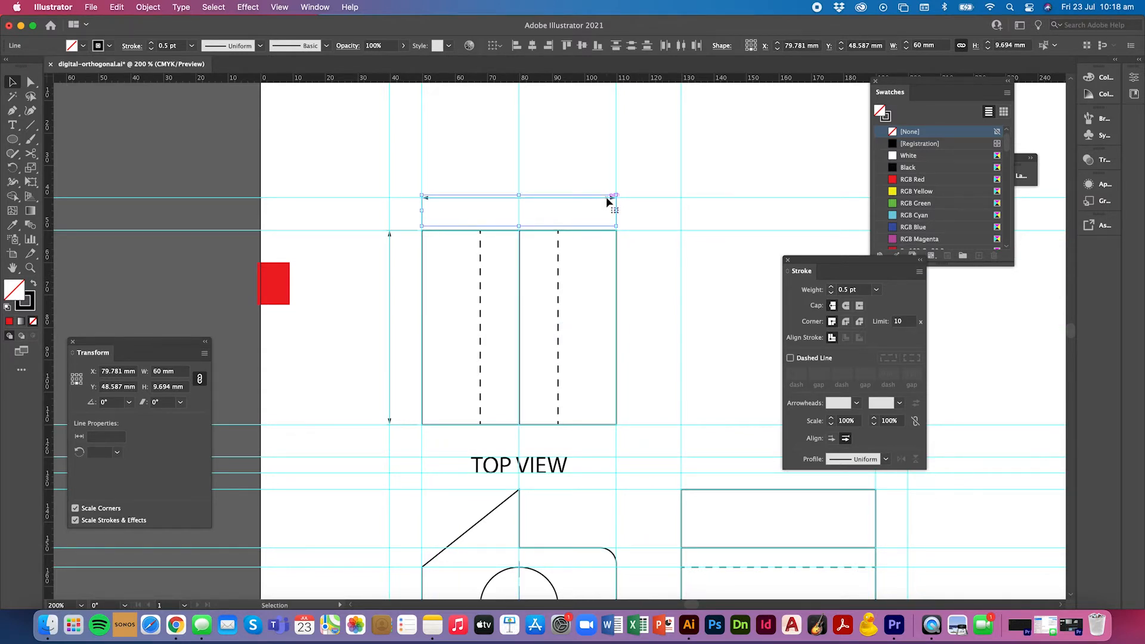
{"action": "left_click", "coordinate": [632, 224]}
{"action": "left_click_drag", "start_coordinate": [415, 188], "coordinate": [646, 212]}
- Copy the top view's vertical dimension set beside the front view, with its lower end level with the view's base
{"action": "scroll", "coordinate": [353, 278], "scroll_direction": "down", "scroll_amount": 3}
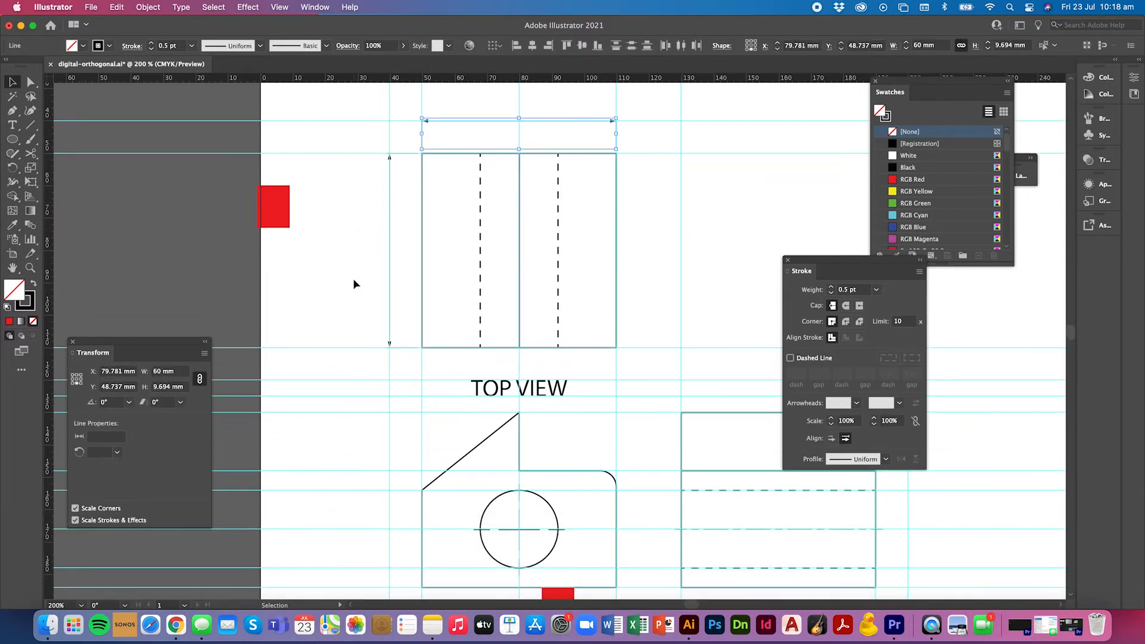
{"action": "scroll", "coordinate": [353, 278], "scroll_direction": "down", "scroll_amount": 1}
{"action": "left_click_drag", "start_coordinate": [382, 162], "coordinate": [403, 352]}
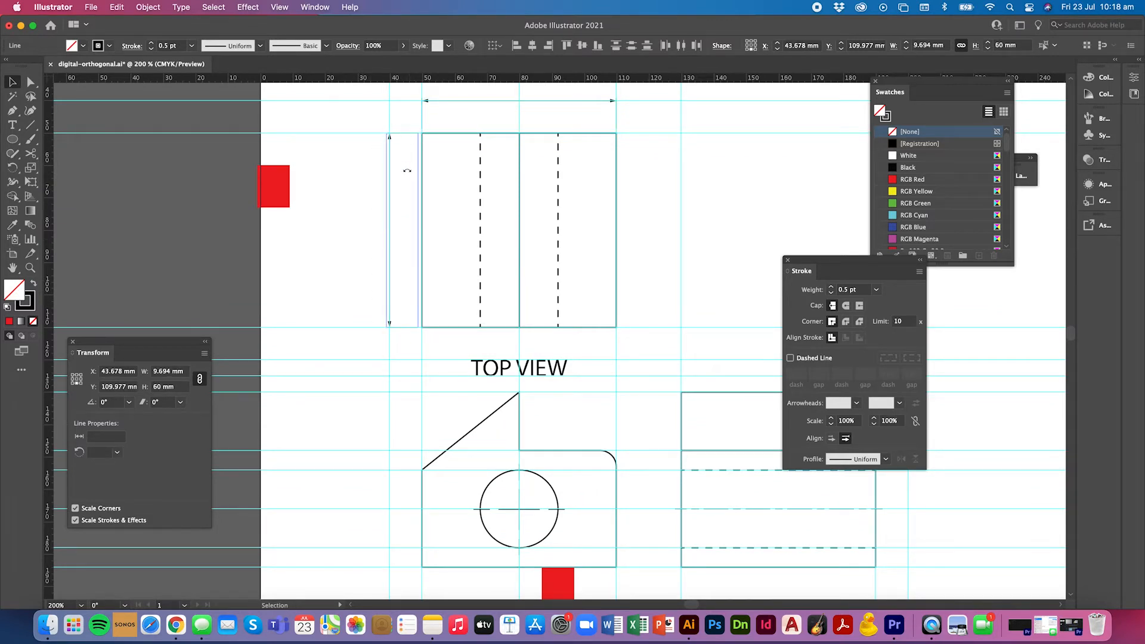
{"action": "left_click_drag", "start_coordinate": [397, 137], "coordinate": [394, 195]}
{"action": "left_click_drag", "start_coordinate": [379, 148], "coordinate": [411, 356]}
{"action": "key", "text": "super+v"}
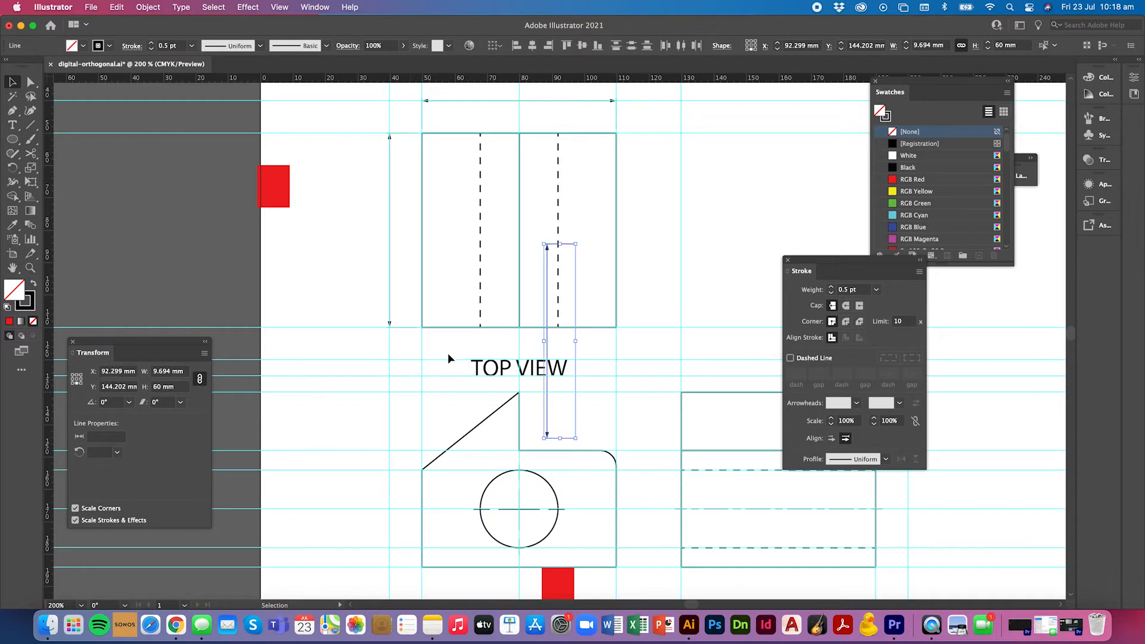
{"action": "left_click_drag", "start_coordinate": [547, 301], "coordinate": [391, 425]}
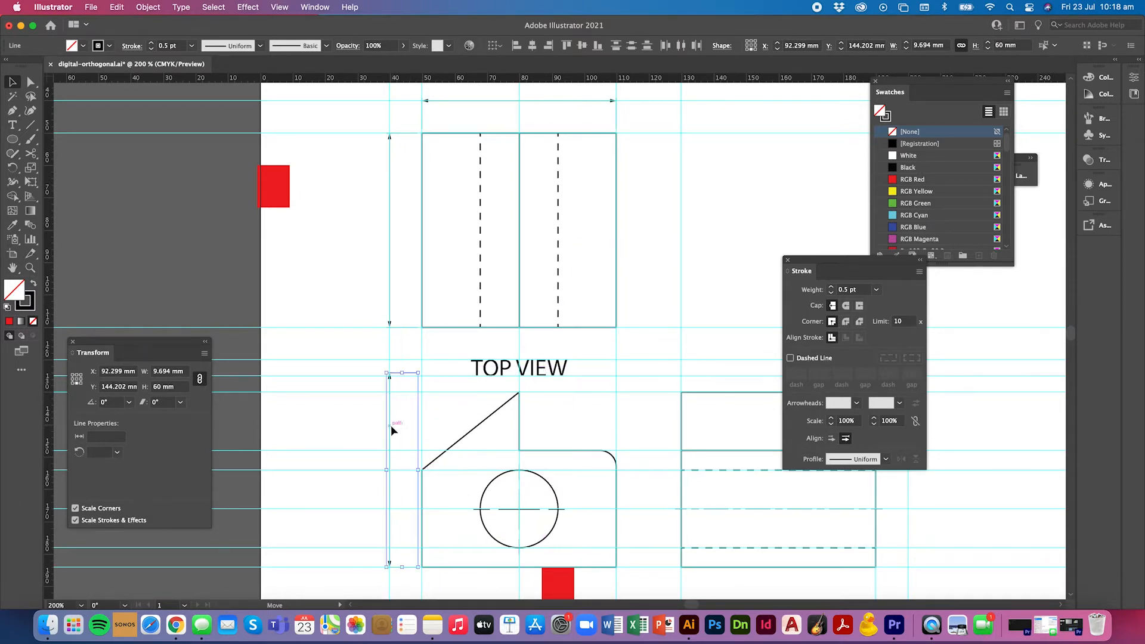
- Lower the copied set's upper extension line to the bottom end of the front view's sloping edge and shorten the dimension line to it
{"action": "left_click", "coordinate": [369, 419]}
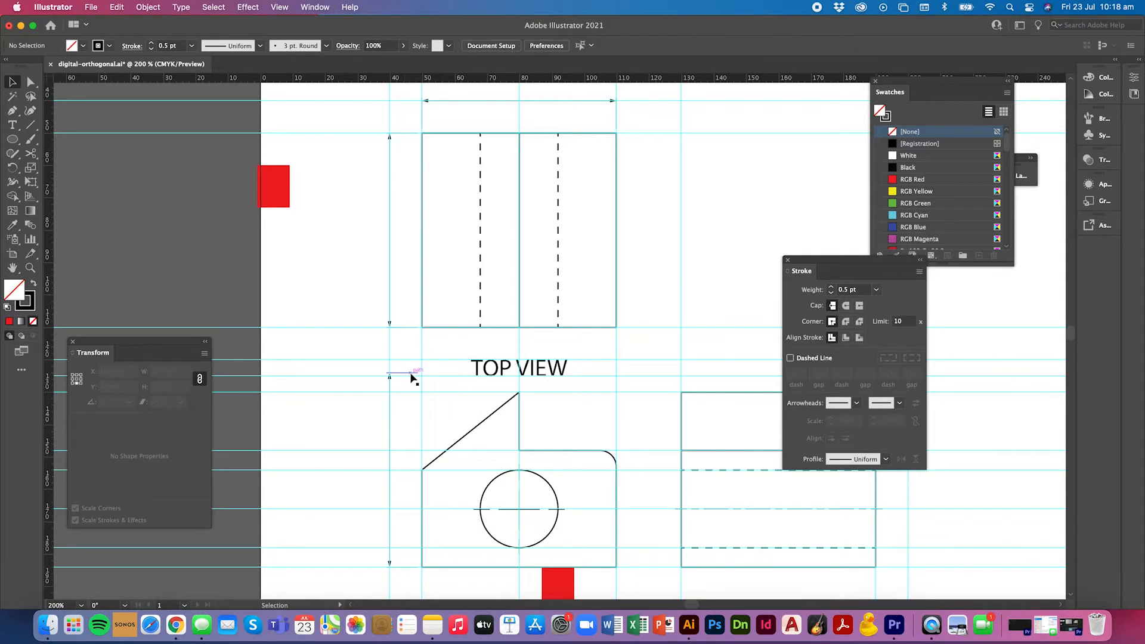
{"action": "left_click_drag", "start_coordinate": [412, 379], "coordinate": [402, 467]}
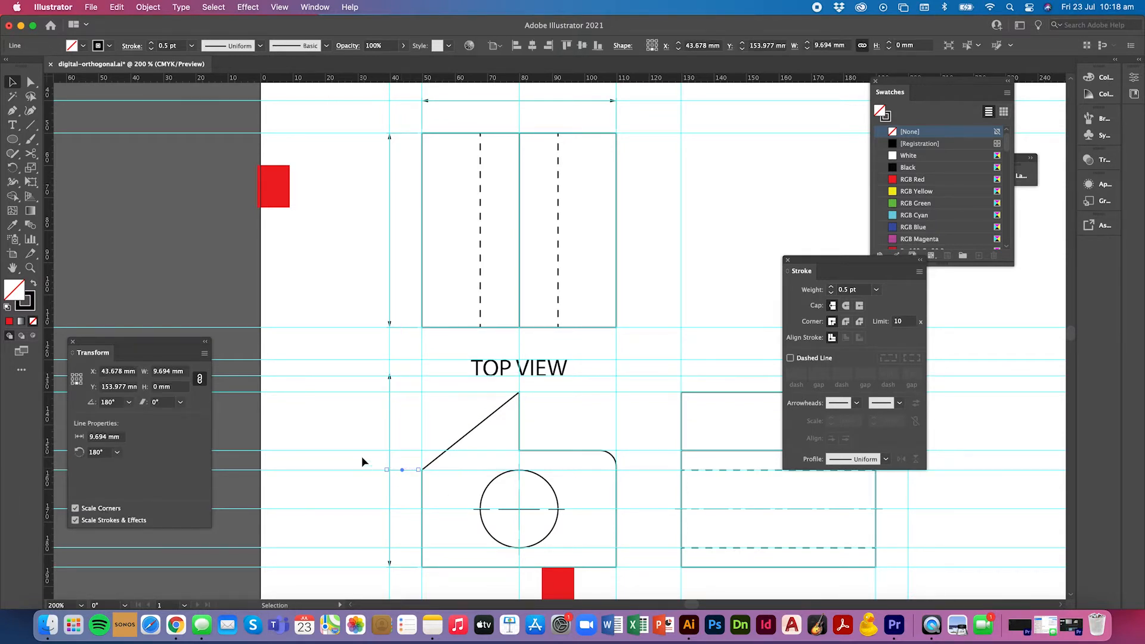
{"action": "left_click", "coordinate": [385, 431]}
{"action": "left_click", "coordinate": [390, 420]}
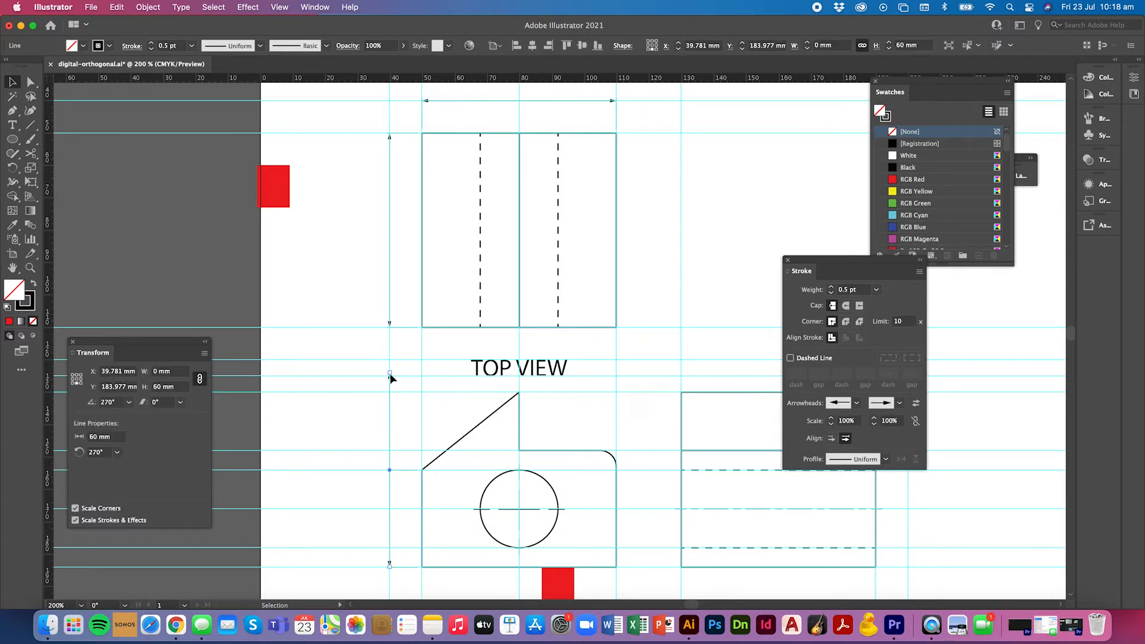
{"action": "left_click_drag", "start_coordinate": [389, 376], "coordinate": [519, 392]}
- Add a long horizontal extension line from the front view's apex out to the dimension line's guide
{"action": "left_click", "coordinate": [400, 462]}
{"action": "left_click", "coordinate": [407, 410]}
{"action": "left_click", "coordinate": [426, 476]}
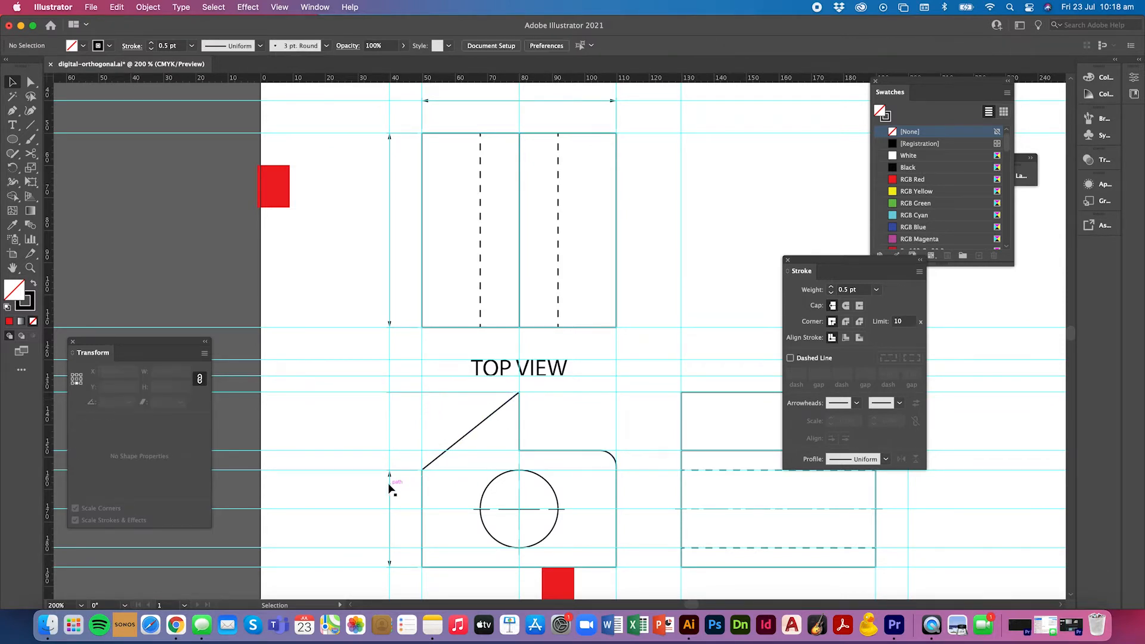
- Duplicate the front view's dimension line upward and fit its arrowhead ends between the apex and sloping-edge extension lines
{"action": "left_click_drag", "start_coordinate": [390, 478], "coordinate": [391, 394]}
{"action": "key", "text": "super+equal"}
{"action": "key", "text": "super+equal"}
{"action": "key", "text": "super+equal"}
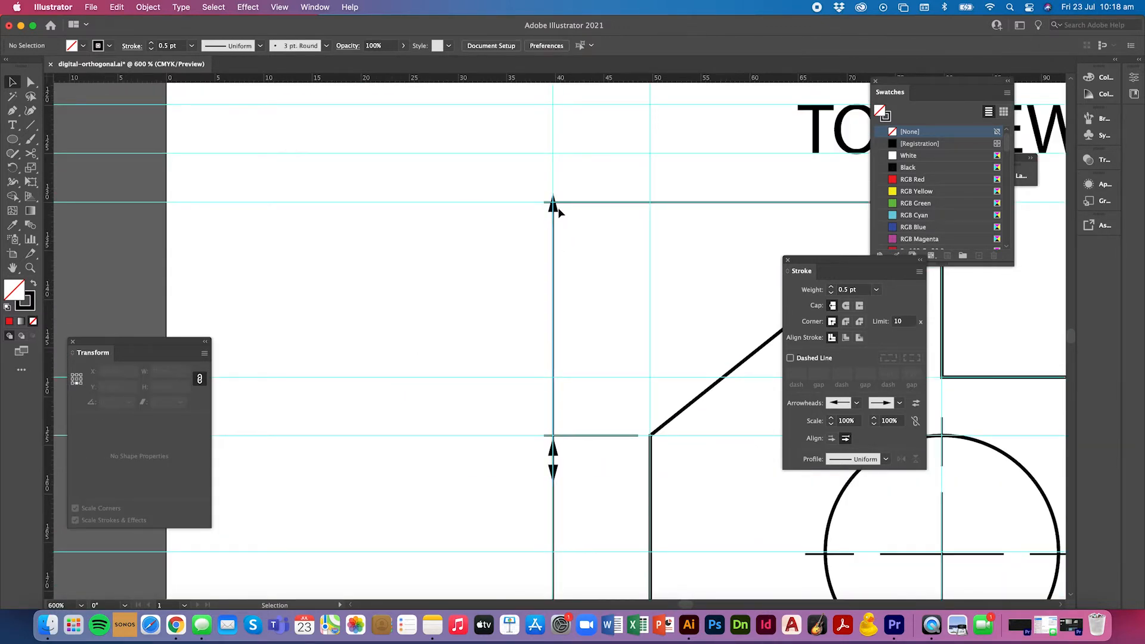
{"action": "left_click_drag", "start_coordinate": [553, 199], "coordinate": [553, 202]}
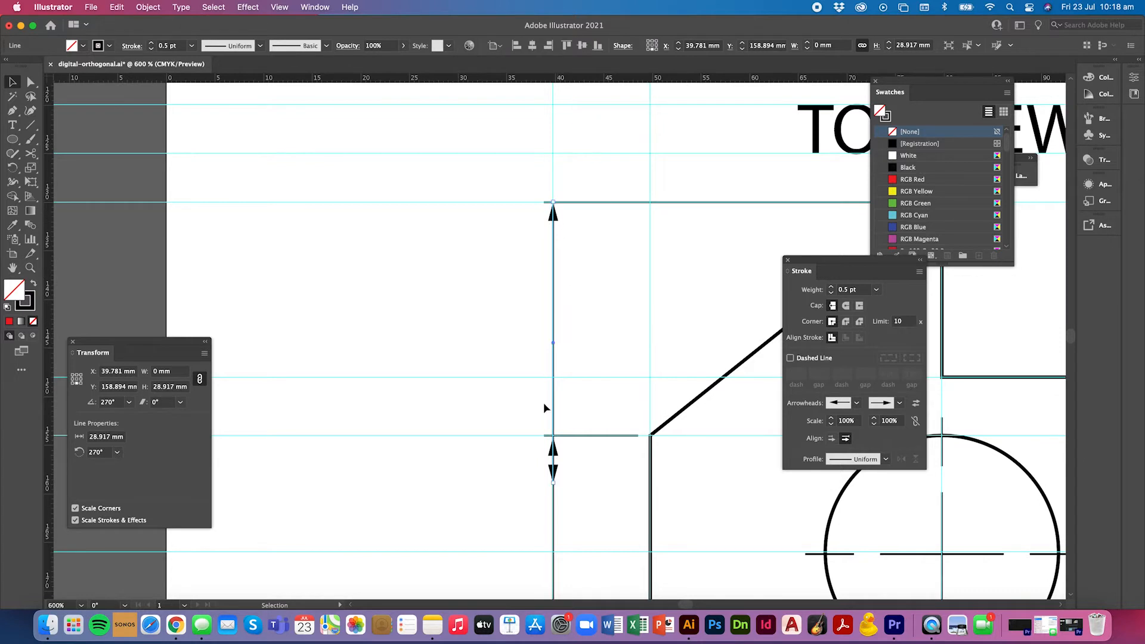
{"action": "left_click_drag", "start_coordinate": [554, 481], "coordinate": [553, 439]}
{"action": "left_click", "coordinate": [582, 481]}
{"action": "key", "text": "super+minus"}
{"action": "key", "text": "super+minus"}
{"action": "key", "text": "super+minus"}
{"action": "key", "text": "super+minus"}
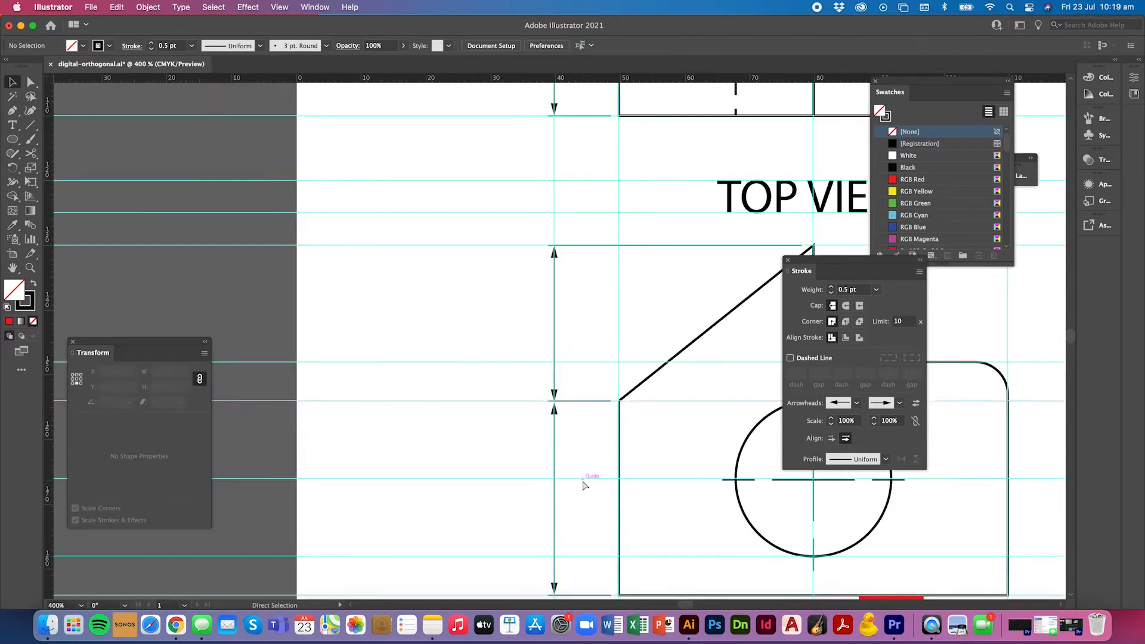
{"action": "scroll", "coordinate": [582, 480], "scroll_direction": "right", "scroll_amount": 6}
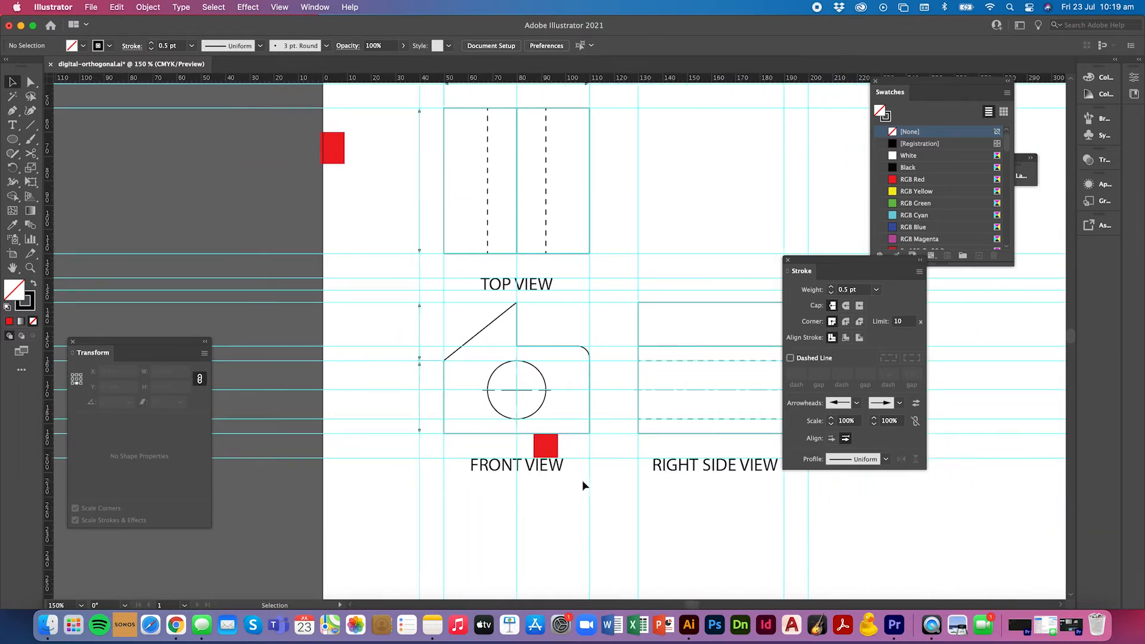
{"action": "scroll", "coordinate": [582, 480], "scroll_direction": "right", "scroll_amount": 3}
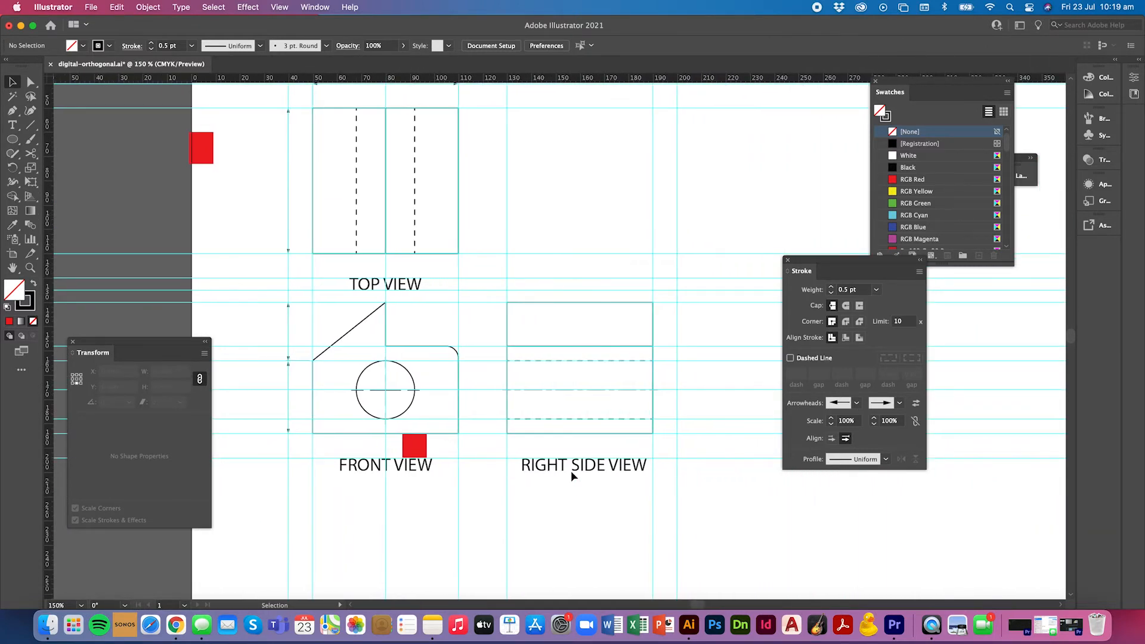
{"action": "left_click", "coordinate": [298, 439]}
{"action": "left_click_drag", "start_coordinate": [279, 294], "coordinate": [296, 421]}
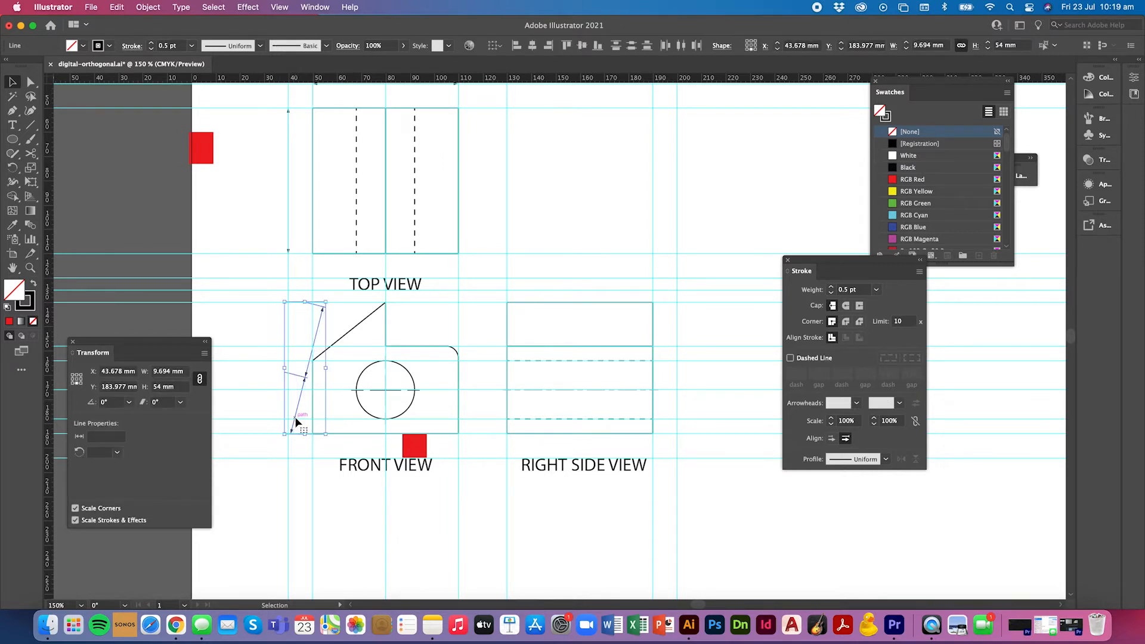
{"action": "key", "text": "super+z"}
- Copy the front view's vertical dimension set to the outer side of the right side view and rotate it 180°
{"action": "left_click", "coordinate": [258, 405]}
{"action": "left_click_drag", "start_coordinate": [278, 292], "coordinate": [699, 430]}
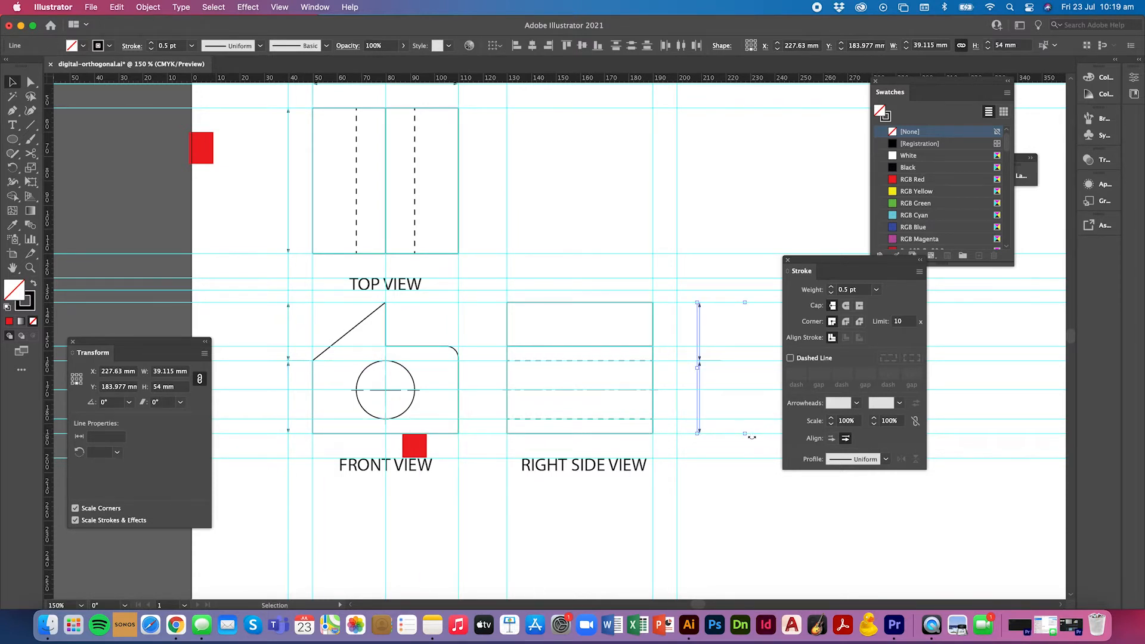
{"action": "left_click_drag", "start_coordinate": [752, 437], "coordinate": [705, 251]}
{"action": "left_click_drag", "start_coordinate": [810, 265], "coordinate": [910, 312]}
{"action": "left_click", "coordinate": [800, 333]}
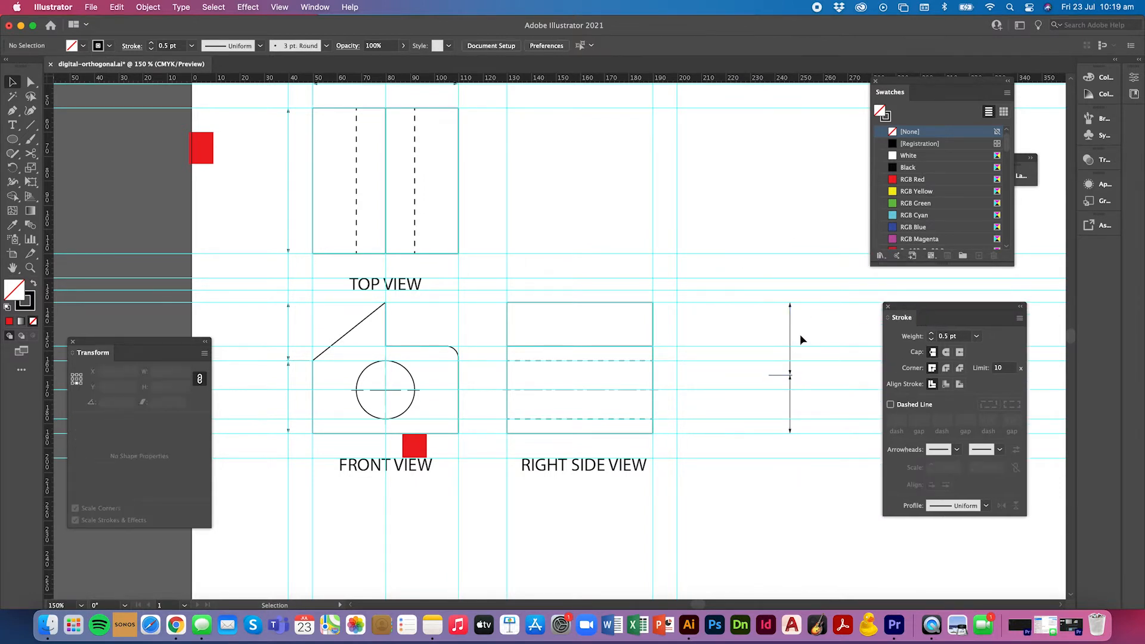
- Move the rotated dimension set onto the vertical guide beside the right side view and hide the guides
{"action": "left_click", "coordinate": [791, 378]}
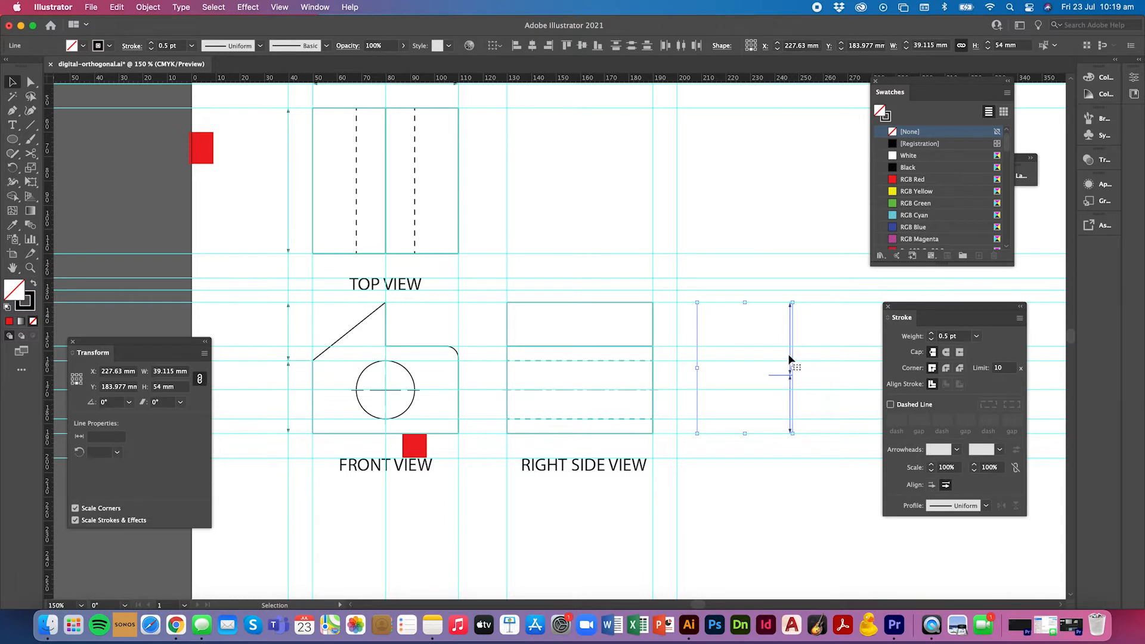
{"action": "left_click_drag", "start_coordinate": [790, 361], "coordinate": [678, 355]}
{"action": "left_click", "coordinate": [693, 354]}
{"action": "key", "text": "a"}
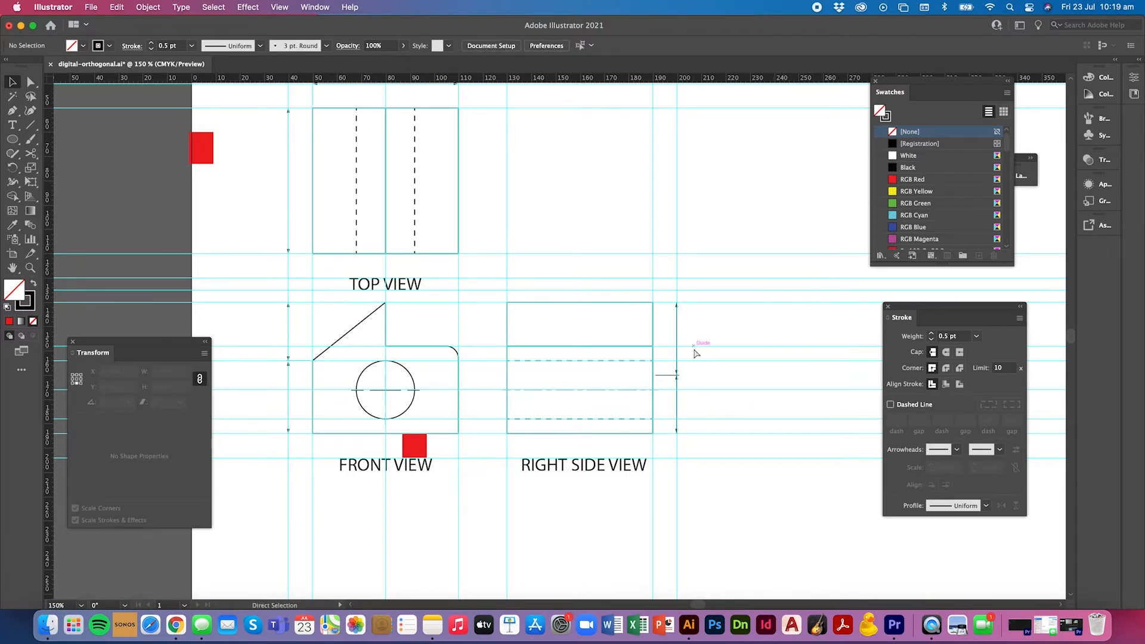
{"action": "key", "text": "super+semicolon"}
{"action": "key", "text": "v"}
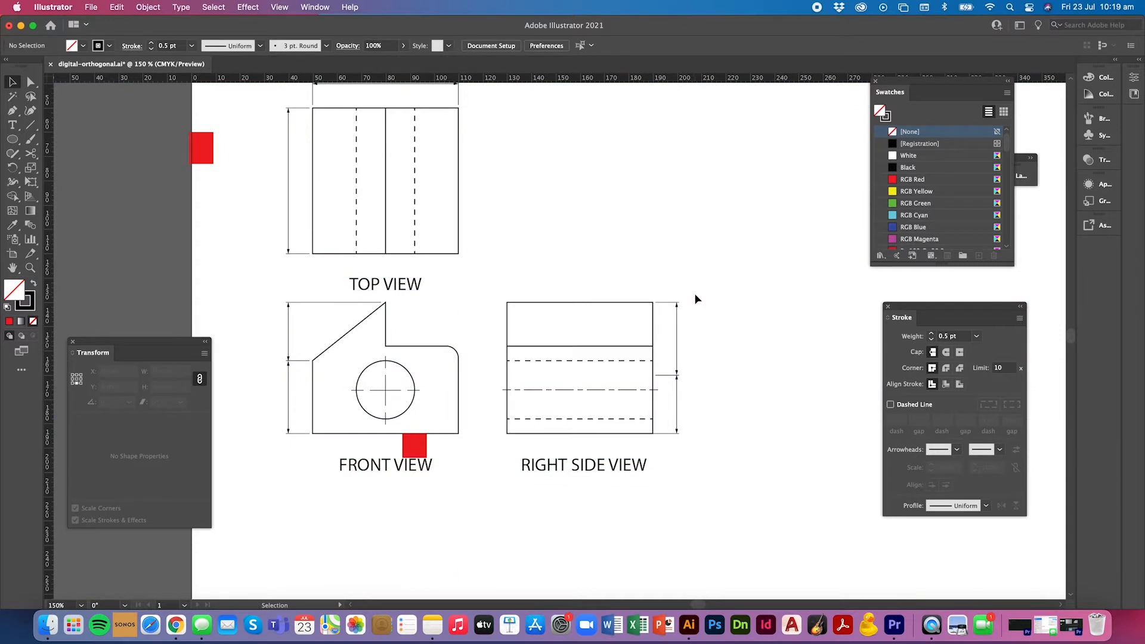
- Raise the right side view's middle extension line to the ledge edge, fit the dimension line's arrowhead to it, and save the drawing
{"action": "left_click", "coordinate": [669, 435]}
{"action": "left_click_drag", "start_coordinate": [584, 434], "coordinate": [657, 434]}
{"action": "left_click", "coordinate": [677, 452]}
{"action": "left_click_drag", "start_coordinate": [666, 375], "coordinate": [669, 348]}
{"action": "left_click", "coordinate": [676, 356]}
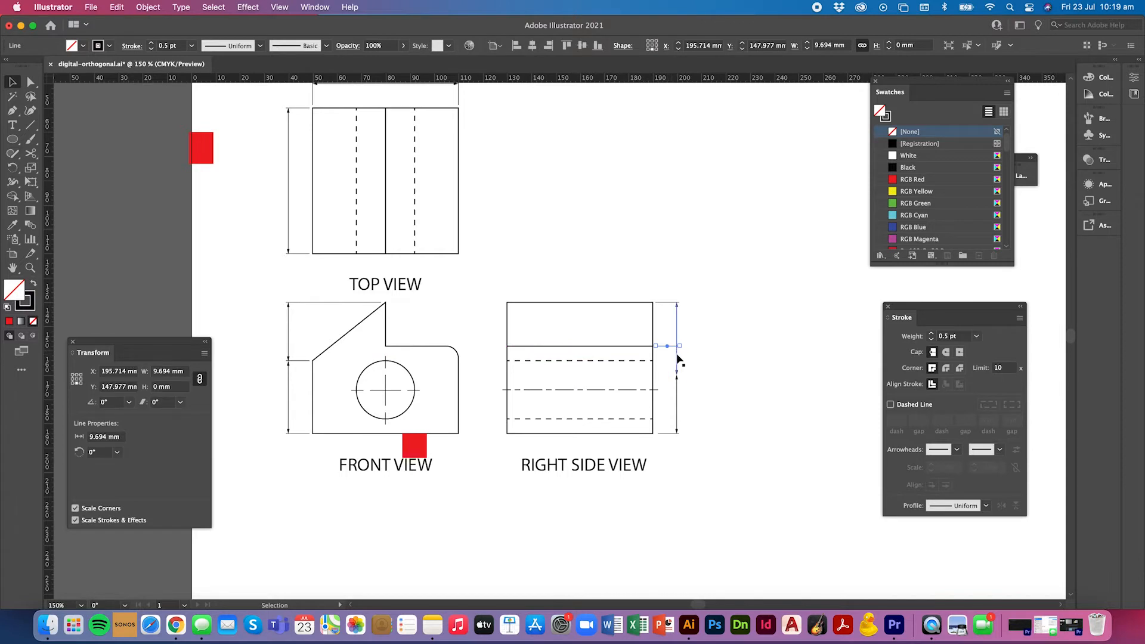
{"action": "left_click_drag", "start_coordinate": [677, 374], "coordinate": [674, 347]}
{"action": "left_click", "coordinate": [699, 367]}
{"action": "key", "text": "super+s"}
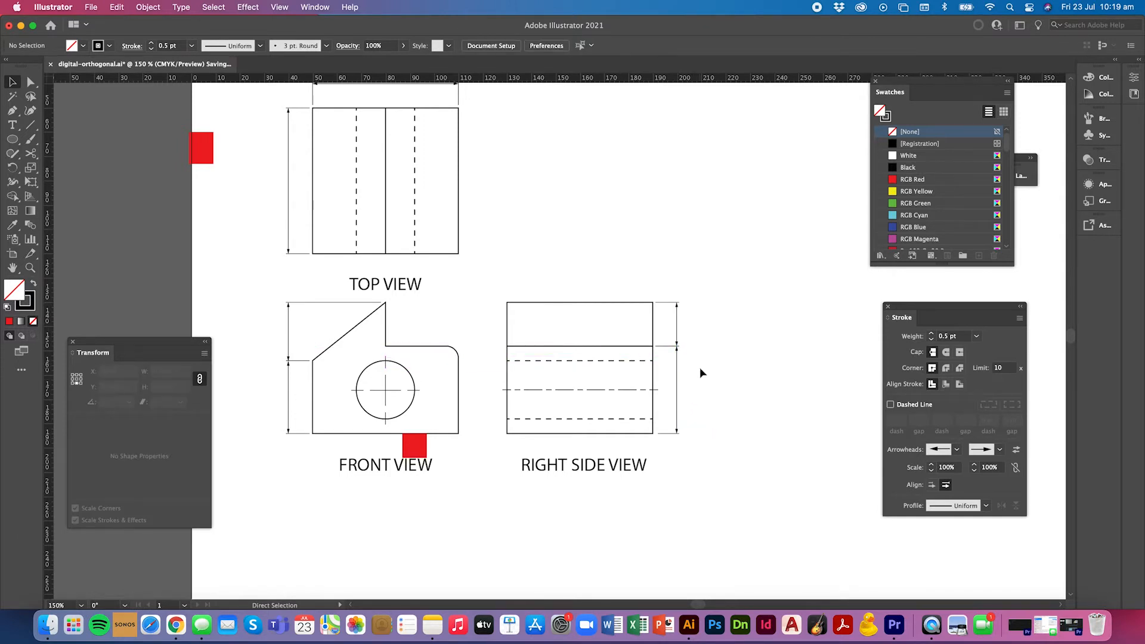
- Copy the TOP VIEW label to the empty space beside the top view and set the copy's font size to 14 pt
{"action": "key", "text": "super+1"}
{"action": "scroll", "coordinate": [650, 362], "scroll_direction": "left", "scroll_amount": 2}
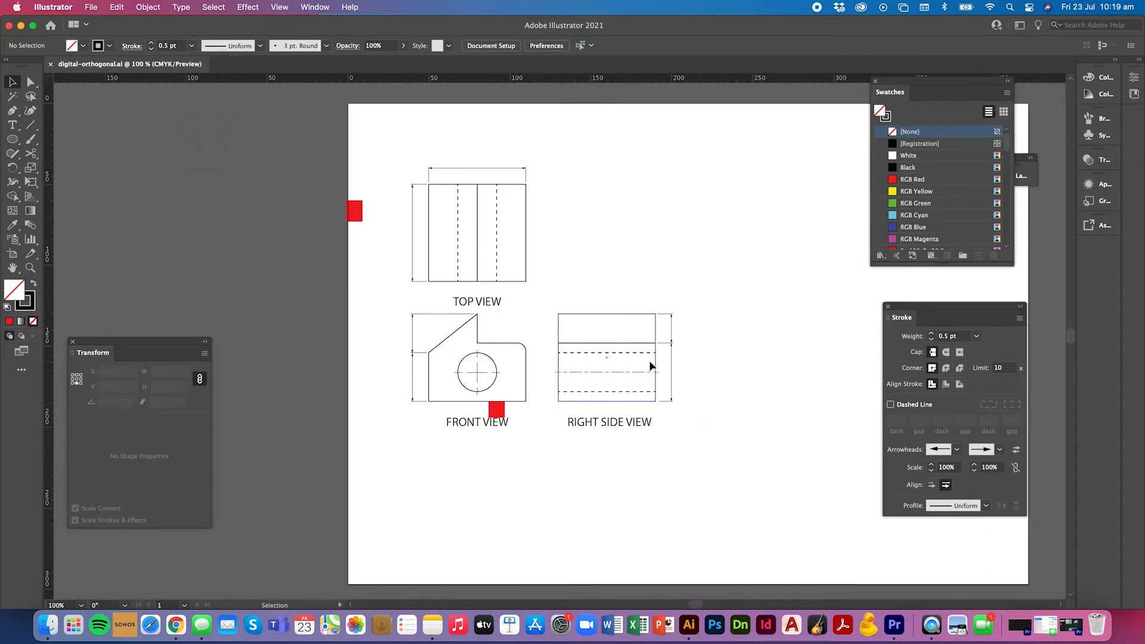
{"action": "left_click", "coordinate": [472, 302]}
{"action": "left_click_drag", "start_coordinate": [474, 302], "coordinate": [548, 182]}
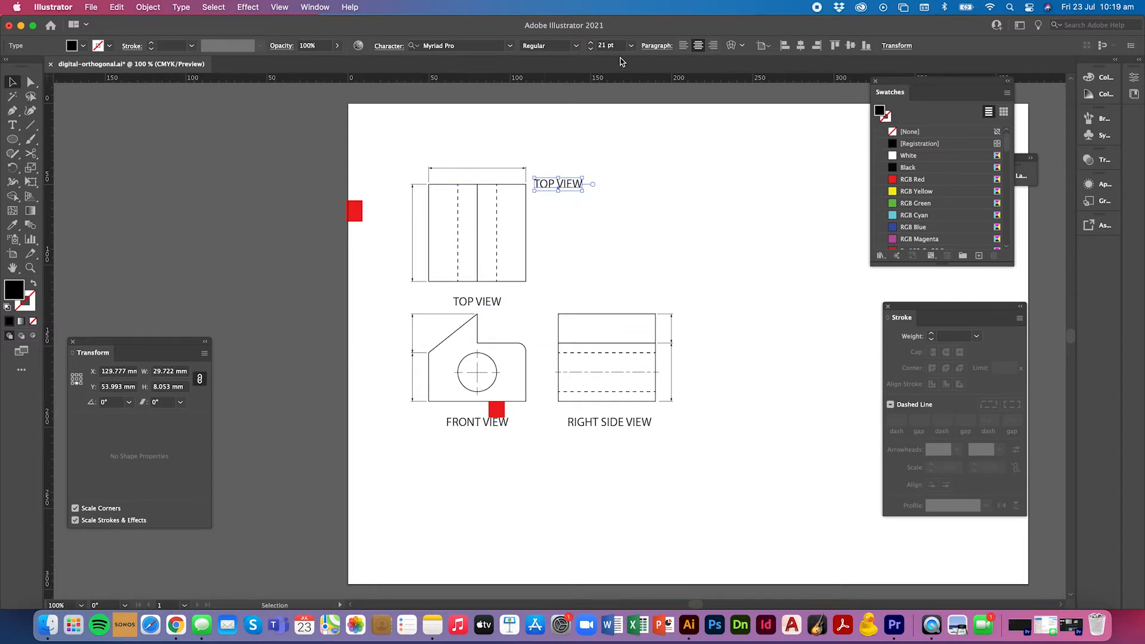
{"action": "left_click", "coordinate": [631, 46]}
{"action": "left_click", "coordinate": [648, 166]}
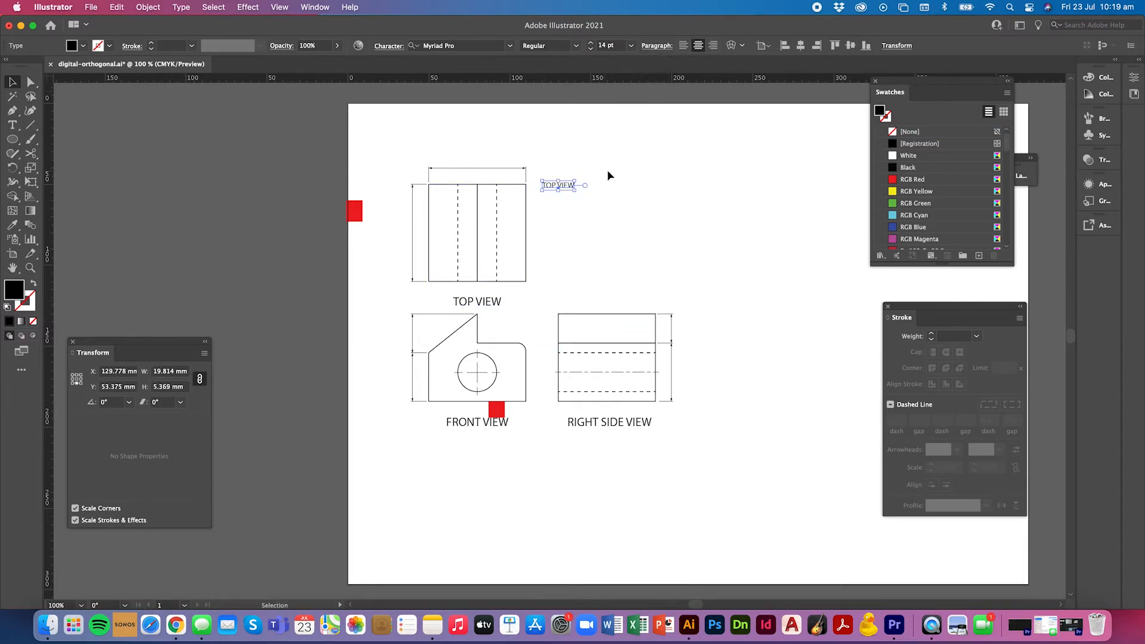
- Replace the copied label's text with 60
{"action": "left_click", "coordinate": [12, 124]}
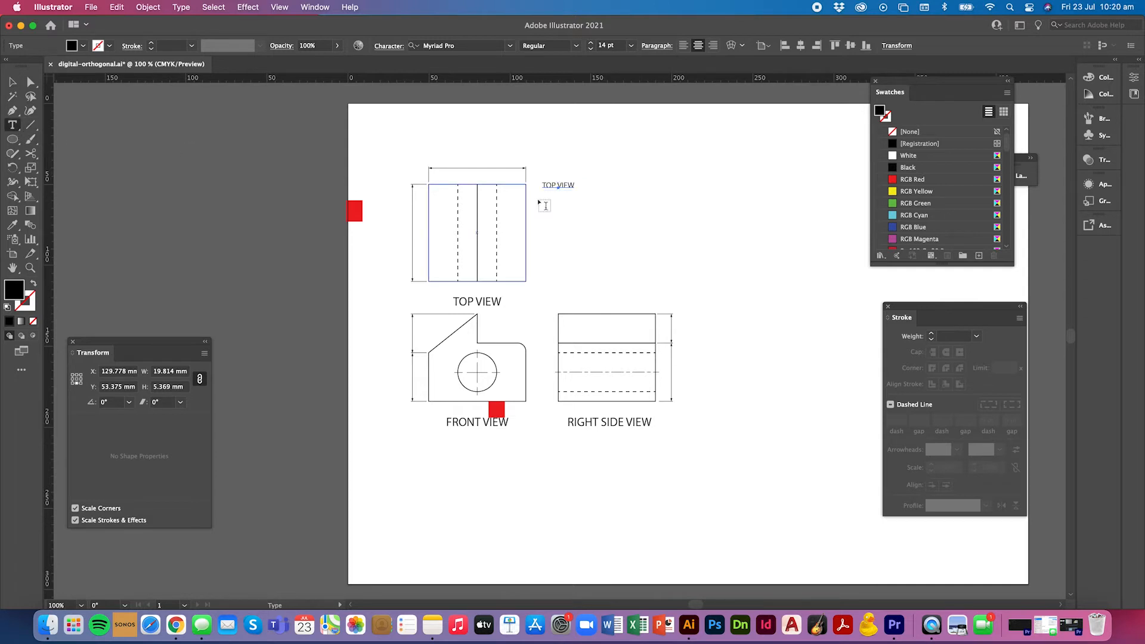
{"action": "left_click", "coordinate": [554, 185]}
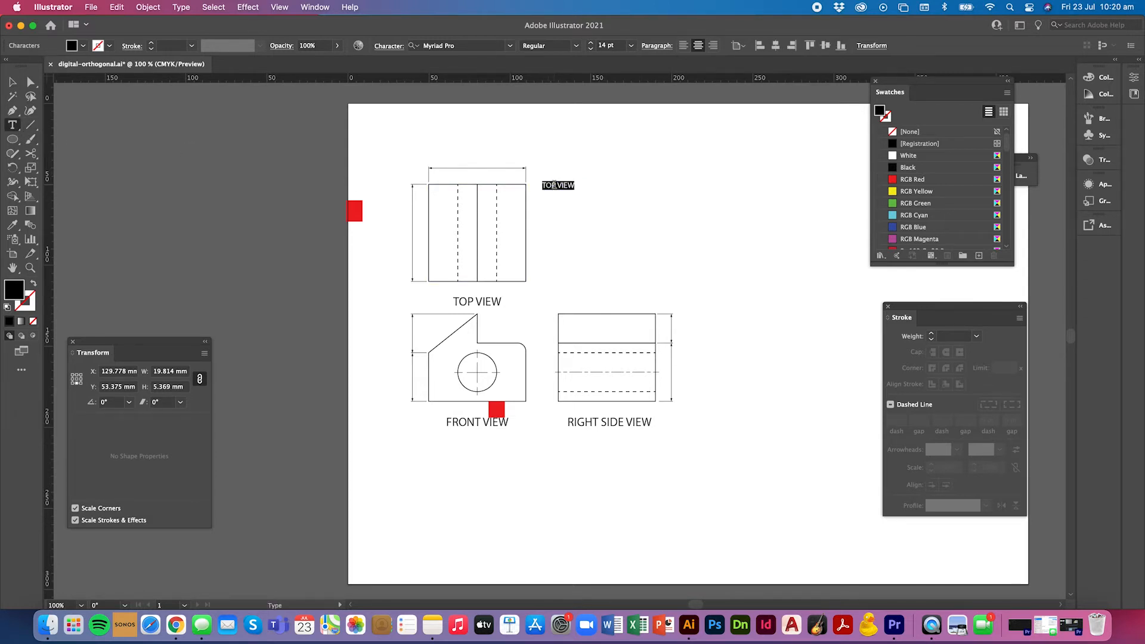
{"action": "key", "text": "BackSpace"}
{"action": "type", "text": "50"}
{"action": "left_click", "coordinate": [12, 81]}
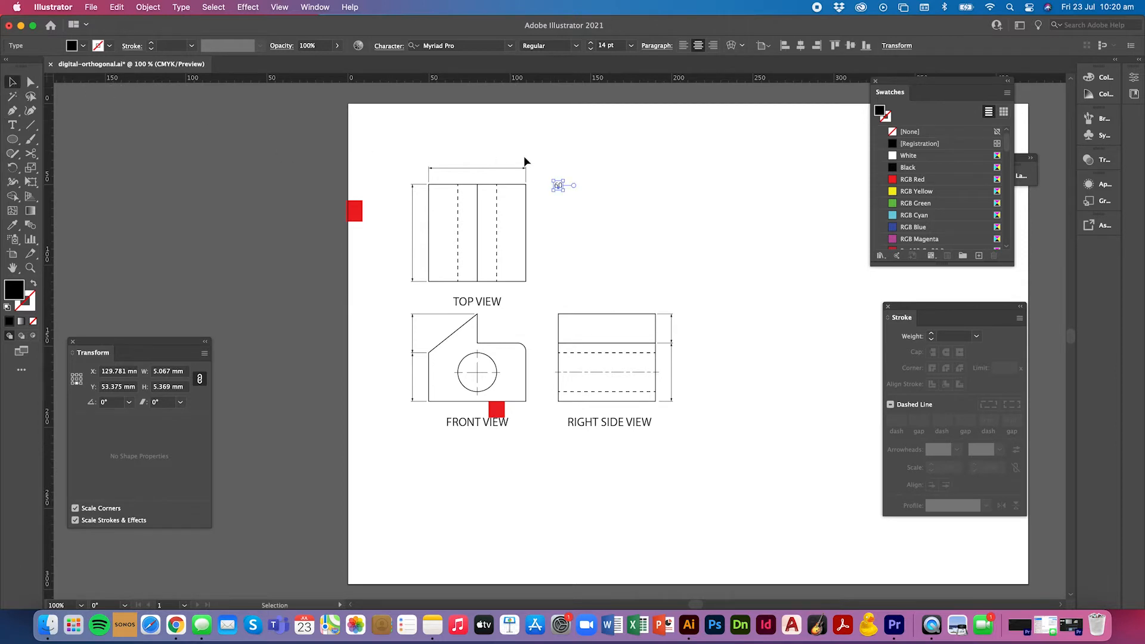
- Place the 60 label above the top view's width dimension and copy it beside the top view's height and the front view's two vertical dimensions
{"action": "left_click_drag", "start_coordinate": [558, 185], "coordinate": [405, 383]}
{"action": "left_click", "coordinate": [501, 161]}
{"action": "left_click", "coordinate": [400, 342]}
{"action": "left_click", "coordinate": [400, 385]}
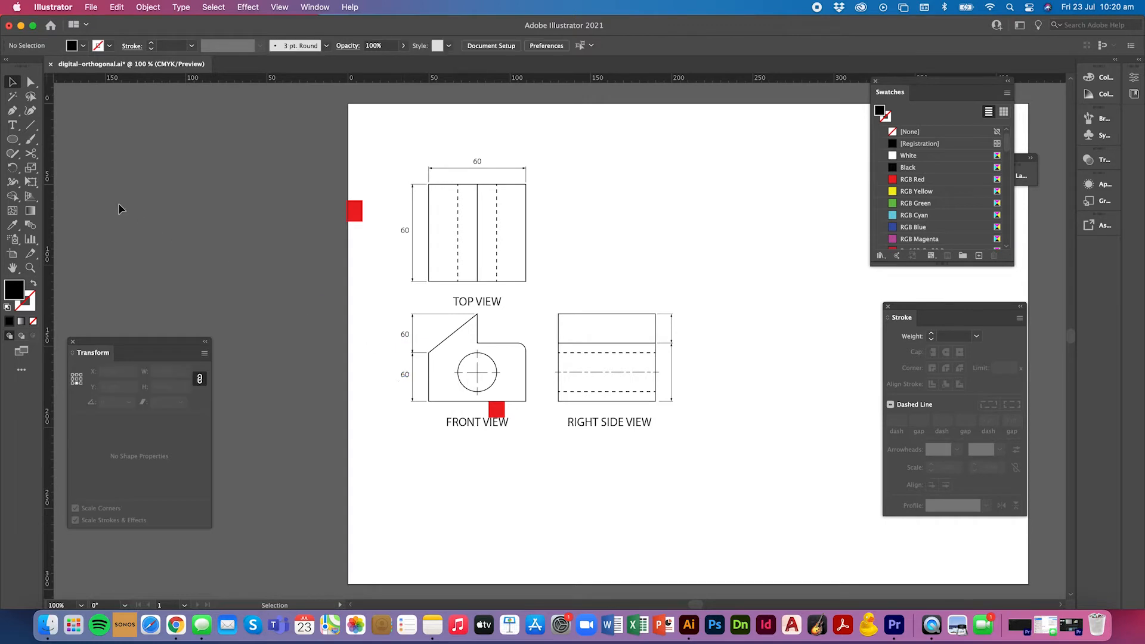
- Change the front view's upper dimension number to 24 and the lower one to 30
{"action": "left_click", "coordinate": [13, 125]}
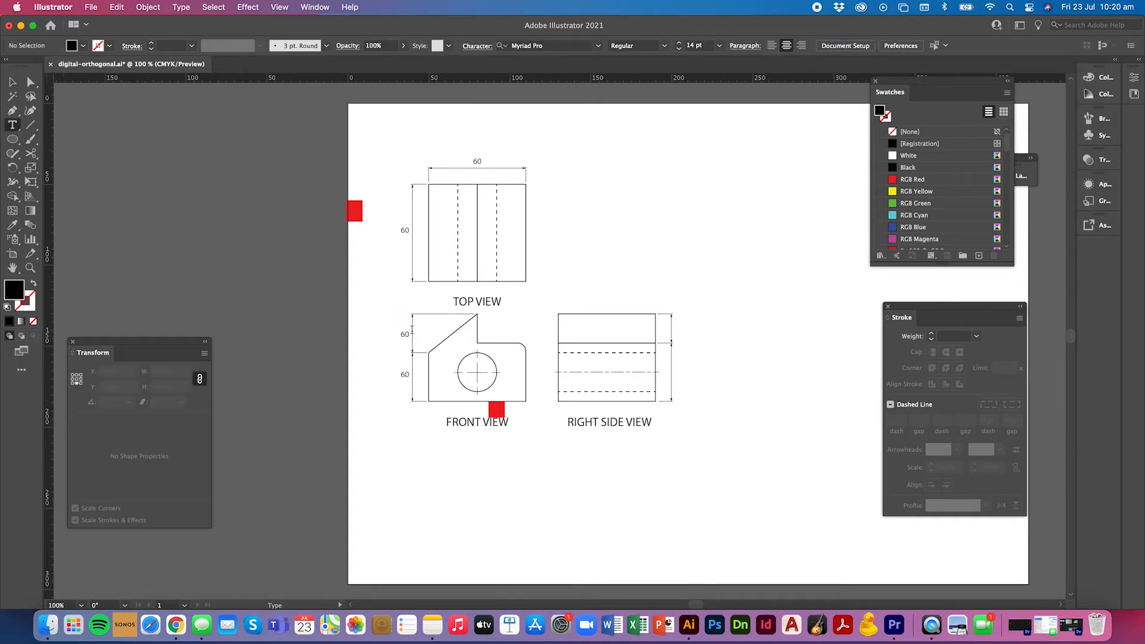
{"action": "left_click", "coordinate": [412, 329]}
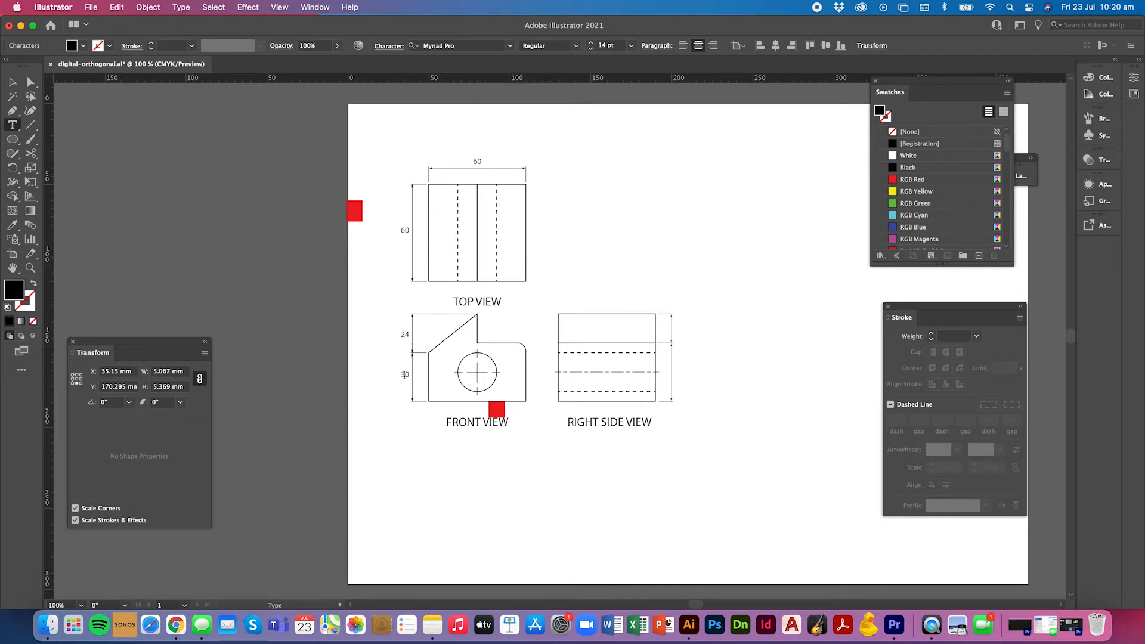
{"action": "left_click", "coordinate": [12, 81]}
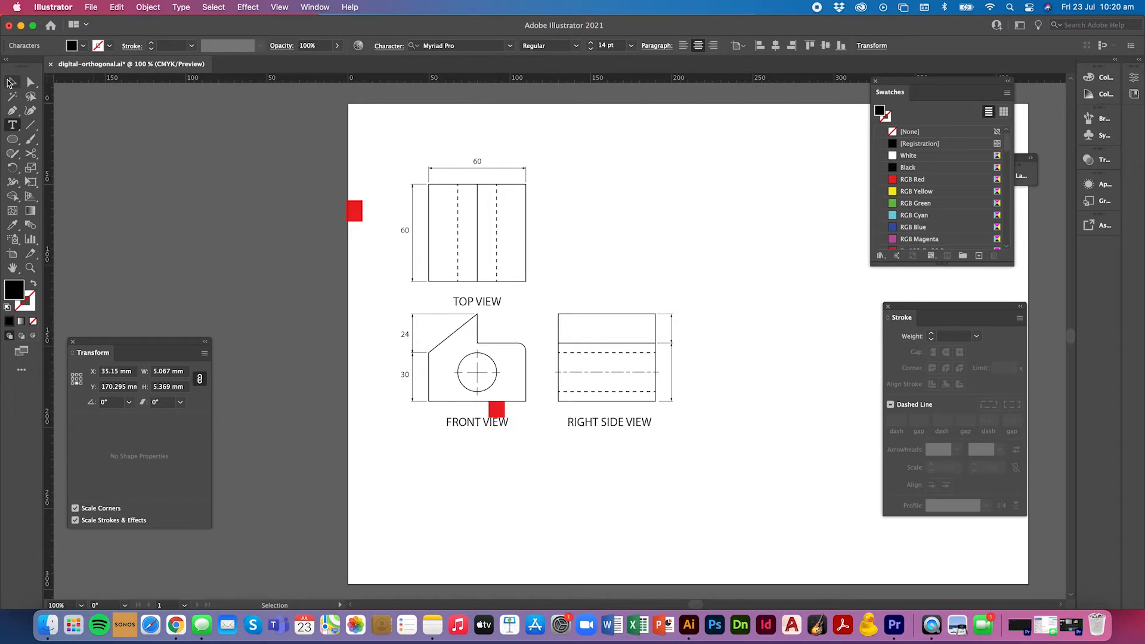
{"action": "left_click", "coordinate": [461, 509]}
- Scale the front view's 24 and 30 labels down together to about 12.156 pt
{"action": "left_click", "coordinate": [405, 337]}
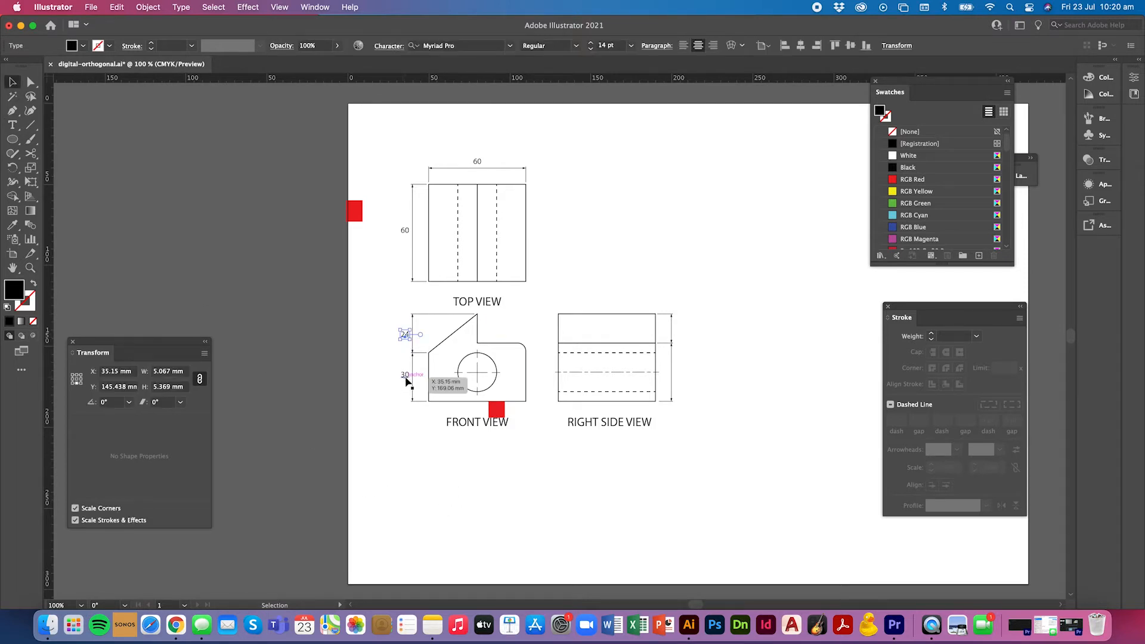
{"action": "left_click", "coordinate": [407, 379], "text": "shift"}
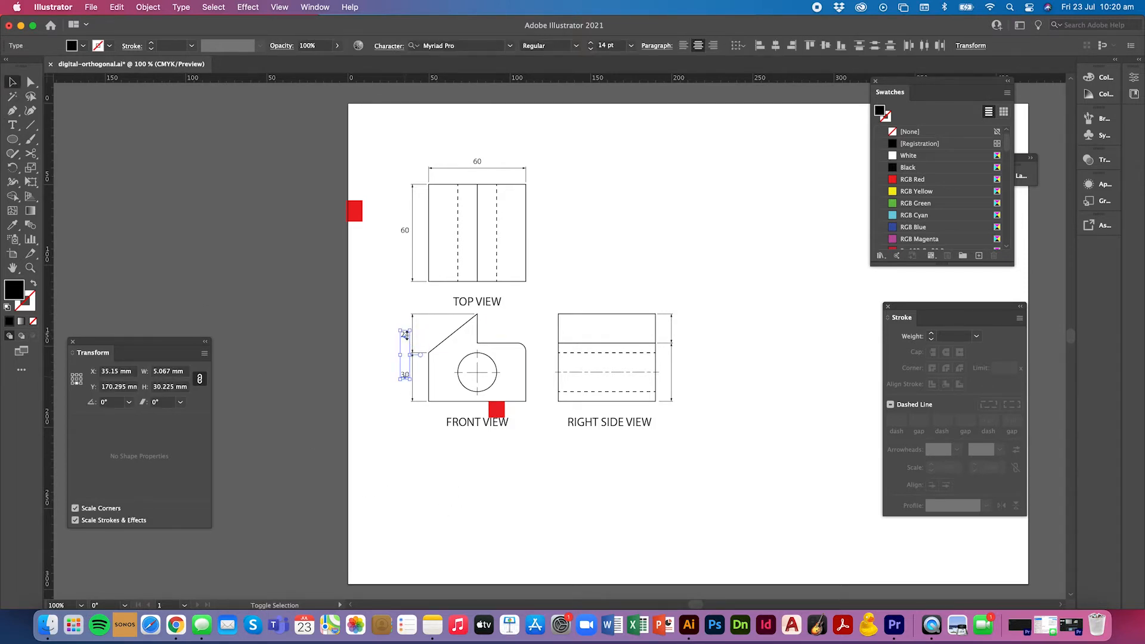
{"action": "left_click_drag", "start_coordinate": [407, 334], "coordinate": [414, 338]}
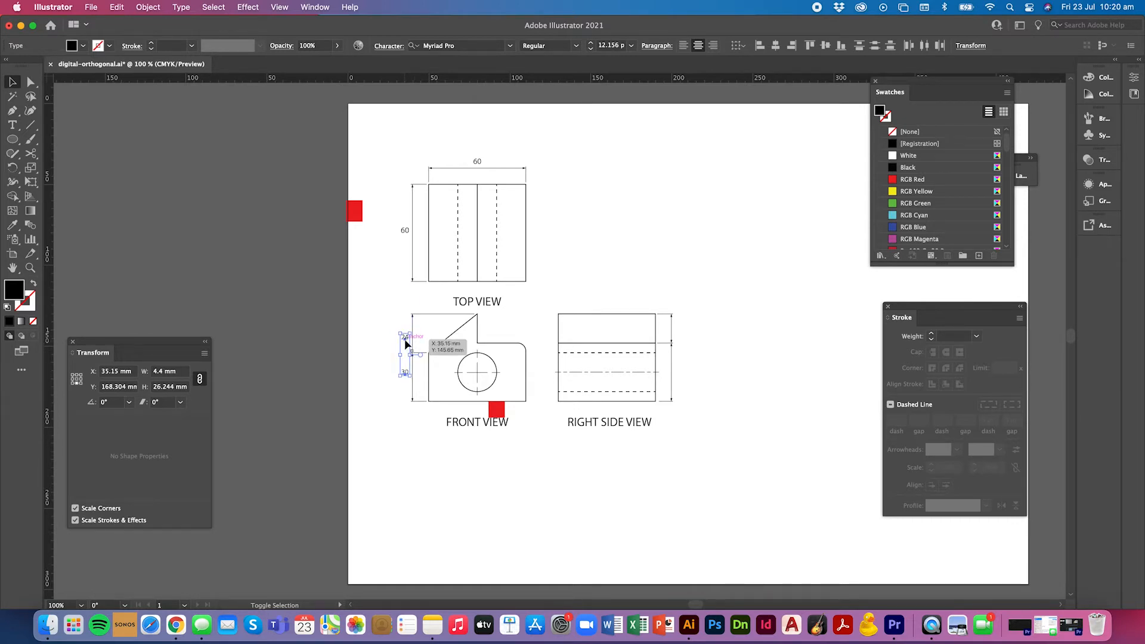
{"action": "left_click", "coordinate": [404, 339], "text": "shift"}
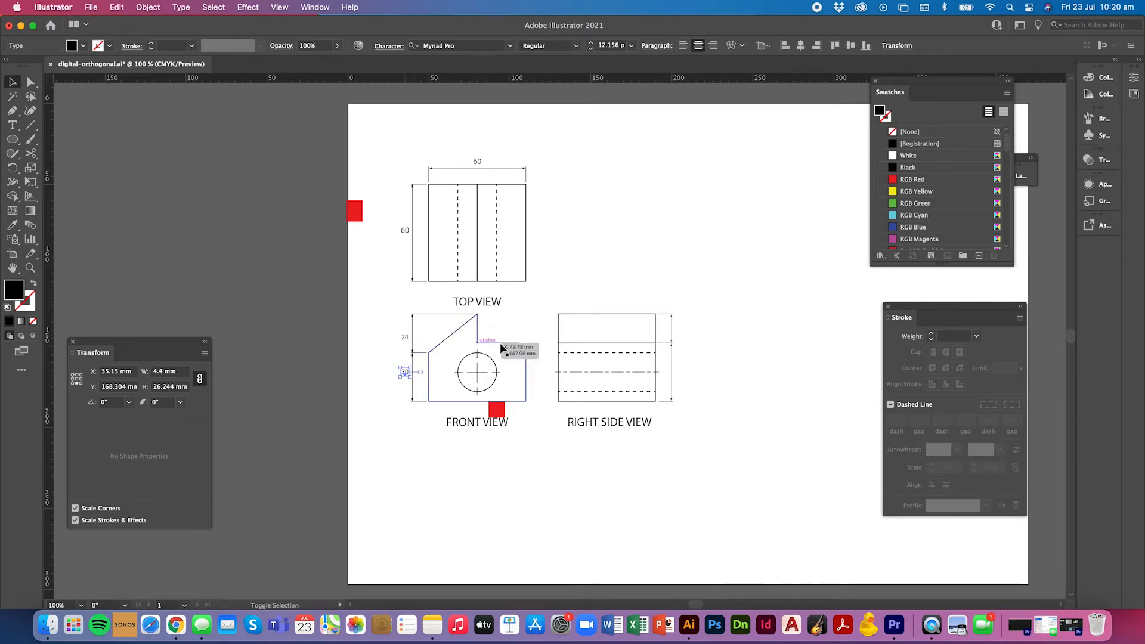
{"action": "left_click", "coordinate": [405, 340], "text": "shift"}
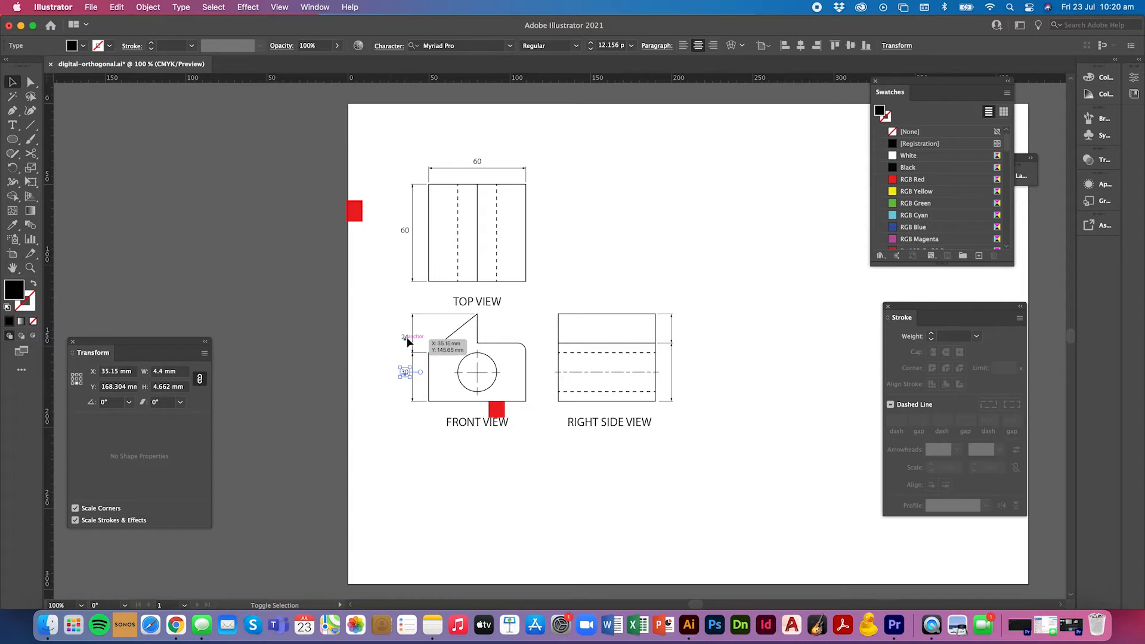
- Copy the 24 and 30 labels beside the right side view's dimension lines and raise the upper copy midway between its extension lines
{"action": "left_click_drag", "start_coordinate": [405, 339], "coordinate": [668, 348]}
{"action": "left_click", "coordinate": [702, 353]}
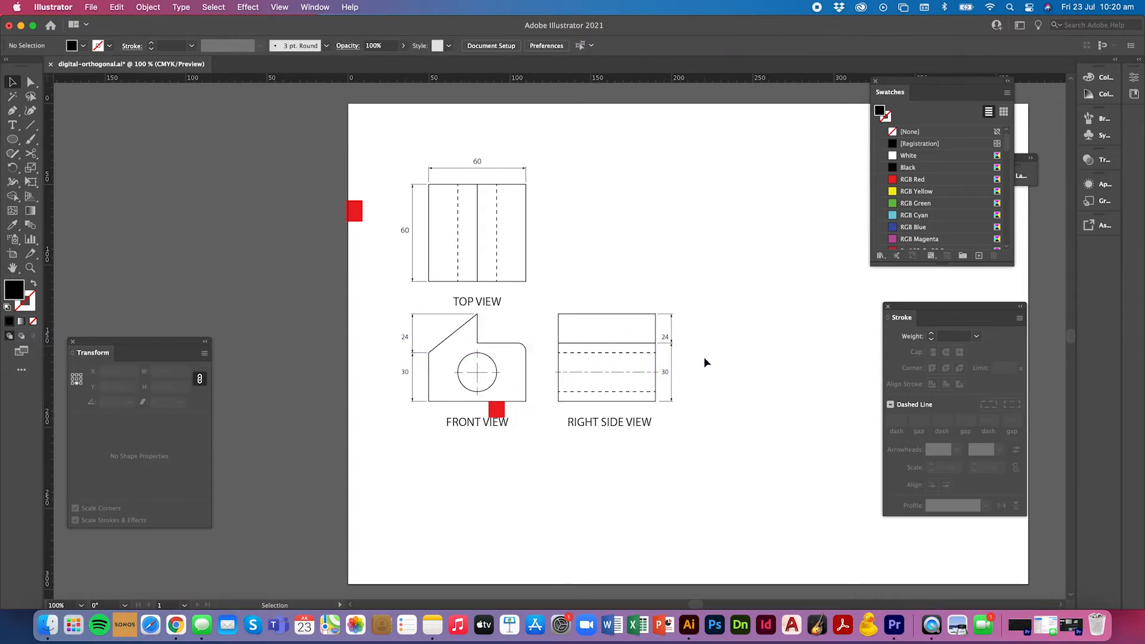
{"action": "left_click_drag", "start_coordinate": [665, 337], "coordinate": [666, 335]}
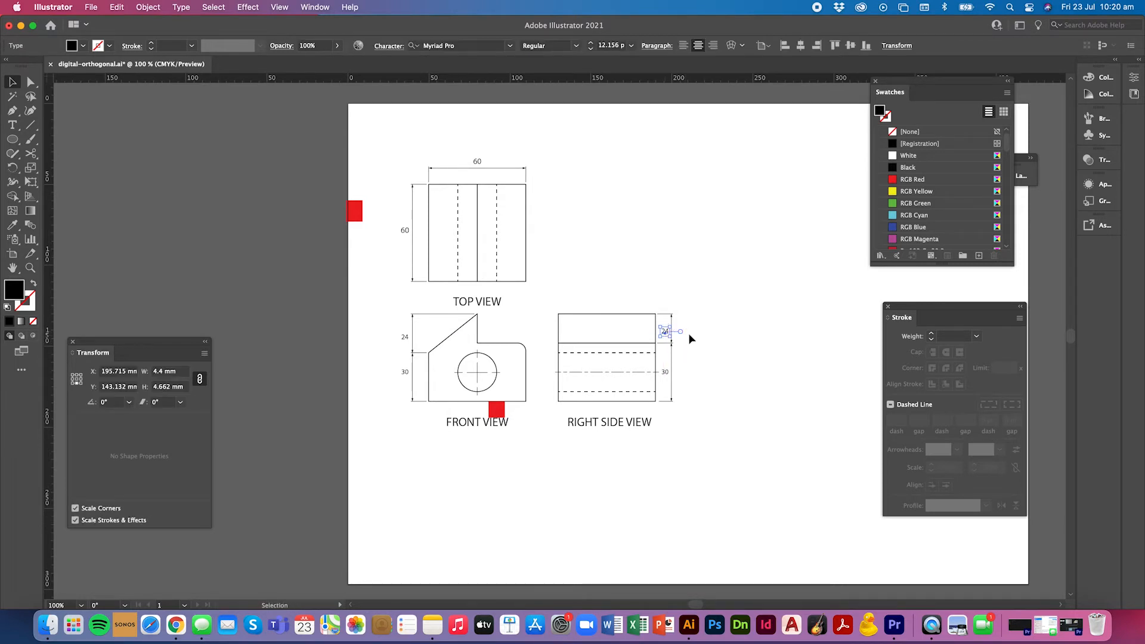
{"action": "left_click", "coordinate": [684, 335]}
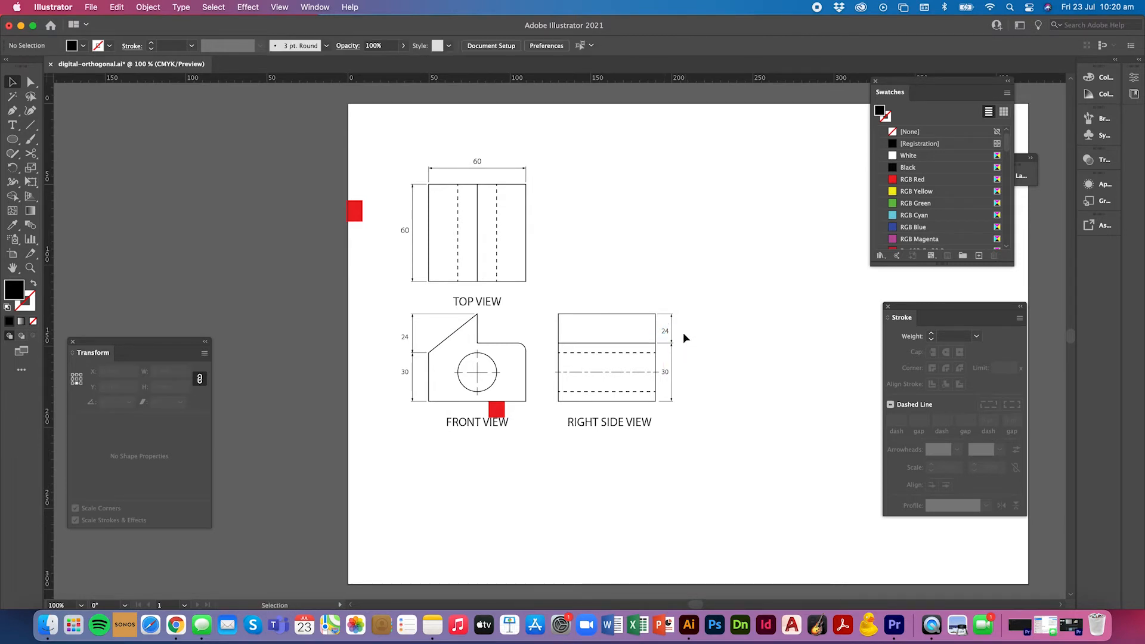
- Change the right side view's upper dimension number to 18 and the lower one to 36
{"action": "left_click", "coordinate": [11, 125]}
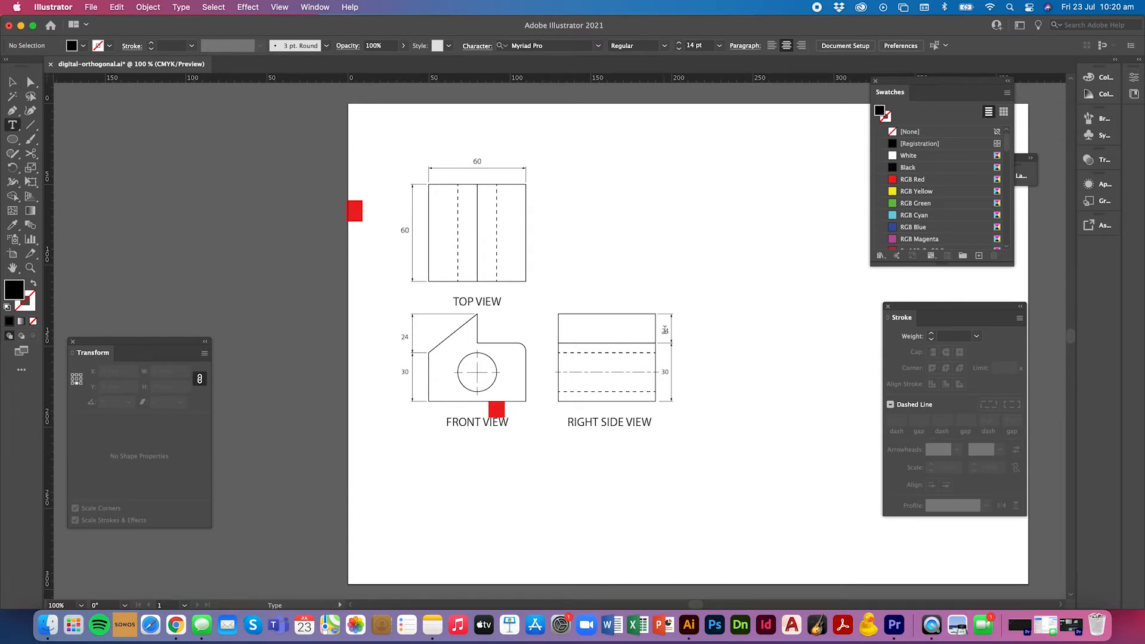
{"action": "left_click", "coordinate": [666, 330]}
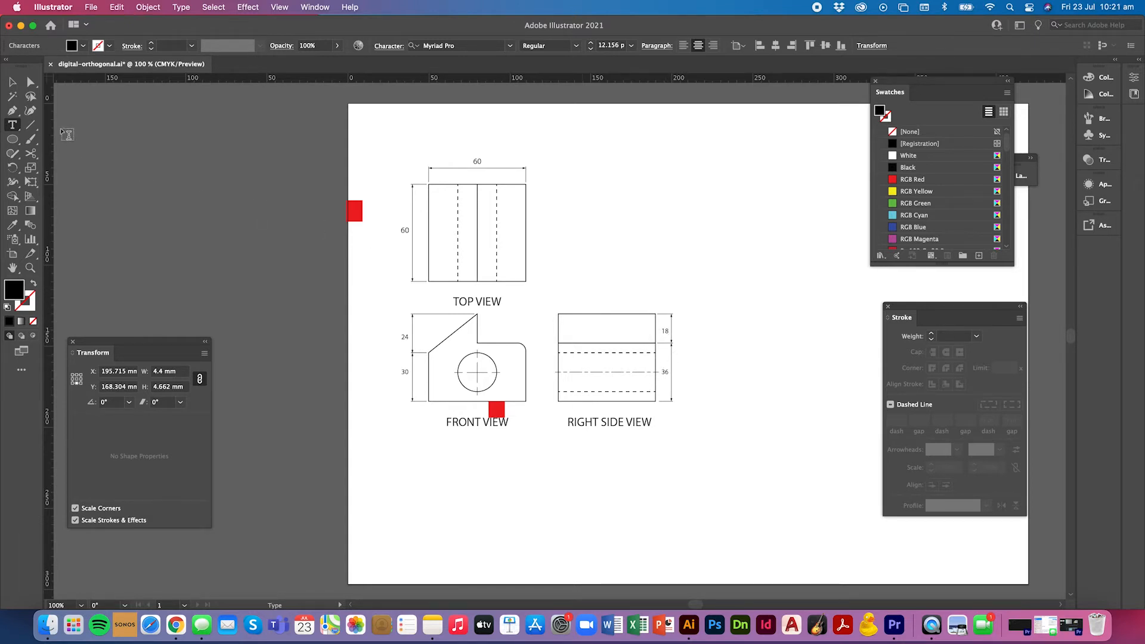
{"action": "left_click", "coordinate": [12, 82]}
{"action": "left_click", "coordinate": [800, 349]}
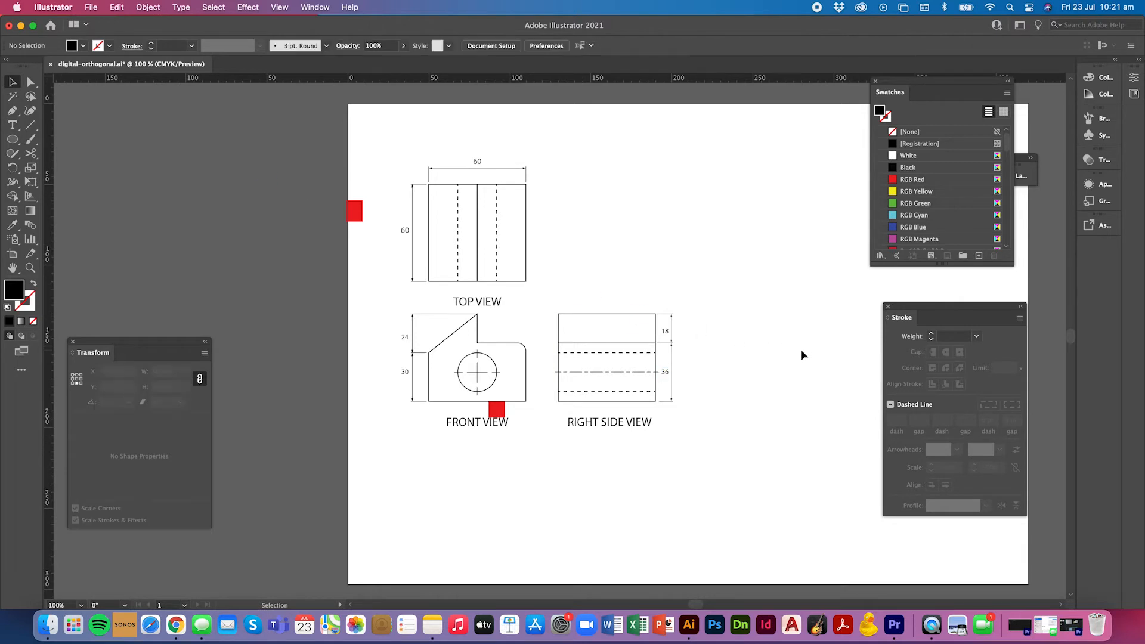
- Draw a 60 mm line at a 45° angle across the circle in the front view
{"action": "key", "text": "super+equal"}
{"action": "key", "text": "super+equal"}
{"action": "key", "text": "super+equal"}
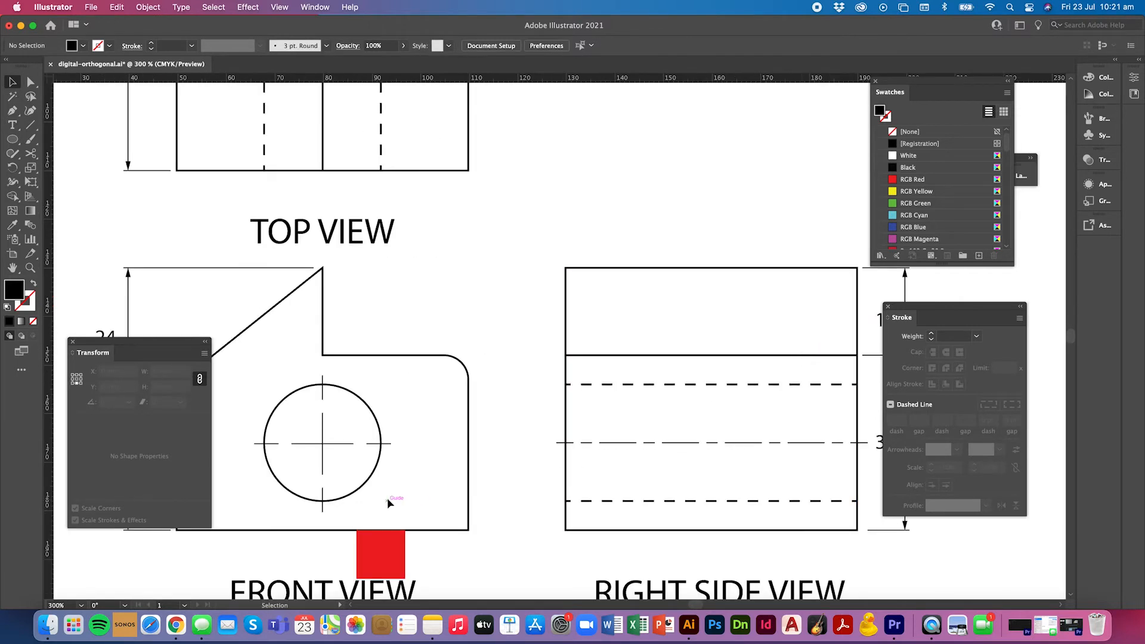
{"action": "key", "text": "space"}
{"action": "left_click_drag", "start_coordinate": [387, 495], "coordinate": [564, 323]}
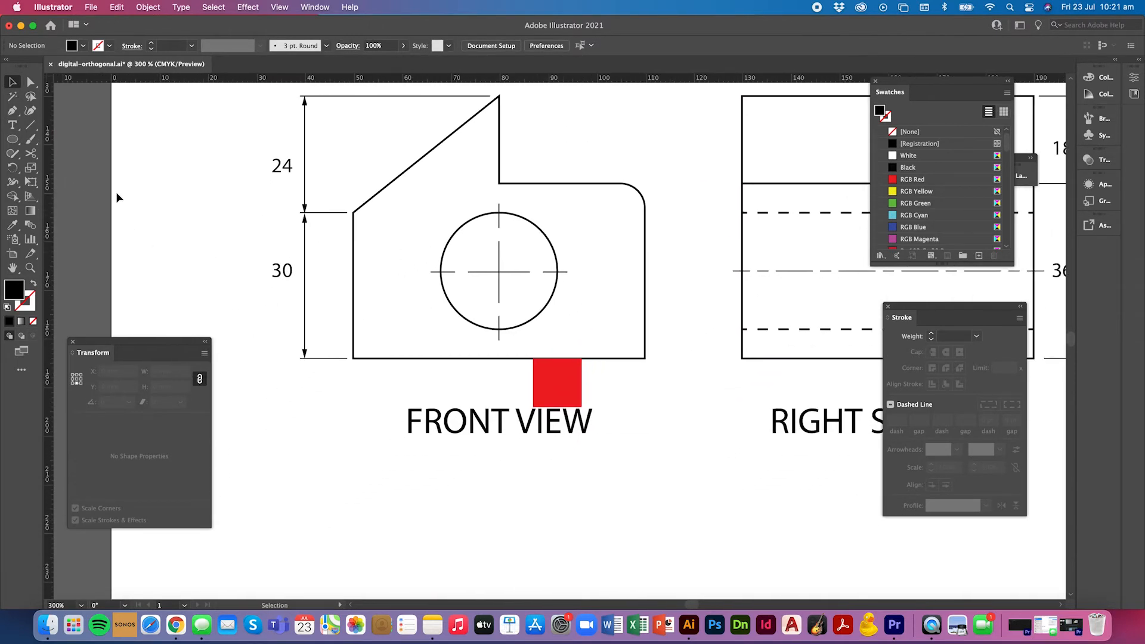
{"action": "left_click", "coordinate": [30, 125]}
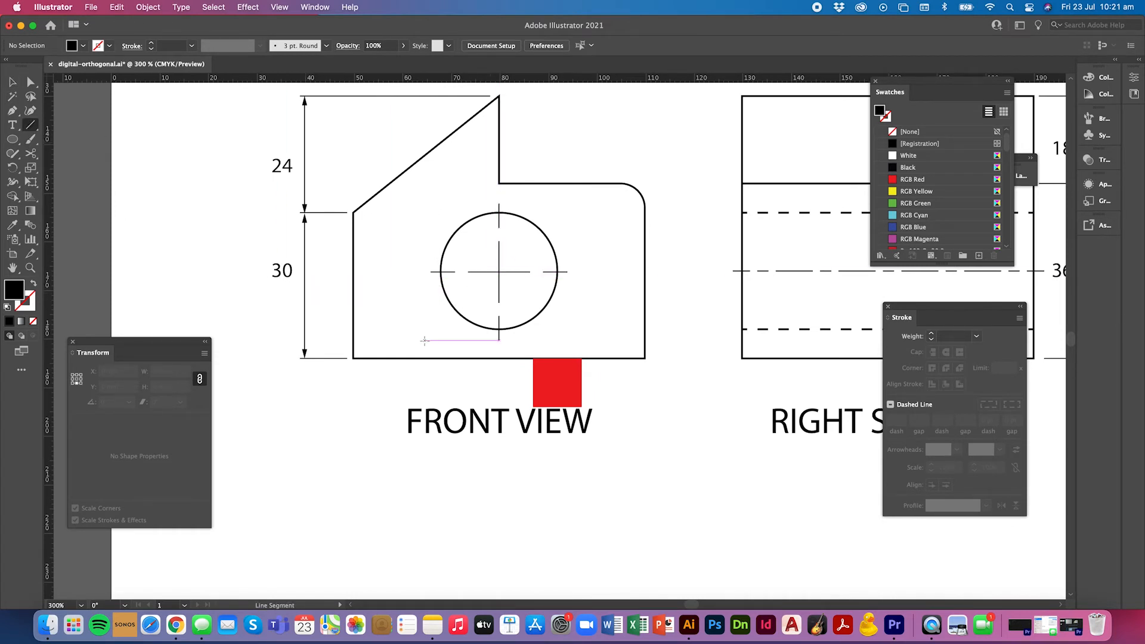
{"action": "left_click", "coordinate": [394, 322]}
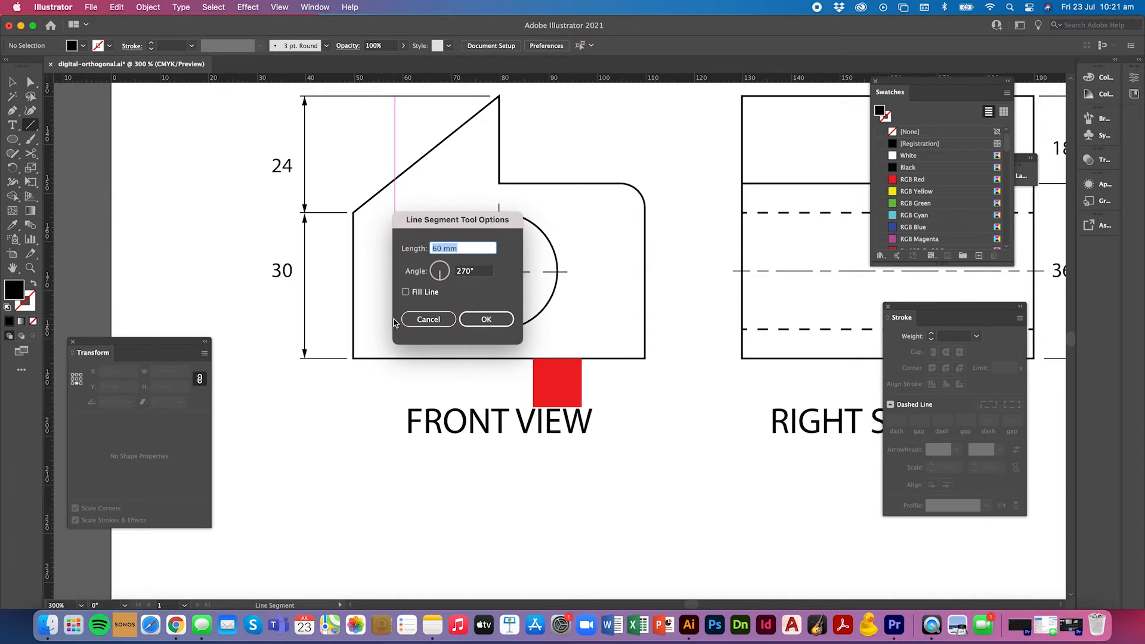
{"action": "left_click", "coordinate": [484, 273]}
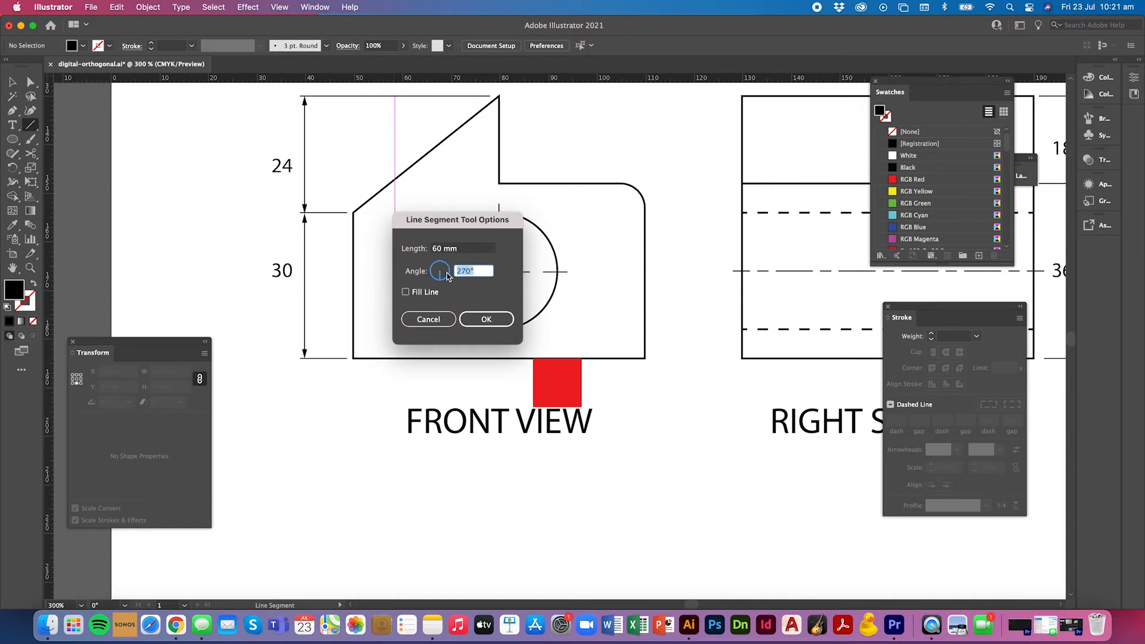
{"action": "type", "text": "45"}
{"action": "left_click", "coordinate": [468, 317]}
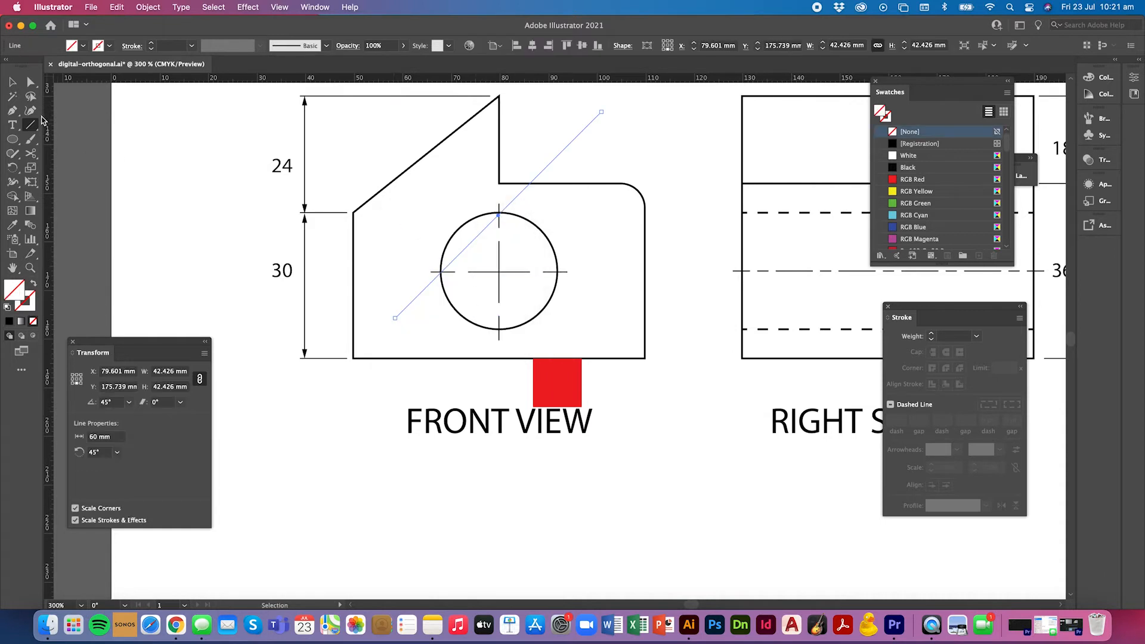
{"action": "key", "text": "v"}
{"action": "left_click", "coordinate": [195, 189]}
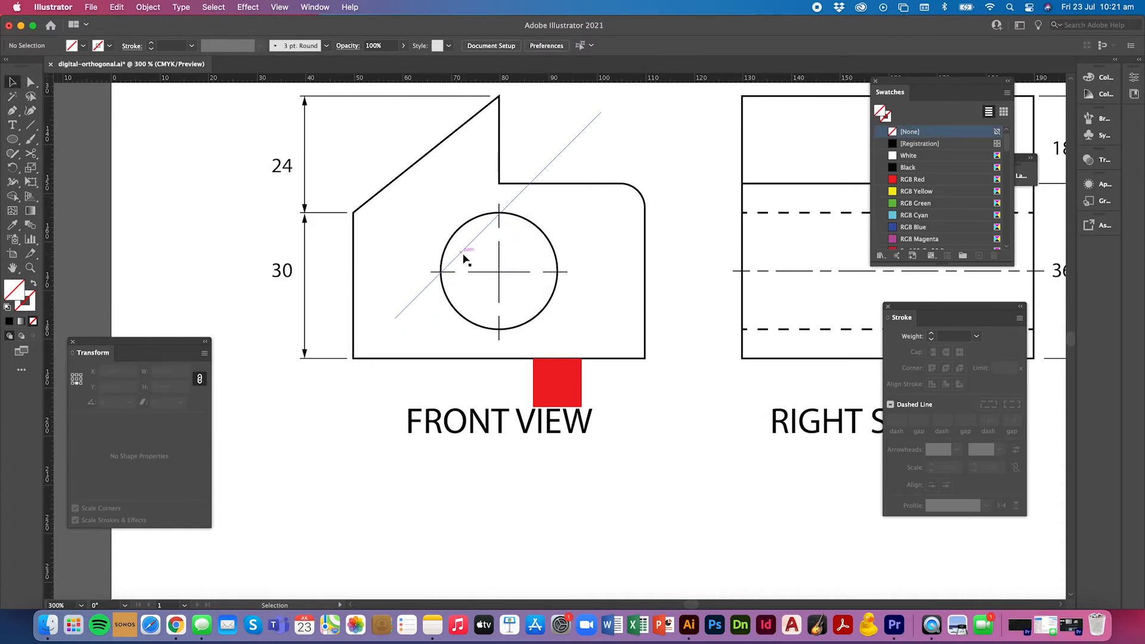
- Set the 45° line's stroke weight to 0.5 pt
{"action": "left_click", "coordinate": [466, 260]}
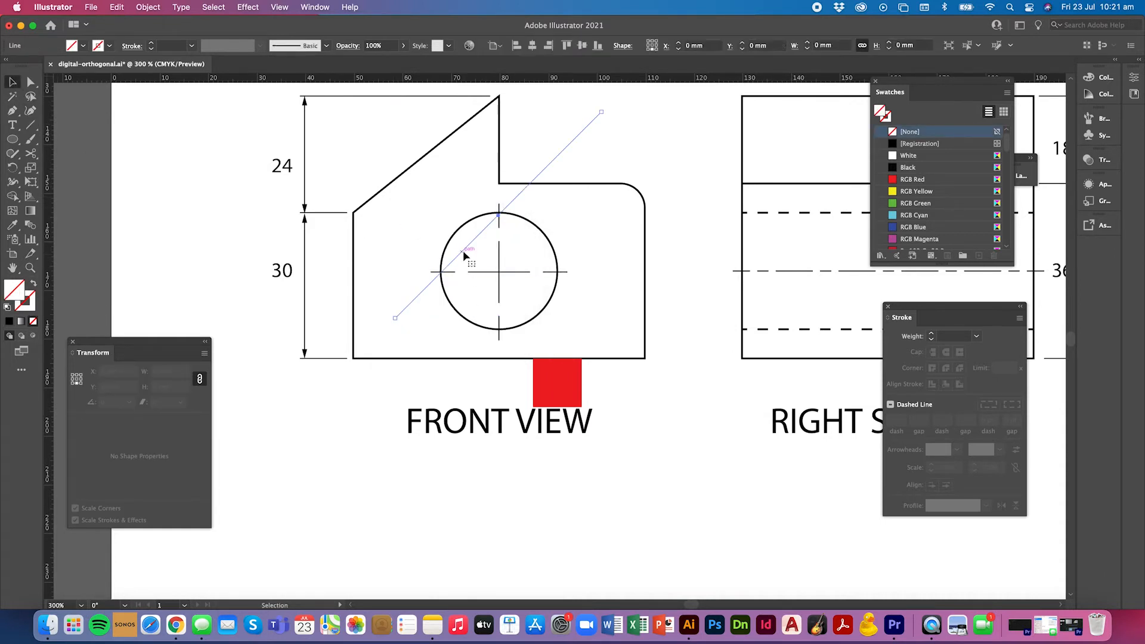
{"action": "left_click", "coordinate": [191, 46]}
{"action": "left_click", "coordinate": [212, 71]}
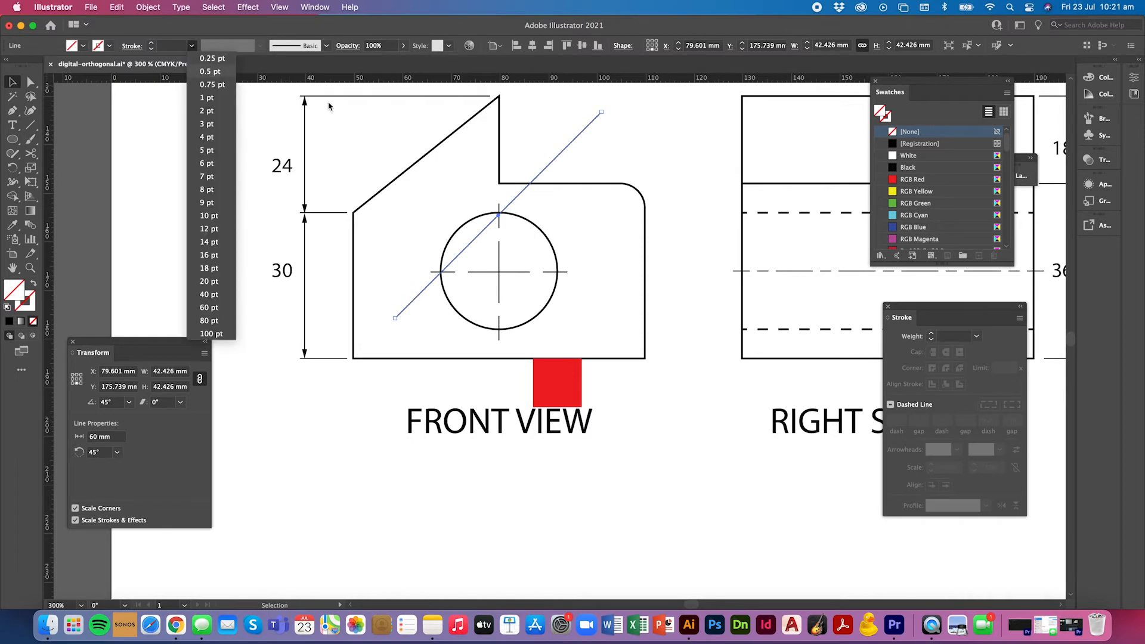
- Move the 45° line so it runs through the circle's centre with its lower end on the circle's edge
{"action": "left_click", "coordinate": [539, 169]}
{"action": "left_click_drag", "start_coordinate": [531, 184], "coordinate": [593, 183]}
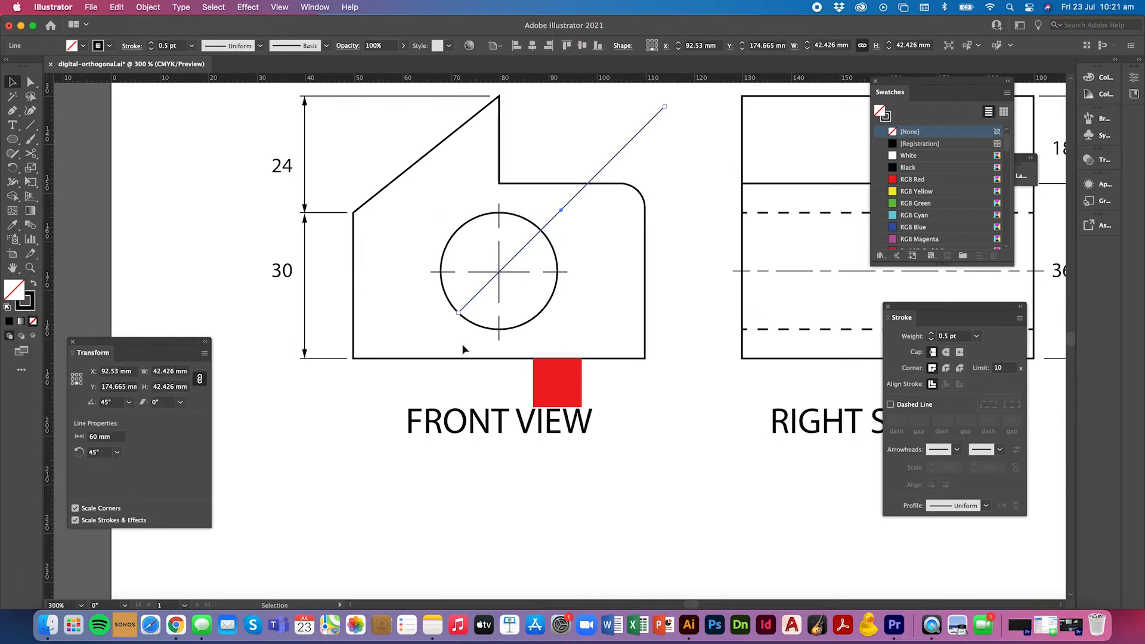
{"action": "left_click", "coordinate": [12, 110]}
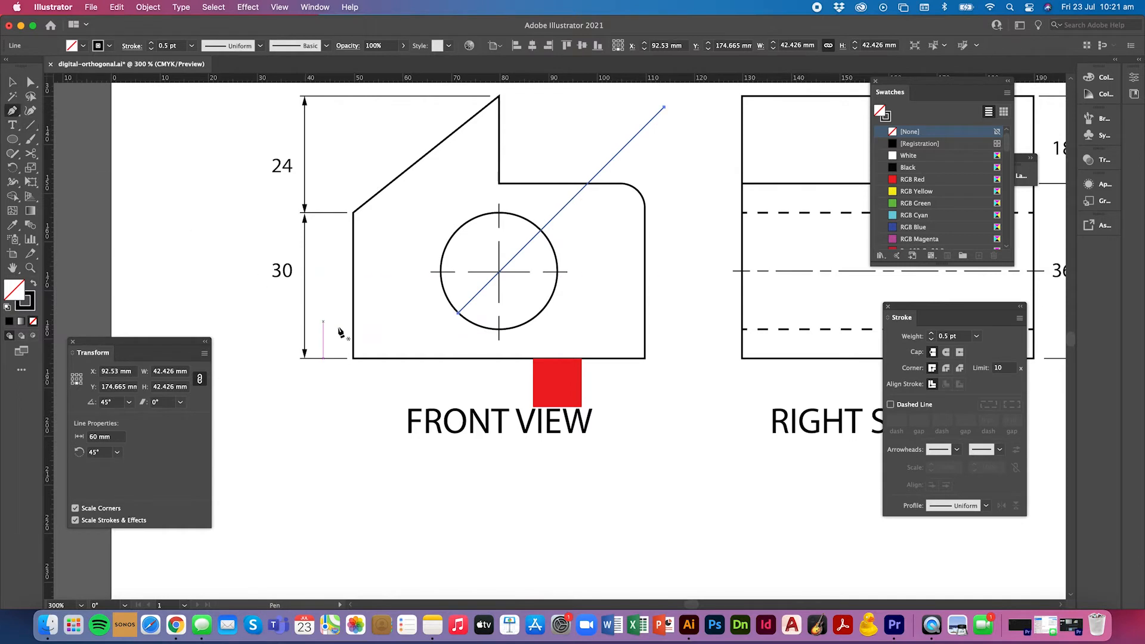
{"action": "key", "text": "v"}
{"action": "left_click", "coordinate": [218, 241]}
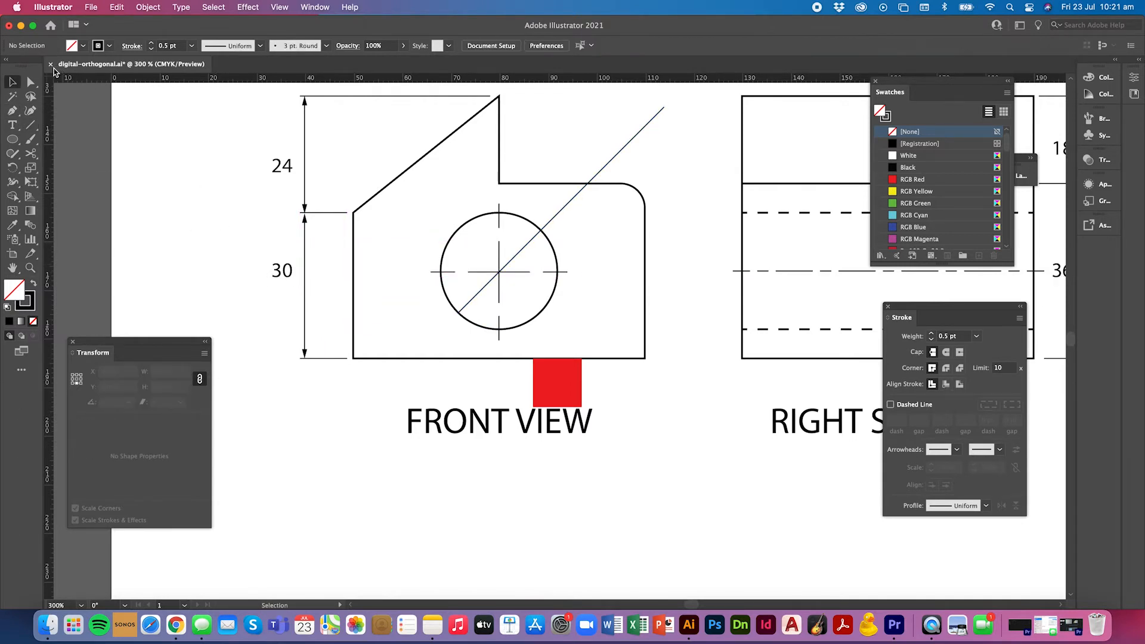
- Extend the 45° line diagonally past the front view's outline and finish it with a horizontal segment about 22.5 mm long
{"action": "left_click", "coordinate": [12, 110]}
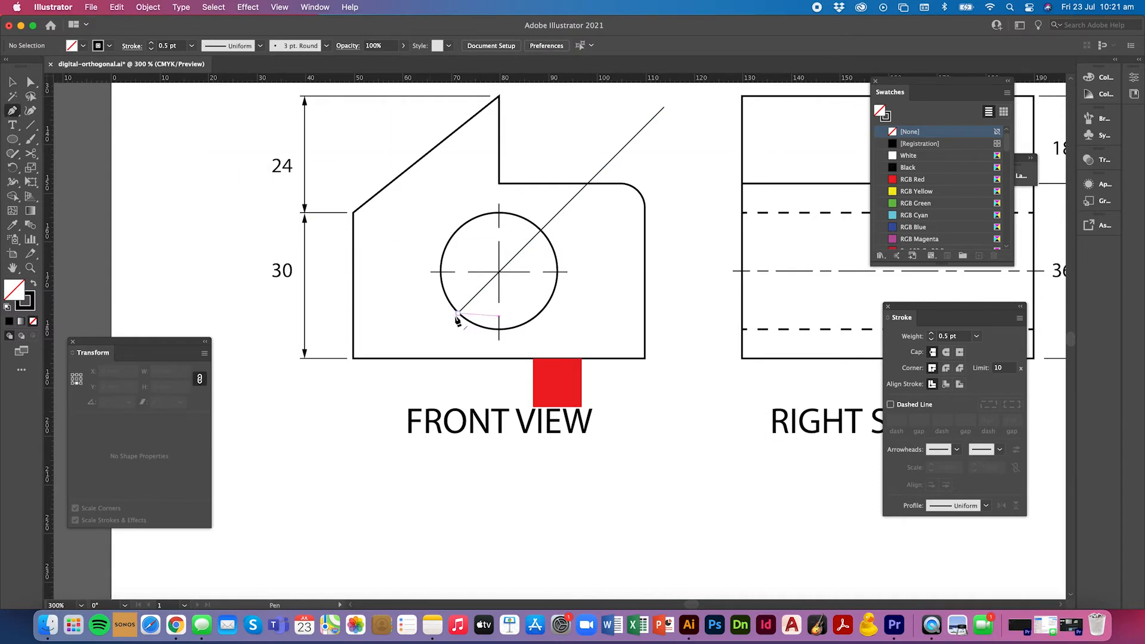
{"action": "left_click_drag", "start_coordinate": [459, 317], "coordinate": [345, 447]}
{"action": "scroll", "coordinate": [344, 447], "scroll_direction": "left", "scroll_amount": 5}
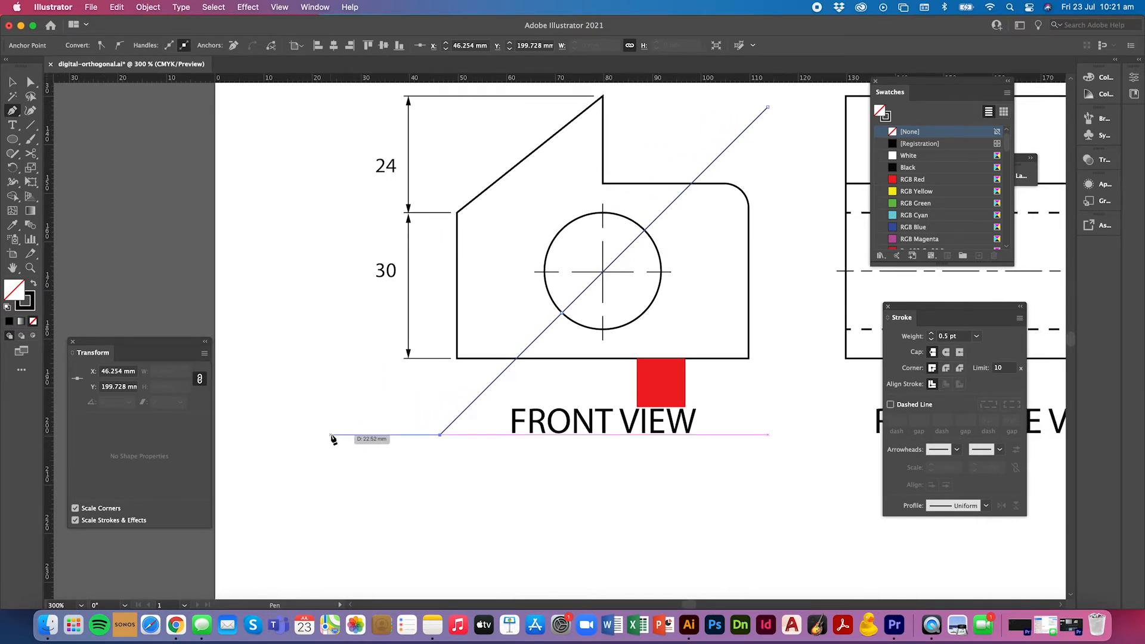
{"action": "left_click", "coordinate": [330, 434]}
{"action": "key", "text": "v"}
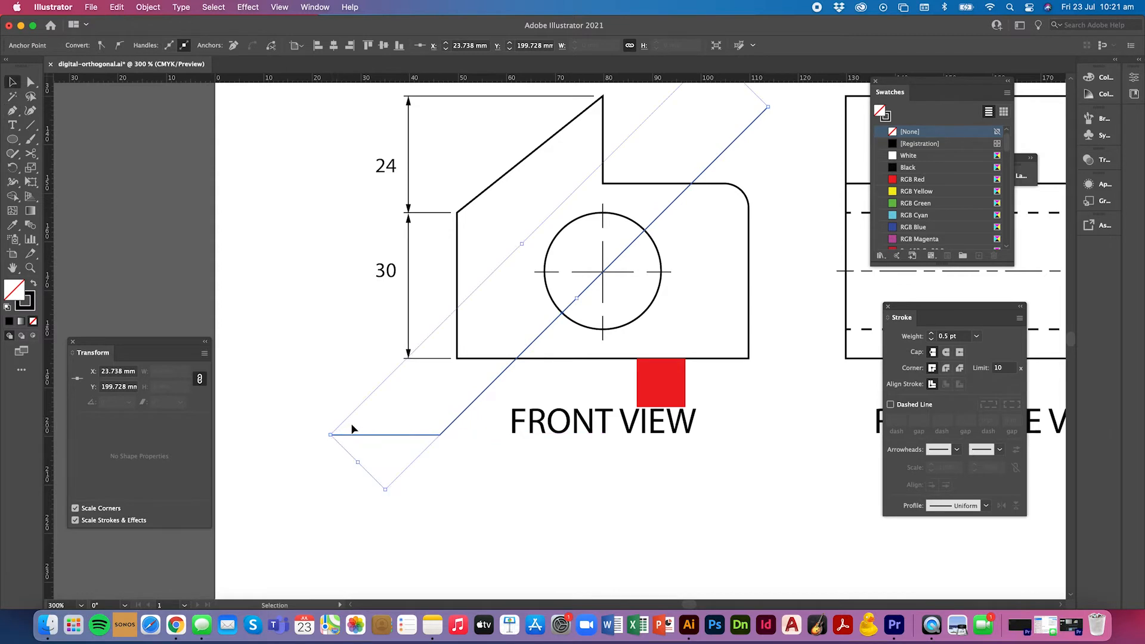
{"action": "left_click", "coordinate": [346, 397]}
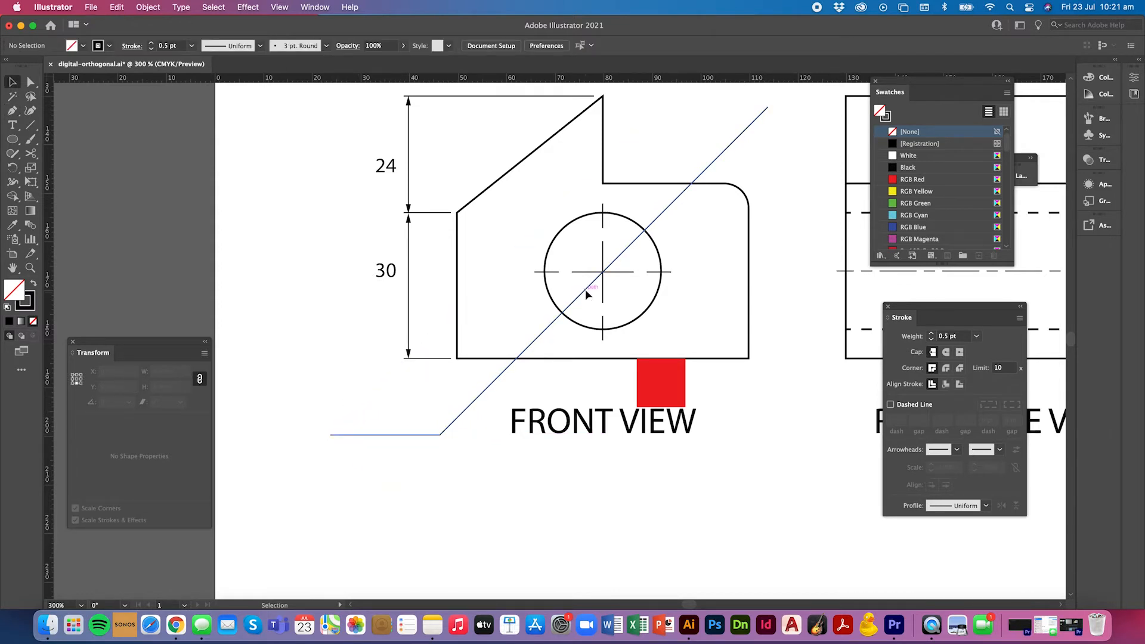
- Try moving the extended leader path, and undo the move together with the added segments
{"action": "left_click_drag", "start_coordinate": [586, 294], "coordinate": [636, 319]}
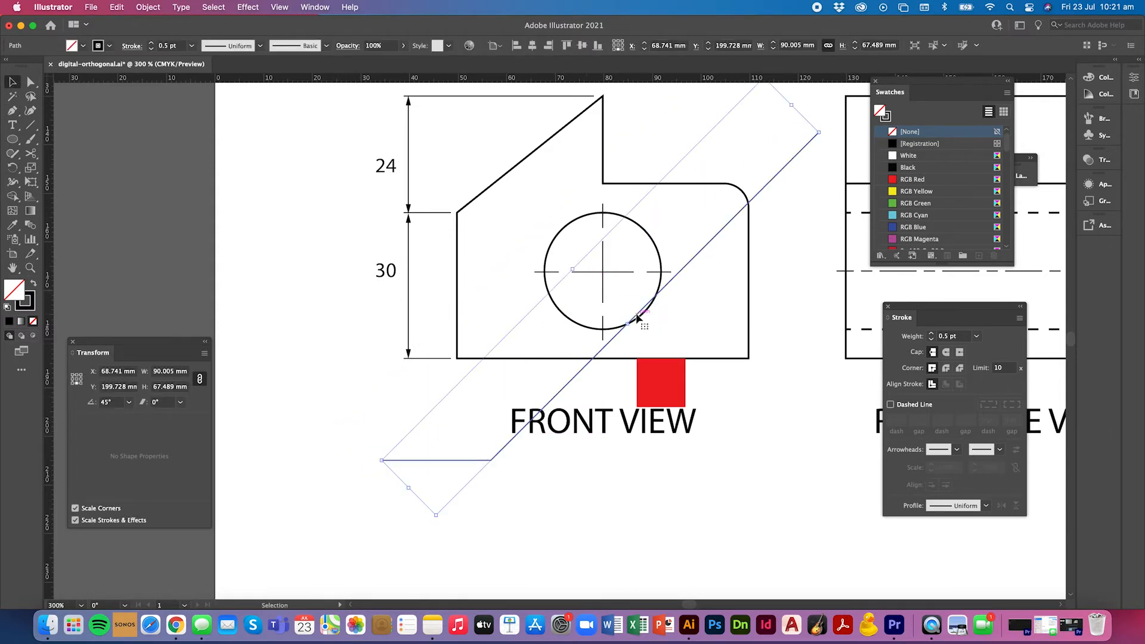
{"action": "key", "text": "super+z"}
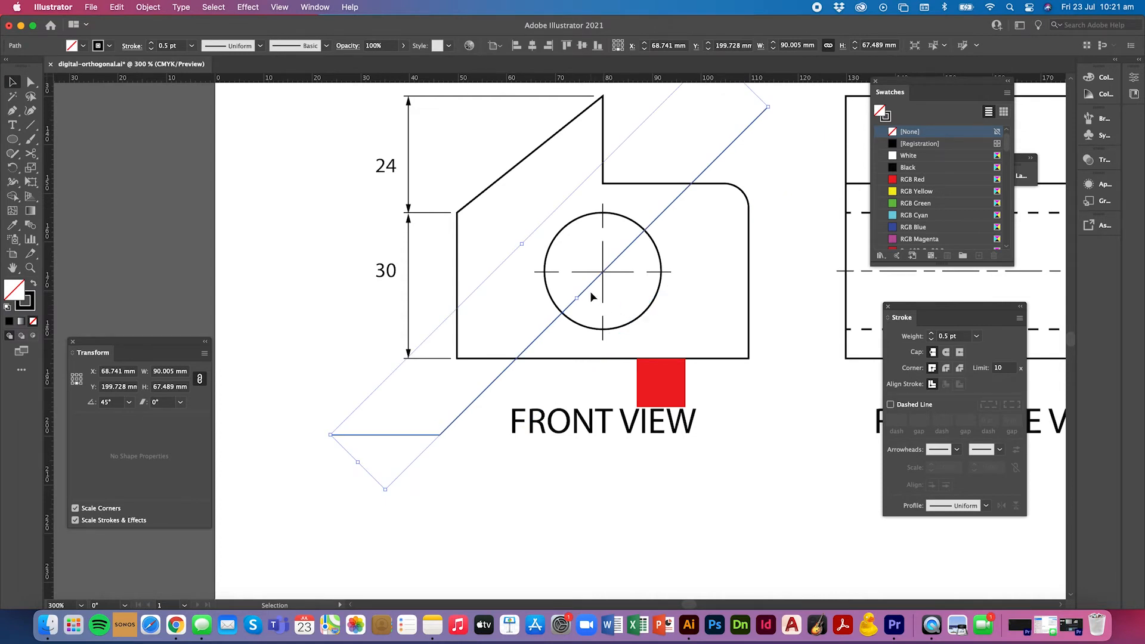
{"action": "key", "text": "super+z"}
{"action": "key", "text": "super+z"}
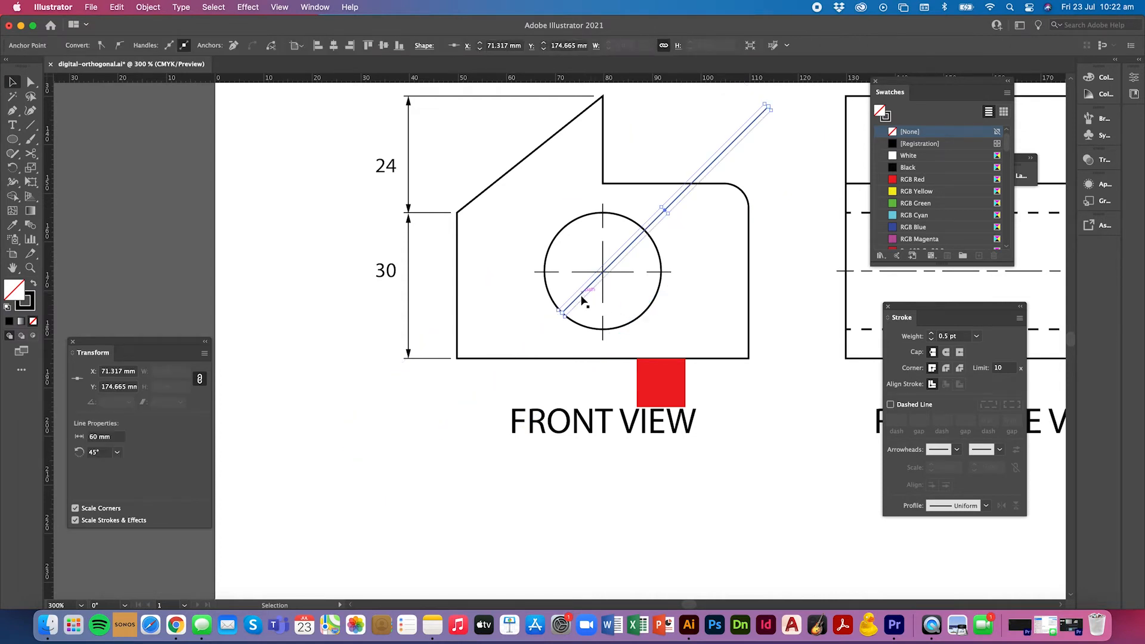
- Nudge the 45° line slightly up along its diagonal so its lower end sits just inside the circle
{"action": "left_click", "coordinate": [538, 320]}
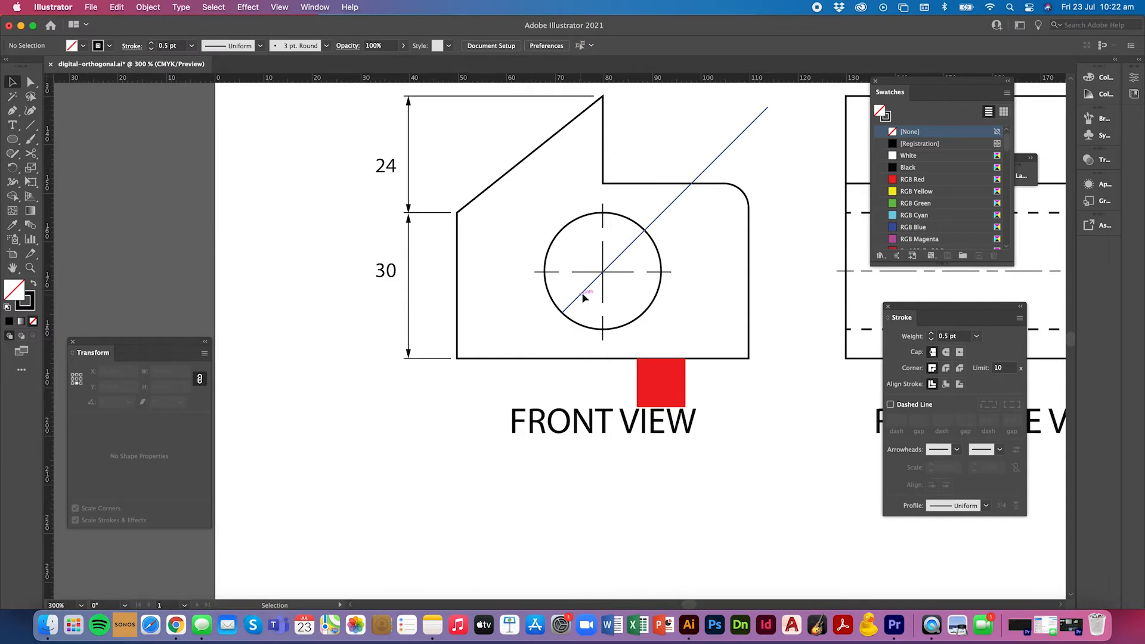
{"action": "left_click", "coordinate": [583, 295]}
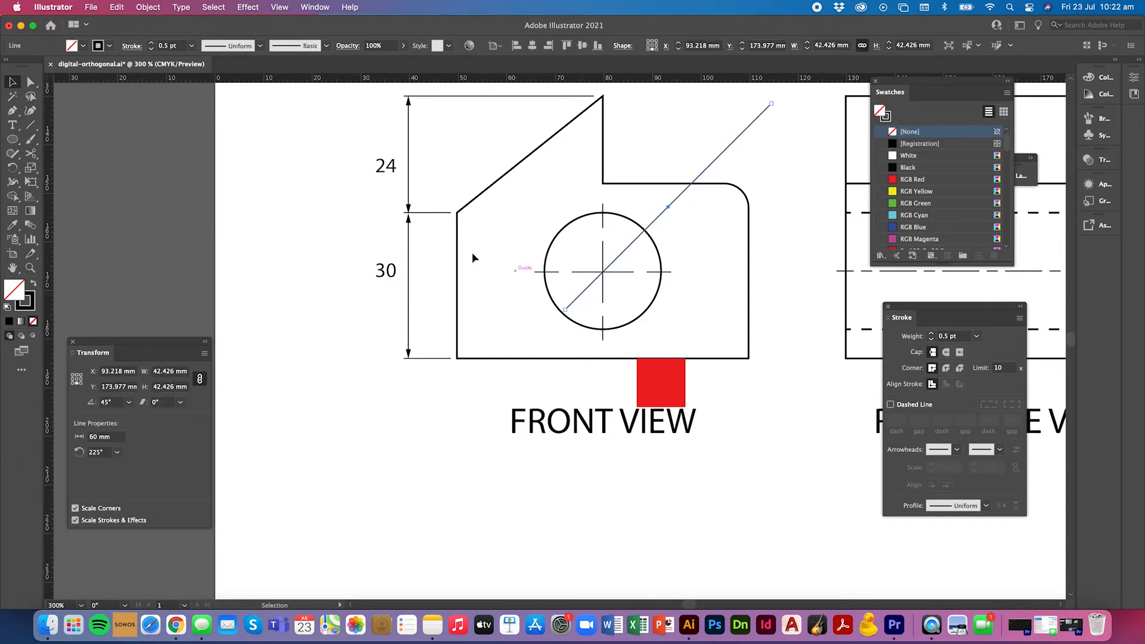
{"action": "left_click", "coordinate": [12, 111]}
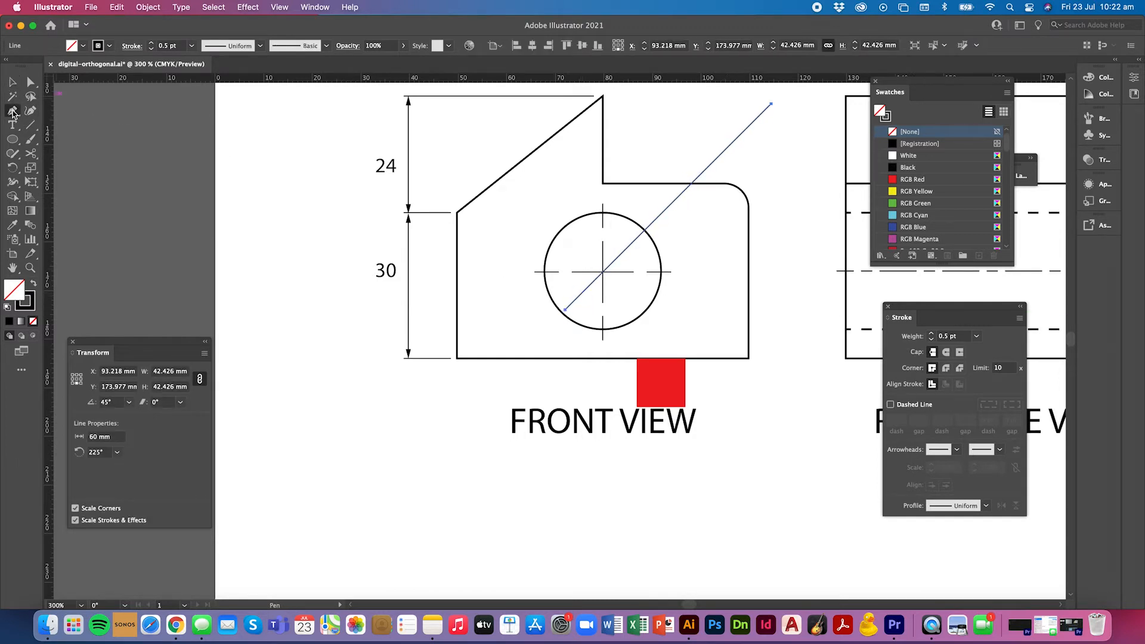
{"action": "left_click", "coordinate": [563, 312]}
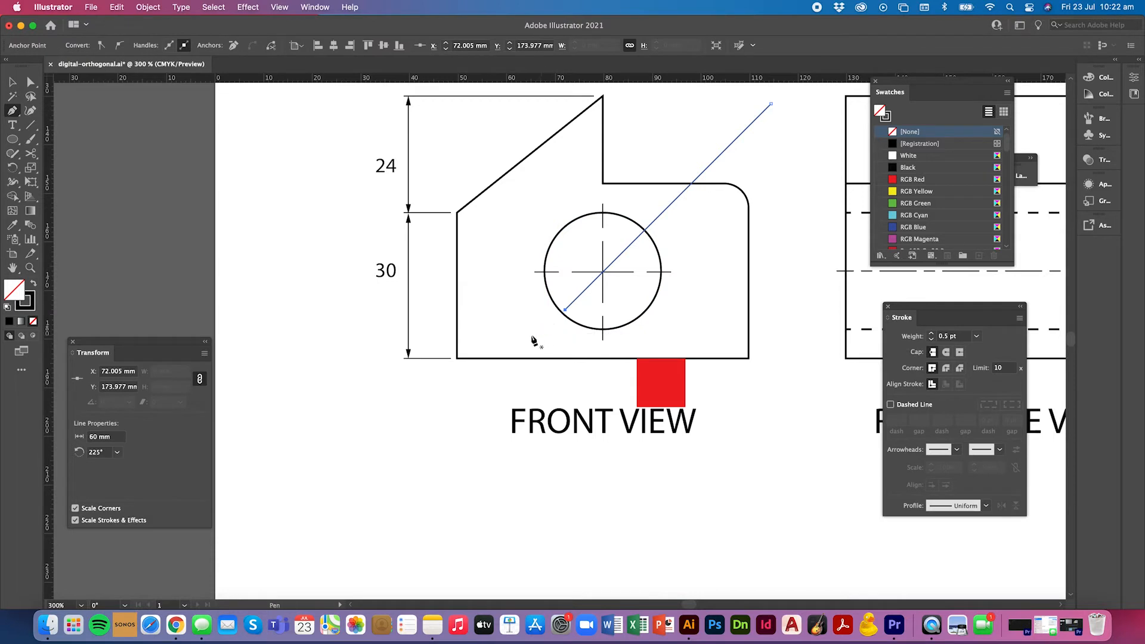
{"action": "key", "text": "v"}
{"action": "left_click", "coordinate": [536, 331]}
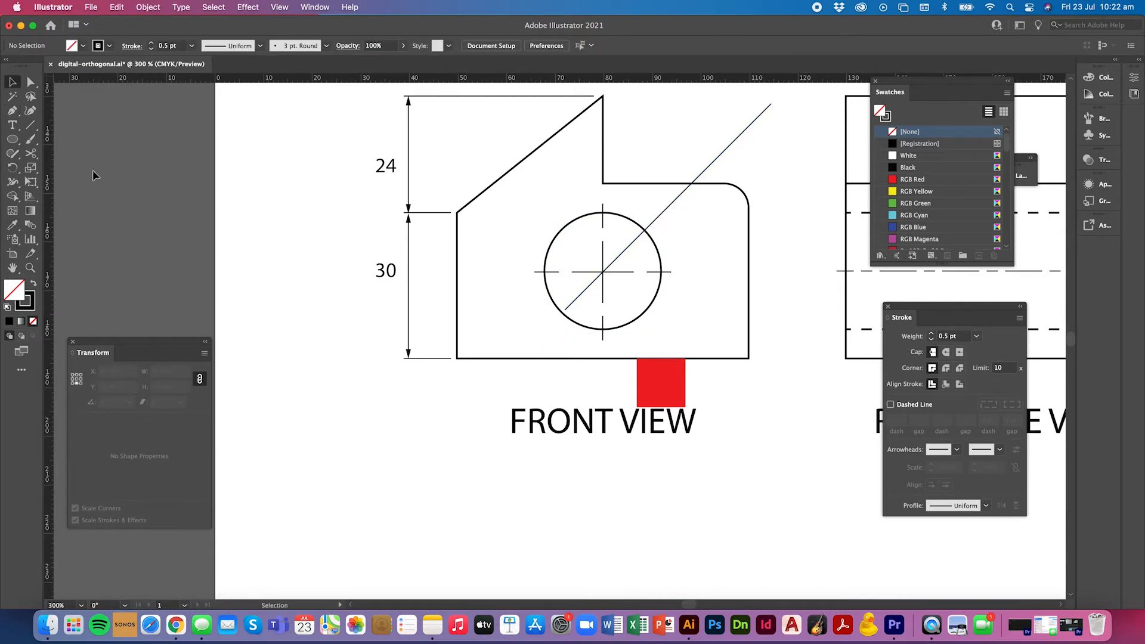
- Draw a separate leader from just outside the circle diagonally down past the front view, ending in a horizontal segment about 24 mm long
{"action": "left_click", "coordinate": [13, 112]}
{"action": "left_click", "coordinate": [554, 321]}
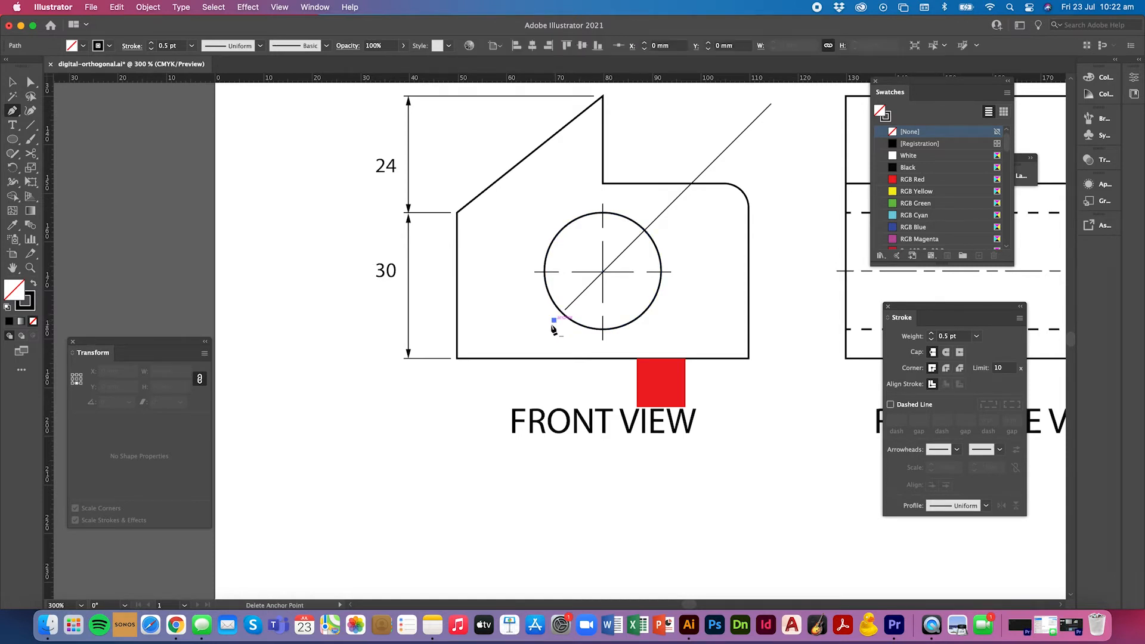
{"action": "left_click", "coordinate": [452, 423]}
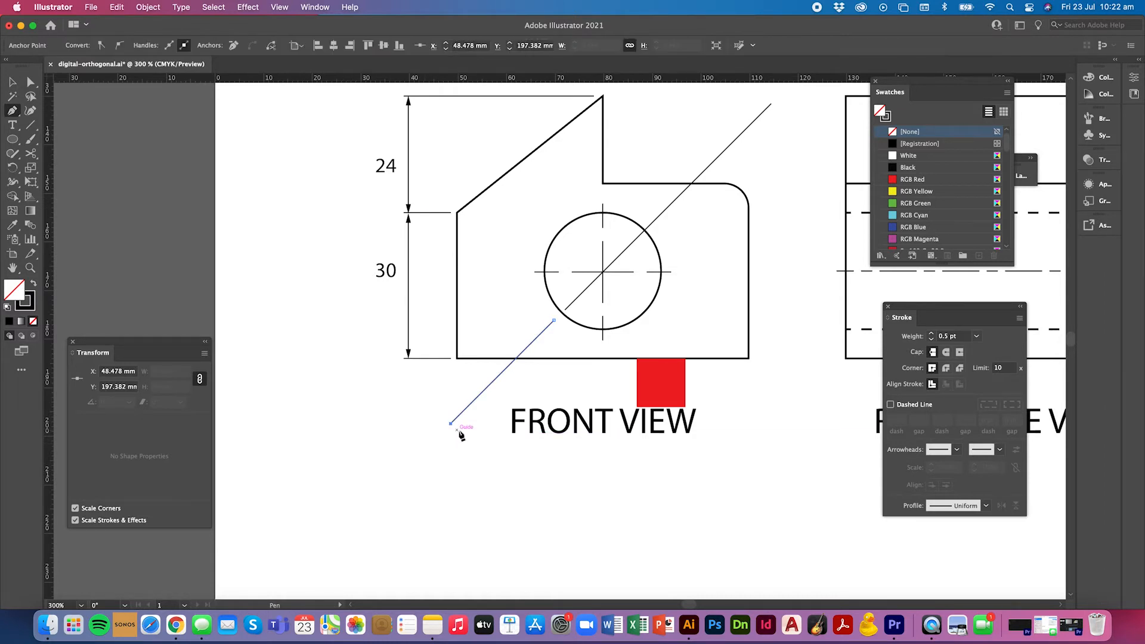
{"action": "left_click", "coordinate": [333, 423]}
{"action": "key", "text": "v"}
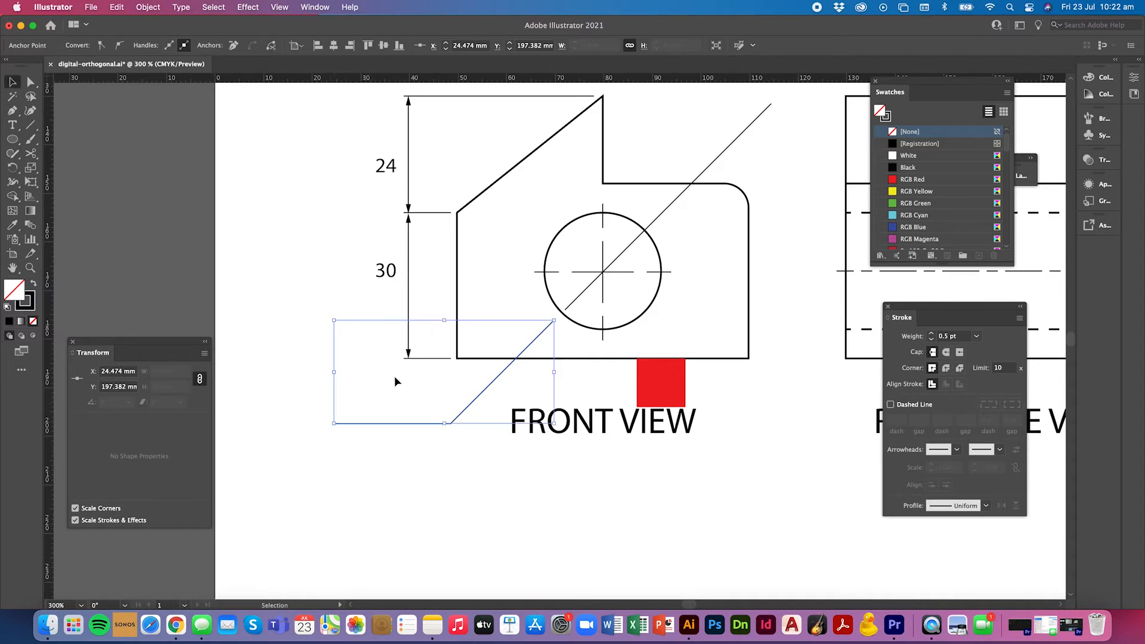
{"action": "left_click", "coordinate": [12, 98]}
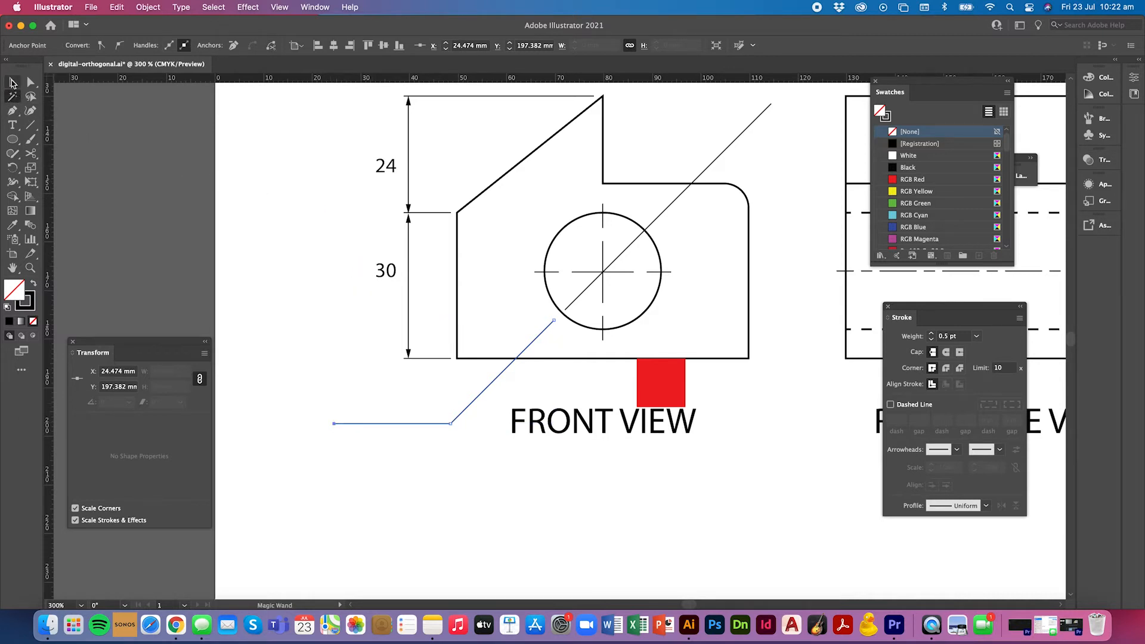
{"action": "left_click", "coordinate": [13, 83]}
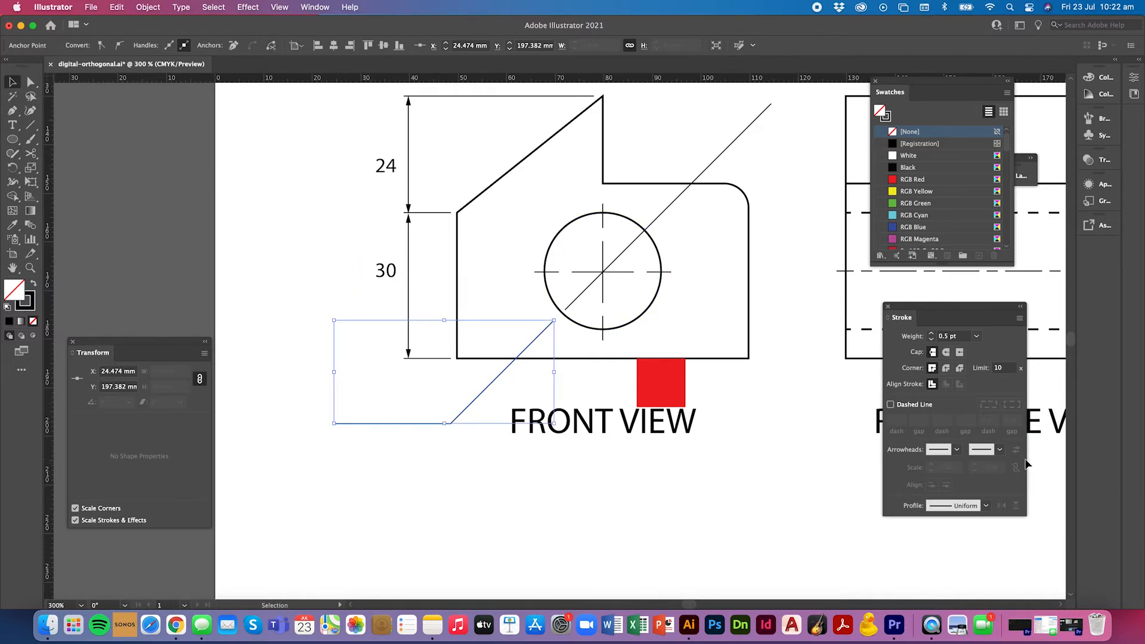
- Apply the Arrow 9 arrowhead to the leader's start and move the leader so its tip touches the circle
{"action": "left_click", "coordinate": [956, 450]}
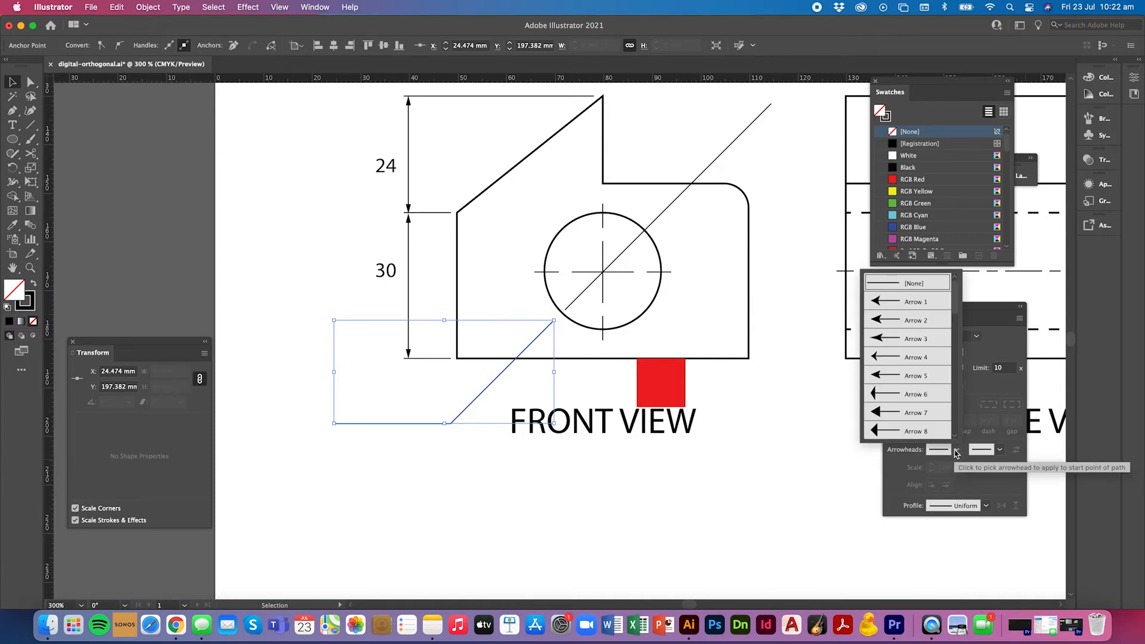
{"action": "left_click", "coordinate": [921, 434]}
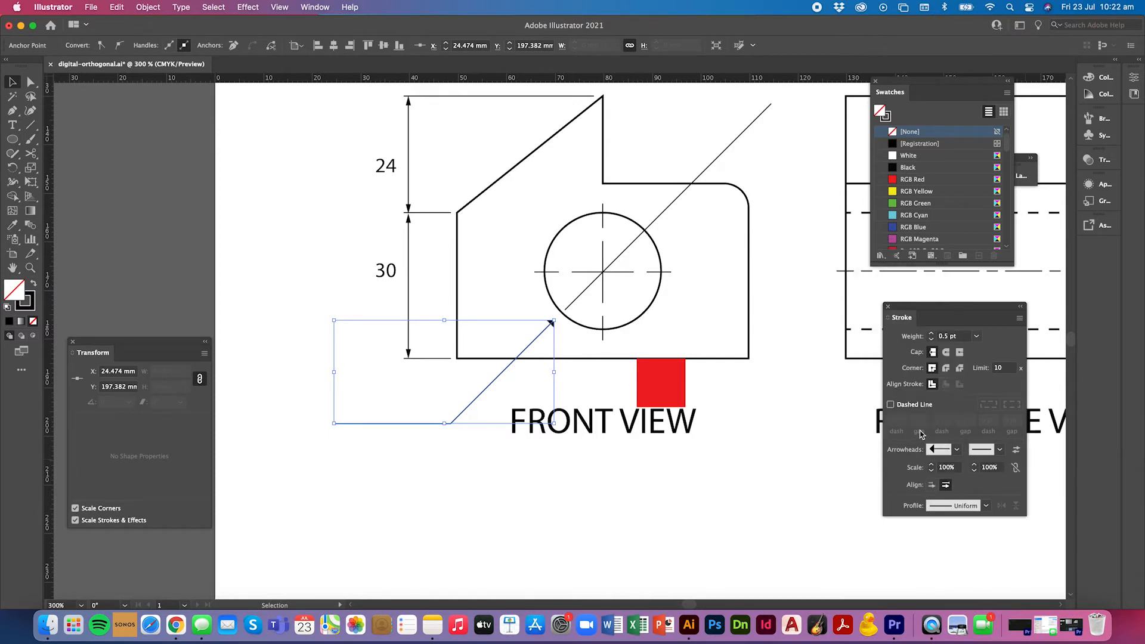
{"action": "left_click", "coordinate": [956, 451]}
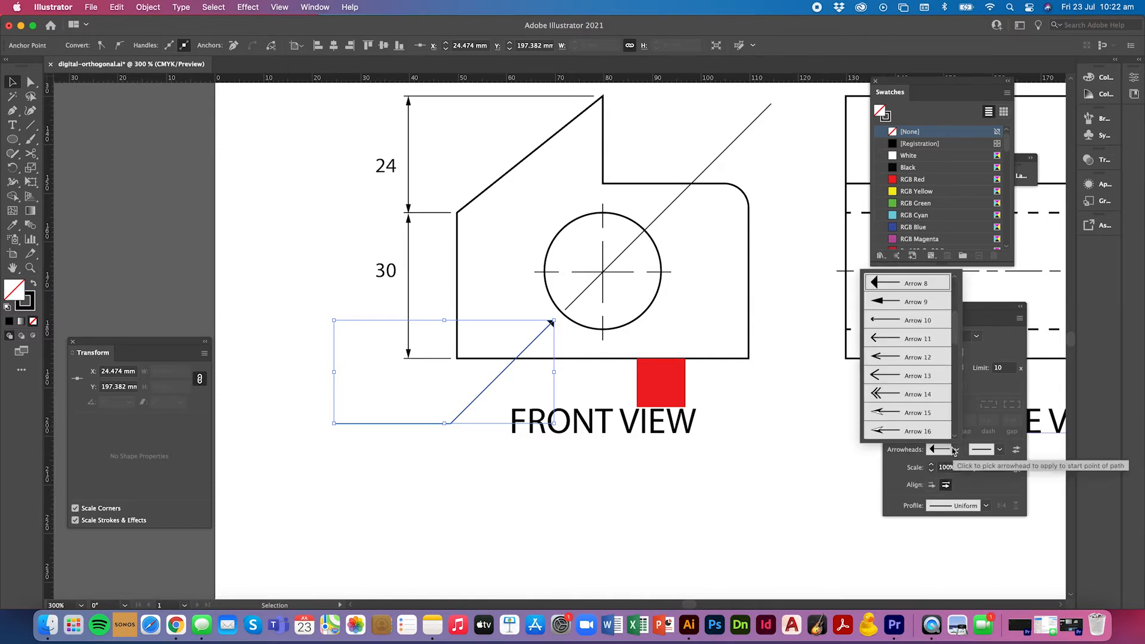
{"action": "left_click", "coordinate": [906, 302]}
{"action": "left_click", "coordinate": [615, 368]}
{"action": "left_click_drag", "start_coordinate": [533, 340], "coordinate": [544, 336]}
{"action": "left_click", "coordinate": [301, 363]}
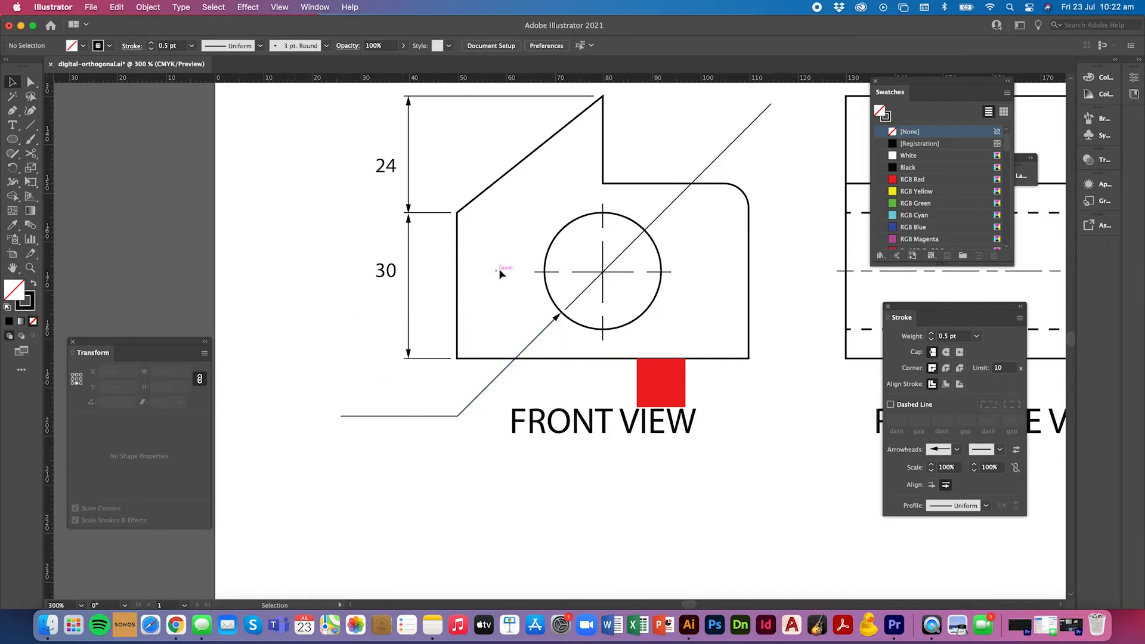
- Copy the front view's circle, shrink the copy to about 3.2 mm and place it above the leader's horizontal segment
{"action": "left_click", "coordinate": [547, 254]}
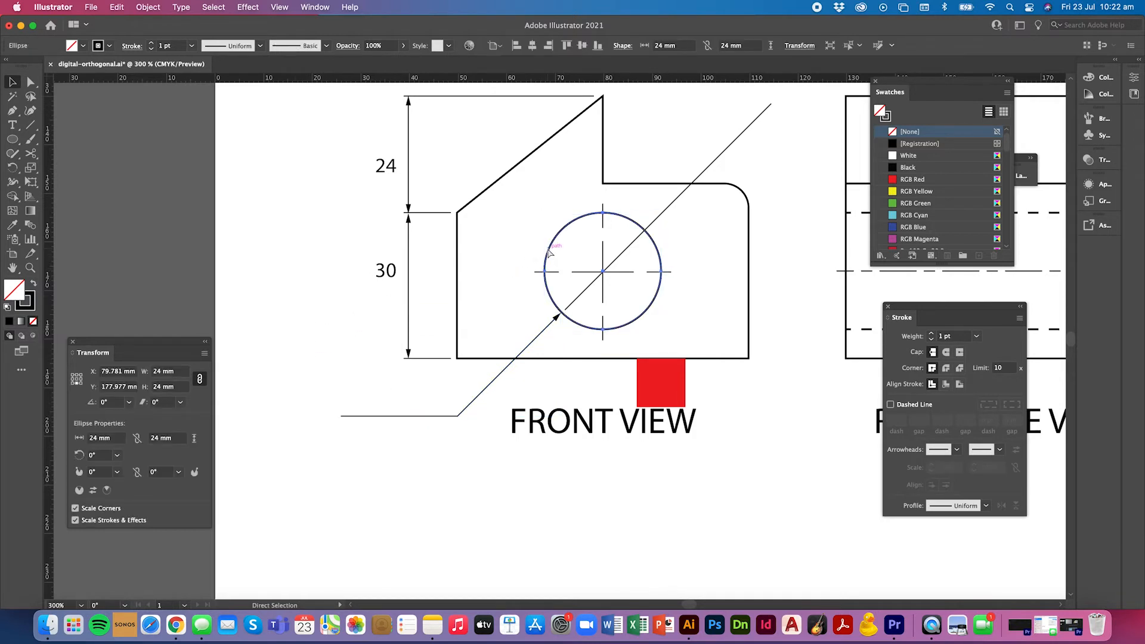
{"action": "key", "text": "super+c"}
{"action": "key", "text": "super+v"}
{"action": "left_click_drag", "start_coordinate": [620, 283], "coordinate": [394, 412]}
{"action": "left_click", "coordinate": [466, 450]}
- Copy the front view's 30 label onto the leader's horizontal segment, directly beside the small circle
{"action": "scroll", "coordinate": [451, 336], "scroll_direction": "up", "scroll_amount": 3}
{"action": "scroll", "coordinate": [451, 336], "scroll_direction": "up", "scroll_amount": 8}
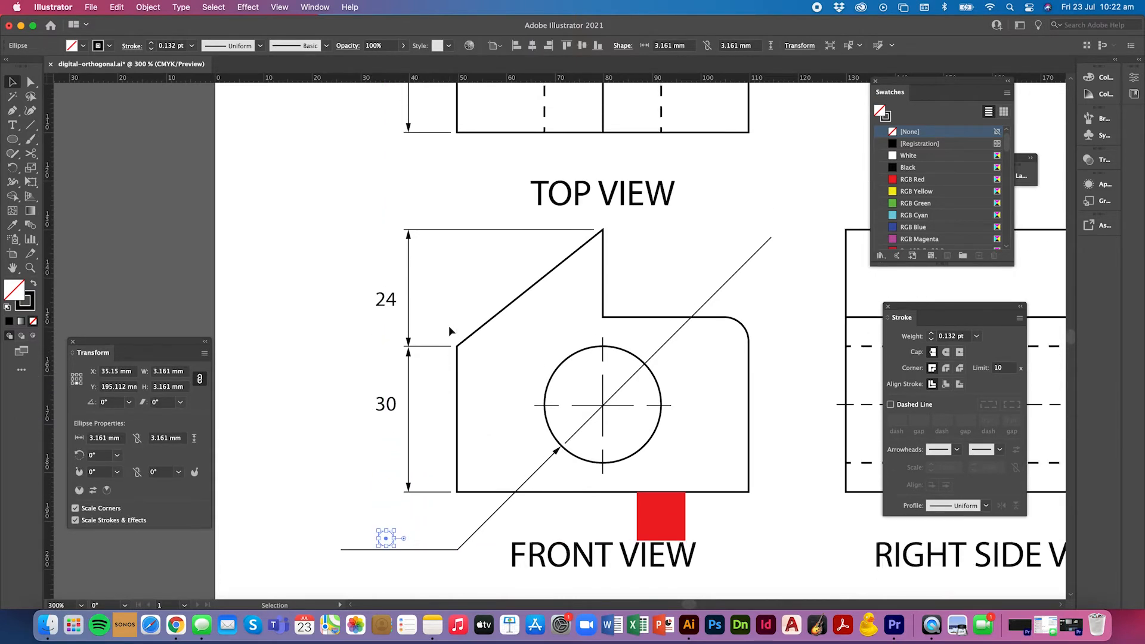
{"action": "scroll", "coordinate": [448, 325], "scroll_direction": "up", "scroll_amount": 8}
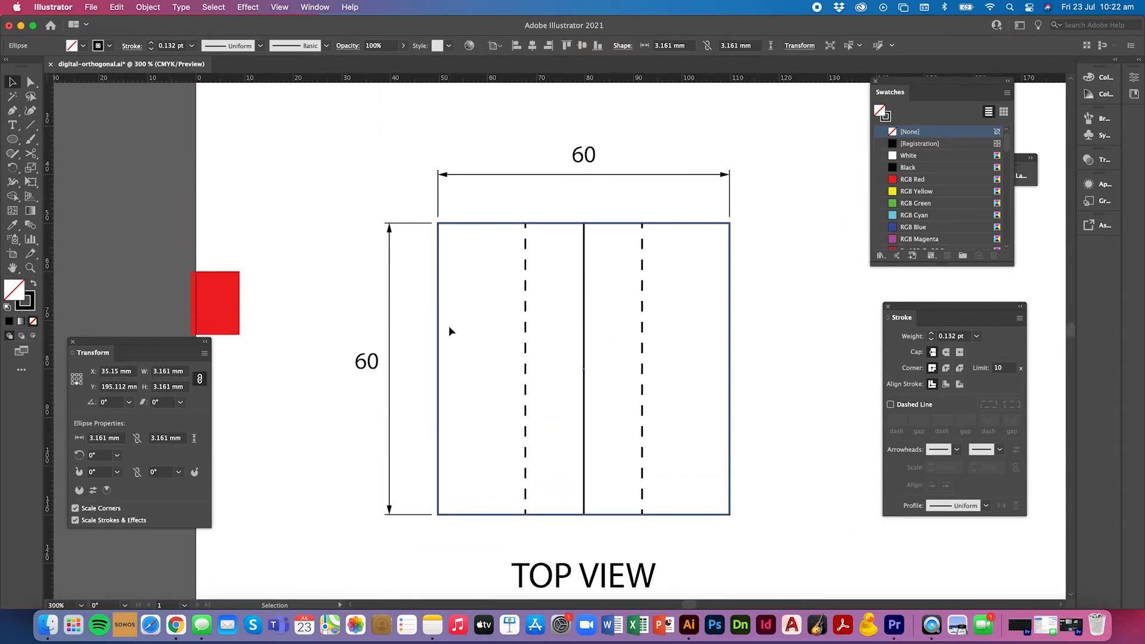
{"action": "scroll", "coordinate": [468, 330], "scroll_direction": "down", "scroll_amount": 4}
{"action": "scroll", "coordinate": [468, 332], "scroll_direction": "down", "scroll_amount": 10}
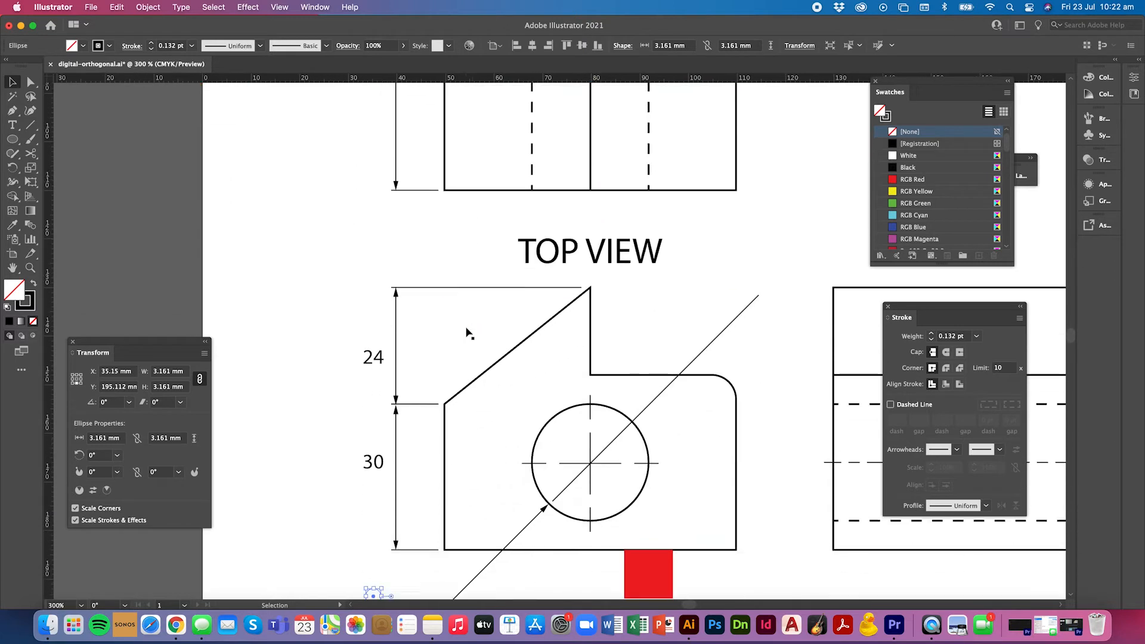
{"action": "left_click", "coordinate": [379, 400]}
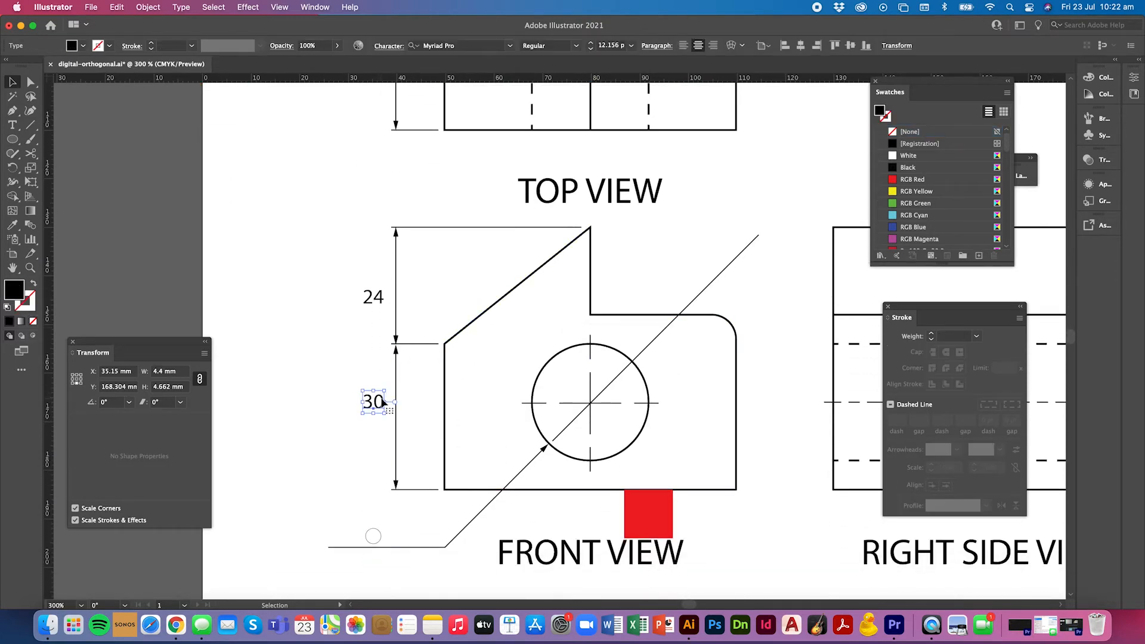
{"action": "mouse_move", "coordinate": [379, 400]}
{"action": "left_mouse_down", "text": "alt"}
{"action": "mouse_move", "coordinate": [560, 353]}
{"action": "mouse_move", "coordinate": [431, 527]}
{"action": "mouse_move", "coordinate": [393, 547]}
{"action": "left_mouse_up", "text": "alt"}
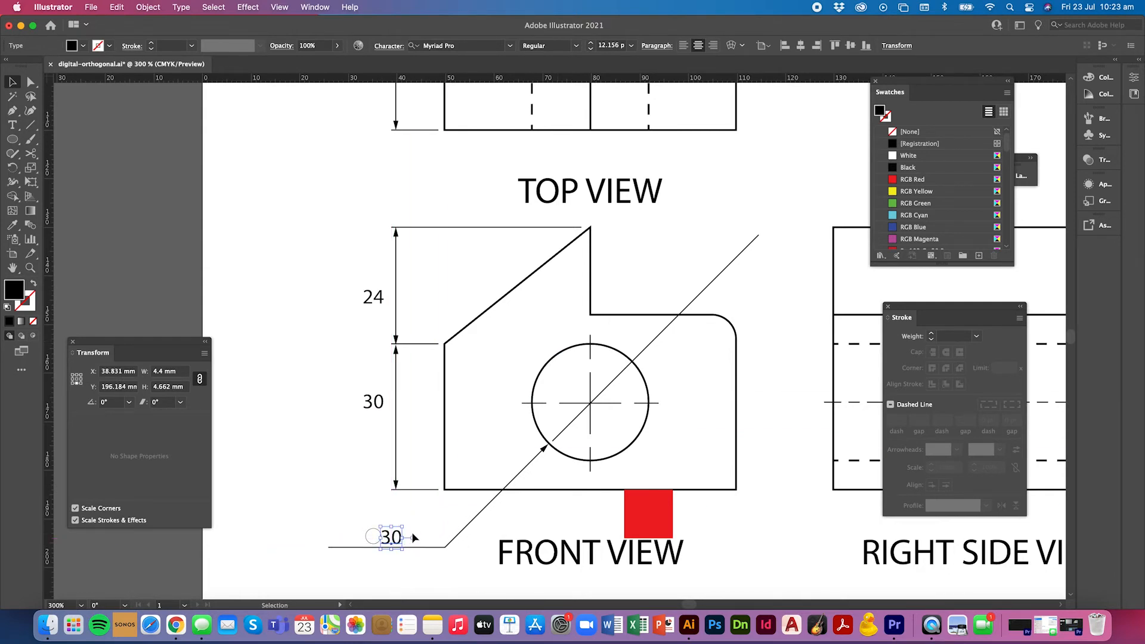
{"action": "left_click", "coordinate": [411, 532]}
- Copy the 45° line, shrink the copy to about 7.9 mm and place it across the small circle
{"action": "left_click", "coordinate": [567, 432]}
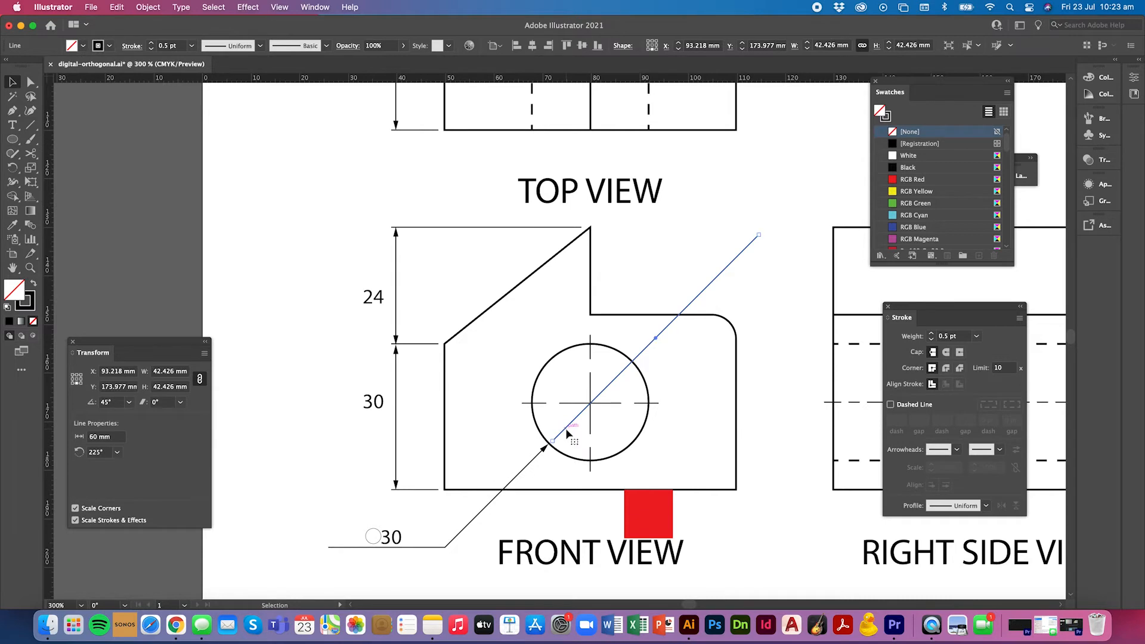
{"action": "left_click_drag", "start_coordinate": [566, 432], "coordinate": [494, 429]}
{"action": "left_click_drag", "start_coordinate": [666, 243], "coordinate": [385, 531]}
{"action": "left_click", "coordinate": [477, 435]}
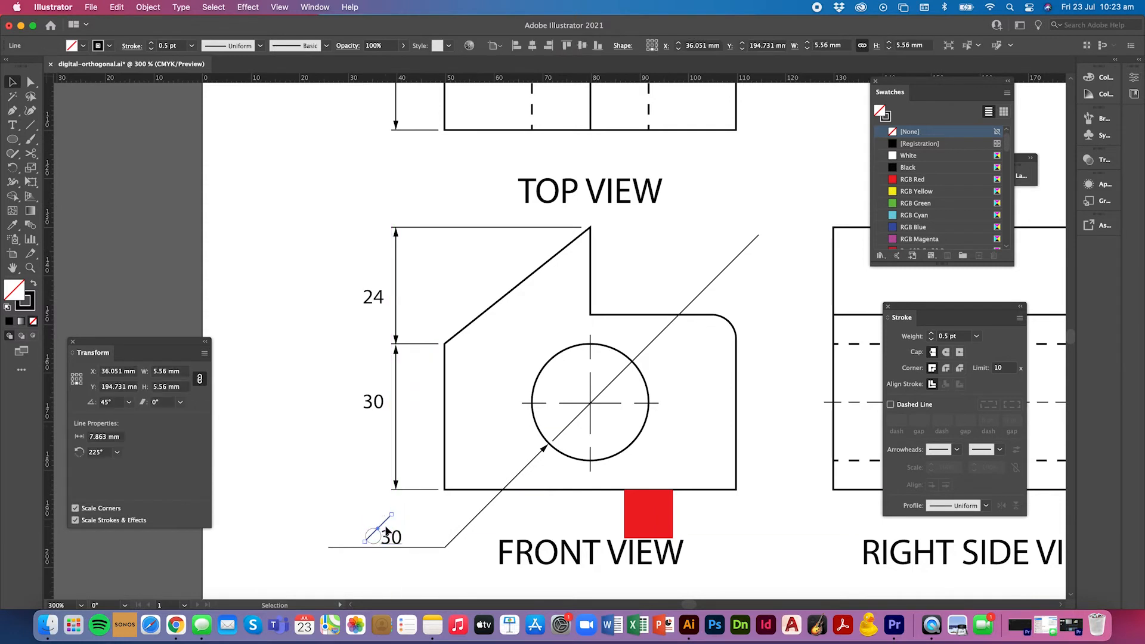
- Shorten the small slash's upper end so it reaches only slightly past the small circle
{"action": "key", "text": "super+equal"}
{"action": "key", "text": "super+equal"}
{"action": "key", "text": "super+equal"}
{"action": "key", "text": "super+equal"}
{"action": "key", "text": "super+equal"}
{"action": "key", "text": "super+equal"}
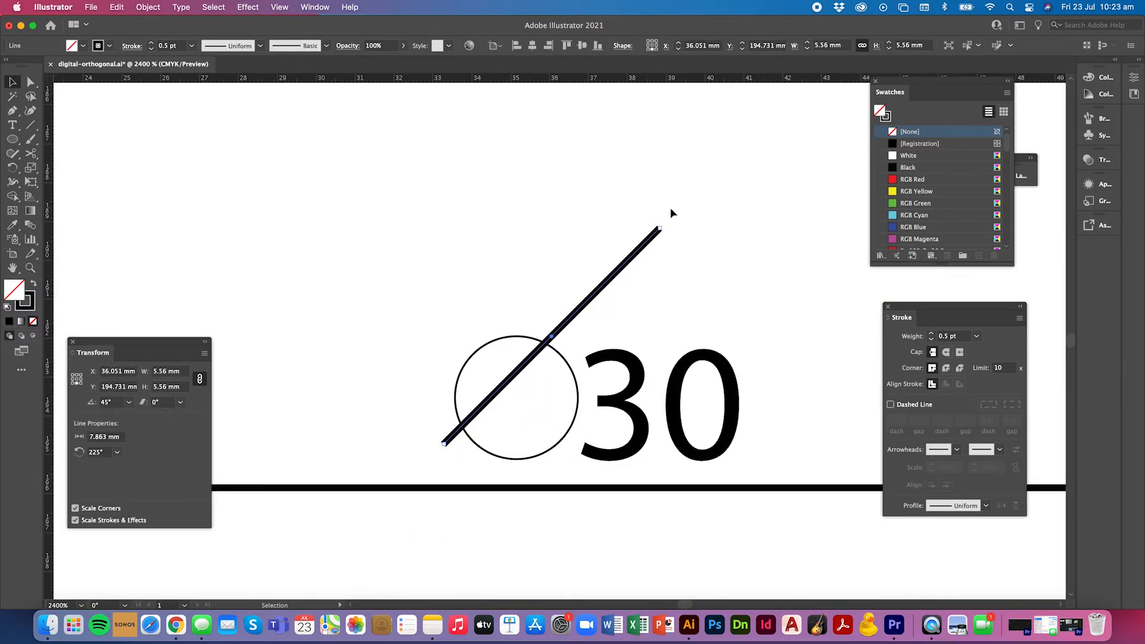
{"action": "left_click_drag", "start_coordinate": [659, 232], "coordinate": [562, 319]}
- Set the stroke weight of the small circle beside the 30 label to 0.5 pt
{"action": "left_click", "coordinate": [579, 352]}
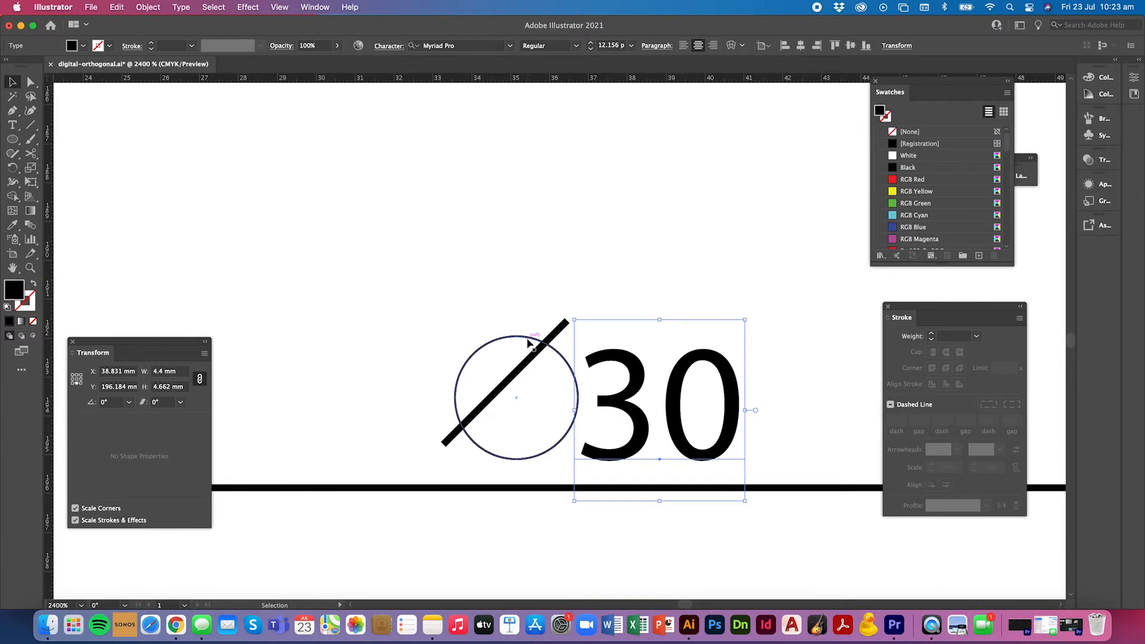
{"action": "left_click", "coordinate": [527, 338]}
{"action": "left_click", "coordinate": [192, 46]}
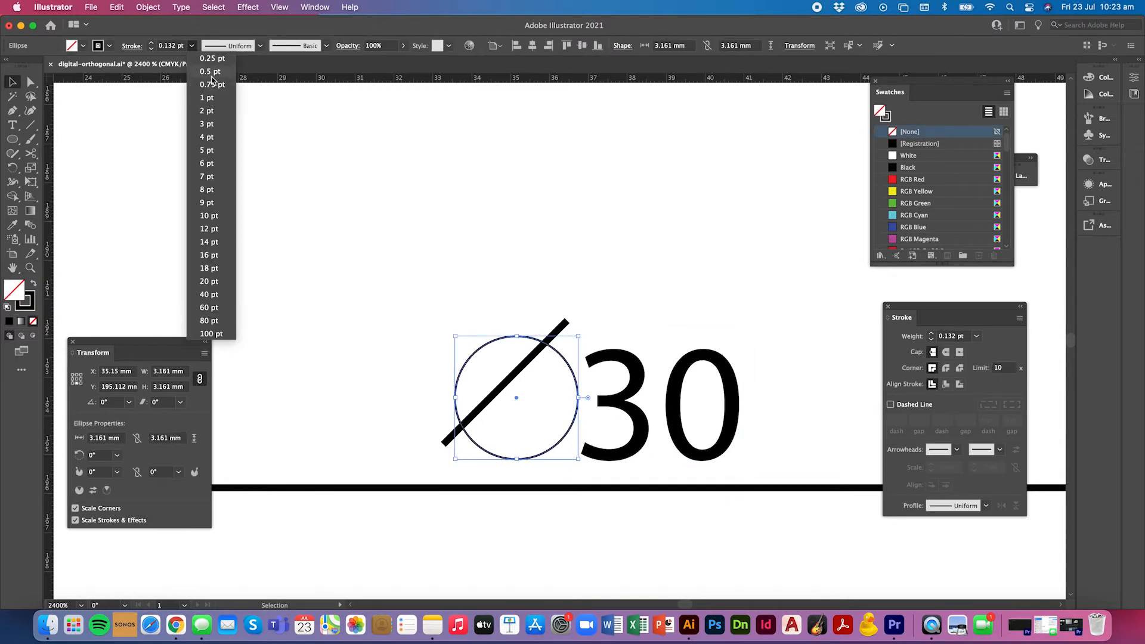
{"action": "left_click", "coordinate": [209, 77]}
- Centre the short 45° slash on the small circle and group the two as one diameter symbol
{"action": "left_click", "coordinate": [516, 346]}
{"action": "mouse_move", "coordinate": [524, 366]}
{"action": "left_mouse_down"}
{"action": "mouse_move", "coordinate": [538, 385]}
{"action": "mouse_move", "coordinate": [525, 368]}
{"action": "left_mouse_up"}
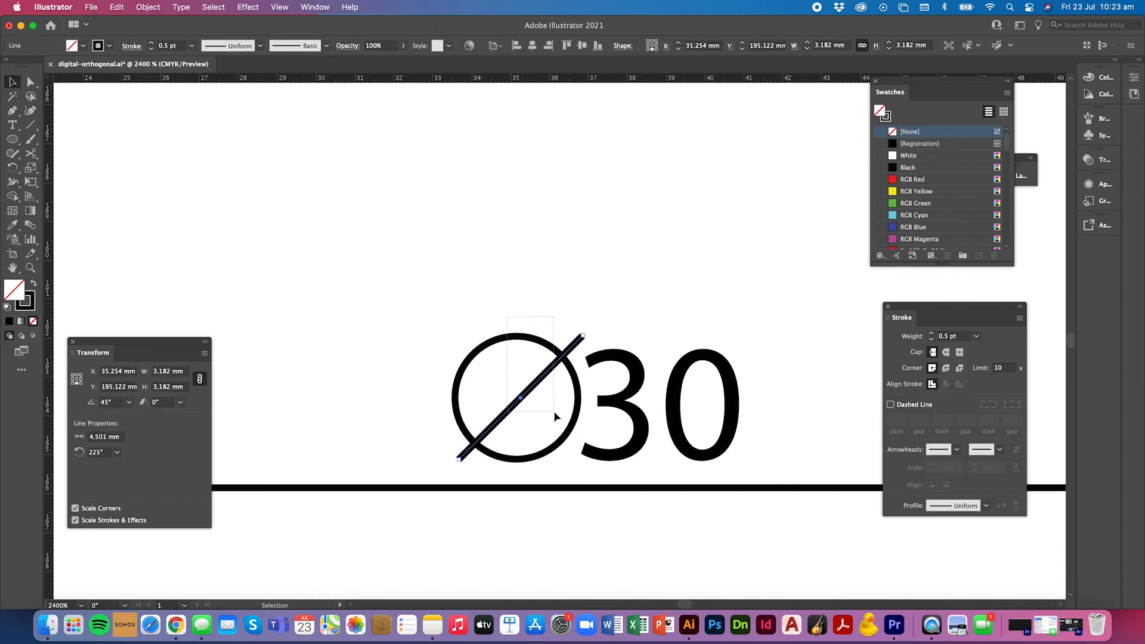
{"action": "left_click_drag", "start_coordinate": [554, 412], "coordinate": [554, 410]}
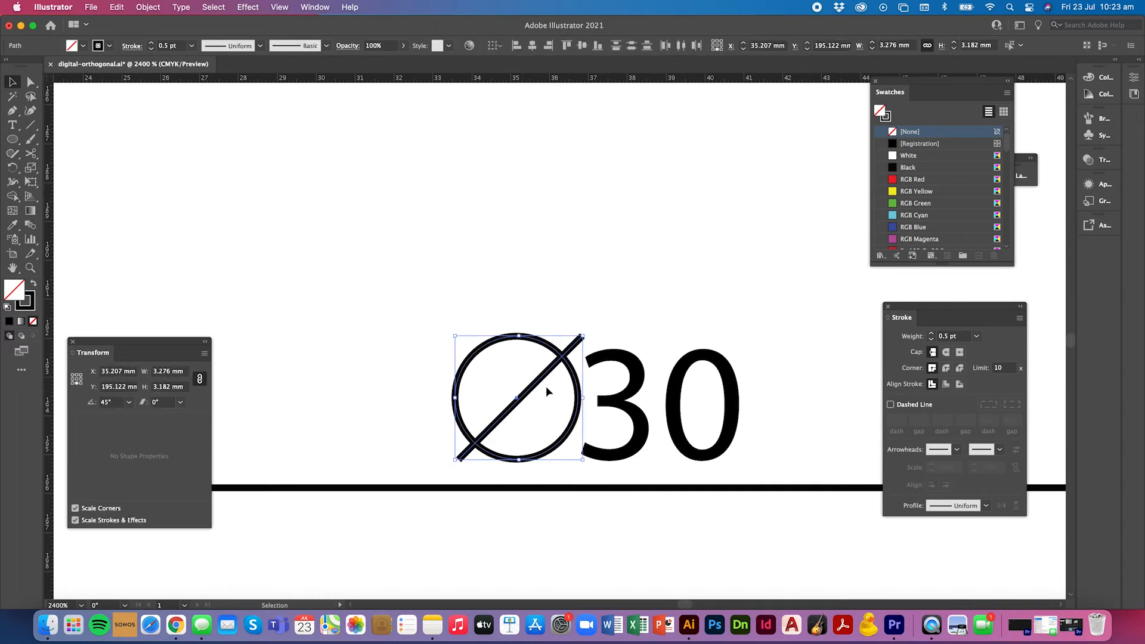
{"action": "left_click", "coordinate": [145, 7]}
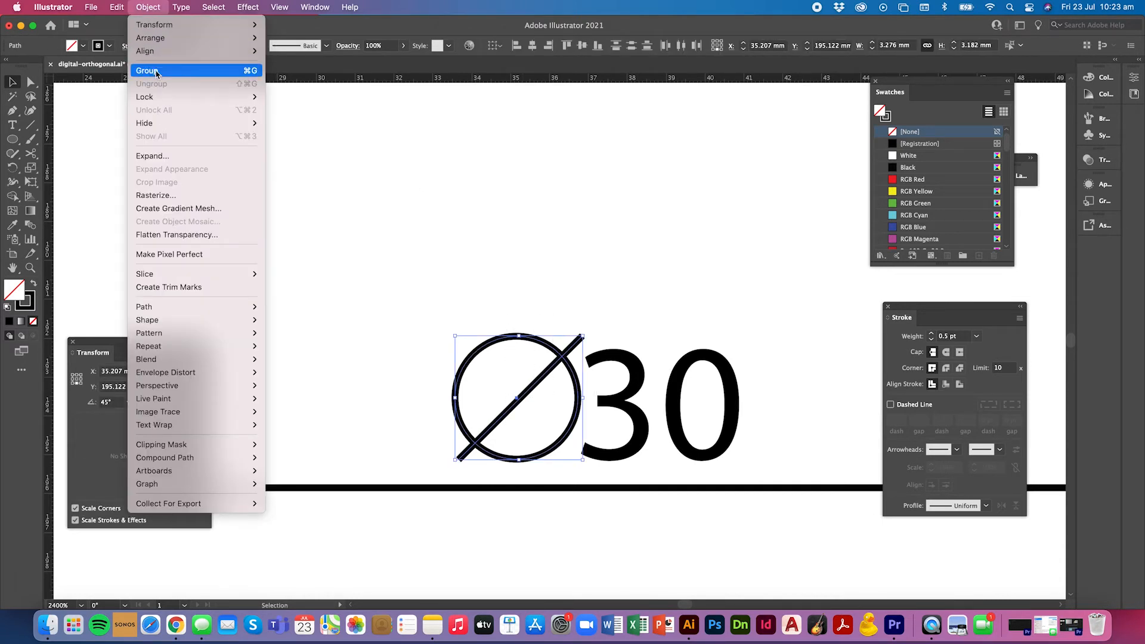
{"action": "left_click", "coordinate": [357, 125]}
{"action": "left_click", "coordinate": [502, 155]}
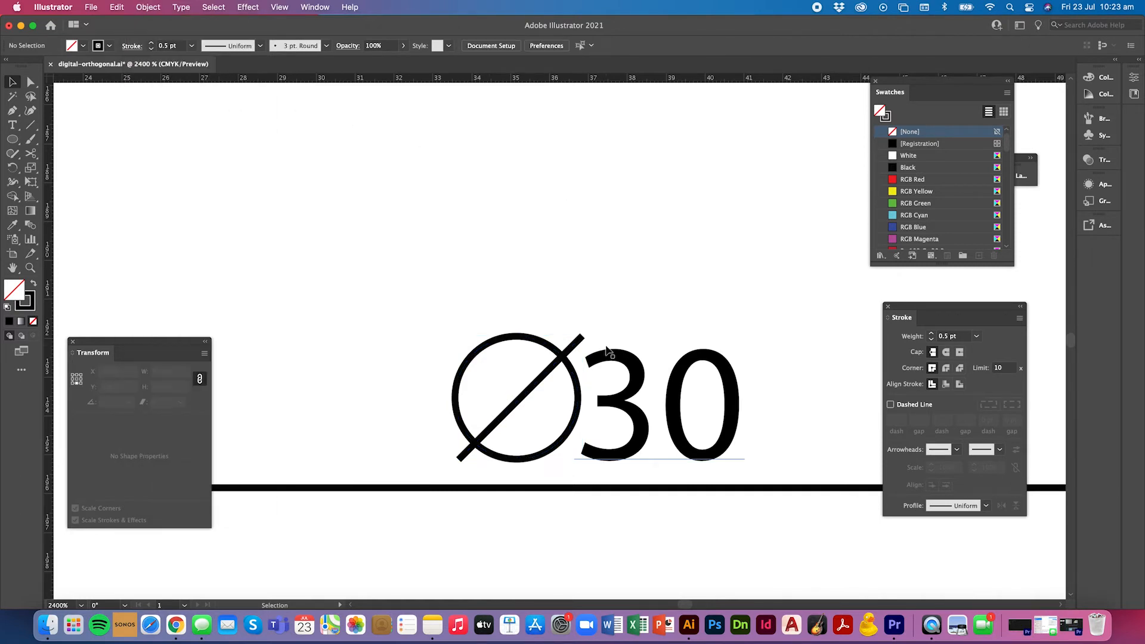
- Move the 30 label and the diameter symbol together along the leader's horizontal segment, close to its bend
{"action": "key", "text": "super+minus"}
{"action": "key", "text": "super+minus"}
{"action": "key", "text": "super+minus"}
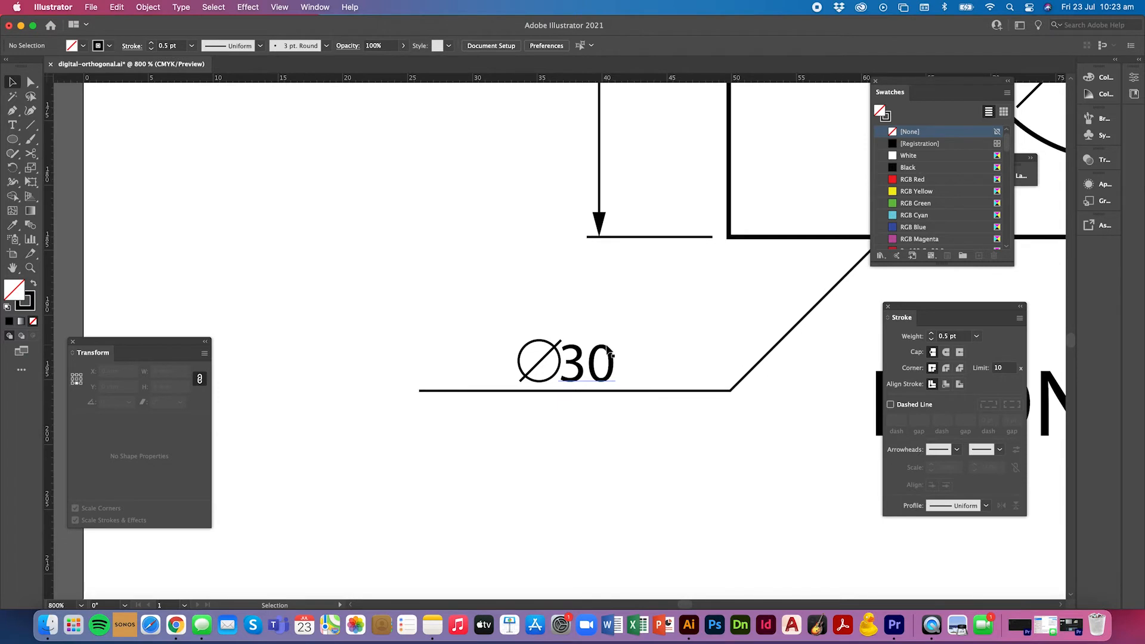
{"action": "left_click_drag", "start_coordinate": [577, 350], "coordinate": [680, 370]}
{"action": "left_click", "coordinate": [538, 360], "text": "shift"}
{"action": "scroll", "coordinate": [674, 366], "scroll_direction": "right", "scroll_amount": 5}
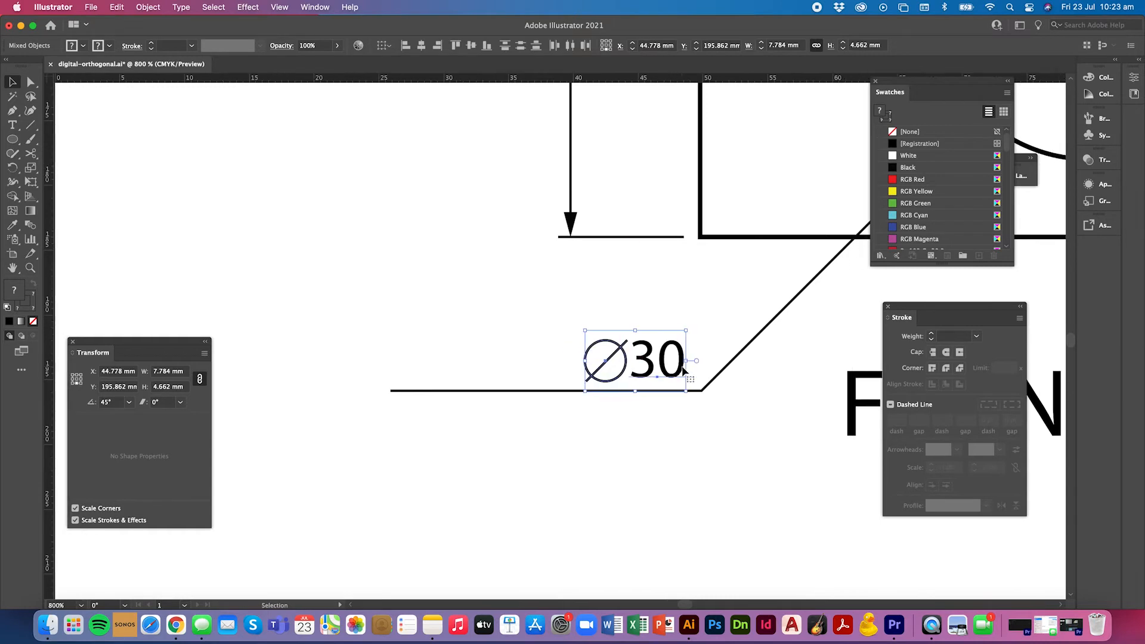
- Change the number beside the diameter symbol to 24
{"action": "left_click", "coordinate": [13, 124]}
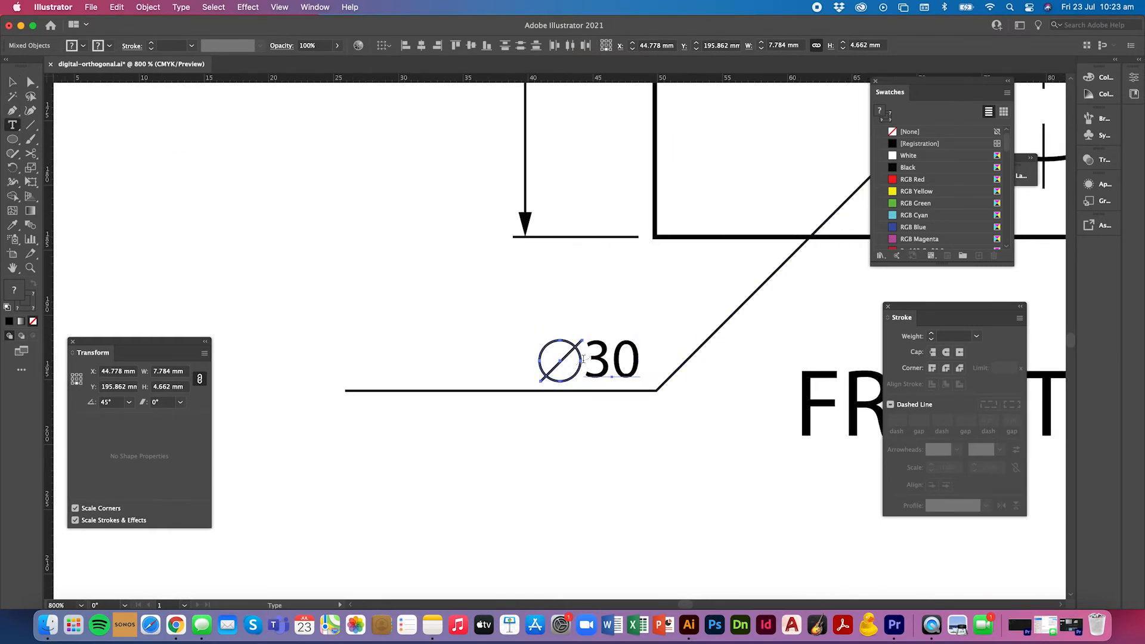
{"action": "left_click", "coordinate": [613, 359]}
{"action": "key", "text": "BackSpace"}
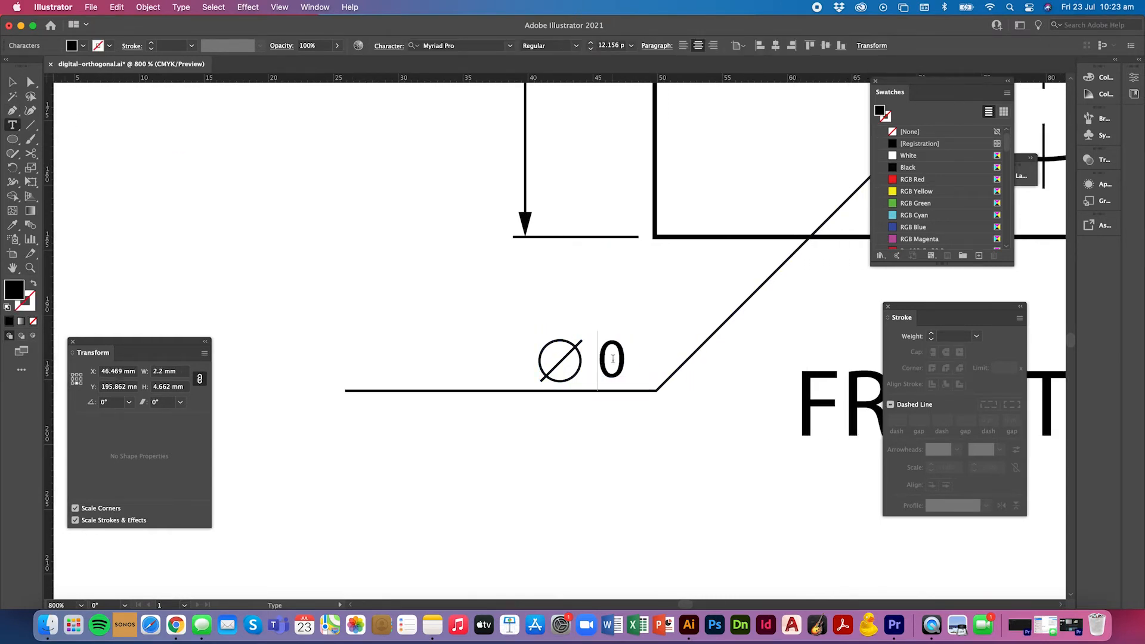
{"action": "type", "text": "2"}
{"action": "key", "text": "Delete"}
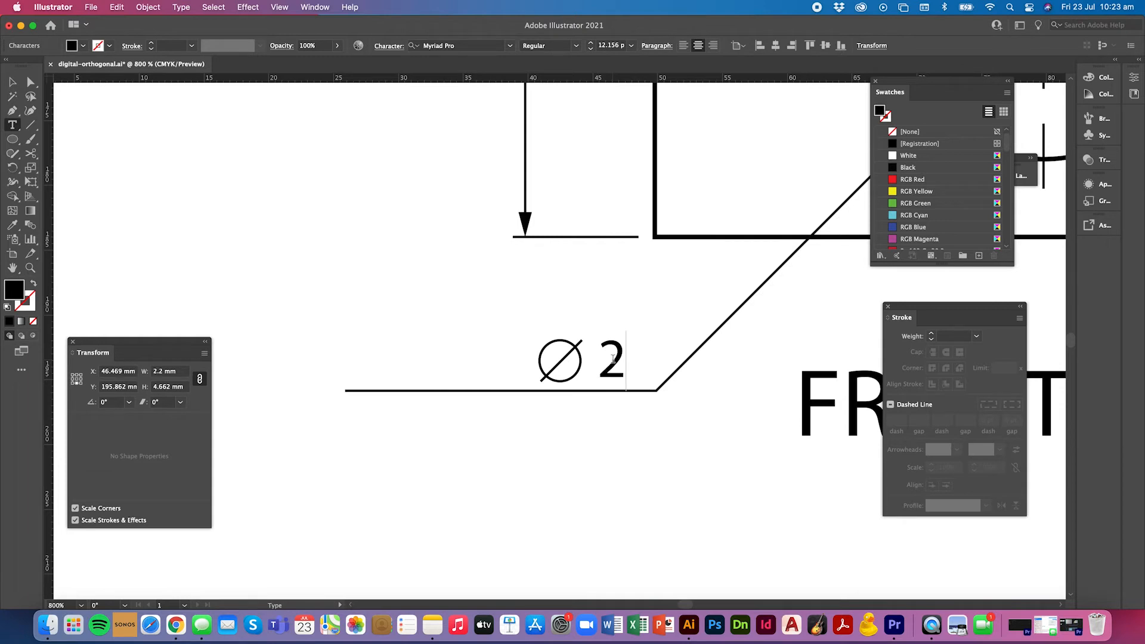
{"action": "type", "text": "4"}
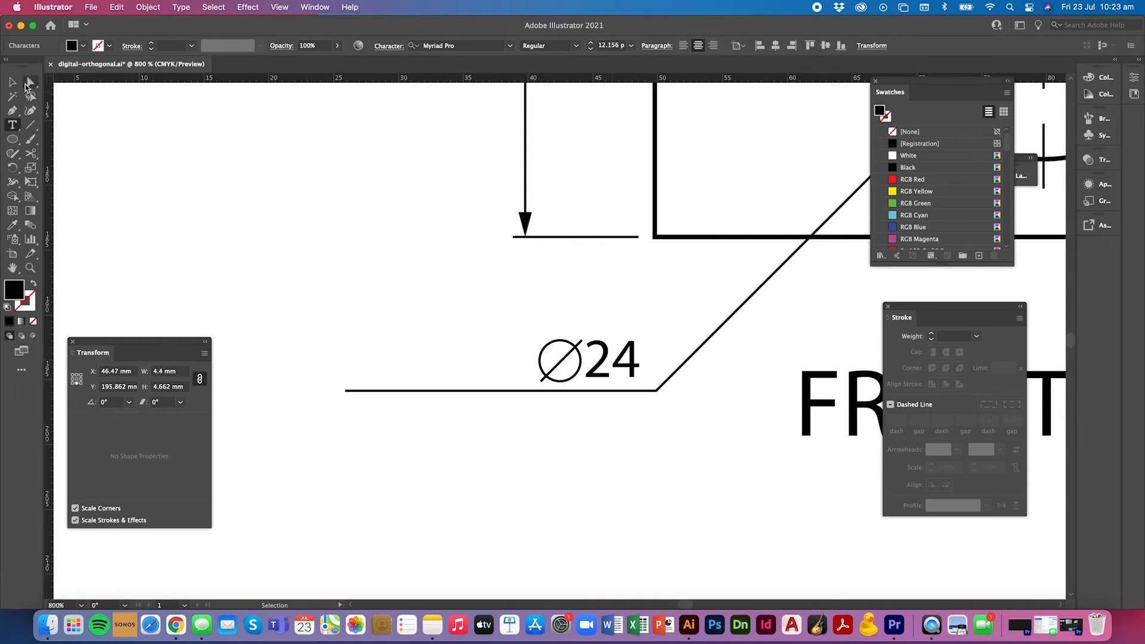
{"action": "left_click", "coordinate": [97, 123], "text": "super"}
{"action": "key", "text": "a"}
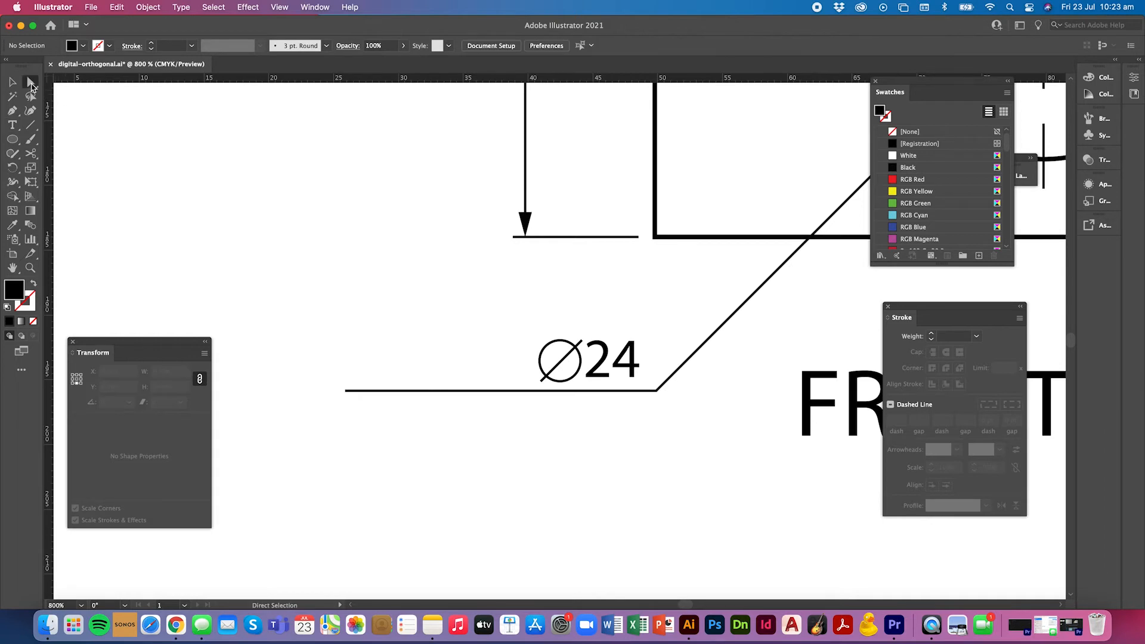
- Shorten the free end of the leader's horizontal segment so it reaches only slightly past the diameter symbol
{"action": "left_click", "coordinate": [347, 391]}
{"action": "left_click_drag", "start_coordinate": [349, 392], "coordinate": [525, 395]}
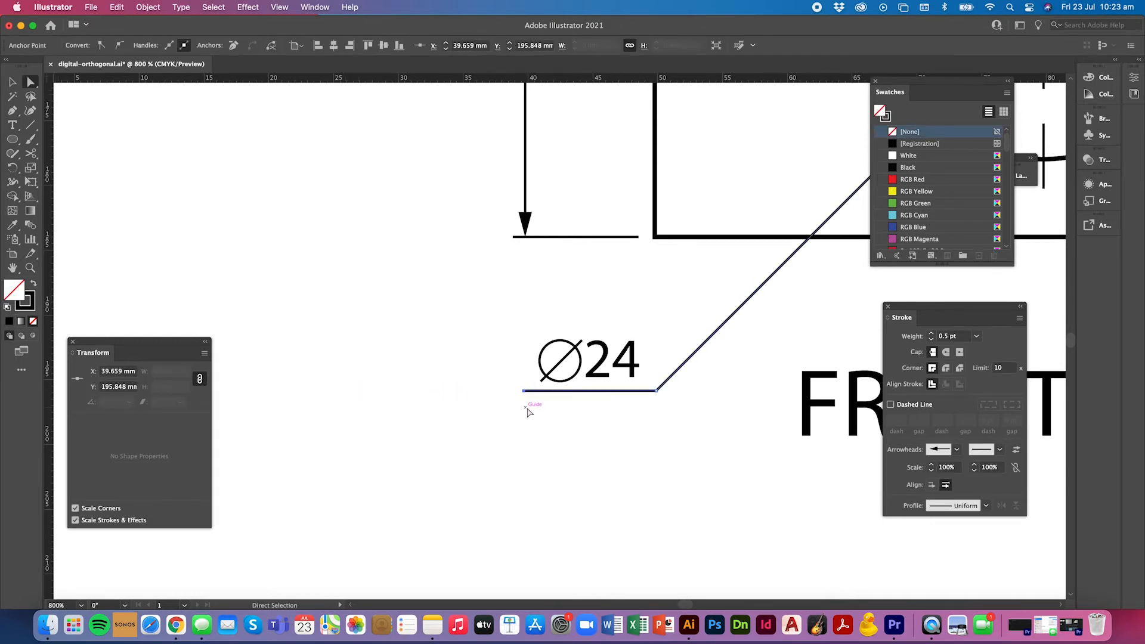
{"action": "left_click", "coordinate": [527, 407]}
{"action": "key", "text": "super+minus"}
{"action": "key", "text": "super+minus"}
{"action": "key", "text": "super+minus"}
{"action": "key", "text": "super+minus"}
{"action": "scroll", "coordinate": [527, 413], "scroll_direction": "up", "scroll_amount": 3}
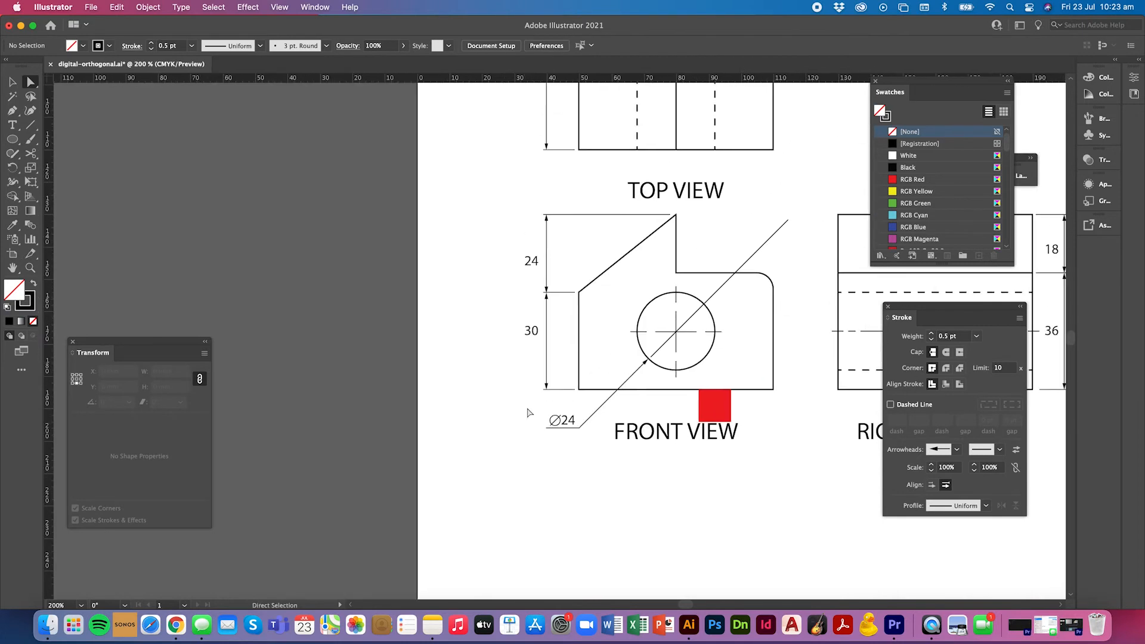
- Move the 60 mm 45° line so its upper end meets the front view's rounded corner, and show the guides
{"action": "scroll", "coordinate": [554, 381], "scroll_direction": "right", "scroll_amount": 5}
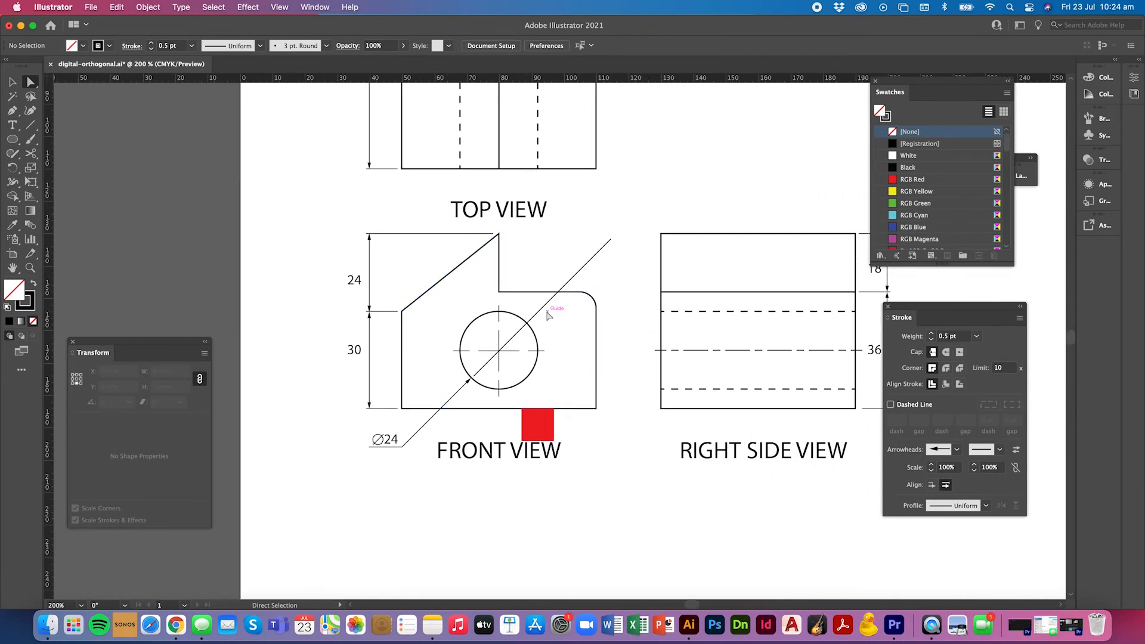
{"action": "left_click_drag", "start_coordinate": [546, 310], "coordinate": [523, 369]}
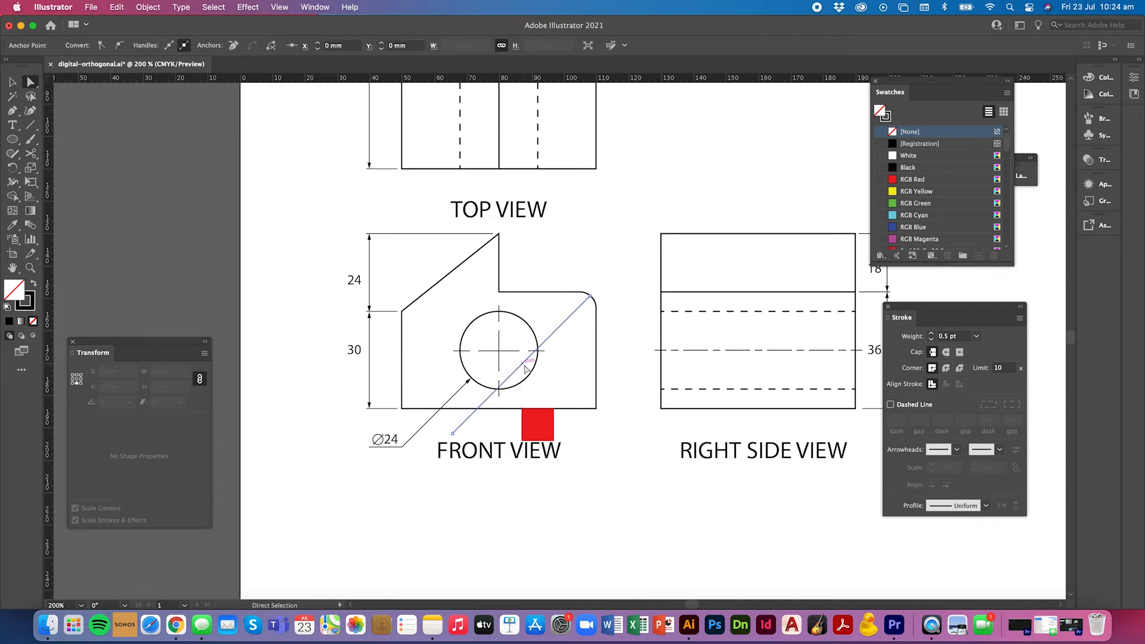
{"action": "key", "text": "super+semicolon"}
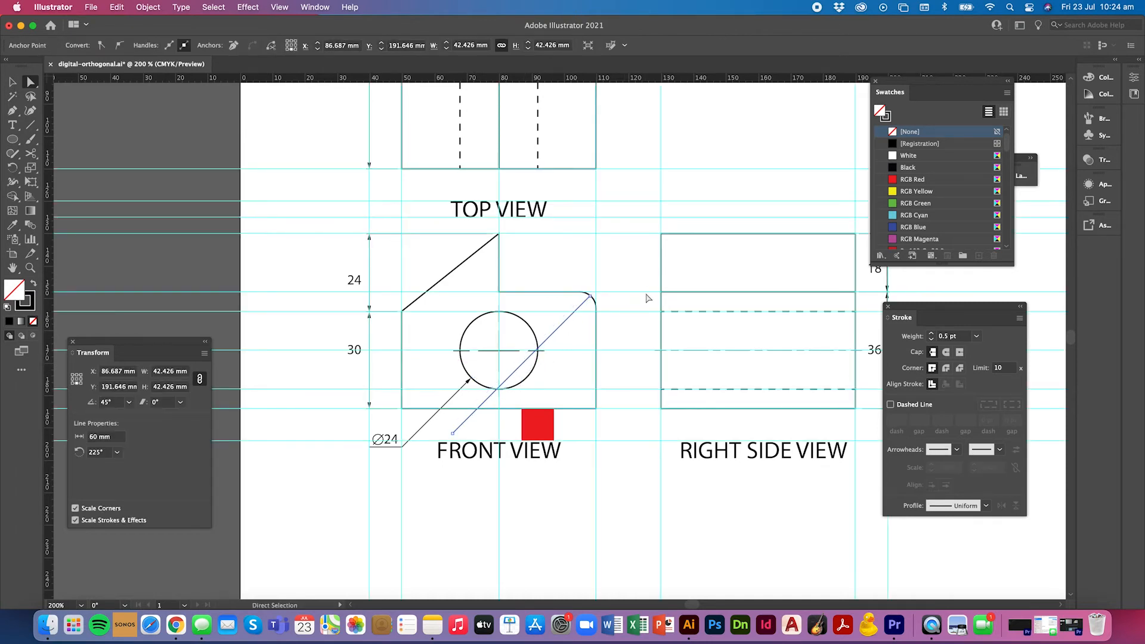
- Add a vertical guide just before the front view's rounded corner and shift the 45° line's upper end slightly inside that corner
{"action": "left_click_drag", "start_coordinate": [49, 266], "coordinate": [577, 309]}
{"action": "left_click", "coordinate": [587, 296]}
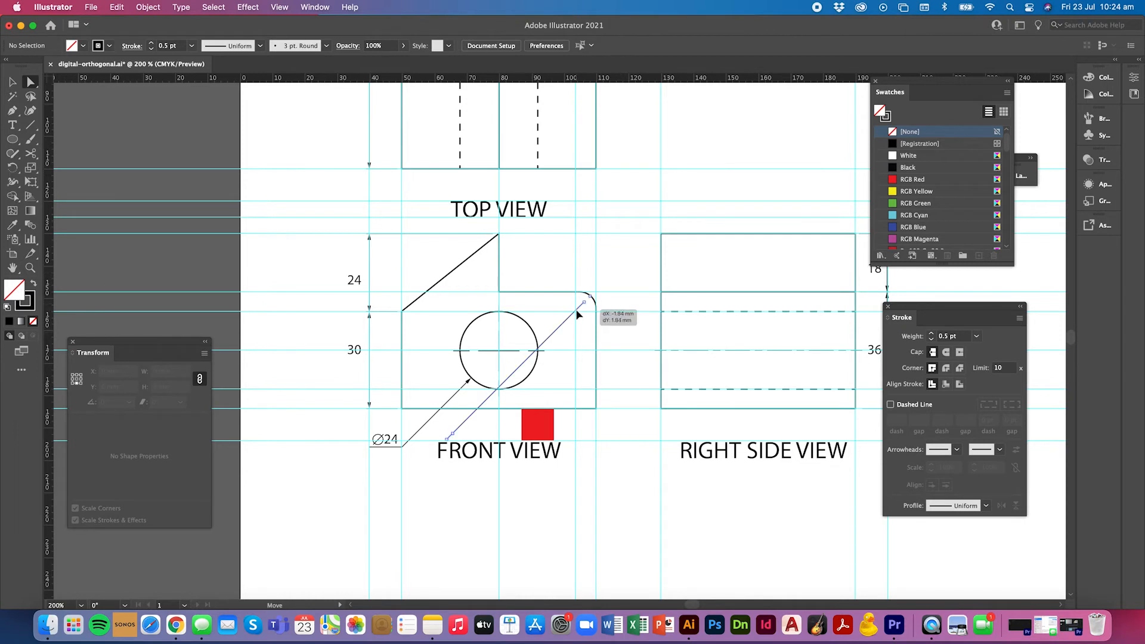
{"action": "left_click", "coordinate": [581, 305]}
{"action": "left_click", "coordinate": [12, 82]}
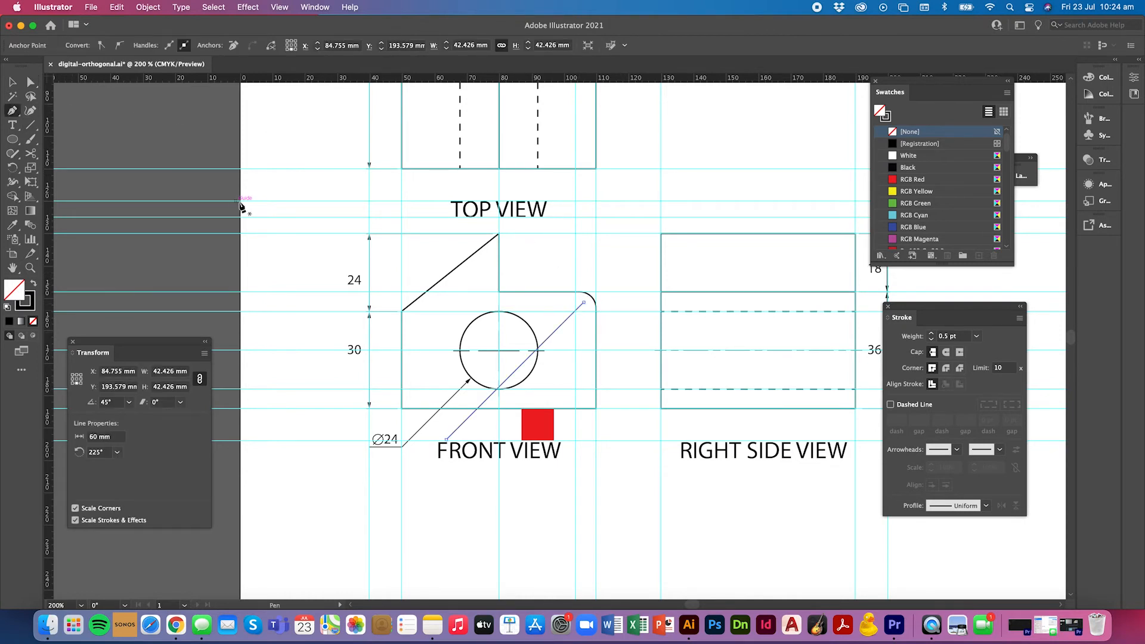
{"action": "left_click", "coordinate": [445, 247]}
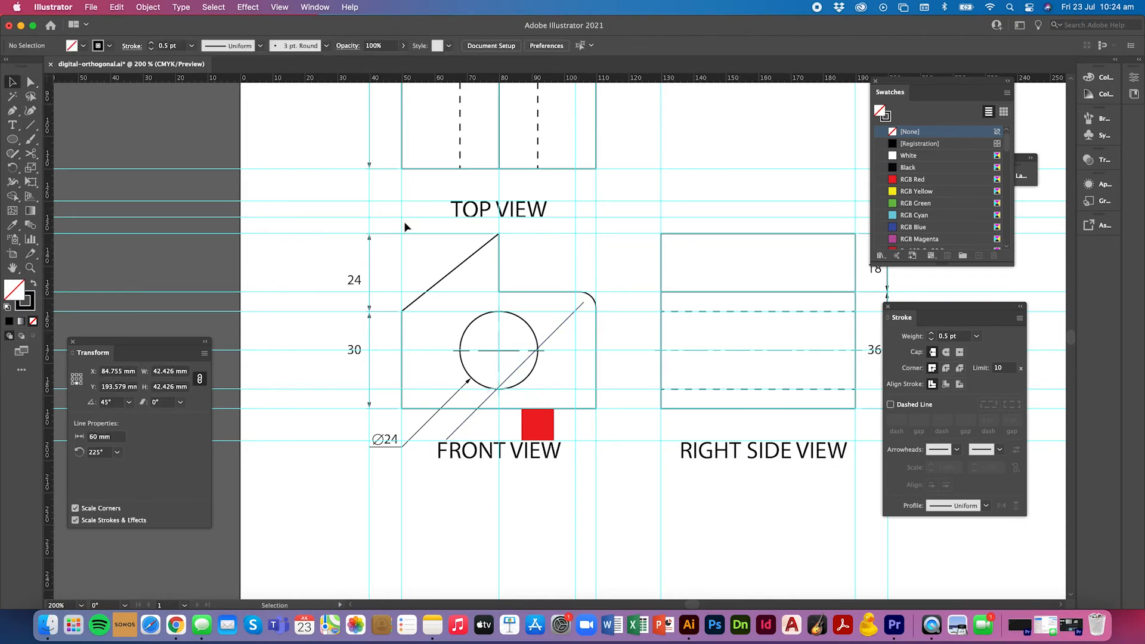
- Draw a leader outward from the front view's rounded corner with a 45° segment about 9.6 mm long and a horizontal segment about 9.2 mm long
{"action": "left_click", "coordinate": [12, 110]}
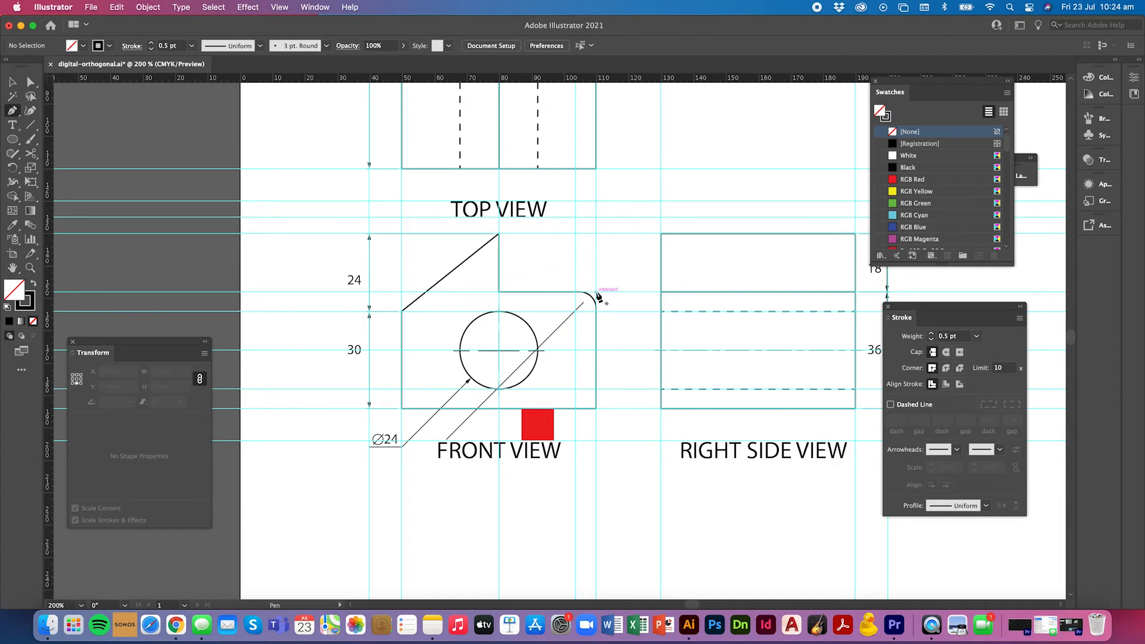
{"action": "scroll", "coordinate": [598, 296], "scroll_direction": "up", "scroll_amount": 4}
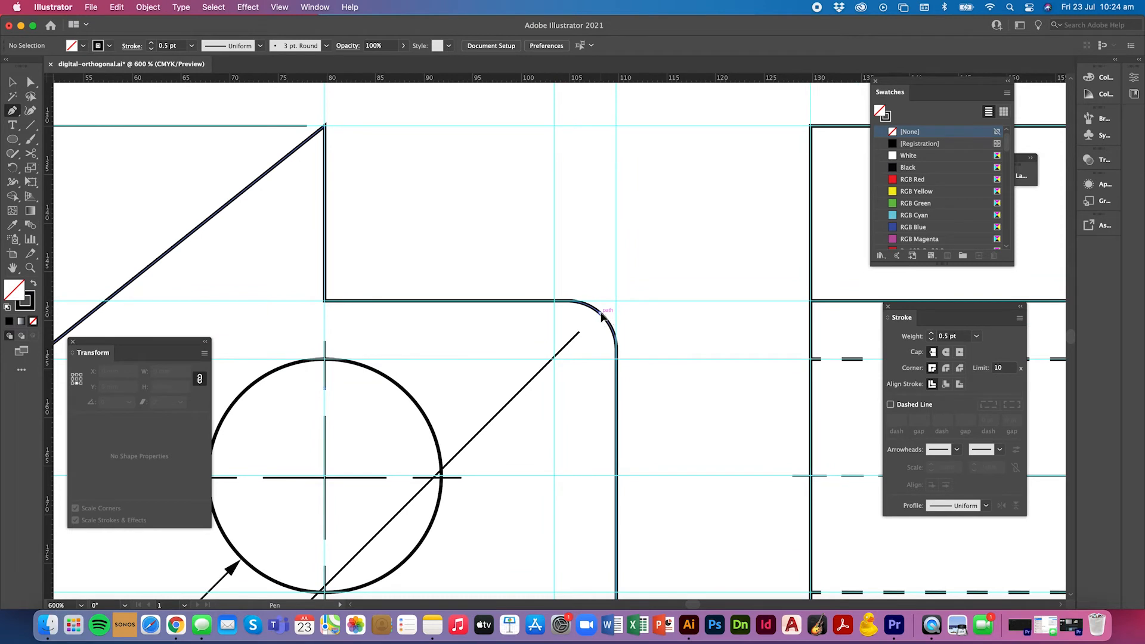
{"action": "left_click", "coordinate": [601, 313]}
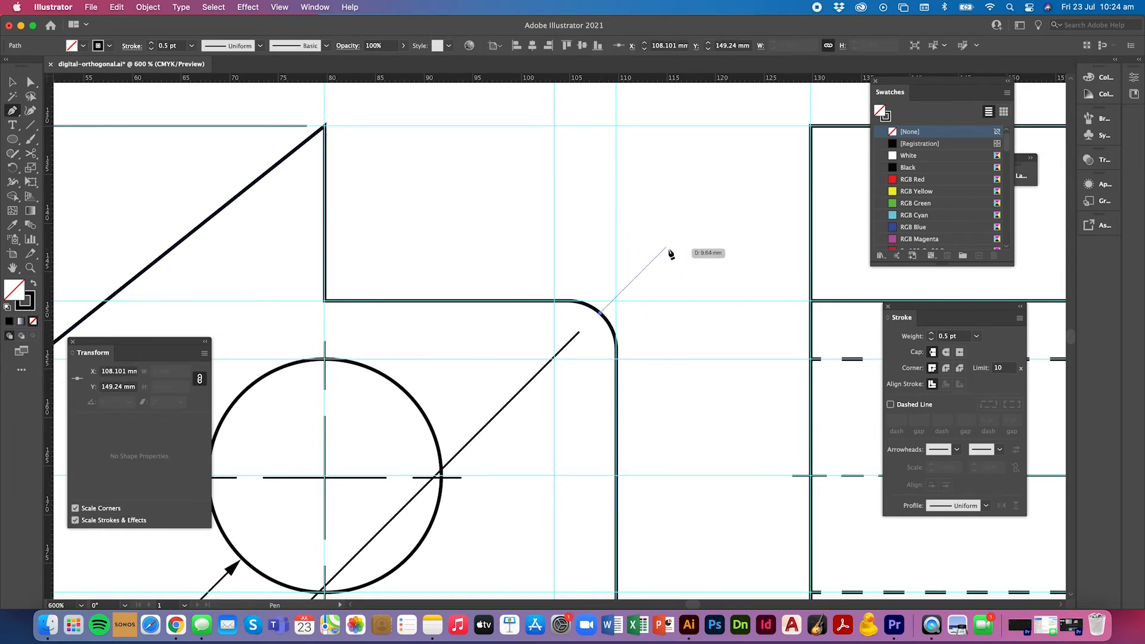
{"action": "left_click_drag", "start_coordinate": [666, 248], "coordinate": [756, 248]}
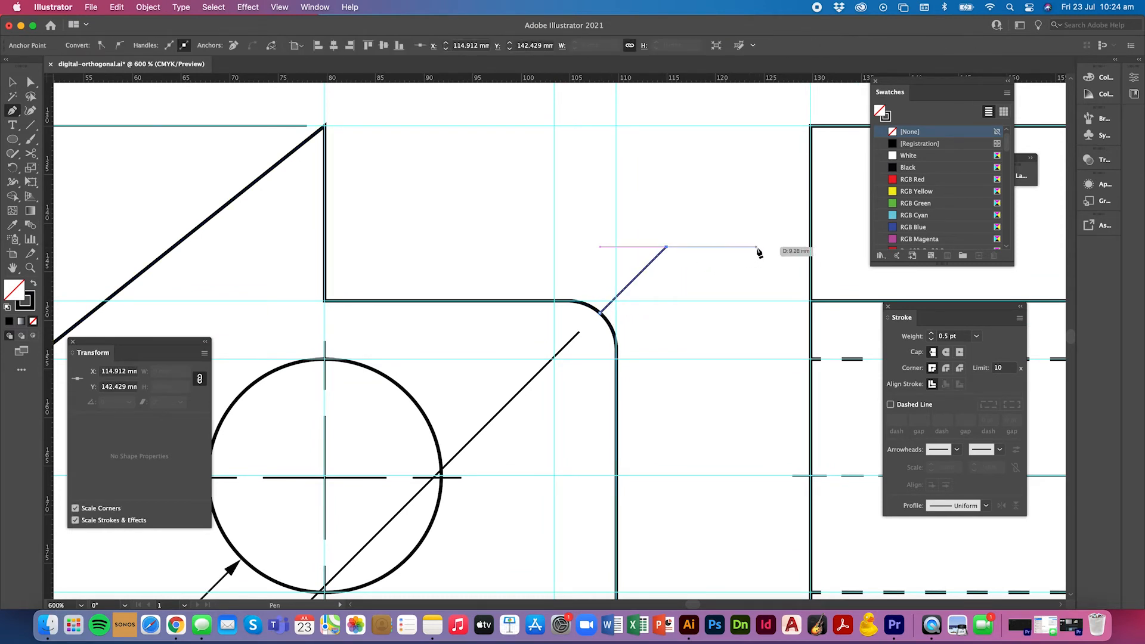
{"action": "left_click", "coordinate": [756, 247]}
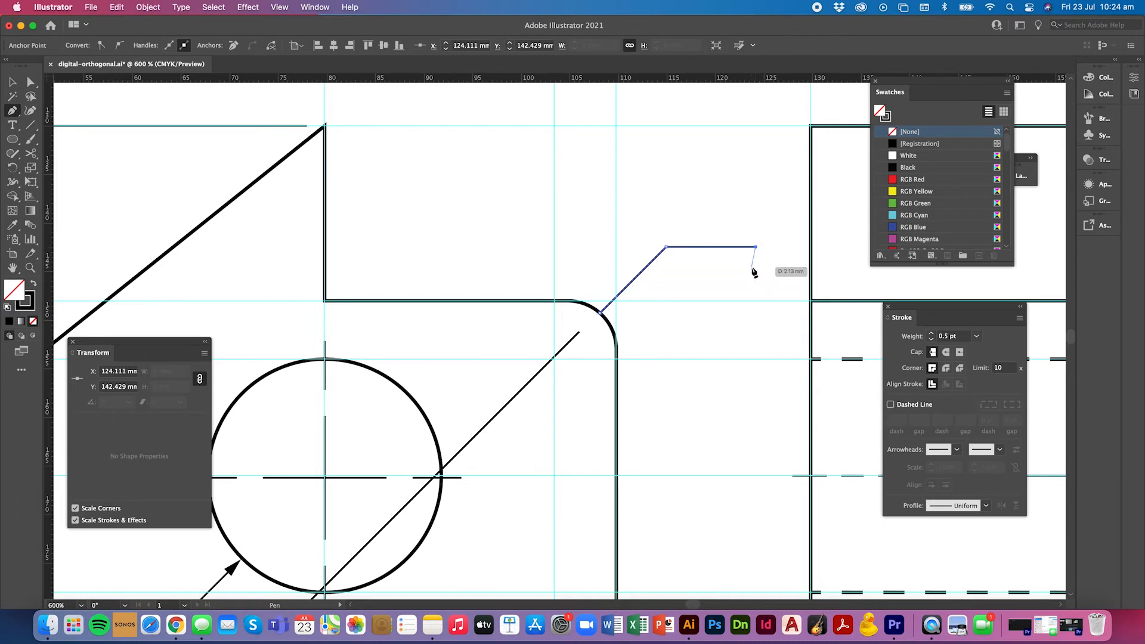
{"action": "key", "text": "v"}
{"action": "left_click", "coordinate": [727, 276]}
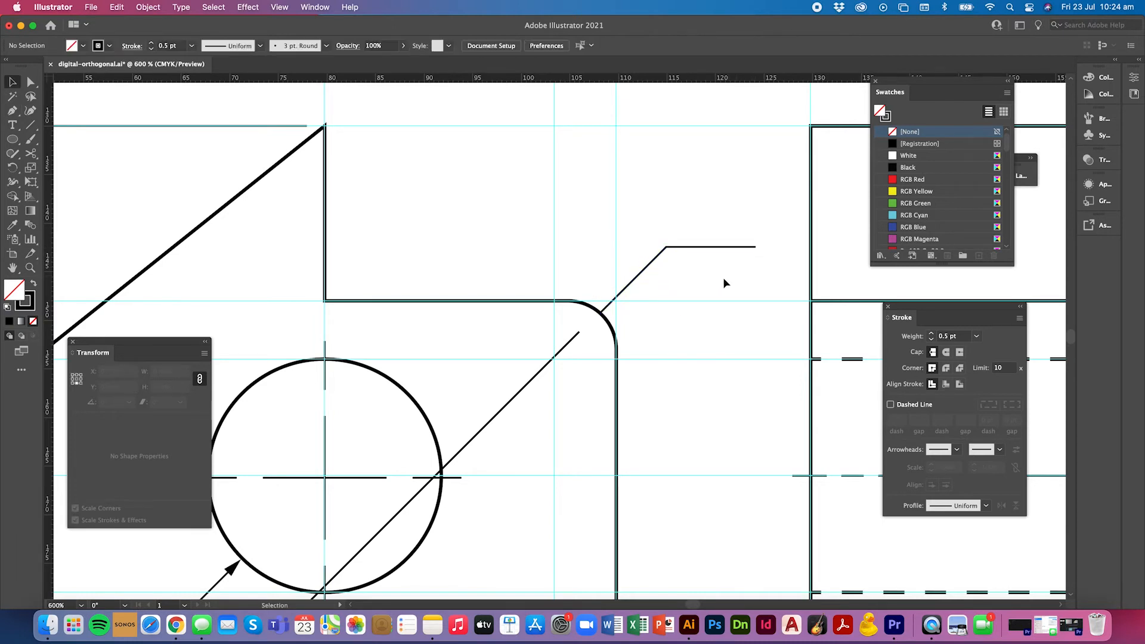
- Add the Arrow 9 arrowhead to the new leader's end at the rounded corner
{"action": "left_click", "coordinate": [644, 268]}
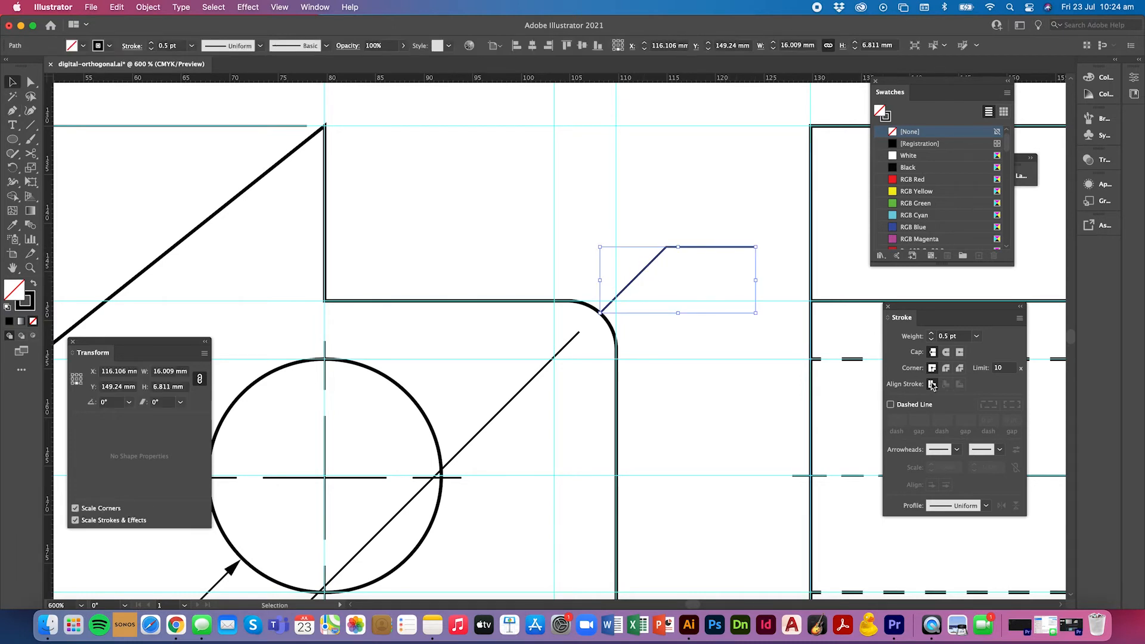
{"action": "left_click", "coordinate": [949, 450]}
{"action": "scroll", "coordinate": [928, 435], "scroll_direction": "down", "scroll_amount": 4}
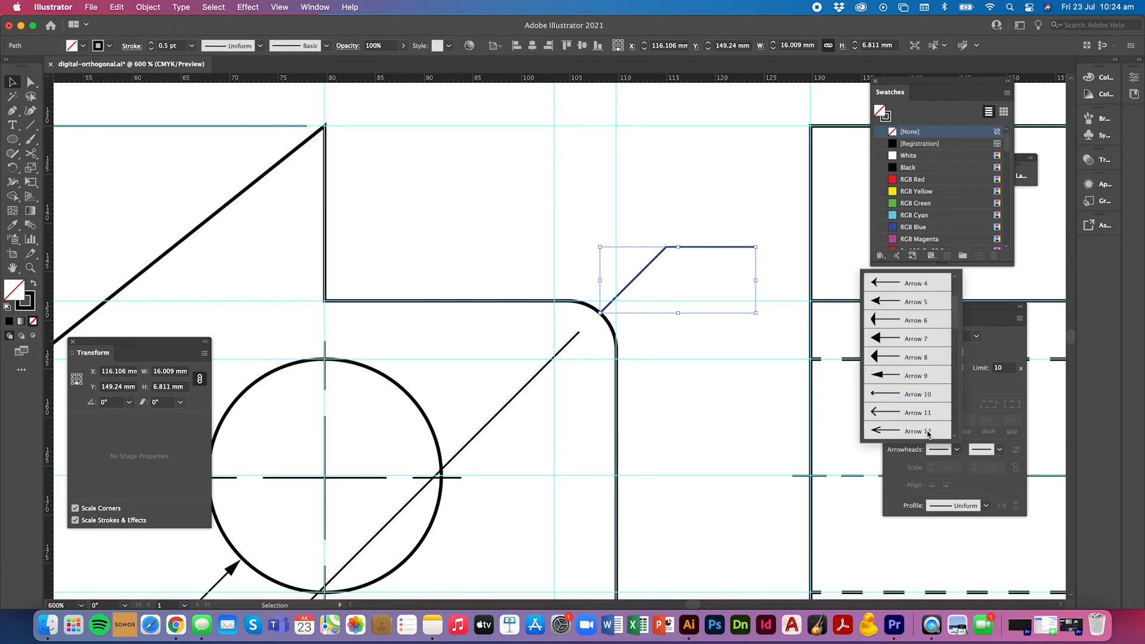
{"action": "left_click", "coordinate": [905, 378]}
{"action": "left_click", "coordinate": [749, 403]}
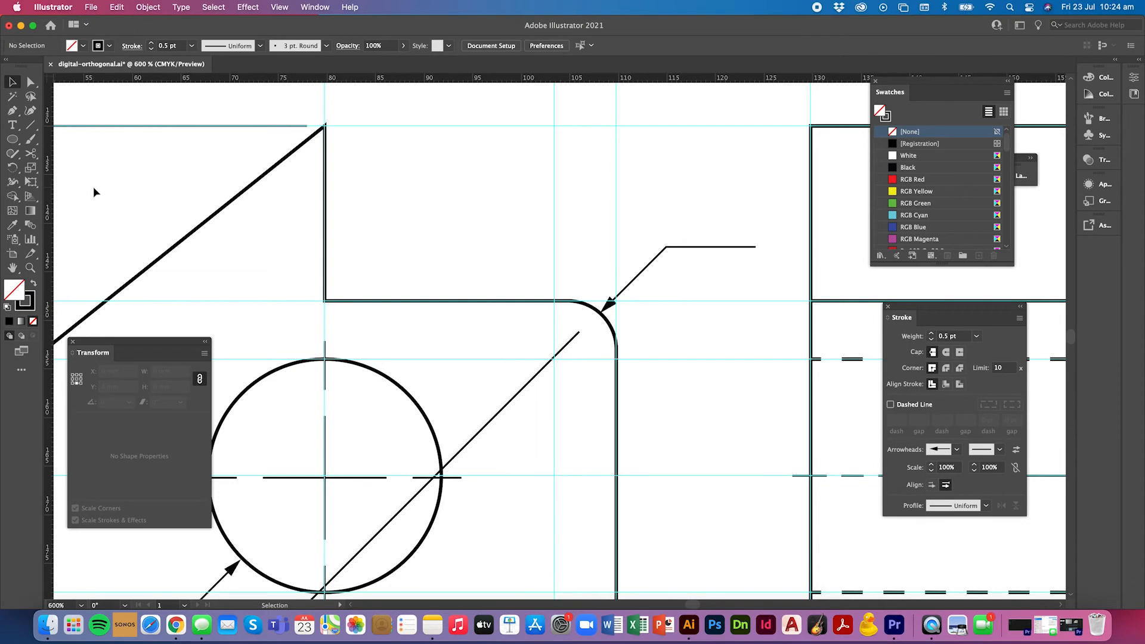
- Copy the front view's 24 height label and place the copy above the rounded corner leader's horizontal segment
{"action": "key", "text": "super+minus"}
{"action": "key", "text": "super+minus"}
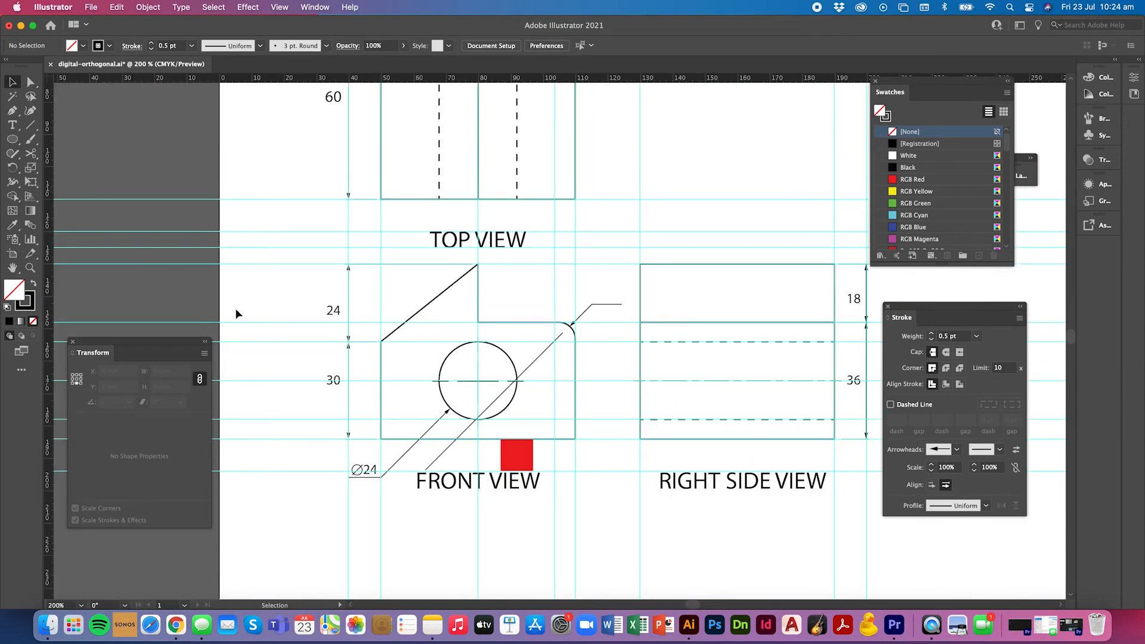
{"action": "left_click", "coordinate": [335, 314]}
{"action": "key", "text": "super+c"}
{"action": "key", "text": "super+v"}
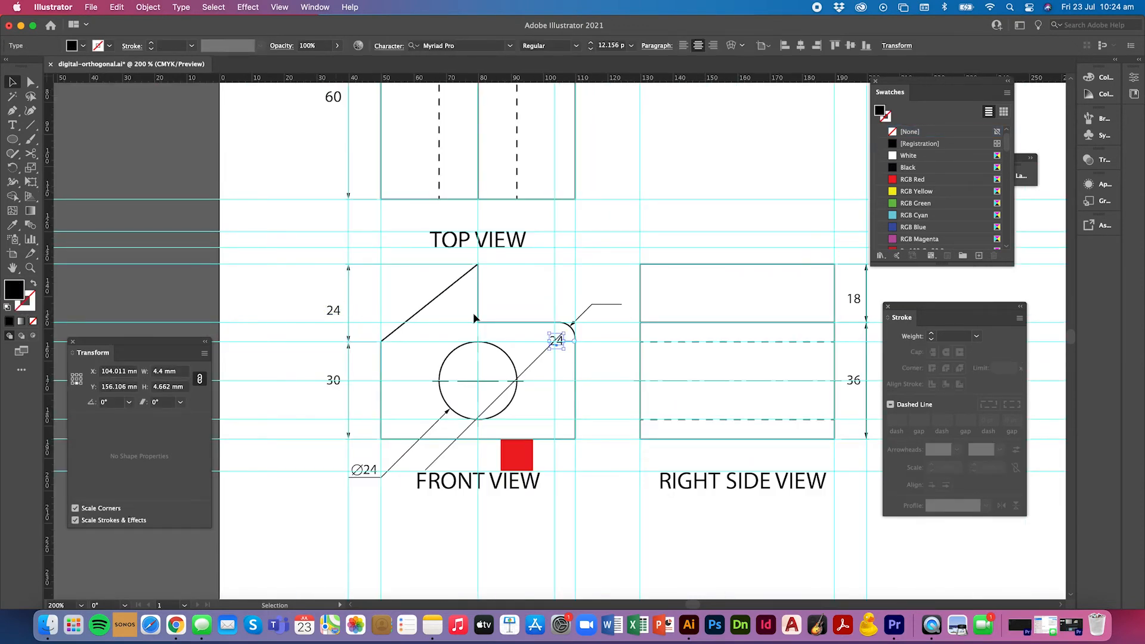
{"action": "left_click_drag", "start_coordinate": [558, 341], "coordinate": [603, 290]}
- Change the copied label above the rounded corner's leader to R05
{"action": "left_click", "coordinate": [14, 125]}
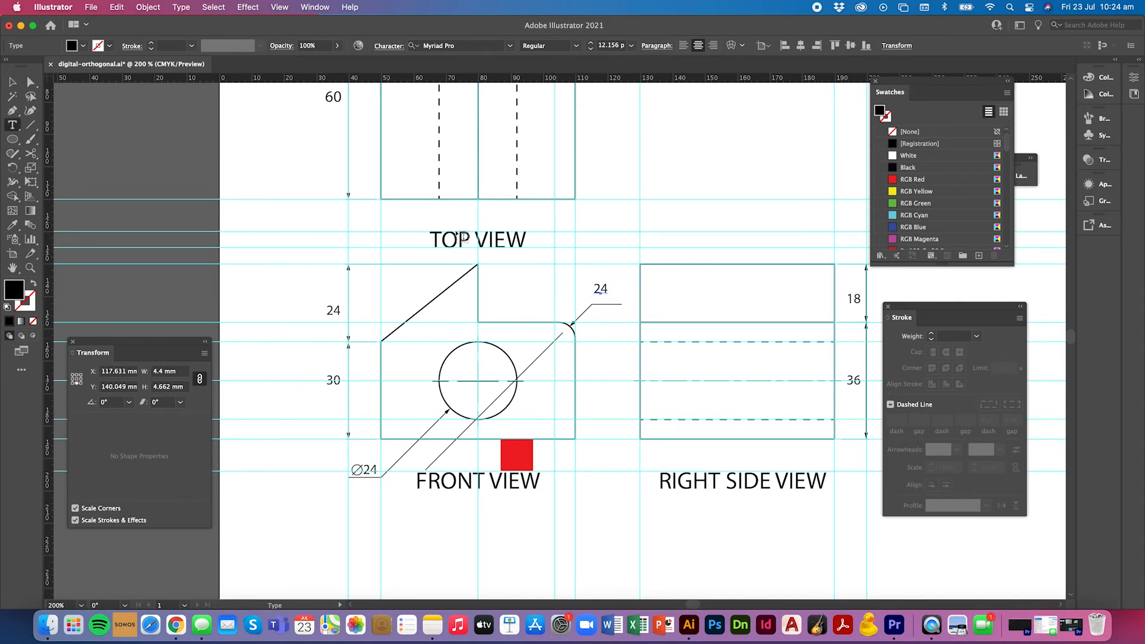
{"action": "left_click", "coordinate": [602, 288]}
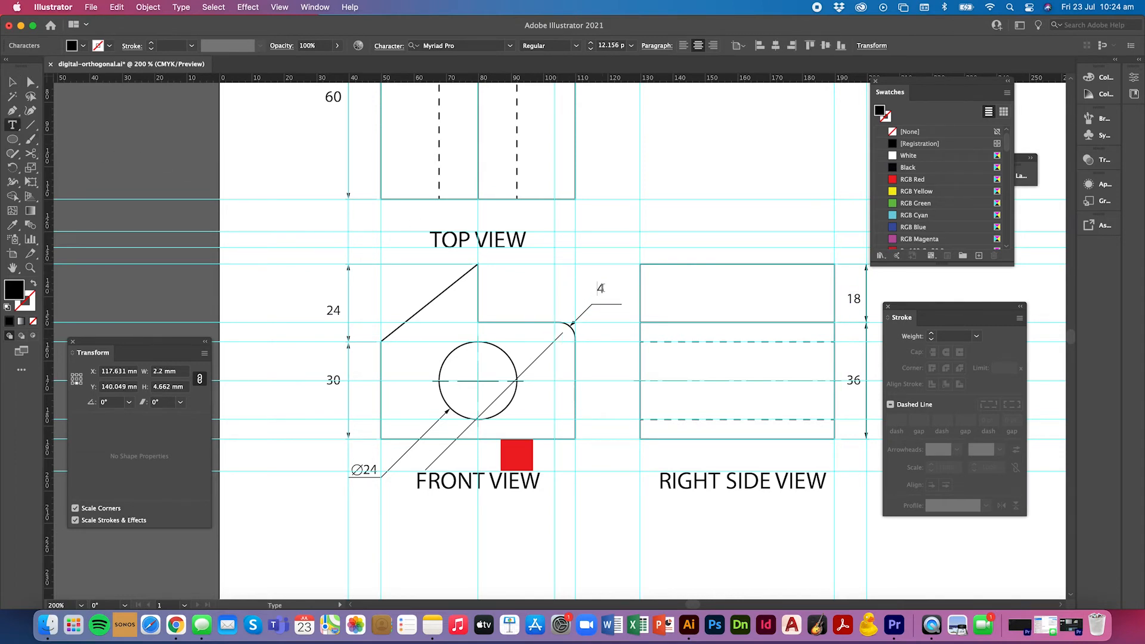
{"action": "type", "text": "R0"}
{"action": "key", "text": "Right"}
{"action": "key", "text": "BackSpace"}
{"action": "type", "text": "5"}
{"action": "left_click", "coordinate": [12, 81]}
{"action": "left_click", "coordinate": [630, 272]}
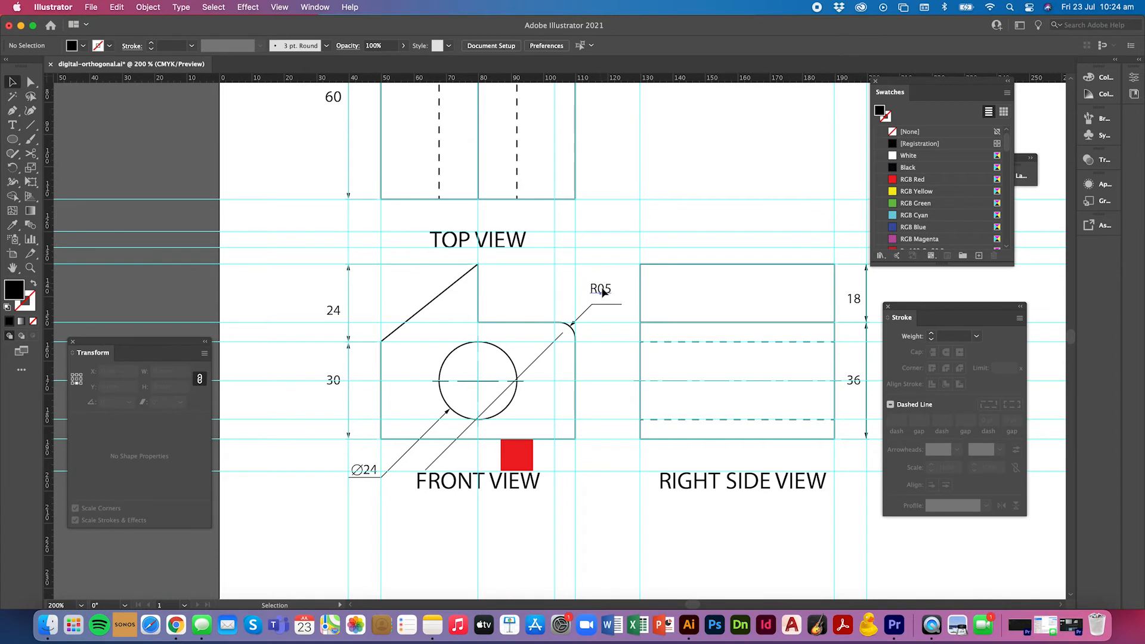
- Lower the R05 label closer to its leader's horizontal segment and change its text to R5
{"action": "left_click_drag", "start_coordinate": [602, 298], "coordinate": [607, 304]}
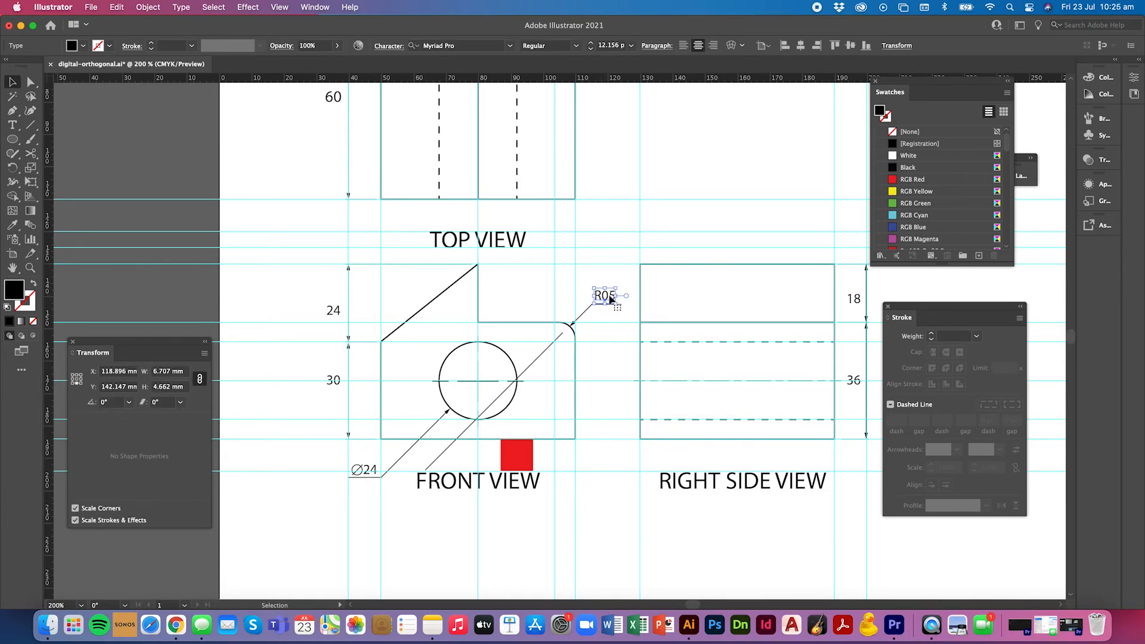
{"action": "double_click", "coordinate": [608, 296]}
{"action": "key", "text": "BackSpace"}
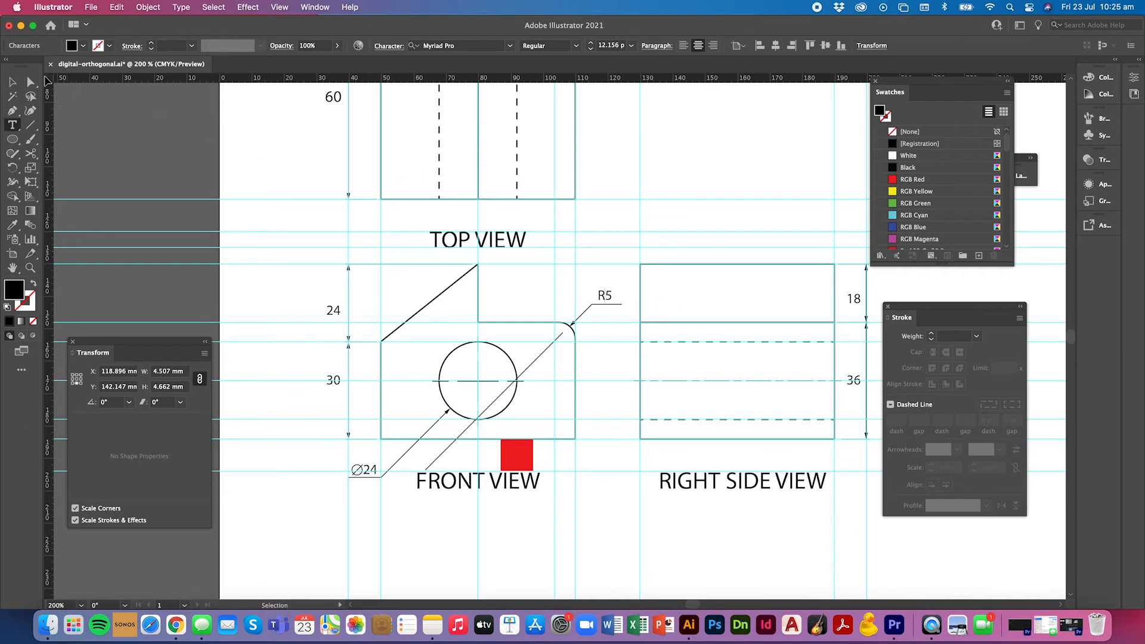
{"action": "left_click", "coordinate": [12, 82]}
- Delete the diagonal construction line crossing the front view's circle and the red square beside the FRONT VIEW title
{"action": "left_click", "coordinate": [385, 263]}
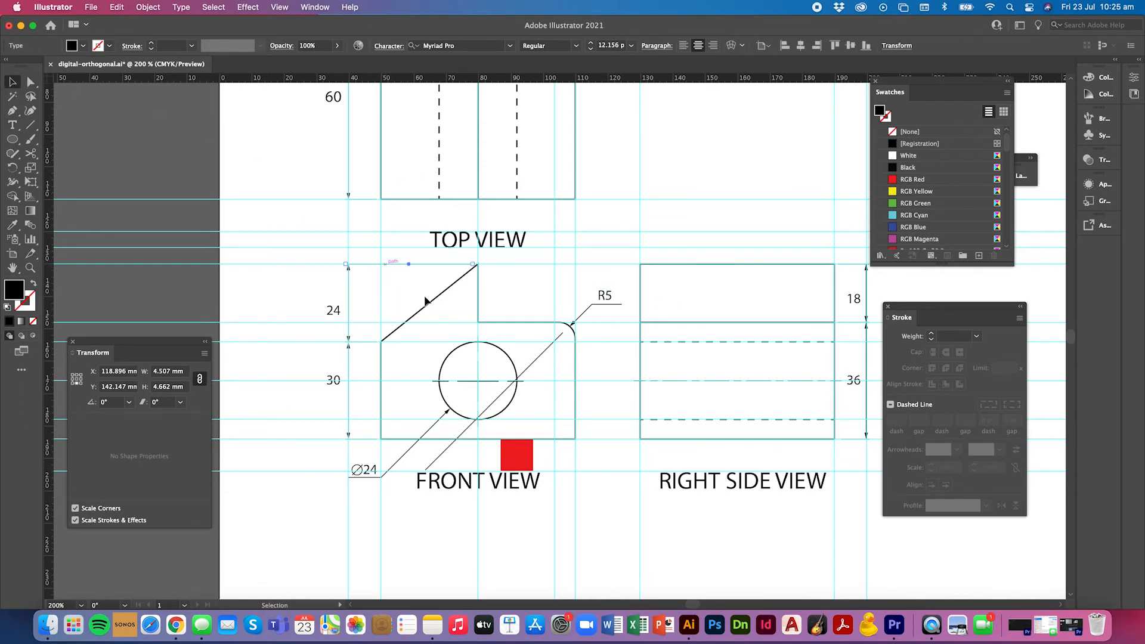
{"action": "left_click", "coordinate": [504, 395]}
{"action": "key", "text": "Delete"}
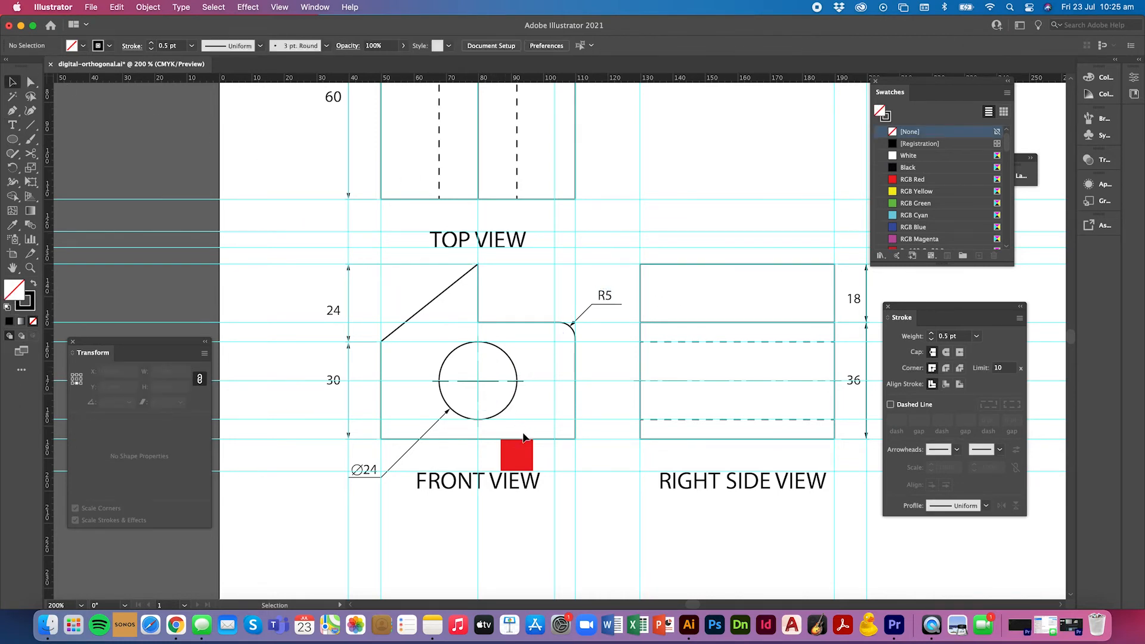
{"action": "left_click", "coordinate": [522, 454]}
{"action": "key", "text": "Delete"}
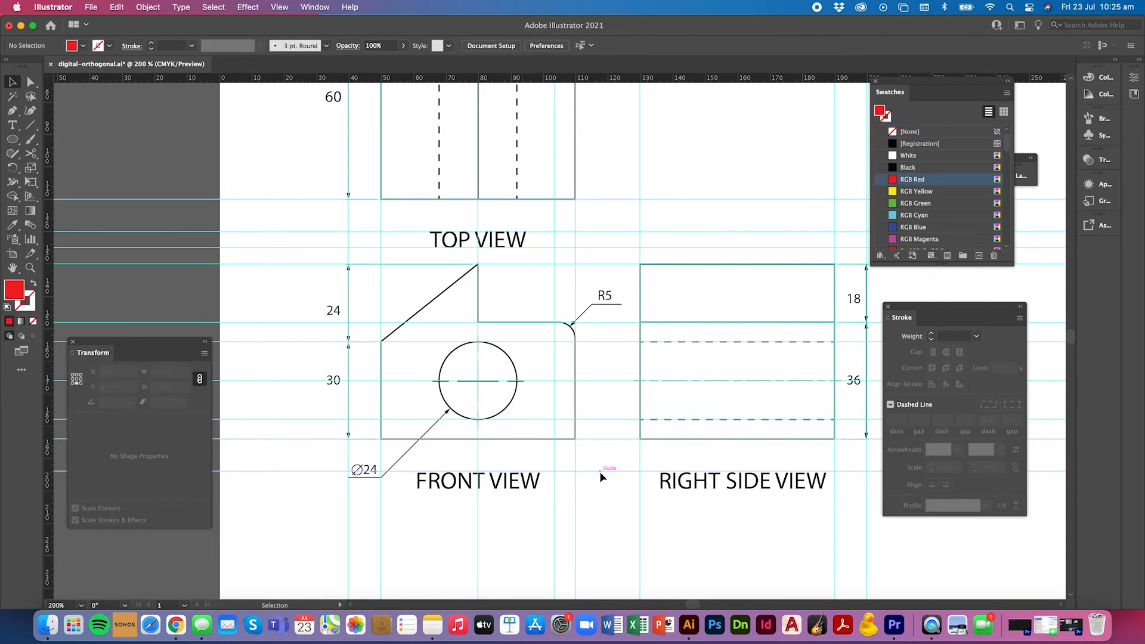
- Hide the guides to check the dimensioned views and save the drawing
{"action": "key", "text": "super+semicolon"}
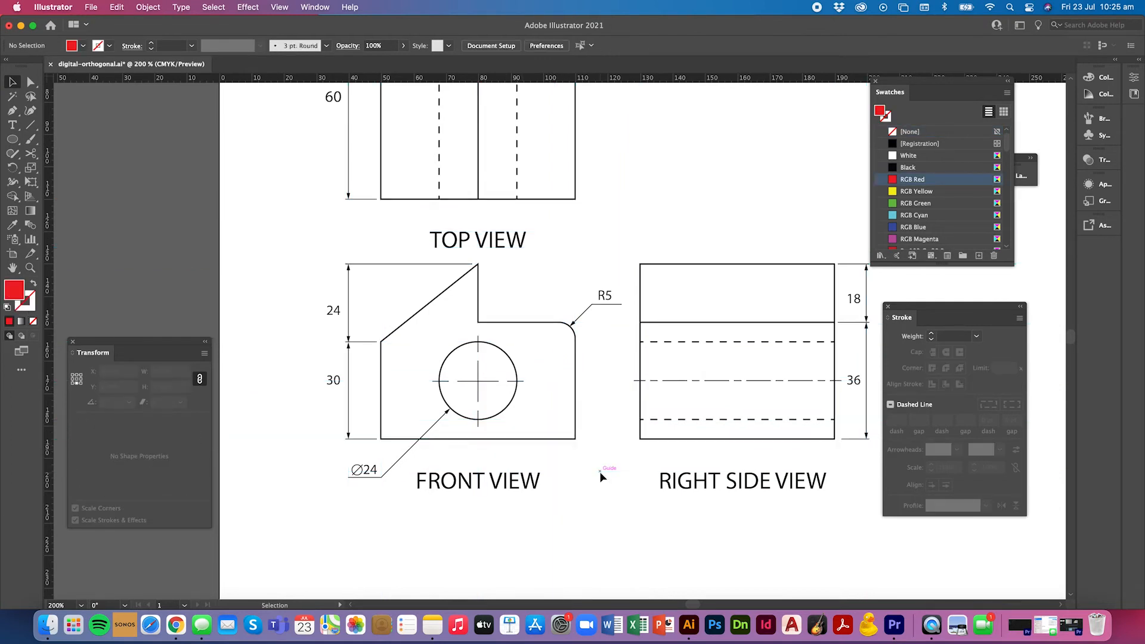
{"action": "left_click_drag", "start_coordinate": [606, 303], "coordinate": [607, 303]}
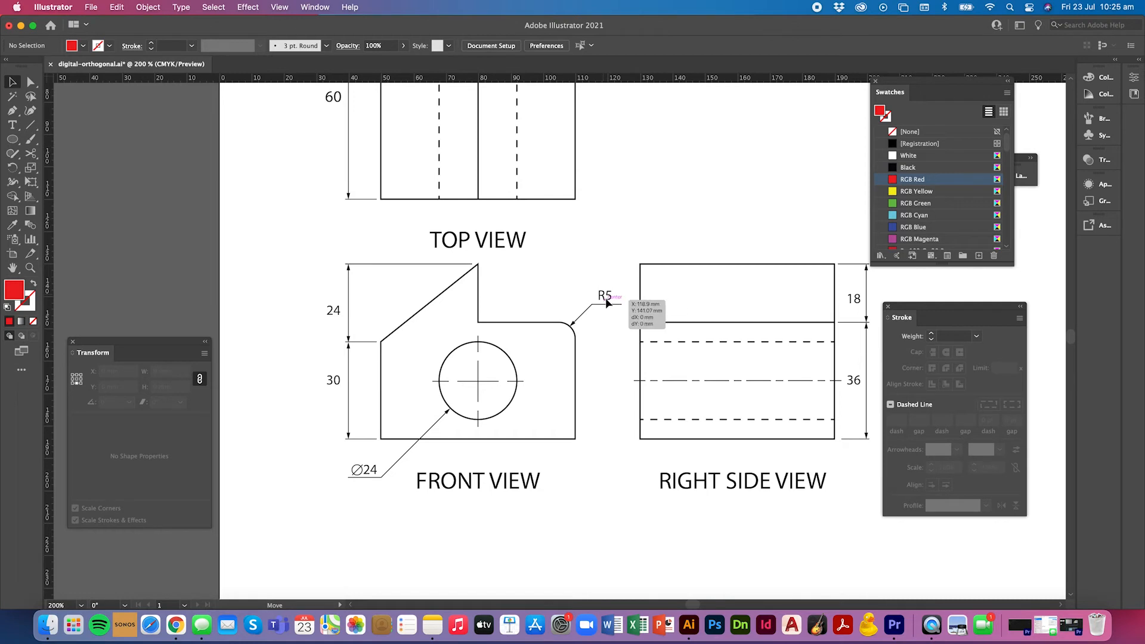
{"action": "left_click", "coordinate": [607, 299]}
{"action": "left_click", "coordinate": [605, 318]}
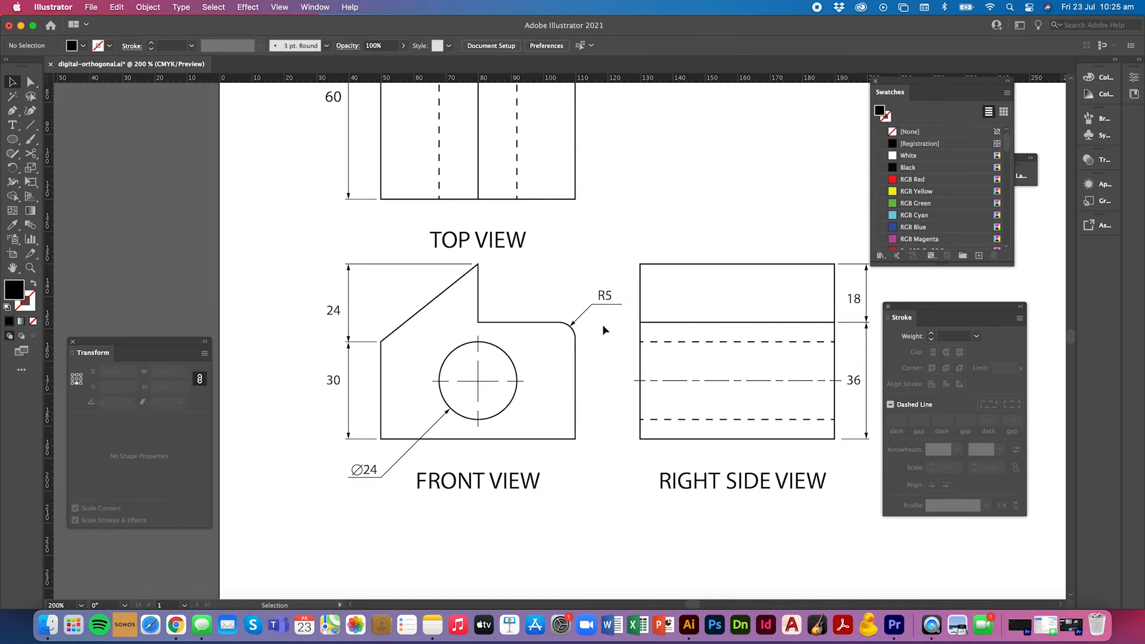
{"action": "key", "text": "super+equal"}
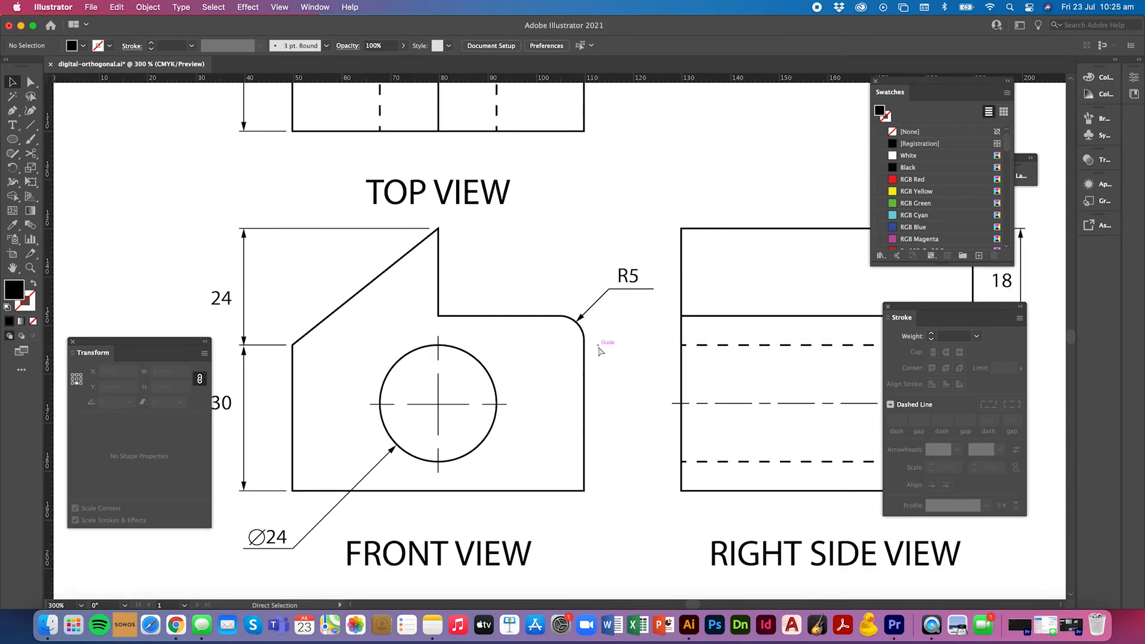
{"action": "key", "text": "super+minus"}
{"action": "key", "text": "super+minus"}
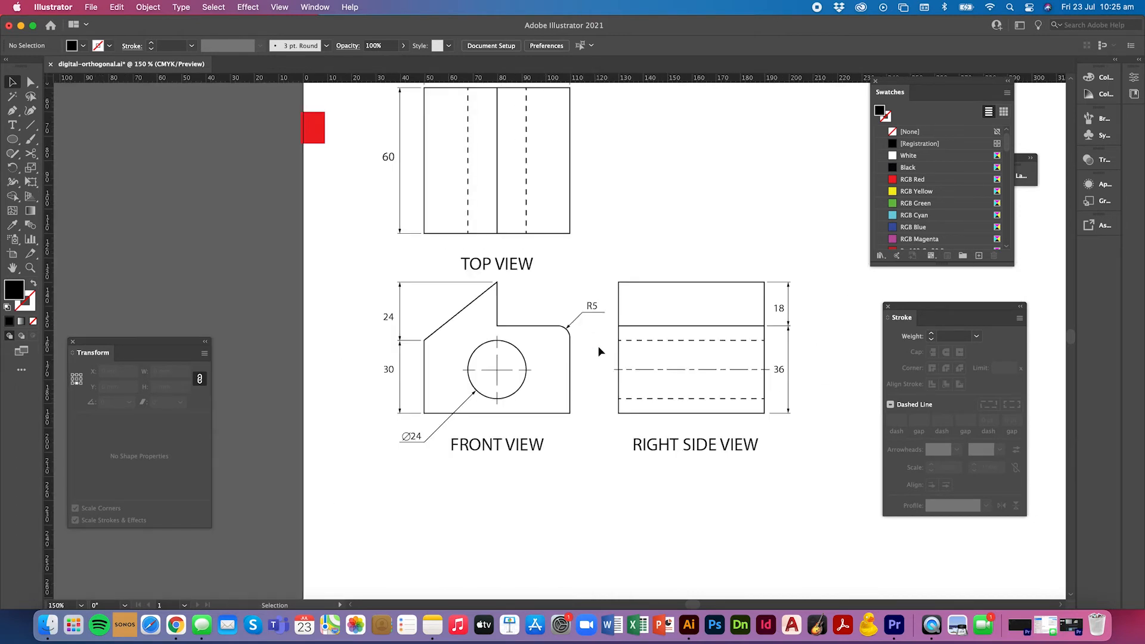
{"action": "scroll", "coordinate": [600, 351], "scroll_direction": "right", "scroll_amount": 2}
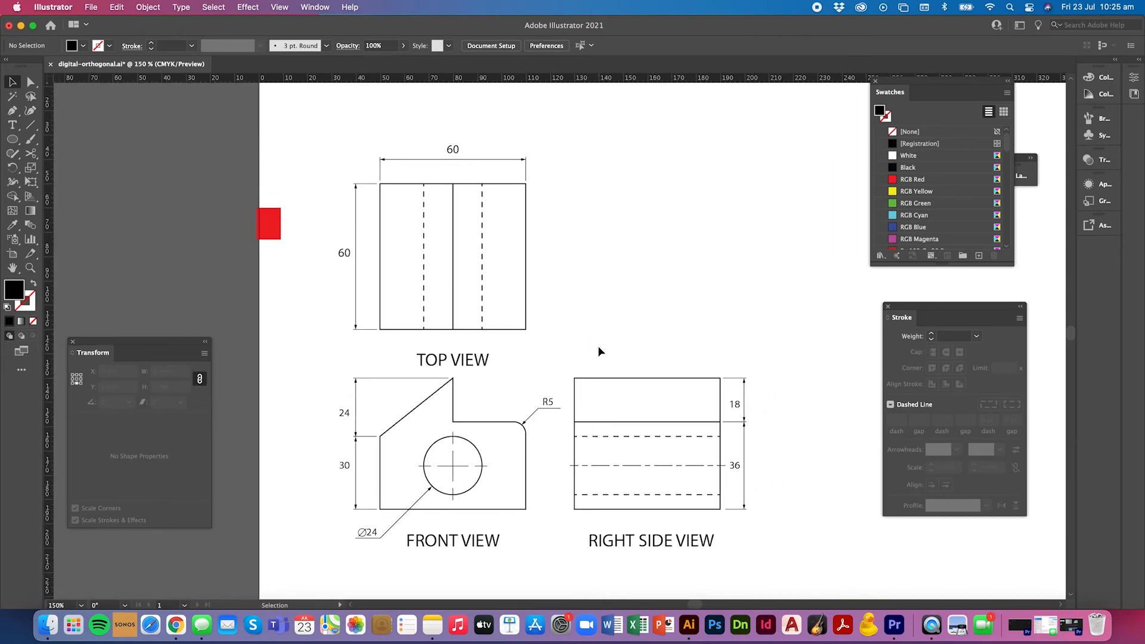
{"action": "key", "text": "super+s"}
{"action": "scroll", "coordinate": [599, 351], "scroll_direction": "right", "scroll_amount": 1}
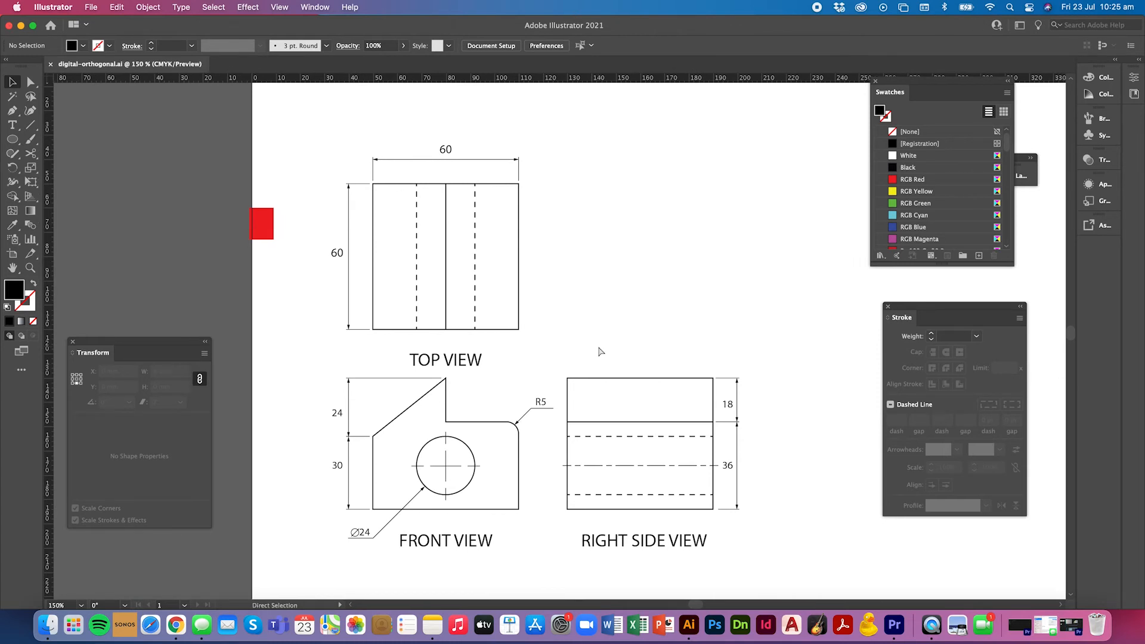
- Show the guides and place a copy of the front view's circle with its centre lines in the empty area beside the top view
{"action": "key", "text": "super+semicolon"}
{"action": "scroll", "coordinate": [600, 351], "scroll_direction": "right", "scroll_amount": 2}
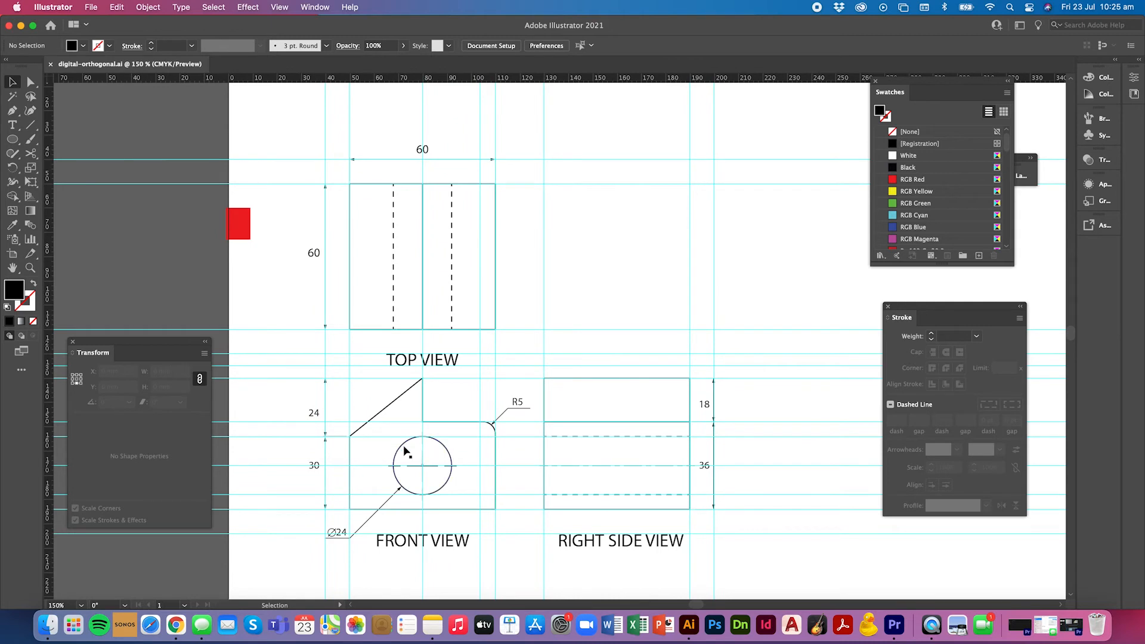
{"action": "left_click", "coordinate": [427, 486]}
{"action": "key", "text": "super+c"}
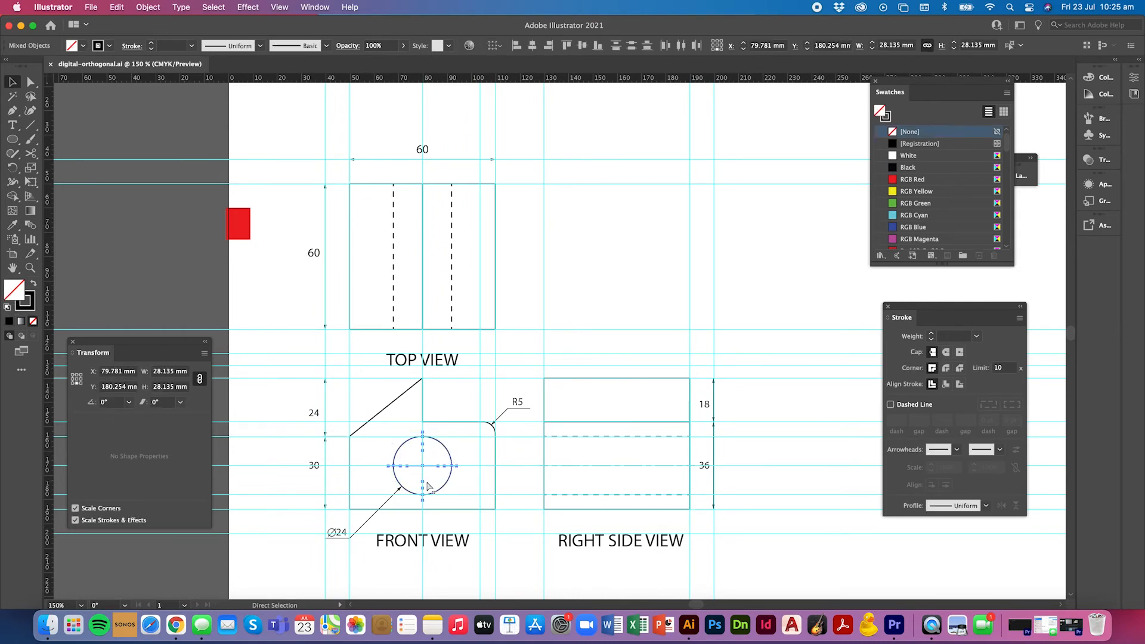
{"action": "key", "text": "super+v"}
{"action": "left_click_drag", "start_coordinate": [559, 324], "coordinate": [567, 138]}
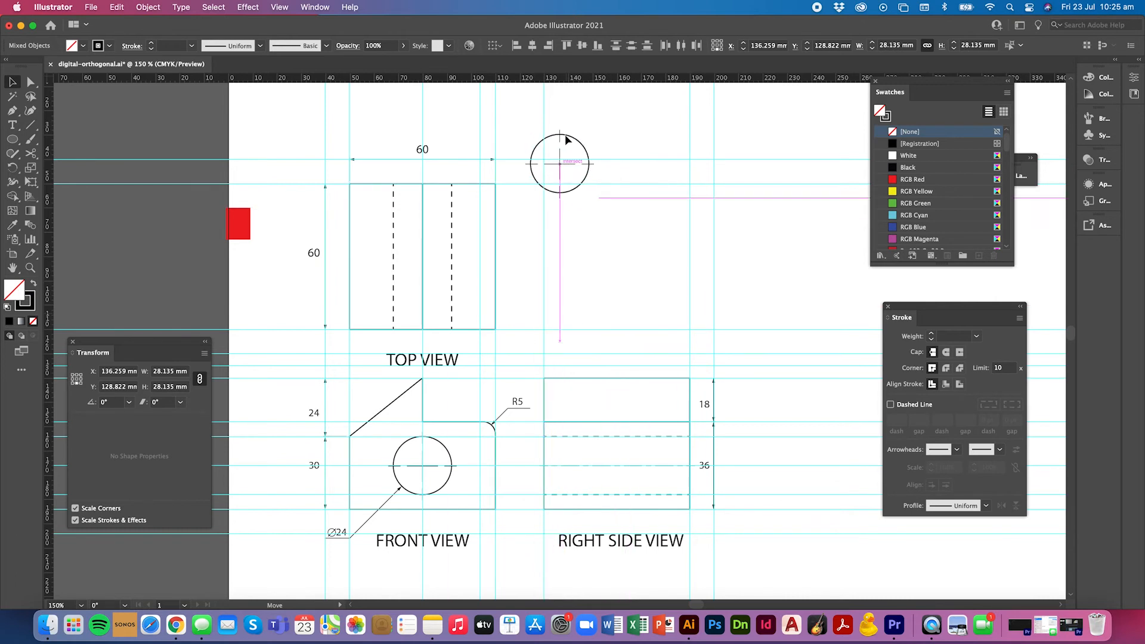
{"action": "left_click", "coordinate": [633, 170]}
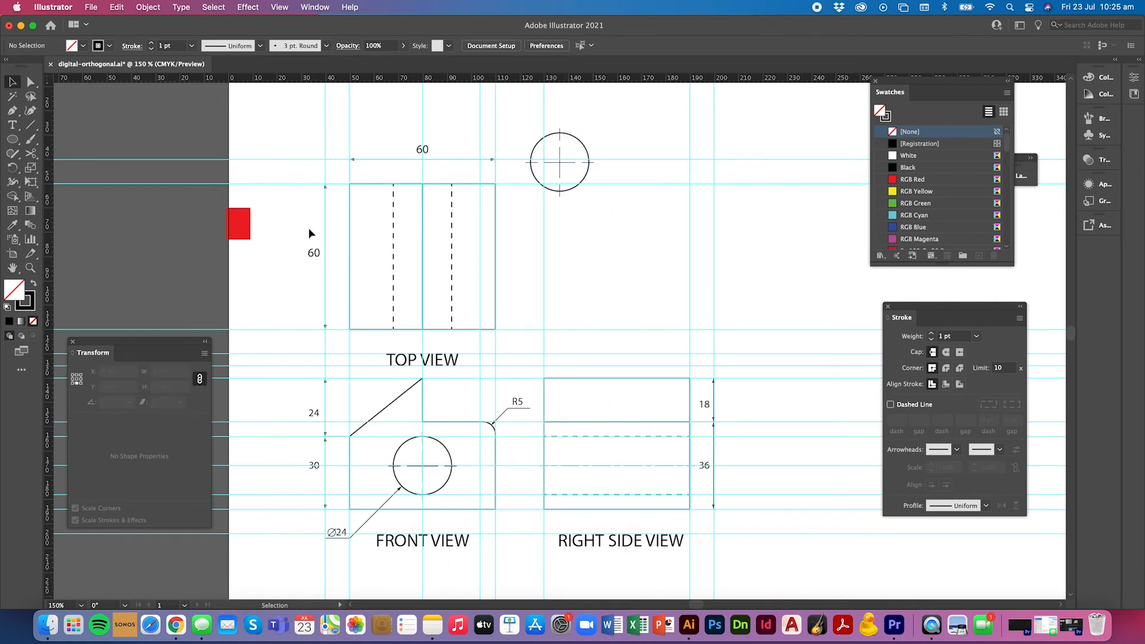
- Move the remaining red rectangle below the copied circle and resize it to 40 mm wide by 16 mm high with unlinked proportions
{"action": "left_click_drag", "start_coordinate": [246, 227], "coordinate": [591, 248]}
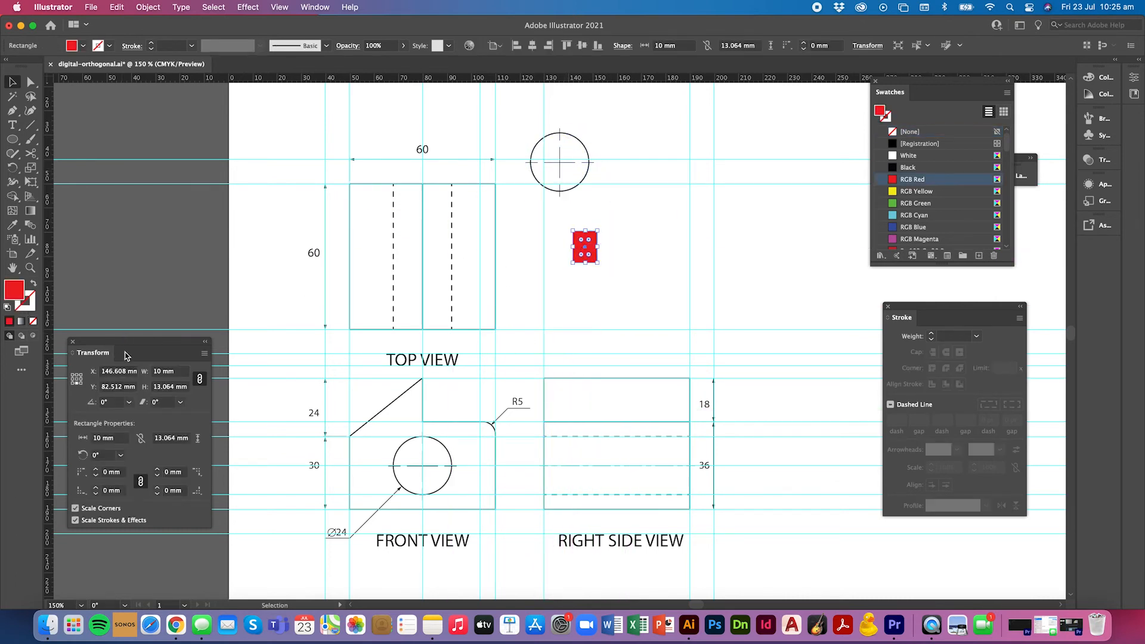
{"action": "left_click", "coordinate": [199, 381]}
{"action": "left_click", "coordinate": [181, 373]}
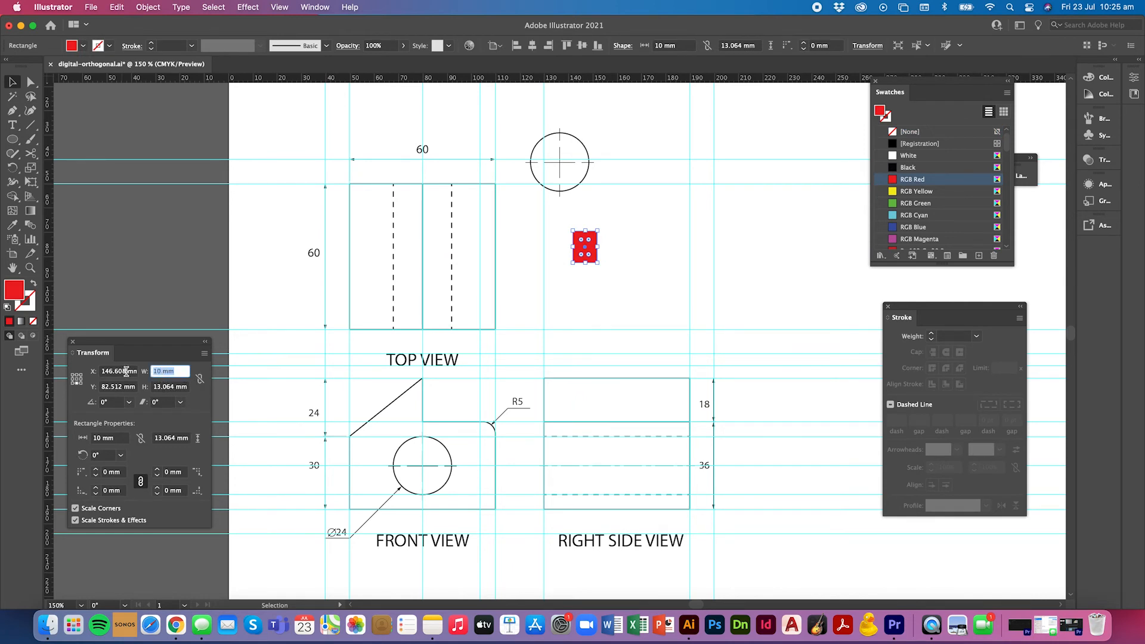
{"action": "type", "text": "40"}
{"action": "key", "text": "Tab"}
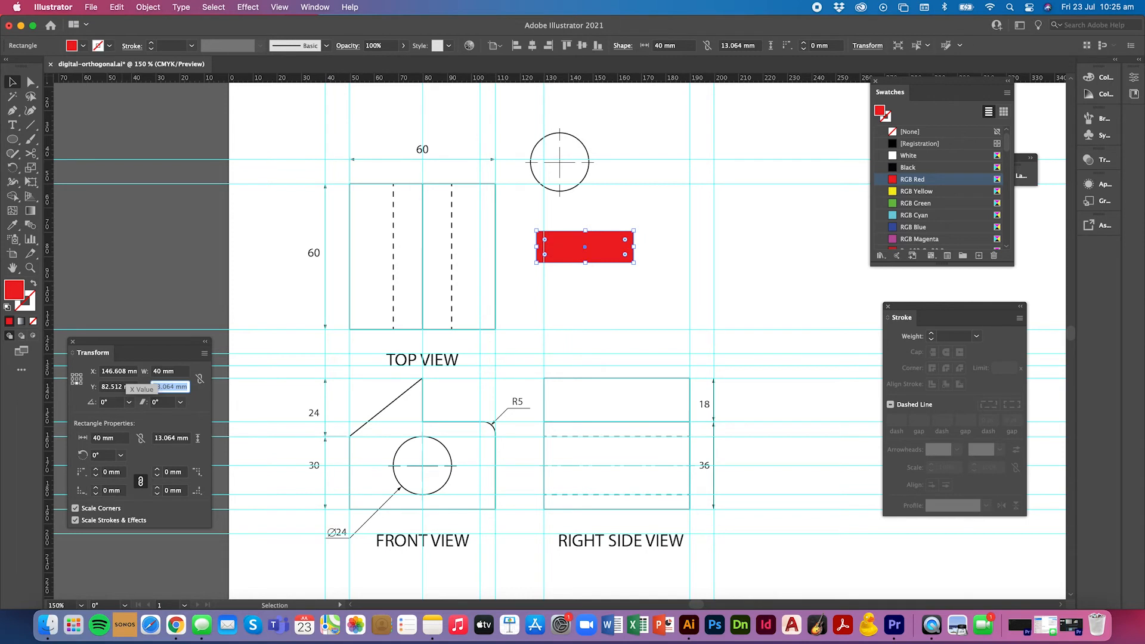
{"action": "key", "text": "BackSpace"}
{"action": "key", "text": "Return"}
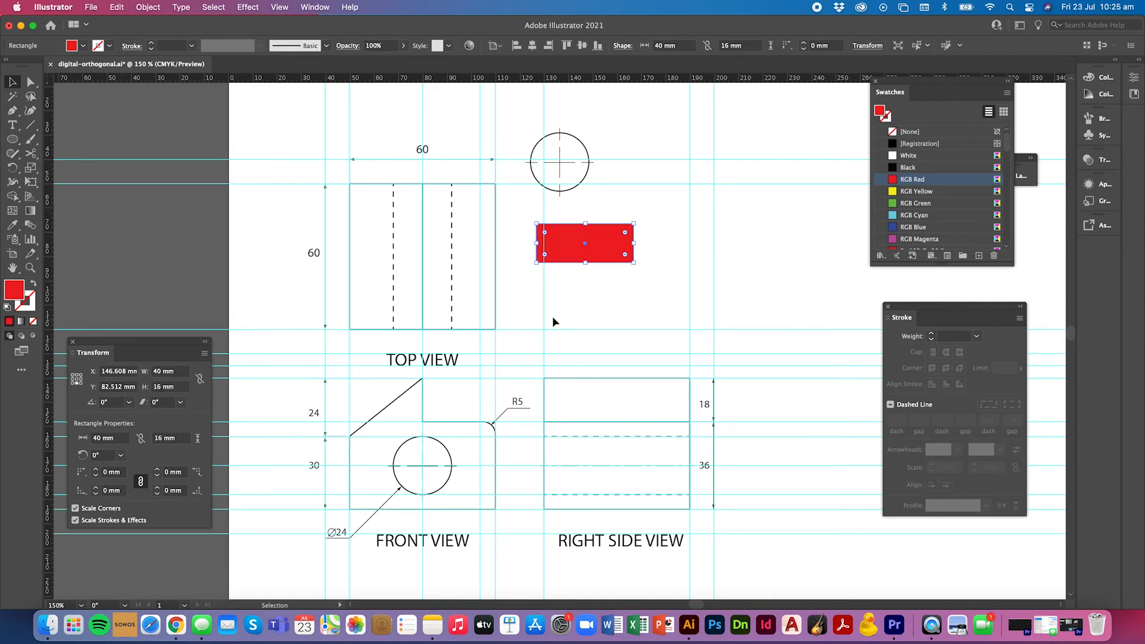
- Align the red rectangle's top edge with the top view's upper edge guide and its right edge with the right side view's right edge guide
{"action": "left_click", "coordinate": [623, 267]}
{"action": "left_click_drag", "start_coordinate": [624, 247], "coordinate": [674, 213]}
{"action": "key", "text": "super+equal"}
{"action": "key", "text": "super+equal"}
{"action": "key", "text": "super+equal"}
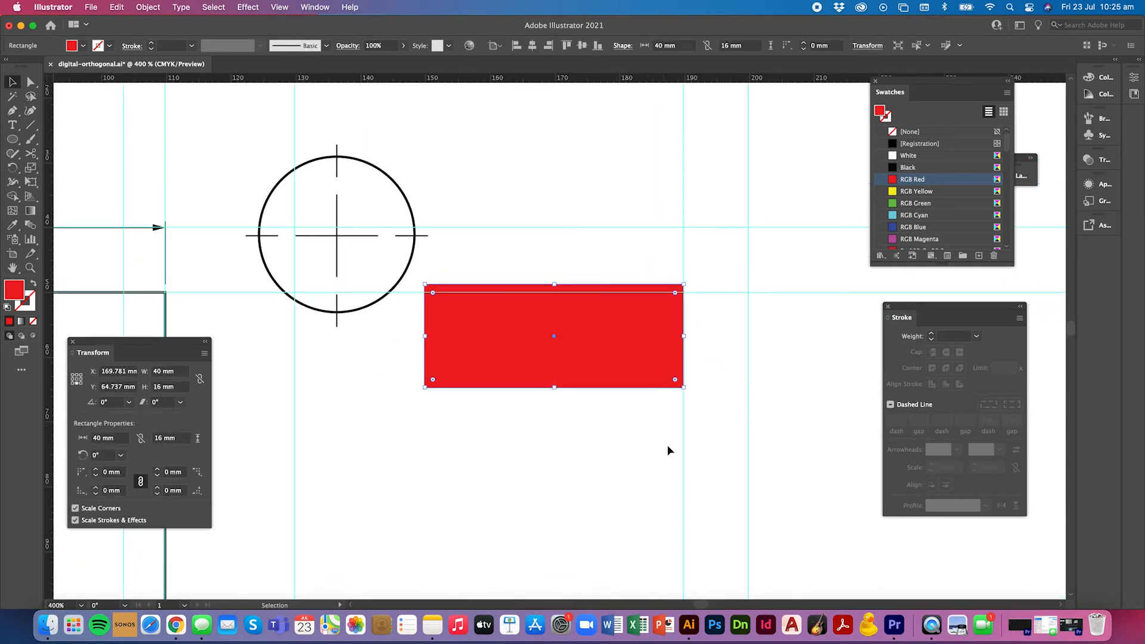
{"action": "left_click_drag", "start_coordinate": [674, 381], "coordinate": [666, 368]}
- Place a horizontal guide through the centre of the 40 by 16 mm red rectangle
{"action": "left_click_drag", "start_coordinate": [667, 82], "coordinate": [690, 344]}
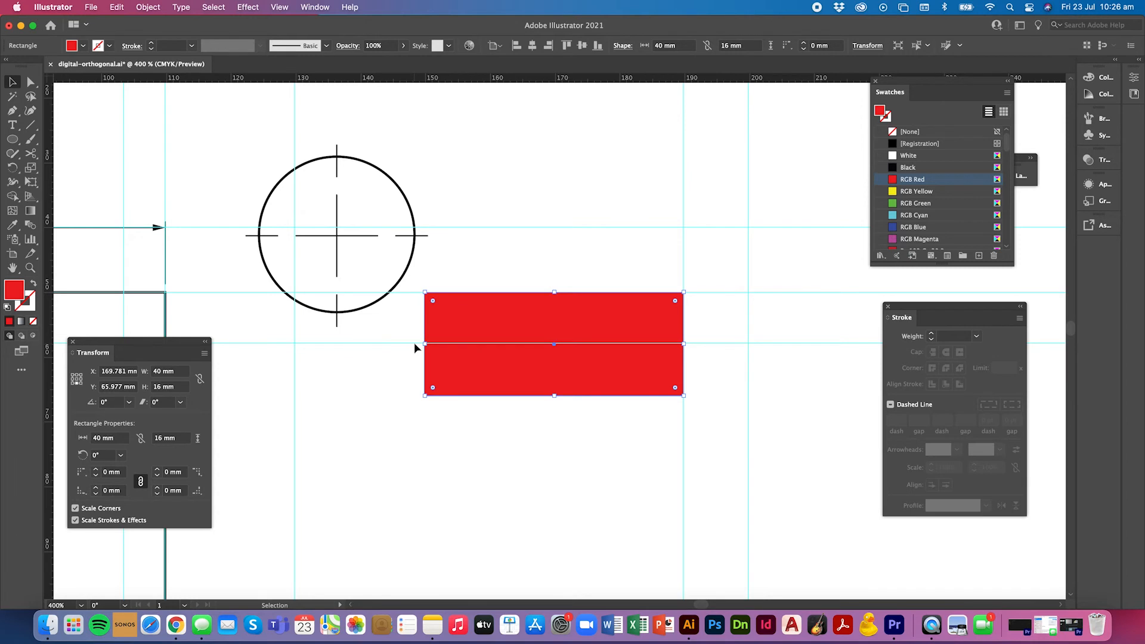
{"action": "key", "text": "super+z"}
{"action": "left_click_drag", "start_coordinate": [524, 79], "coordinate": [554, 349]}
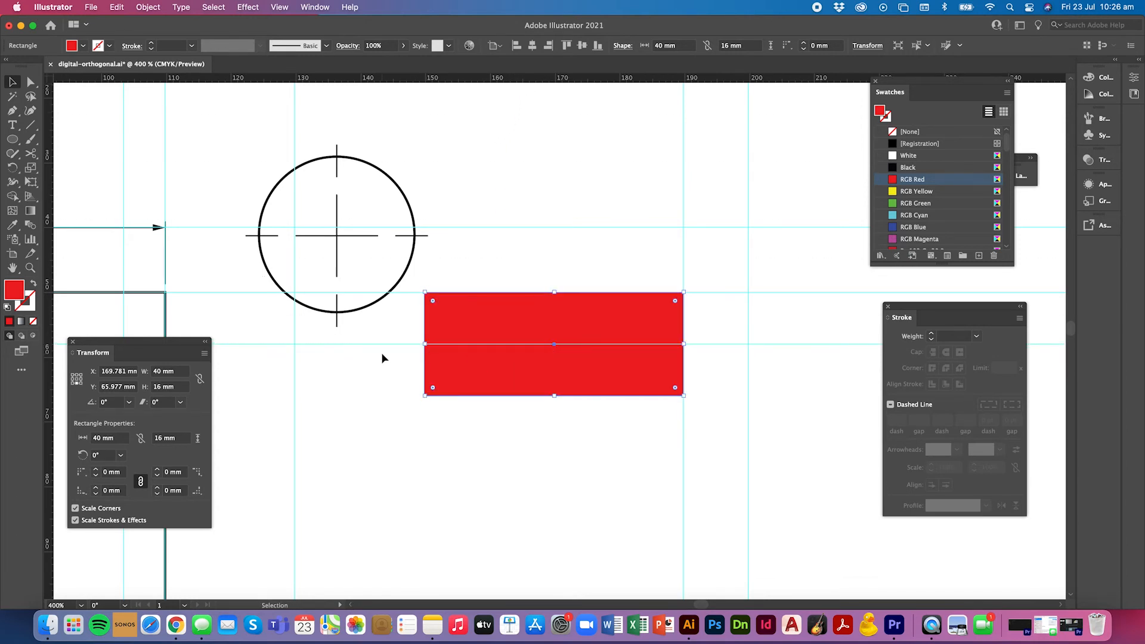
{"action": "left_click", "coordinate": [381, 352]}
{"action": "left_click", "coordinate": [426, 365]}
- Make the rectangle a 16 mm square against the right side view's right edge guide and add a vertical guide along its left edge
{"action": "left_click", "coordinate": [200, 378]}
{"action": "left_click", "coordinate": [199, 380]}
{"action": "left_click_drag", "start_coordinate": [179, 371], "coordinate": [142, 371]}
{"action": "type", "text": "16"}
{"action": "key", "text": "Return"}
{"action": "left_click_drag", "start_coordinate": [535, 363], "coordinate": [613, 364]}
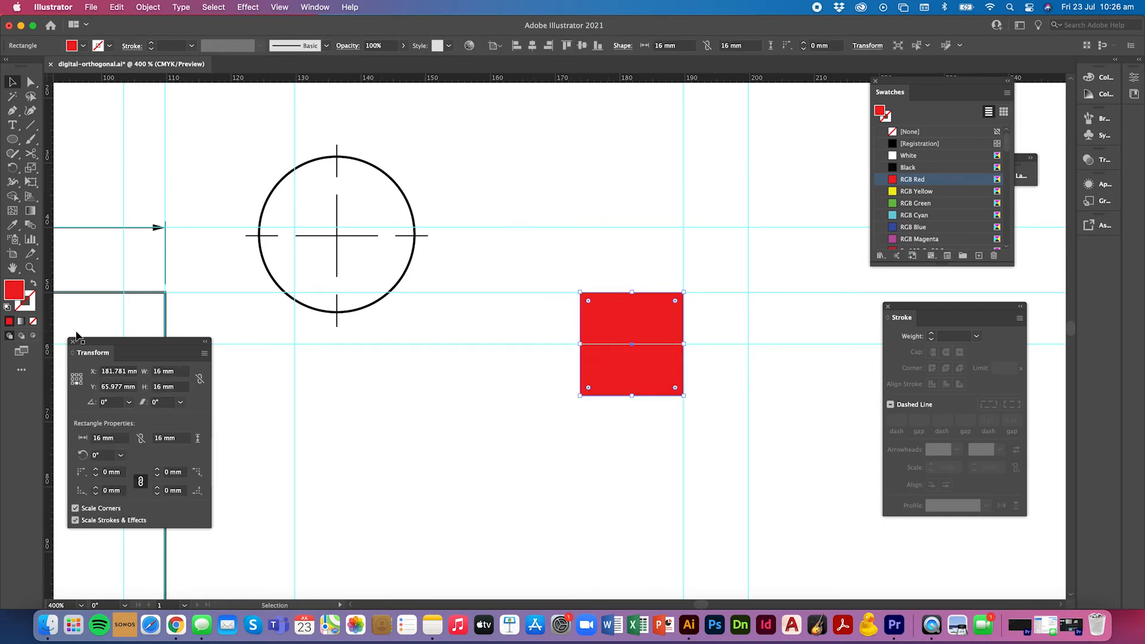
{"action": "left_click", "coordinate": [583, 366]}
- Scale the square proportionally to 8 mm, place it left of the new vertical guide, and mark its left edge with another guide
{"action": "left_click", "coordinate": [200, 381]}
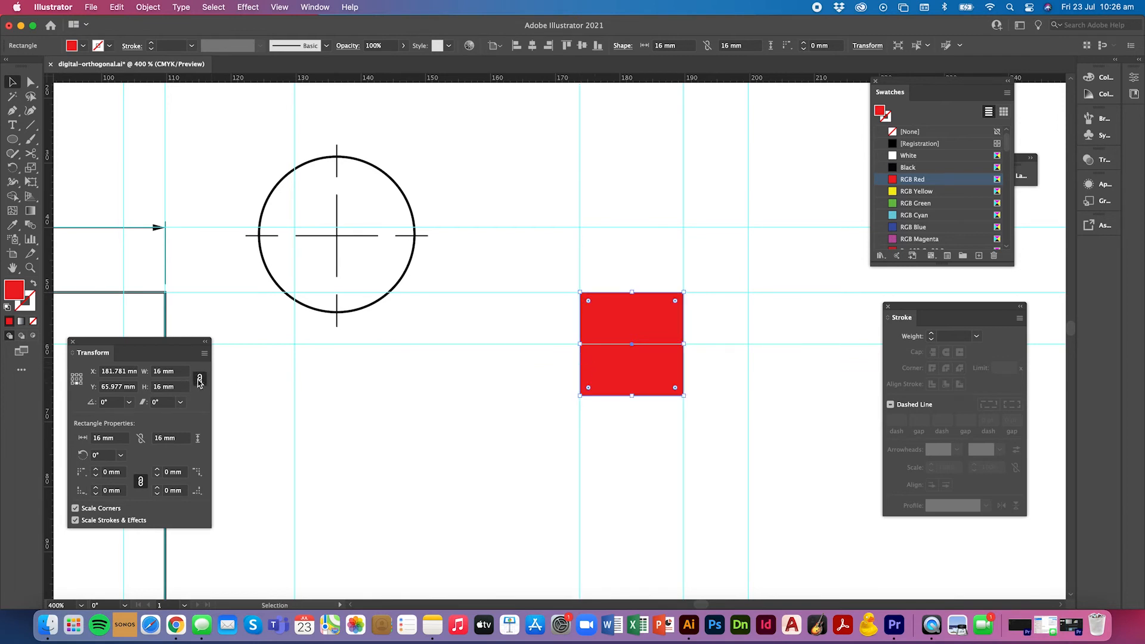
{"action": "left_click", "coordinate": [180, 372]}
{"action": "type", "text": "8"}
{"action": "key", "text": "Return"}
{"action": "left_click", "coordinate": [564, 430]}
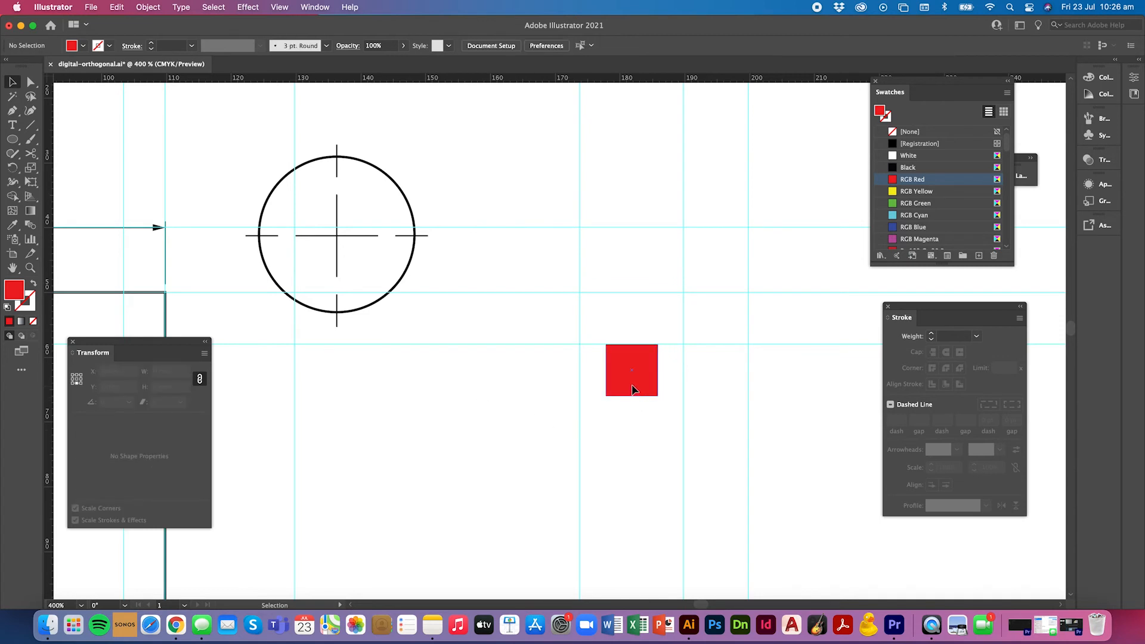
{"action": "left_click_drag", "start_coordinate": [633, 388], "coordinate": [555, 341]}
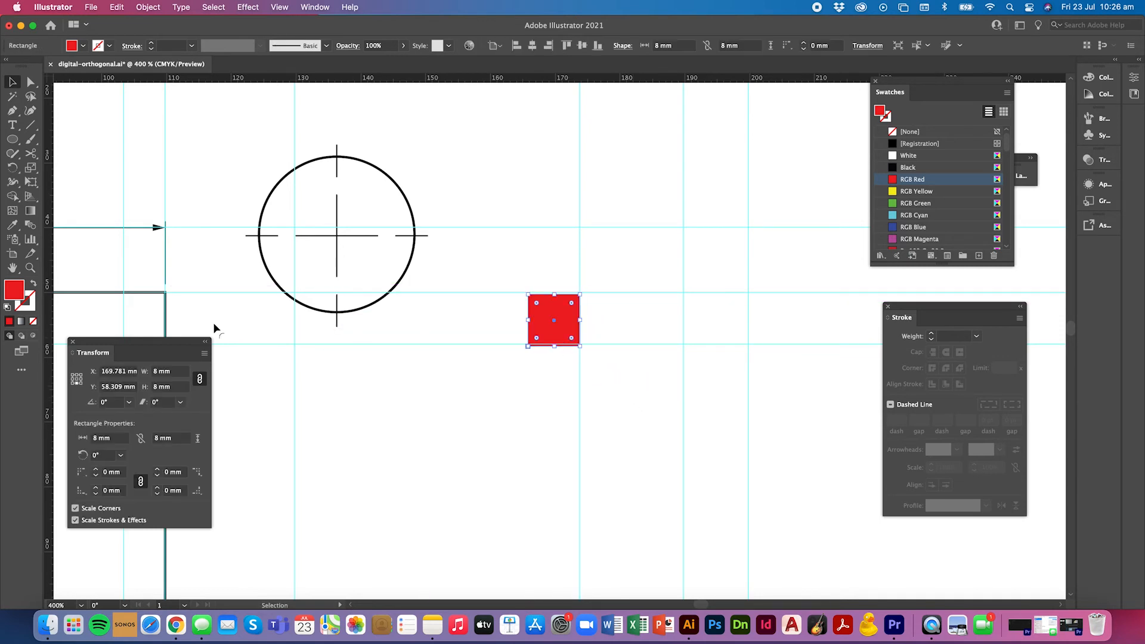
{"action": "left_click_drag", "start_coordinate": [55, 320], "coordinate": [528, 346]}
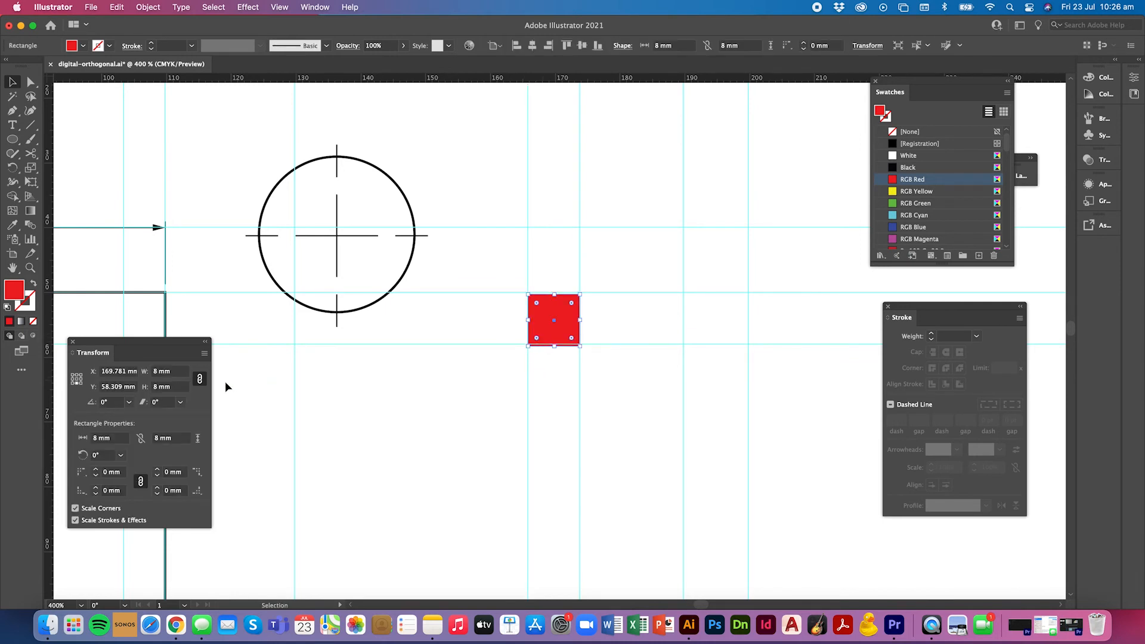
- Enlarge the square to 16 mm and fit its right edge to the newest vertical guide and its top to the top view's upper edge guide
{"action": "left_click", "coordinate": [166, 371]}
{"action": "type", "text": "16"}
{"action": "key", "text": "Return"}
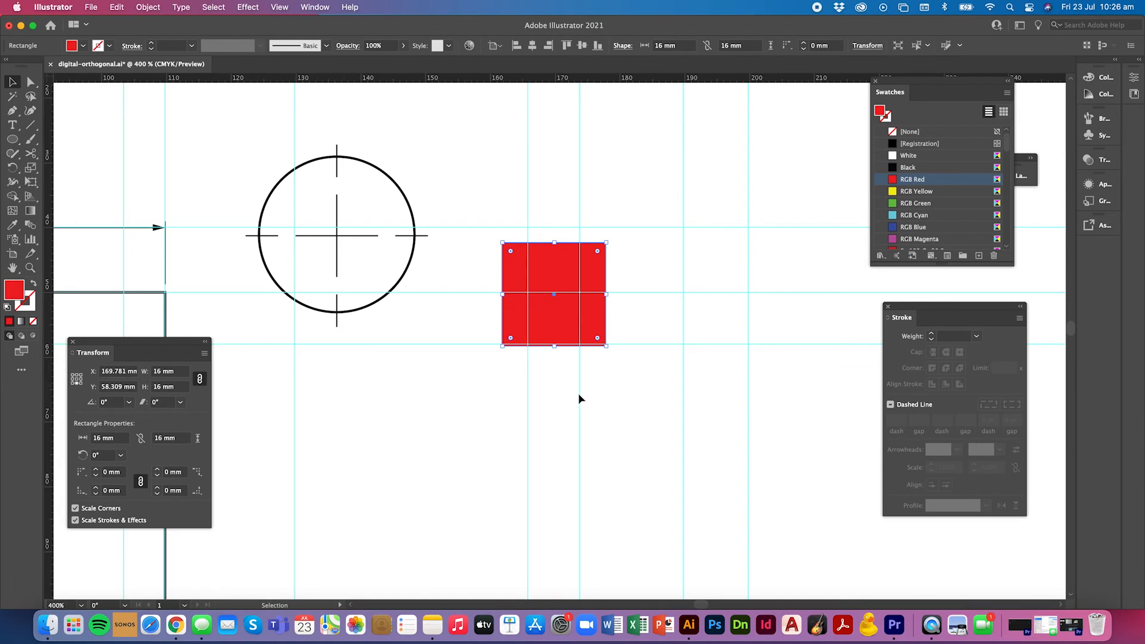
{"action": "left_click_drag", "start_coordinate": [576, 326], "coordinate": [498, 375]}
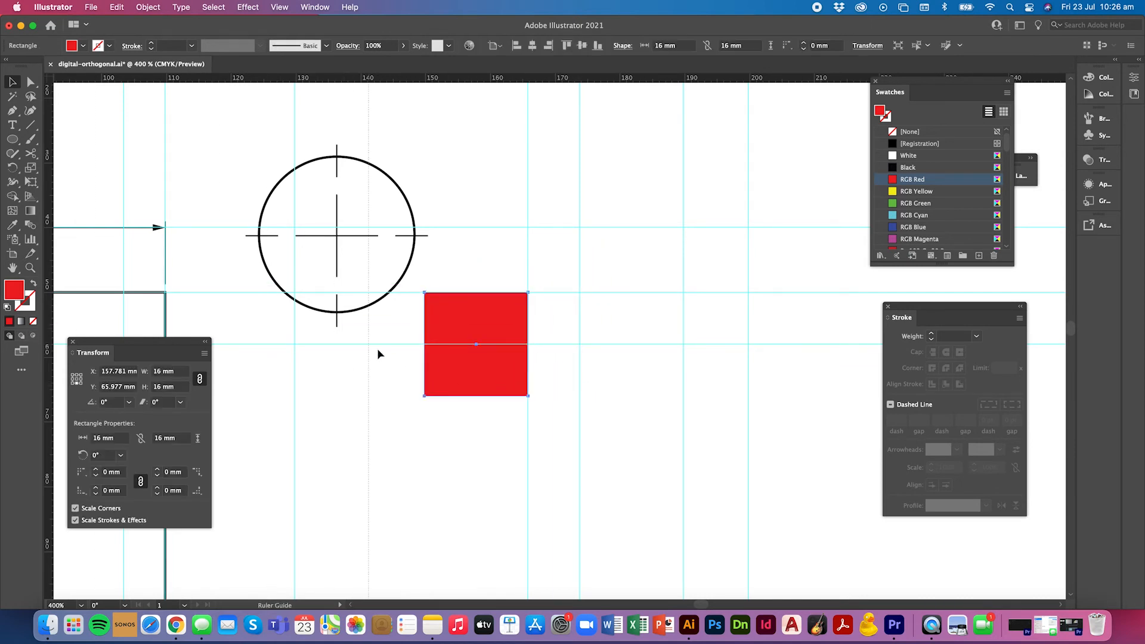
- Add guides along the 16 mm square's left and bottom edges and a vertical guide through its centre
{"action": "left_click_drag", "start_coordinate": [426, 358], "coordinate": [425, 358]}
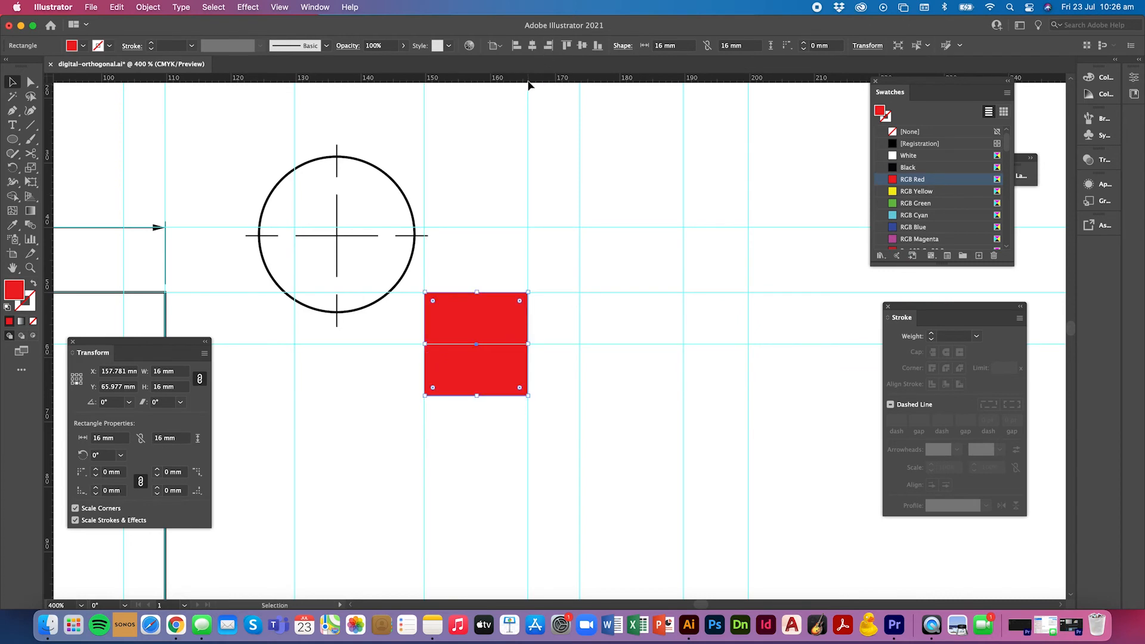
{"action": "left_click_drag", "start_coordinate": [528, 83], "coordinate": [528, 398]}
{"action": "left_click", "coordinate": [545, 444]}
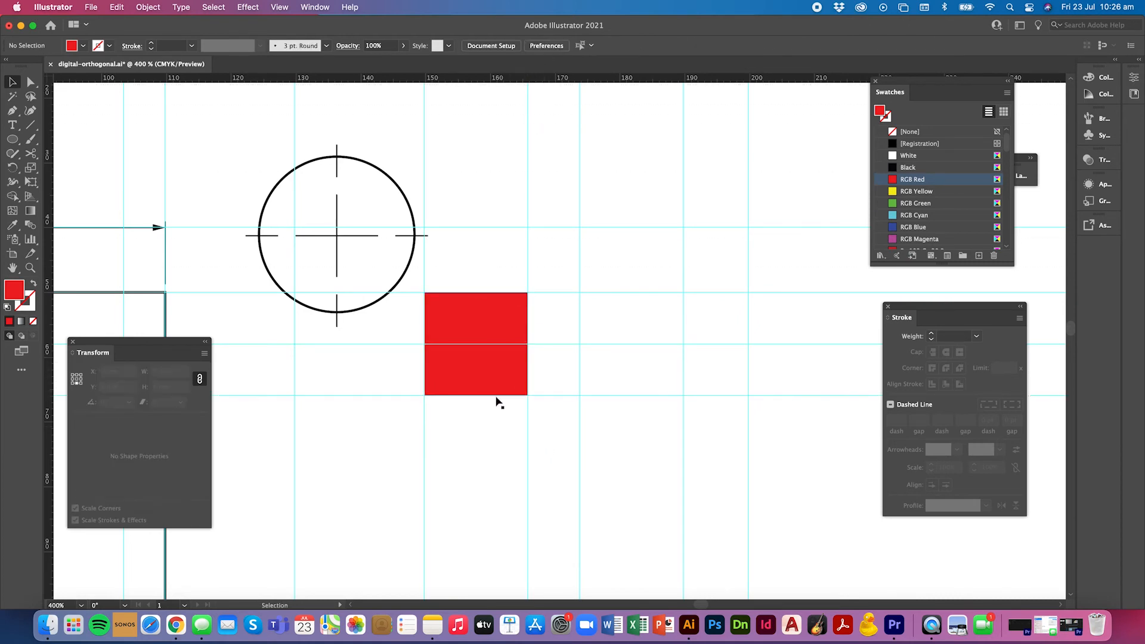
{"action": "left_click", "coordinate": [457, 368]}
{"action": "mouse_move", "coordinate": [51, 327]}
{"action": "left_mouse_down"}
{"action": "mouse_move", "coordinate": [503, 361]}
{"action": "mouse_move", "coordinate": [218, 217]}
{"action": "mouse_move", "coordinate": [402, 283]}
{"action": "mouse_move", "coordinate": [411, 327]}
{"action": "mouse_move", "coordinate": [406, 320]}
{"action": "left_mouse_up"}
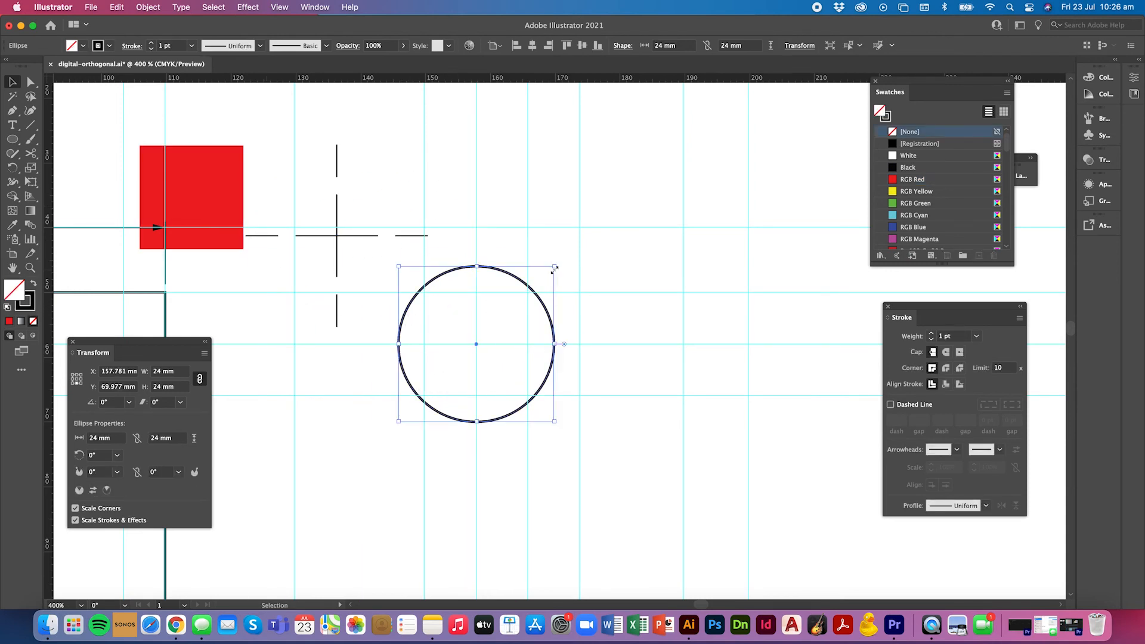
- Scale the copied circle about its centre to 16 mm in diameter so it fits the surrounding guides, and leave it selected
{"action": "left_click_drag", "start_coordinate": [554, 266], "coordinate": [528, 288]}
{"action": "left_click", "coordinate": [382, 285]}
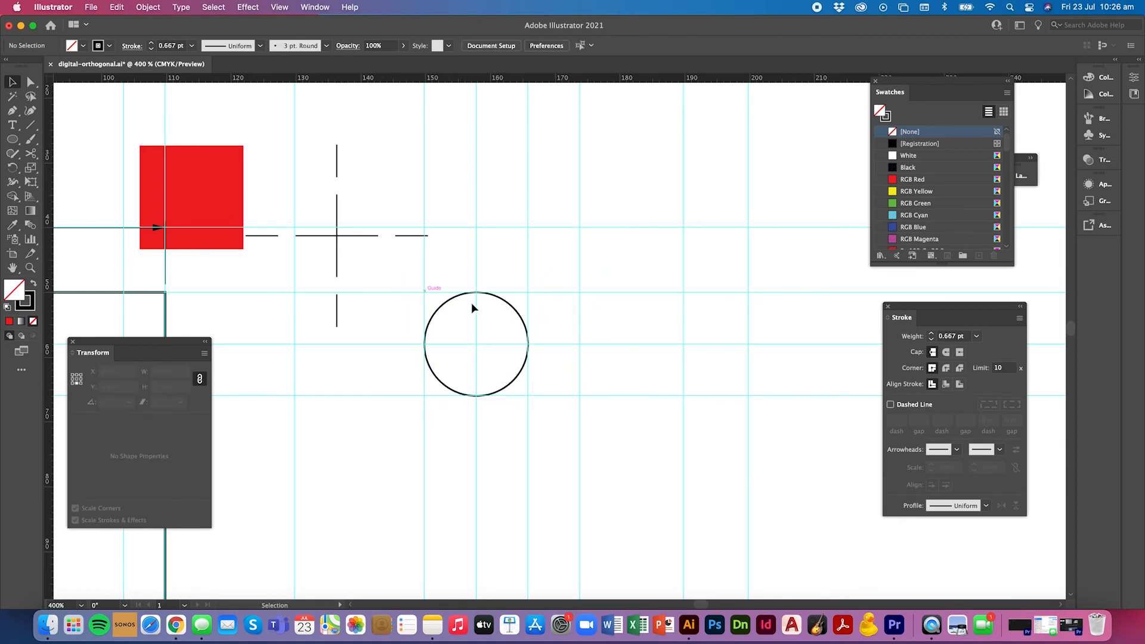
{"action": "left_click", "coordinate": [500, 303]}
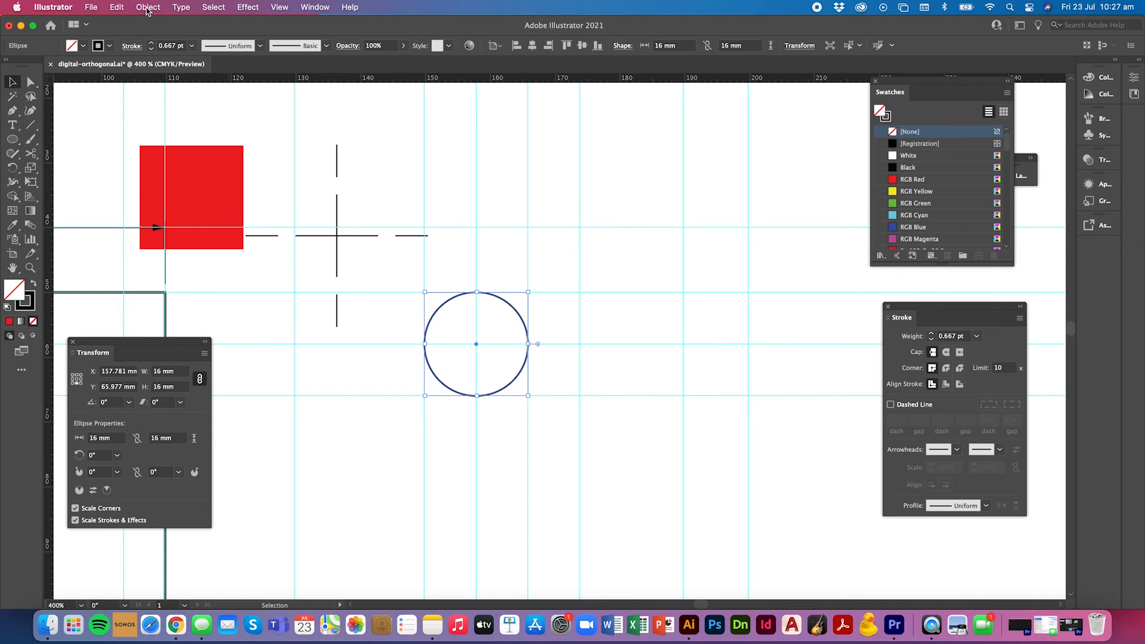
- Copy the 16 mm circle, paste it in place, and scale the copy about its centre to 8 mm in diameter
{"action": "left_click", "coordinate": [117, 8]}
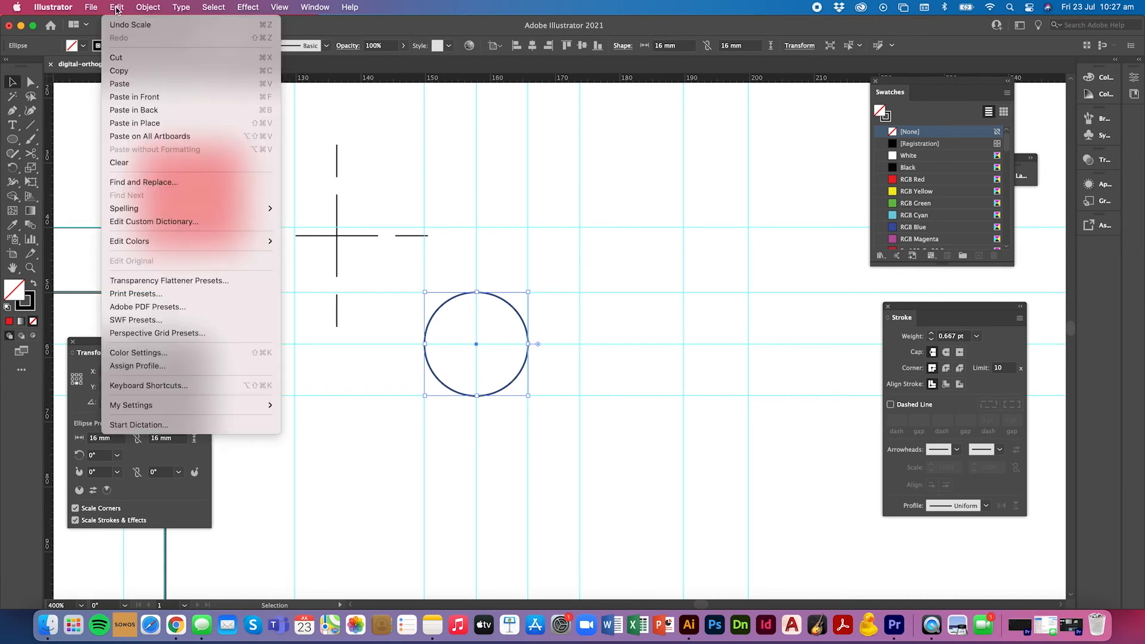
{"action": "left_click", "coordinate": [119, 71]}
{"action": "left_click", "coordinate": [117, 8]}
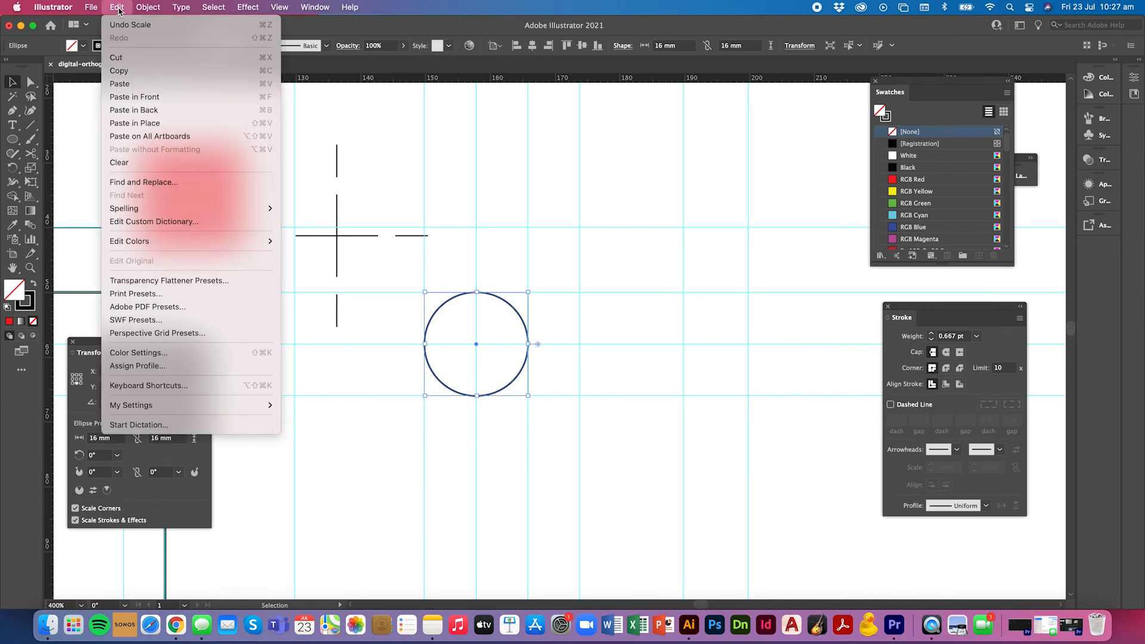
{"action": "left_click", "coordinate": [137, 124]}
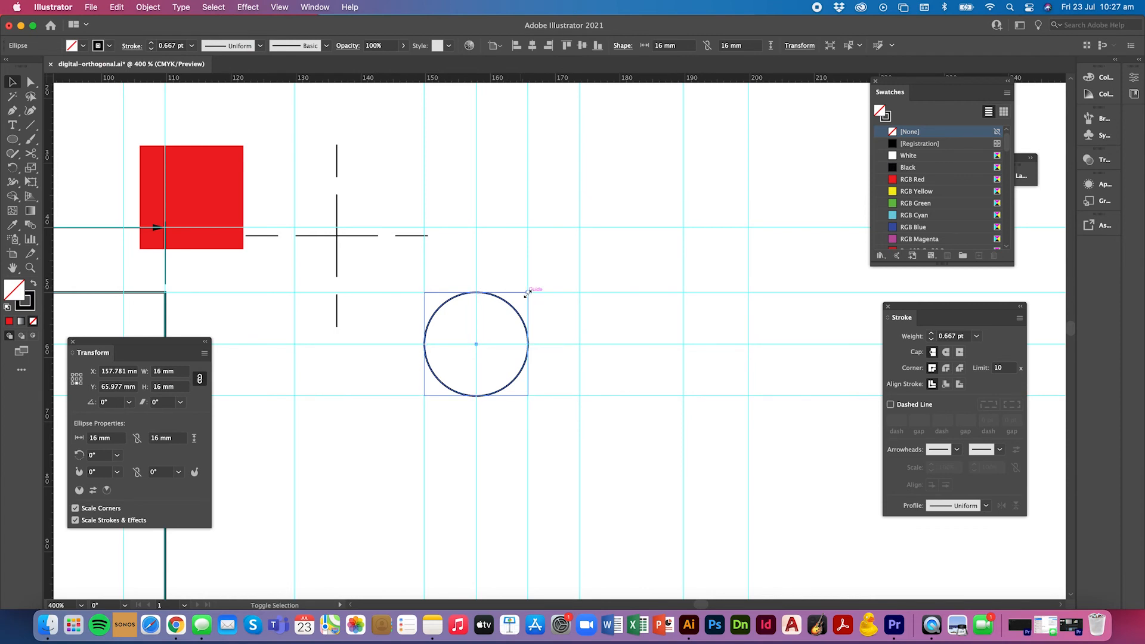
{"action": "left_click_drag", "start_coordinate": [527, 293], "coordinate": [506, 308]}
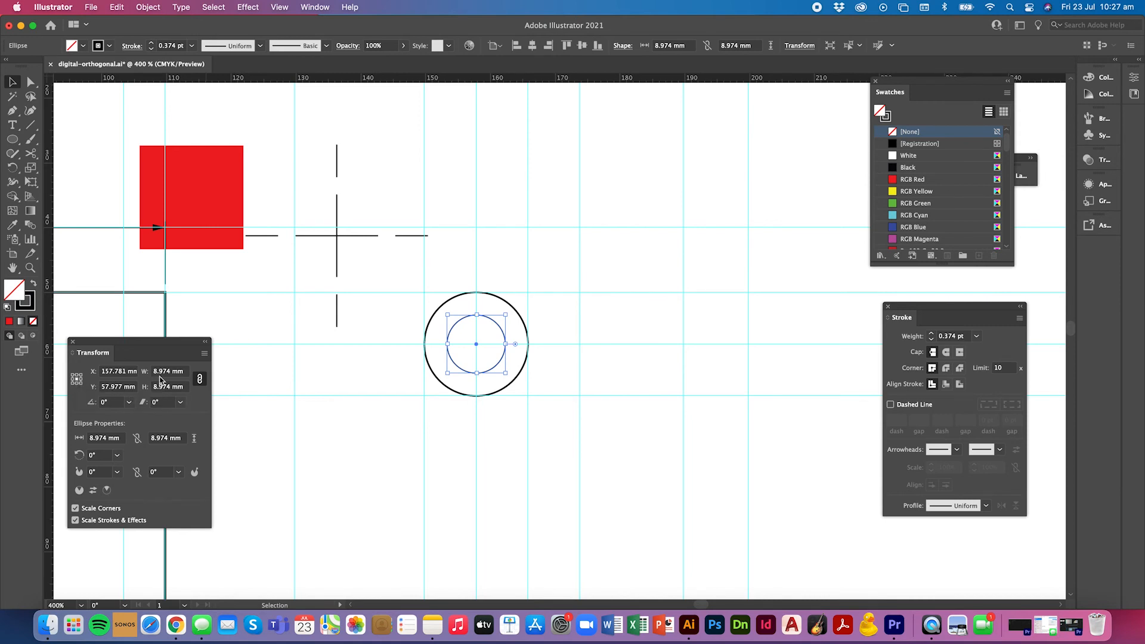
{"action": "left_click", "coordinate": [185, 373]}
{"action": "type", "text": "8"}
{"action": "key", "text": "Return"}
{"action": "left_click", "coordinate": [537, 423]}
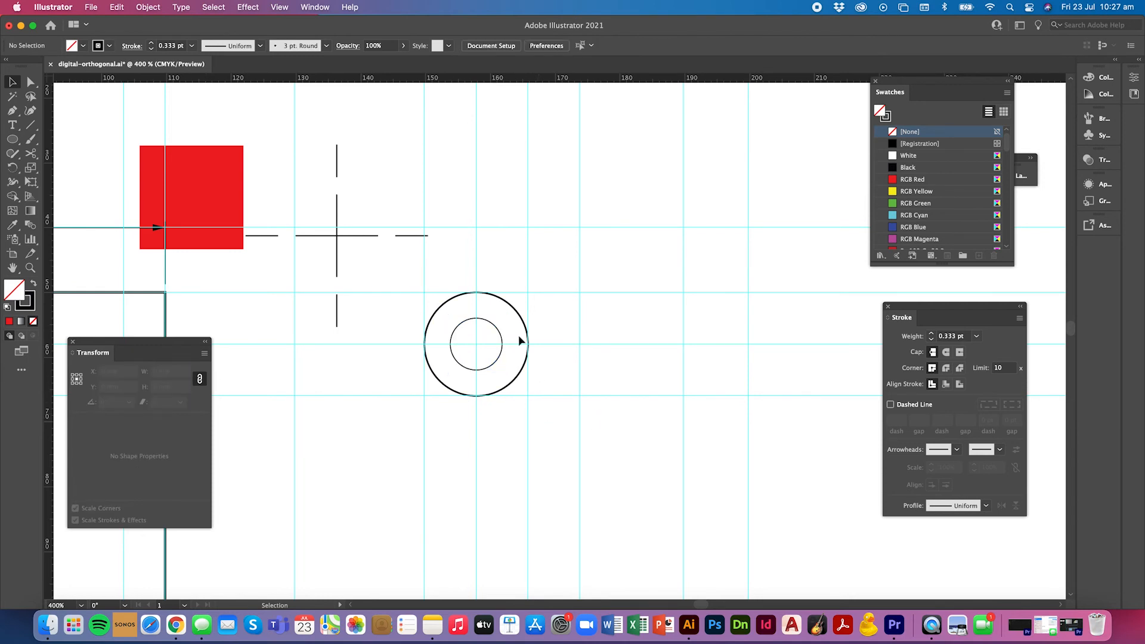
- Shift the centre mark nearer the circles, and set both concentric circles' stroke weight to 1 pt
{"action": "left_click_drag", "start_coordinate": [340, 240], "coordinate": [401, 251]}
{"action": "left_click", "coordinate": [402, 248]}
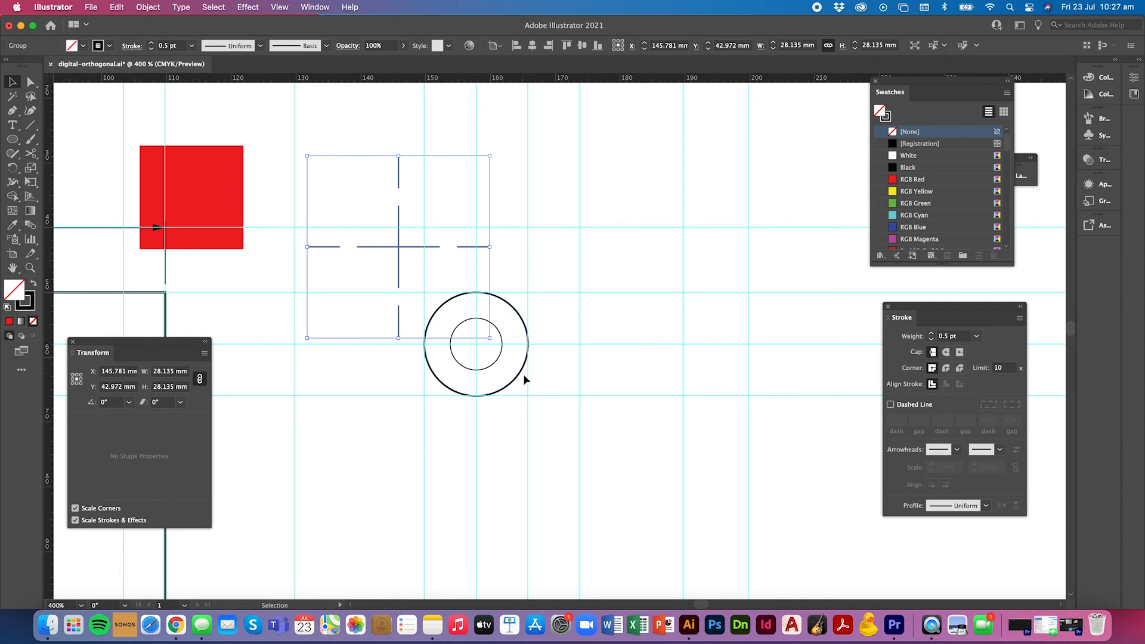
{"action": "left_click", "coordinate": [478, 354]}
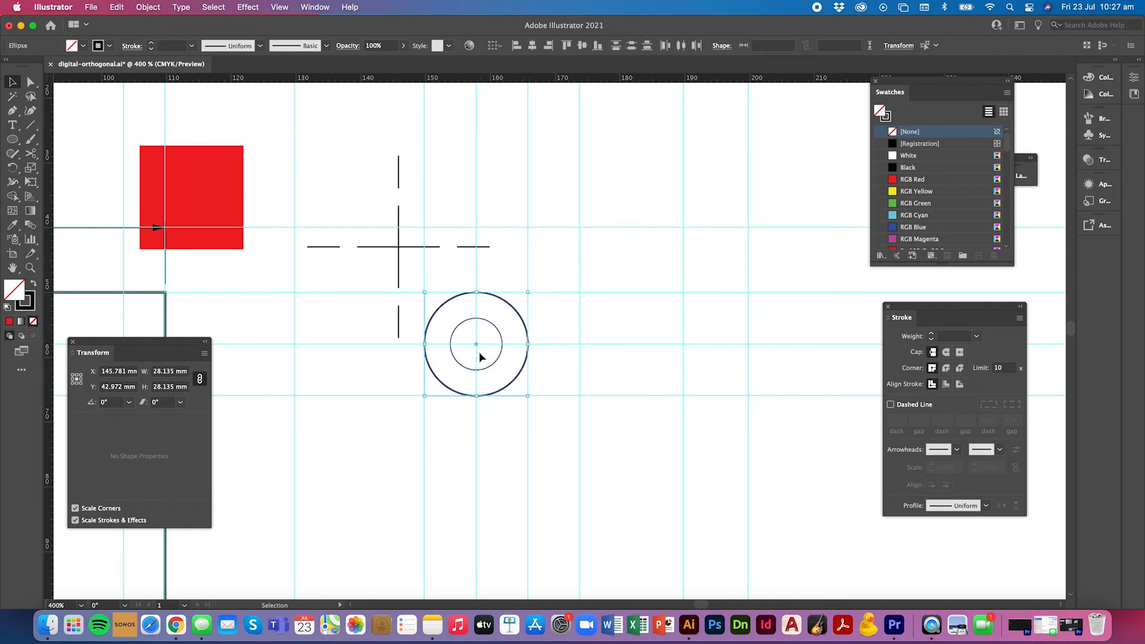
{"action": "left_click", "coordinate": [191, 46]}
{"action": "left_click", "coordinate": [208, 98]}
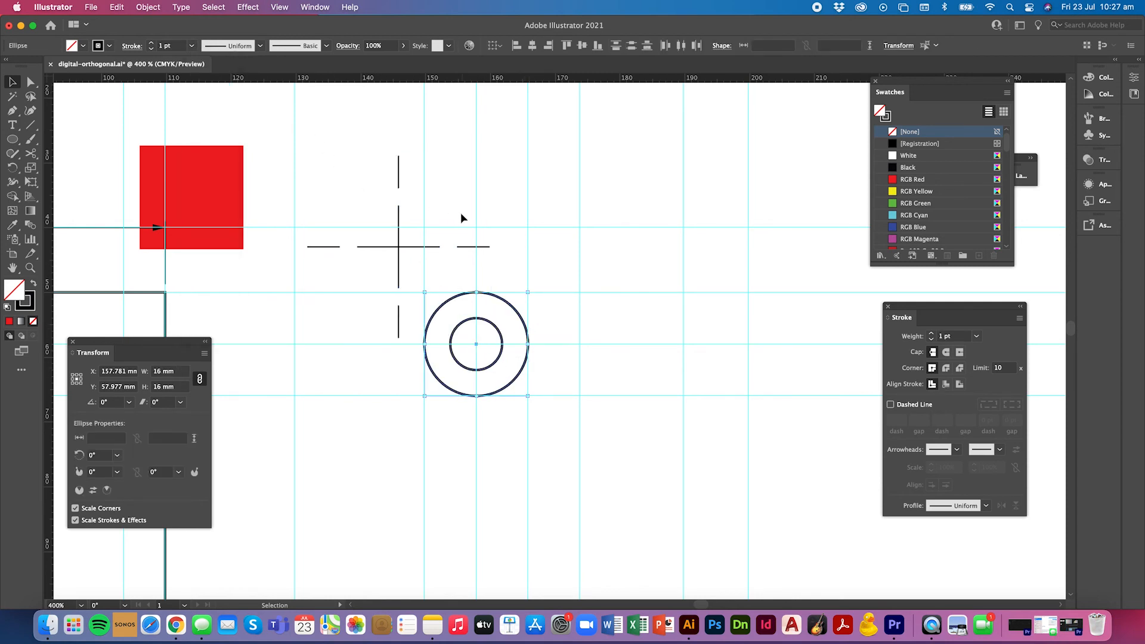
{"action": "left_click", "coordinate": [462, 217]}
- Centre the centre mark on the concentric circles and scale it down proportionally so its lines extend slightly past the outer circle
{"action": "left_click", "coordinate": [412, 247]}
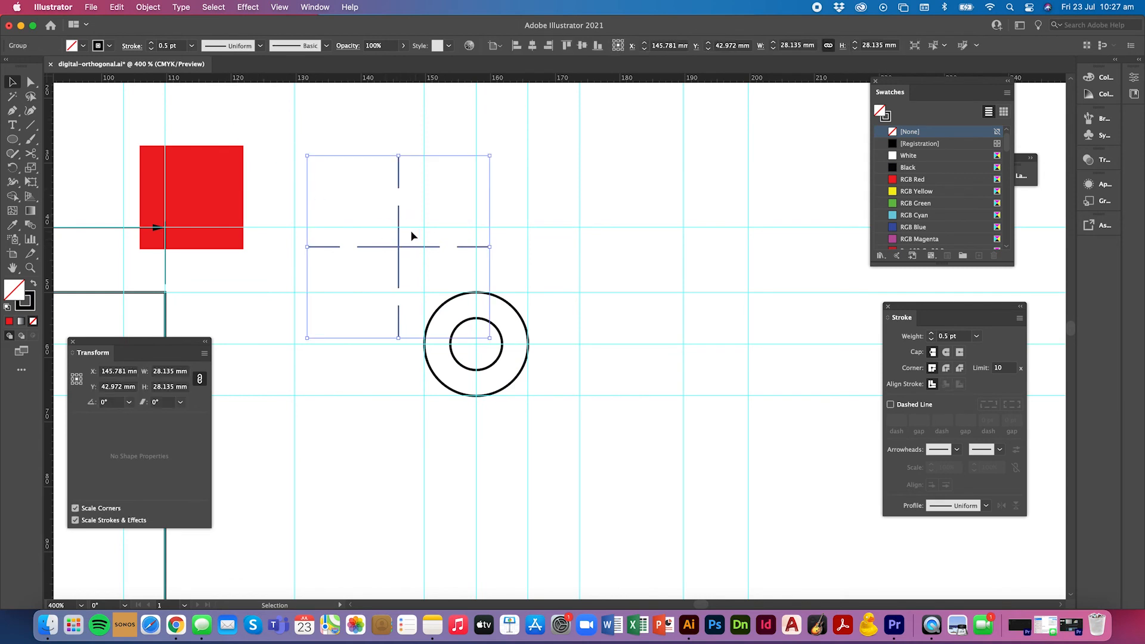
{"action": "left_click_drag", "start_coordinate": [401, 238], "coordinate": [479, 337]}
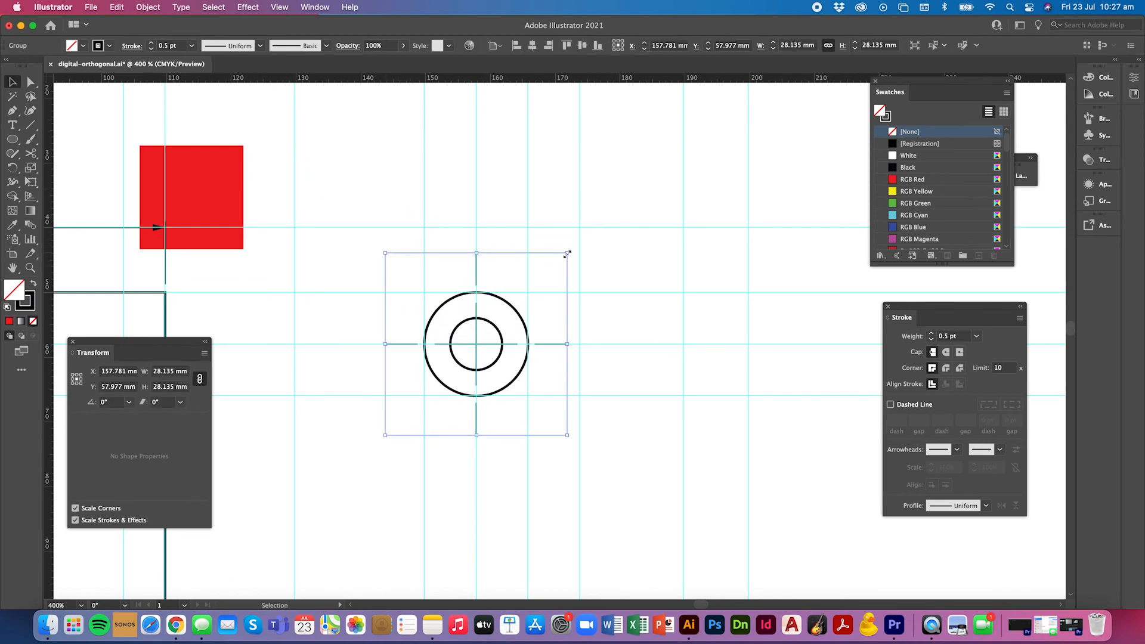
{"action": "left_click_drag", "start_coordinate": [567, 253], "coordinate": [541, 284]}
{"action": "left_click", "coordinate": [556, 301]}
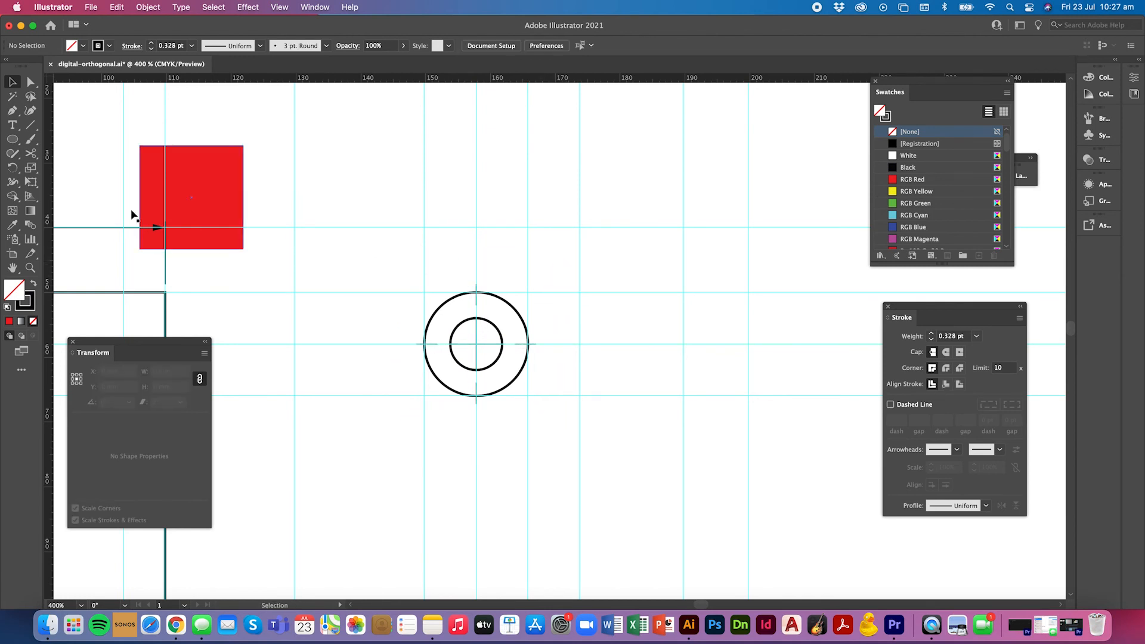
- Add horizontal guides along the upper and lower edges of the 8 mm circle
{"action": "left_click", "coordinate": [12, 111]}
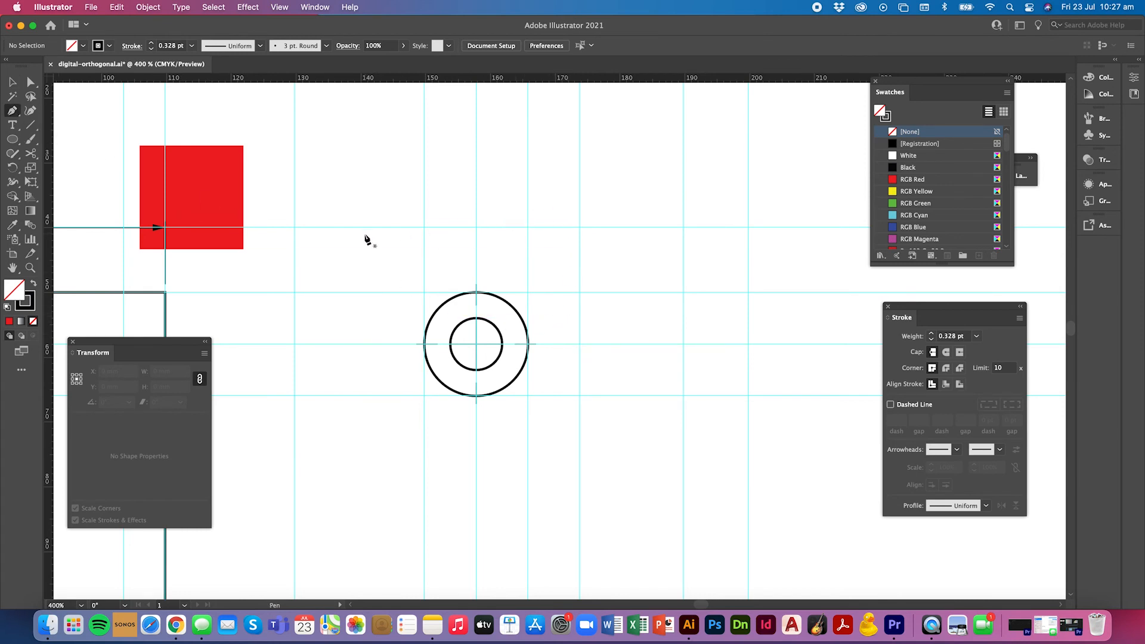
{"action": "key", "text": "v"}
{"action": "left_click_drag", "start_coordinate": [563, 81], "coordinate": [503, 317]}
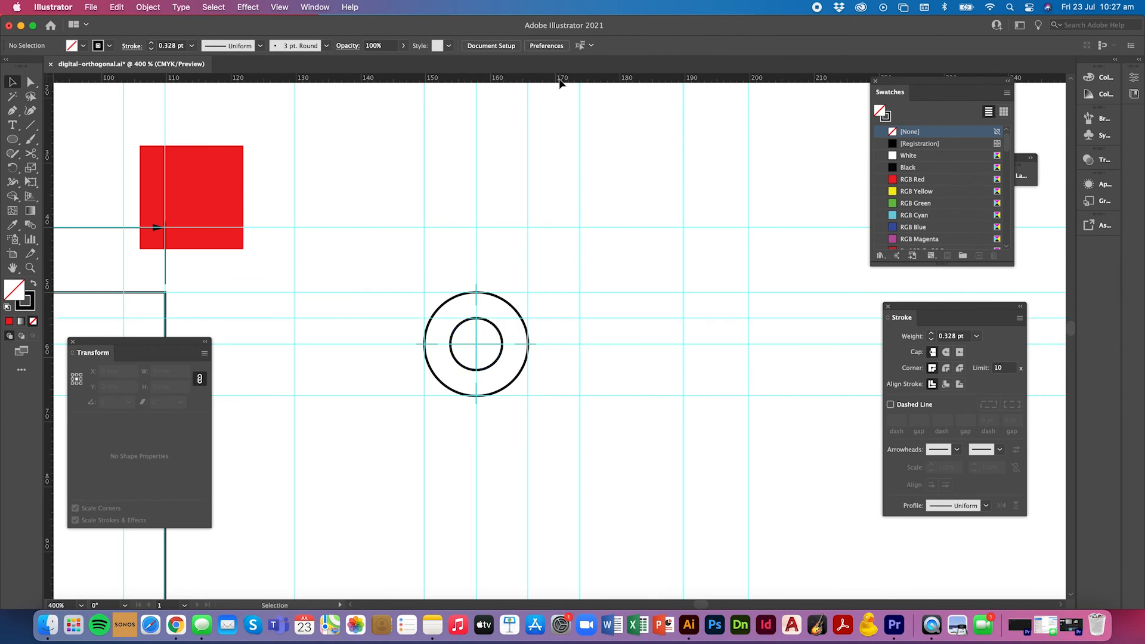
{"action": "left_click_drag", "start_coordinate": [559, 83], "coordinate": [478, 372]}
- Draw a closed trapezoid on the guide intersections beside the circles, 8 mm high at its narrow end, 16 mm at its wide end and 16 mm long
{"action": "left_click", "coordinate": [12, 110]}
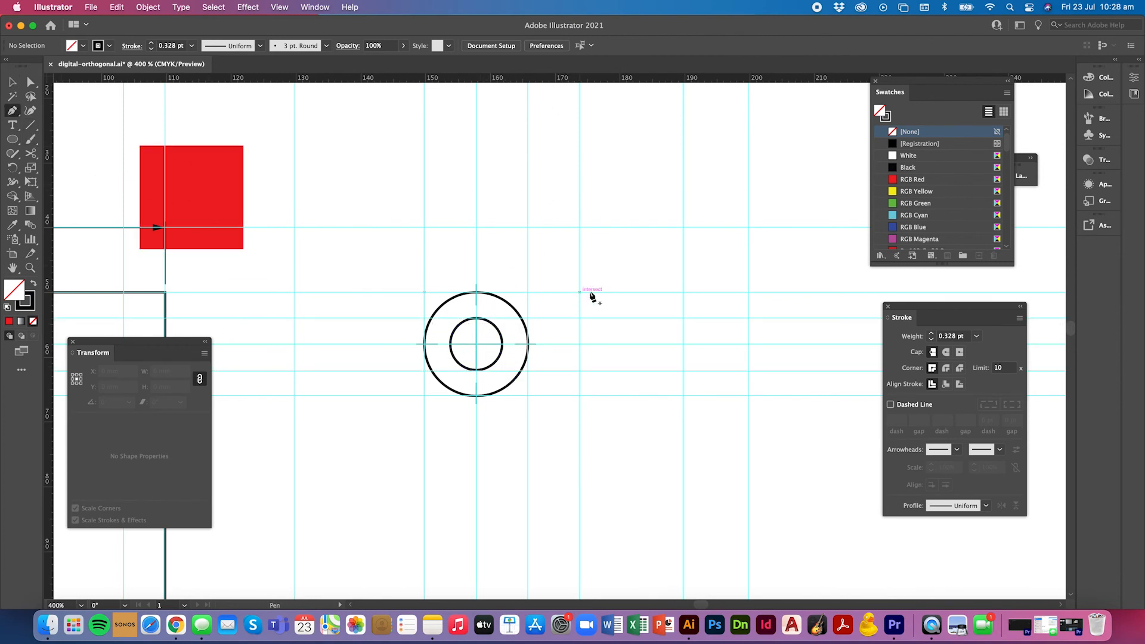
{"action": "left_click", "coordinate": [579, 318]}
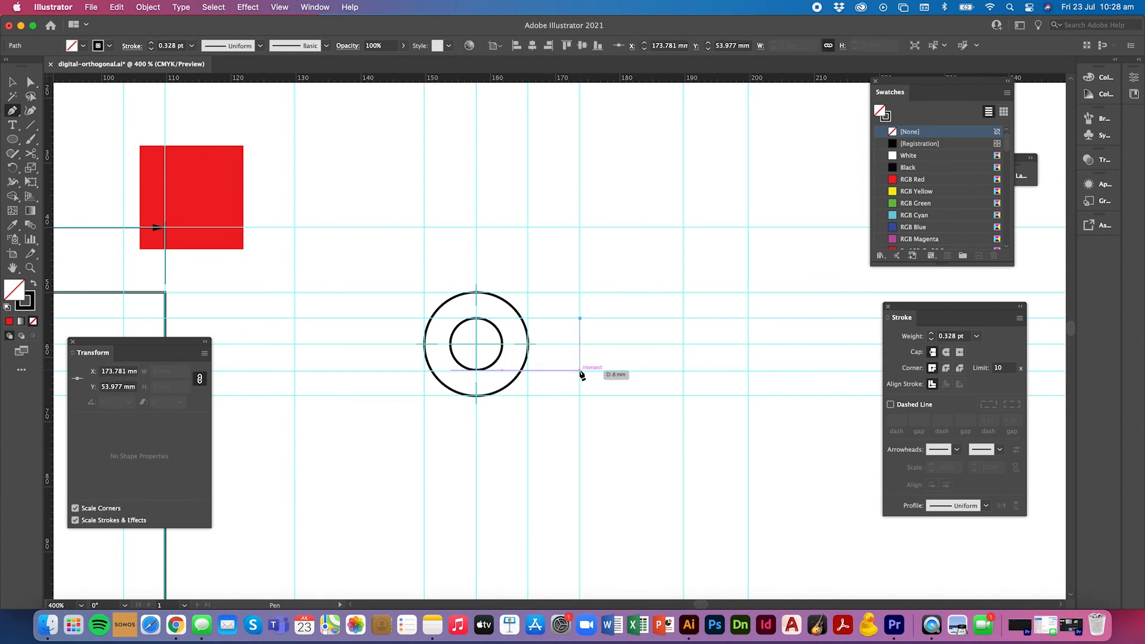
{"action": "left_click", "coordinate": [579, 370]}
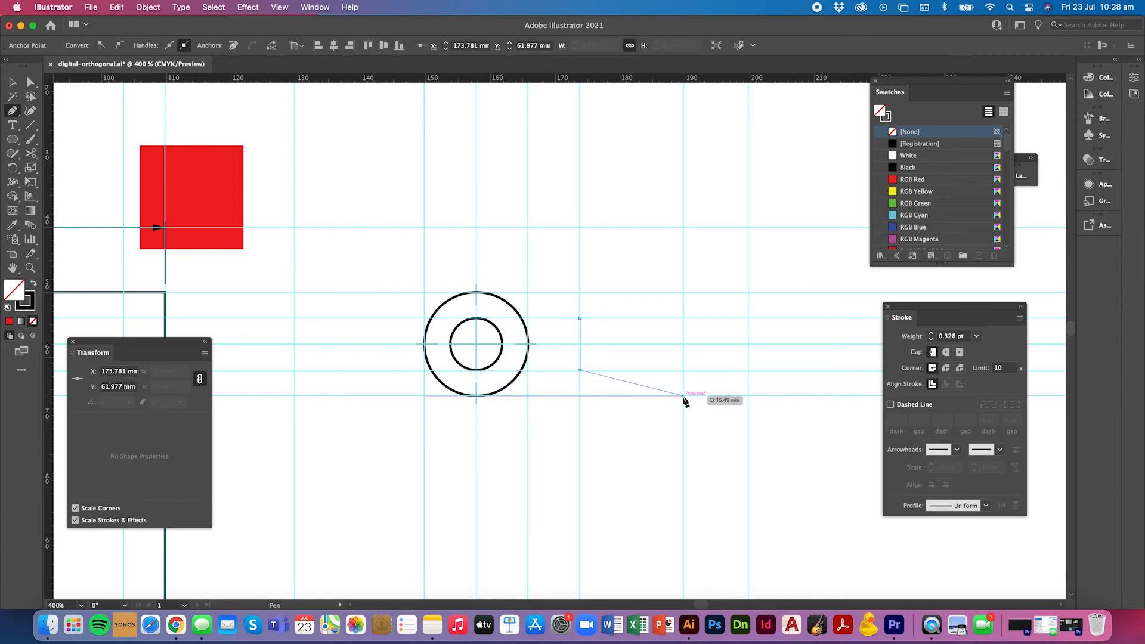
{"action": "left_click", "coordinate": [683, 394]}
{"action": "left_click", "coordinate": [683, 293]}
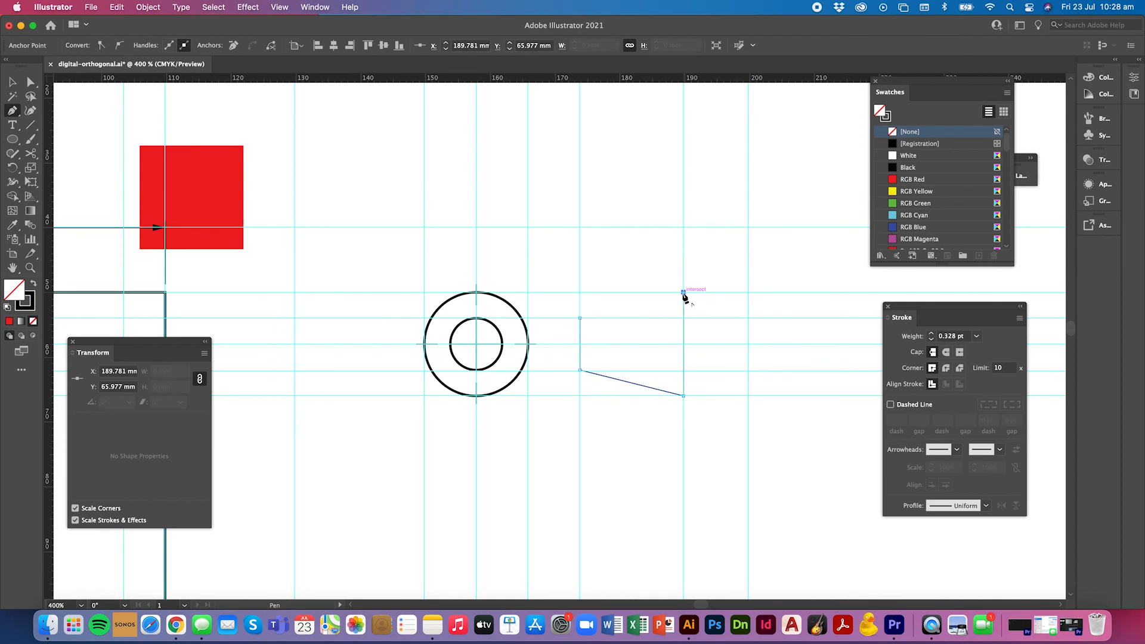
{"action": "left_click", "coordinate": [580, 318]}
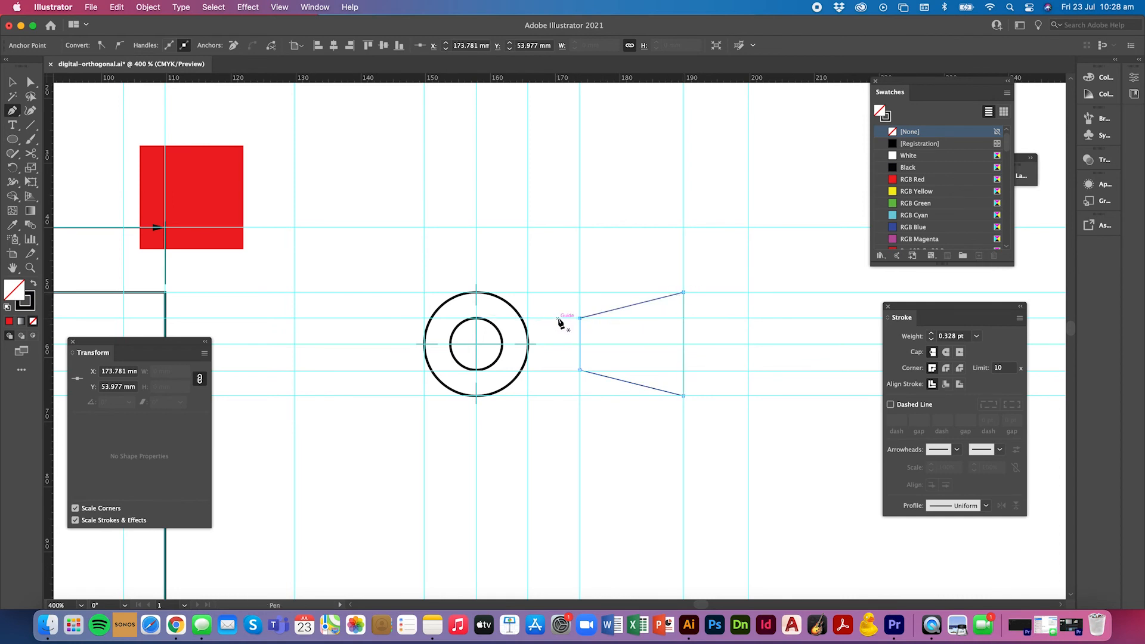
- Set the trapezoid's stroke weight to 1 pt and deselect it
{"action": "key", "text": "v"}
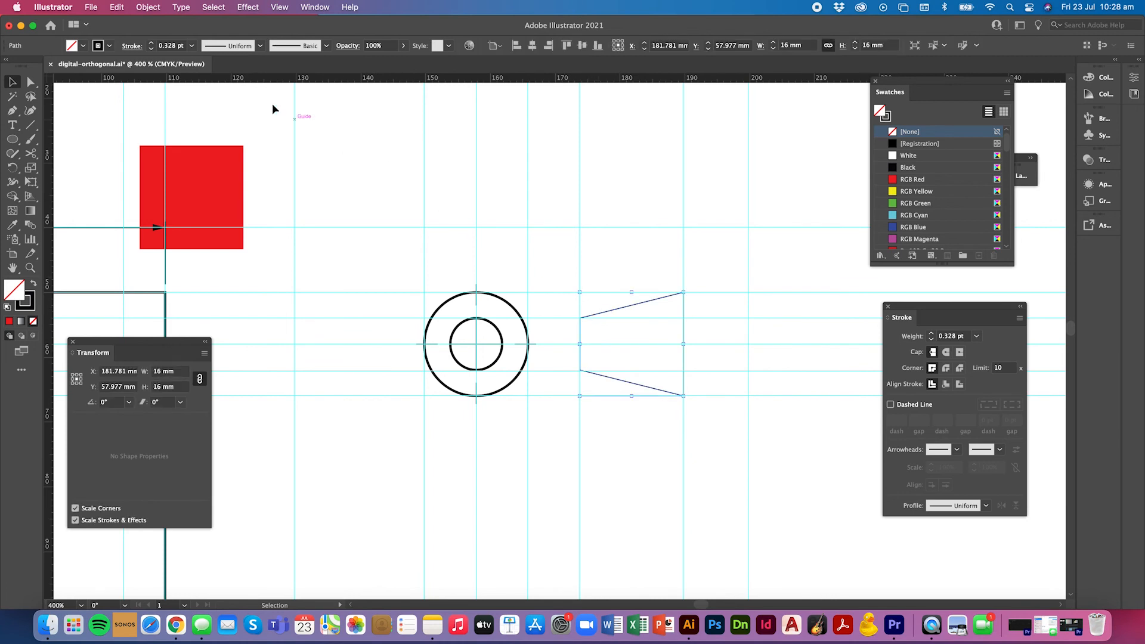
{"action": "left_click", "coordinate": [192, 46]}
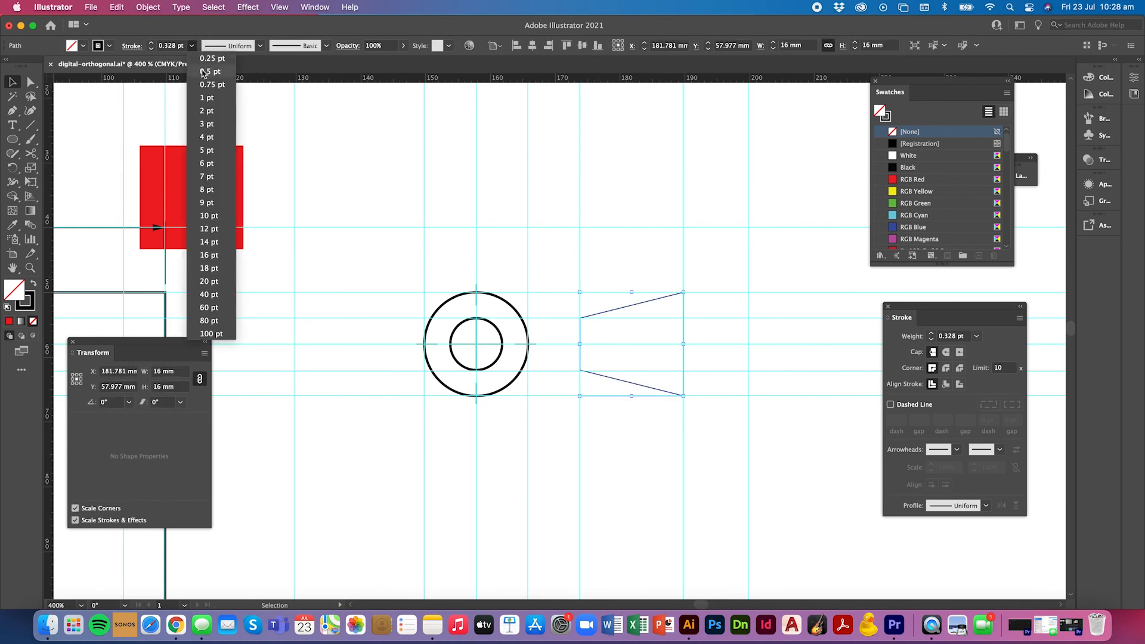
{"action": "left_click", "coordinate": [206, 98]}
{"action": "left_click", "coordinate": [423, 164]}
- Copy the right side view's dashed centre line and place the copy across the middle of the trapezoid
{"action": "key", "text": "super+minus"}
{"action": "key", "text": "super+minus"}
{"action": "key", "text": "super+minus"}
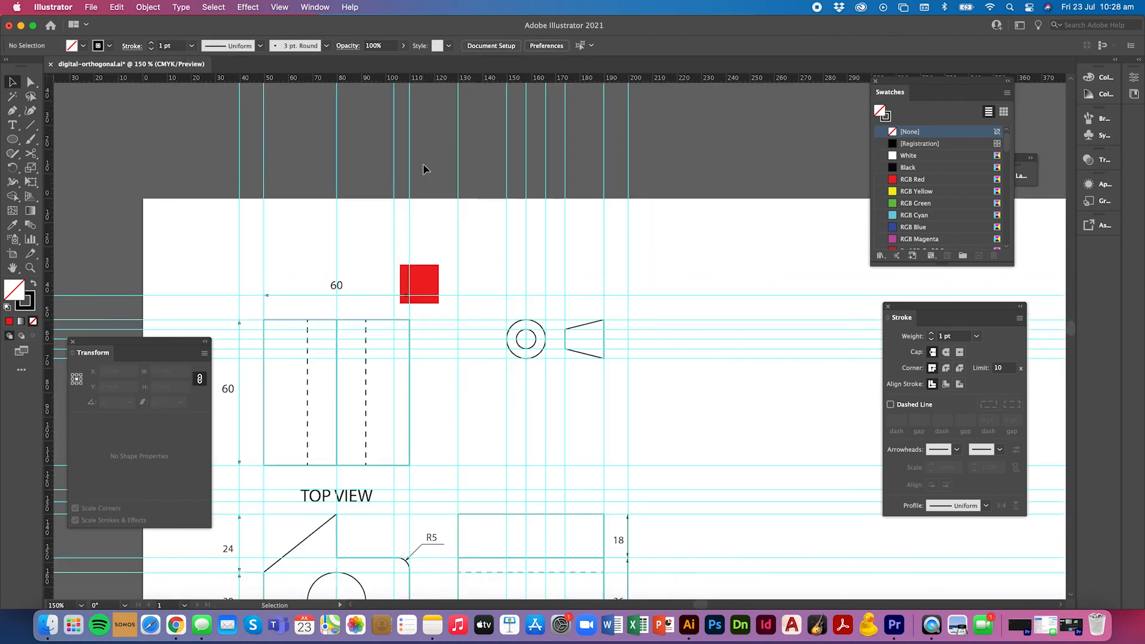
{"action": "scroll", "coordinate": [398, 380], "scroll_direction": "down", "scroll_amount": 2}
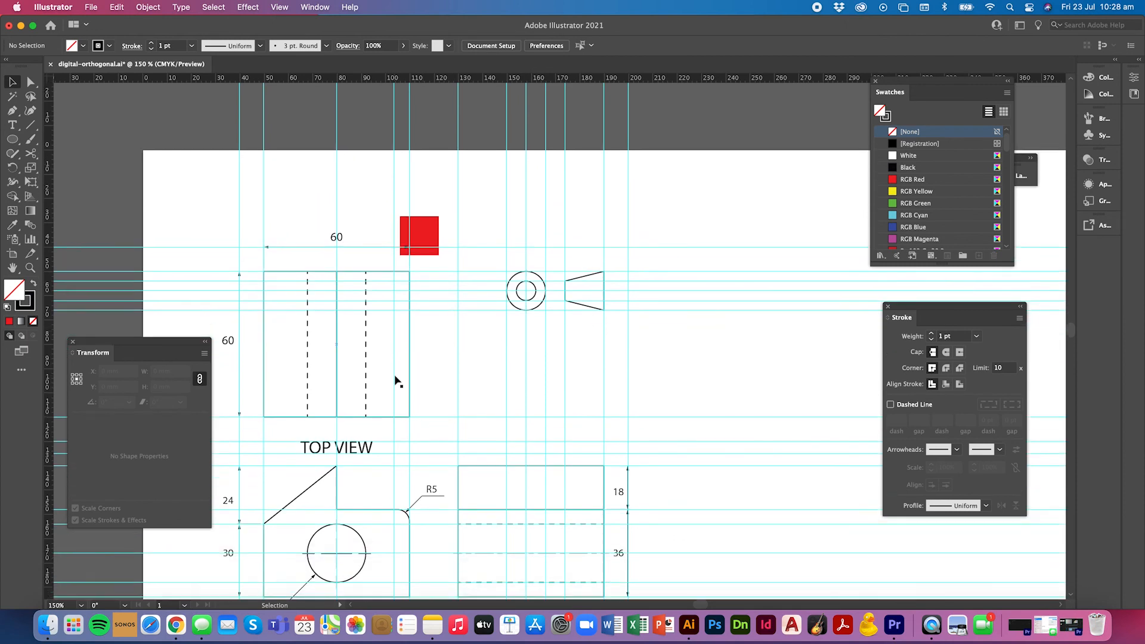
{"action": "left_click", "coordinate": [505, 555]}
{"action": "key", "text": "super+c"}
{"action": "key", "text": "super+v"}
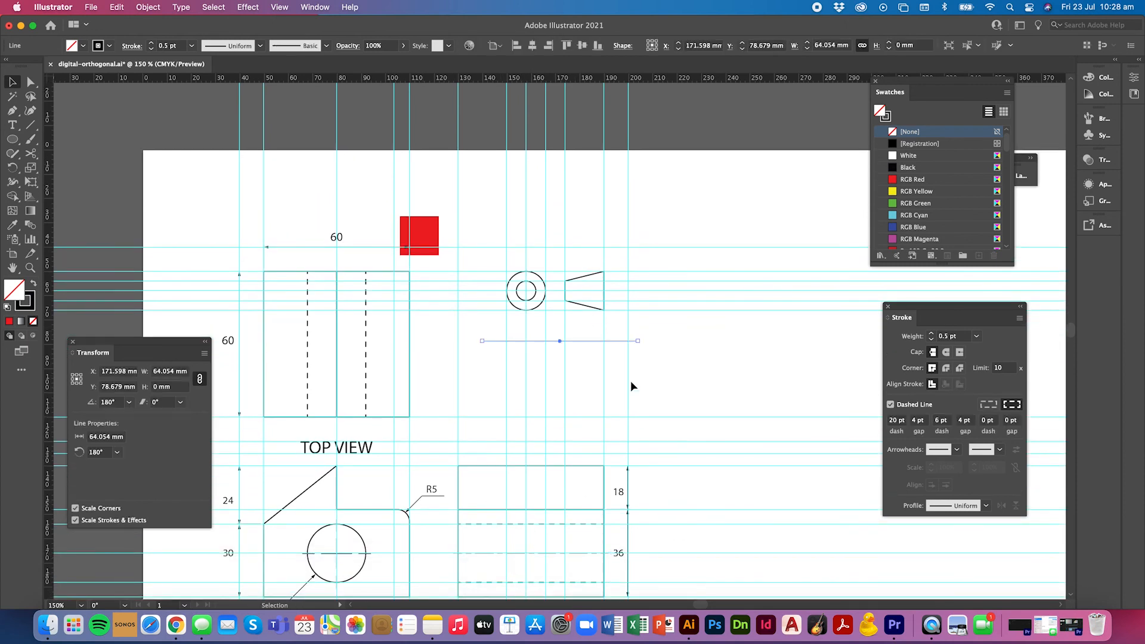
{"action": "left_click_drag", "start_coordinate": [584, 345], "coordinate": [616, 295]}
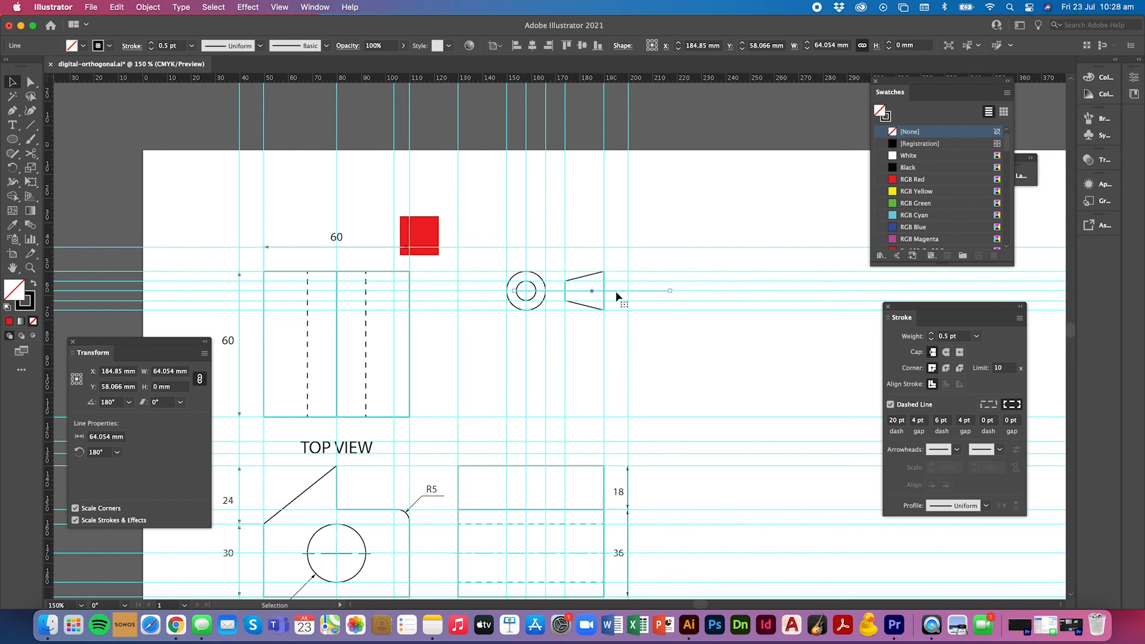
- Shorten the copied centre line and align it to the trapezoid's horizontal axis, extending slightly beyond both ends
{"action": "key", "text": "a"}
{"action": "scroll", "coordinate": [616, 295], "scroll_direction": "up", "scroll_amount": 6}
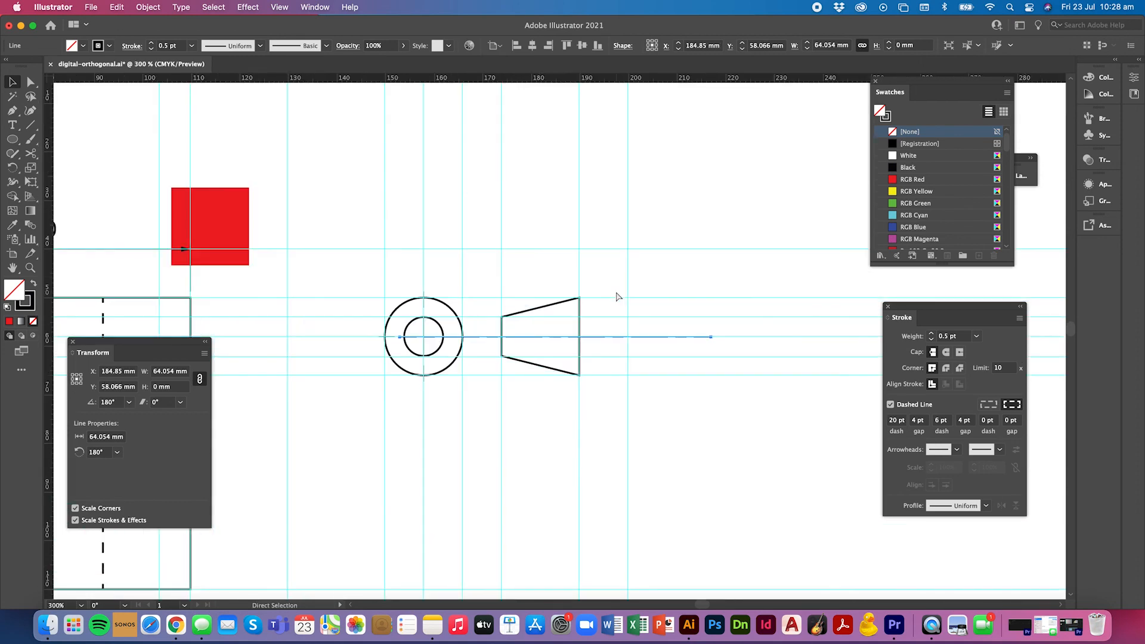
{"action": "key", "text": "v"}
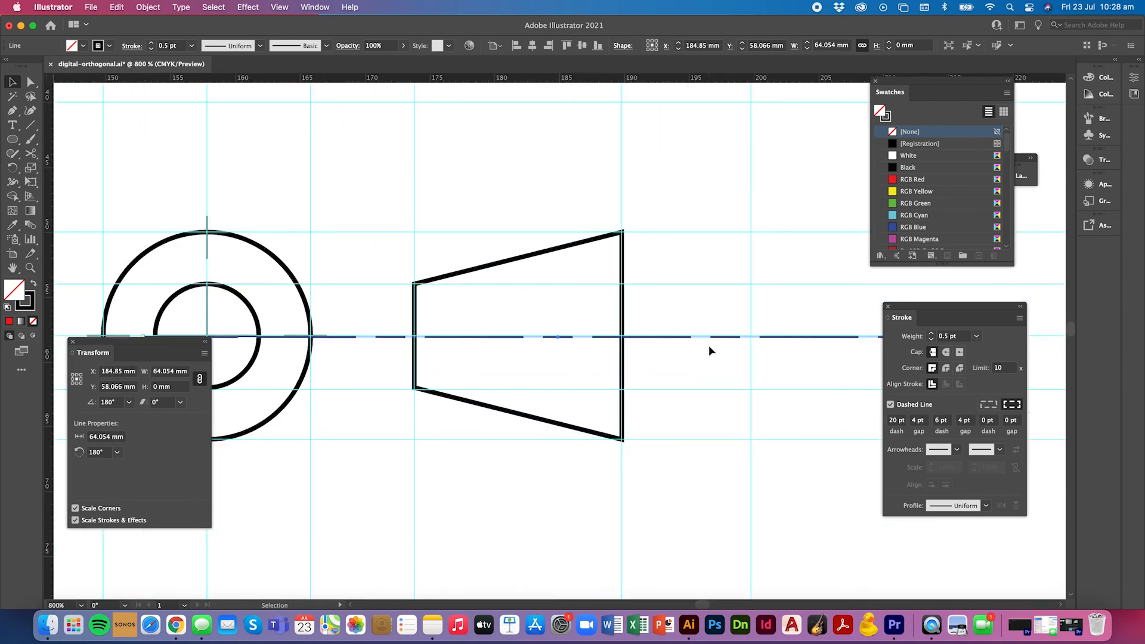
{"action": "left_click_drag", "start_coordinate": [718, 337], "coordinate": [609, 357]}
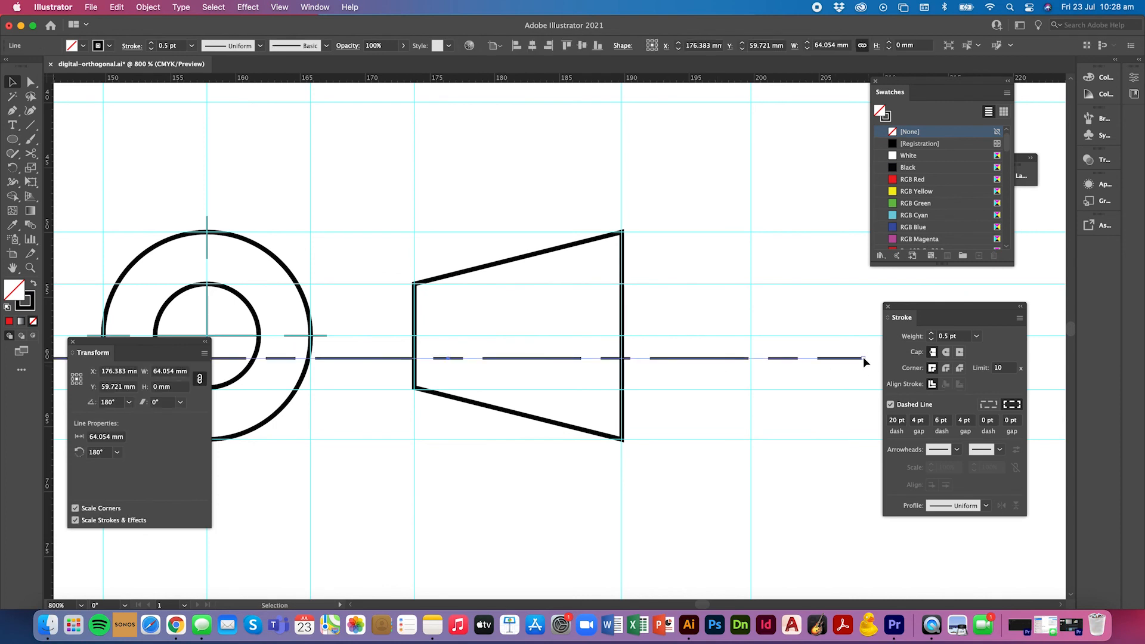
{"action": "left_click_drag", "start_coordinate": [863, 356], "coordinate": [641, 340]}
{"action": "left_click", "coordinate": [385, 389]}
{"action": "left_click", "coordinate": [644, 347]}
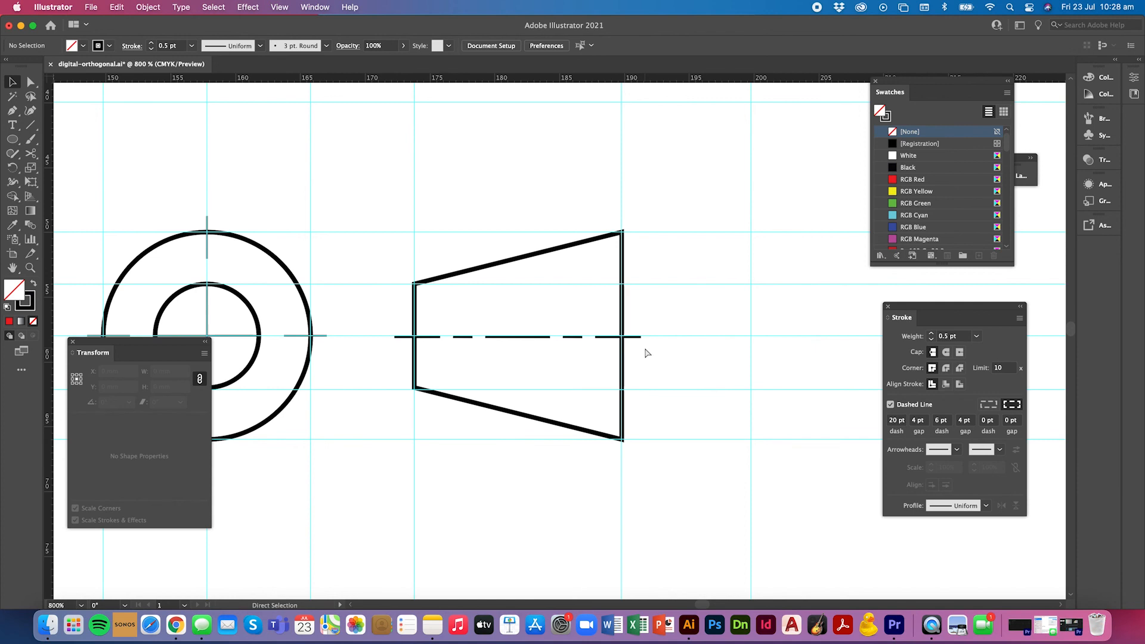
- Hide the guides and check the completed projection symbol alongside the drawing's views
{"action": "key", "text": "super+minus"}
{"action": "key", "text": "super+minus"}
{"action": "key", "text": "super+minus"}
{"action": "key", "text": "super+minus"}
{"action": "key", "text": "super+minus"}
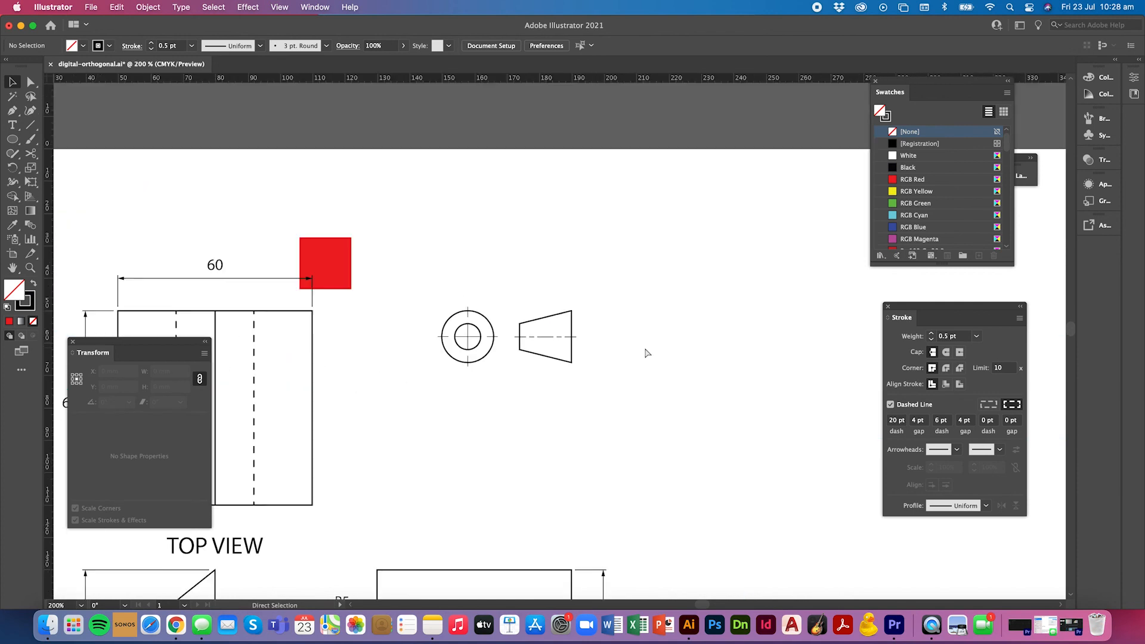
{"action": "key", "text": "super+minus"}
{"action": "key", "text": "super+minus"}
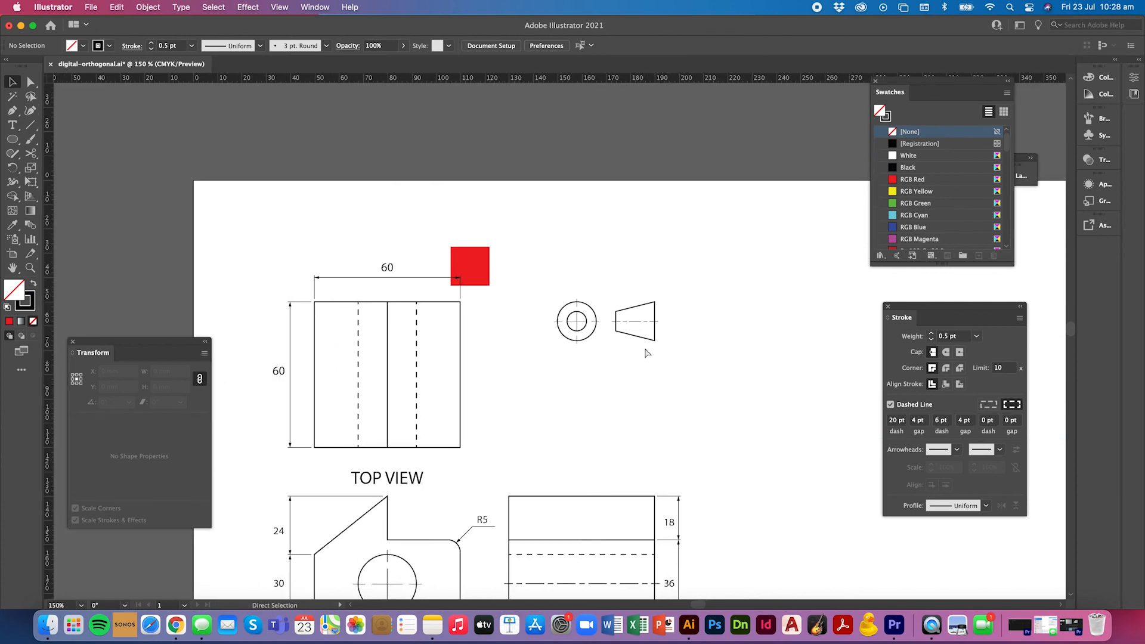
{"action": "left_click", "coordinate": [516, 302]}
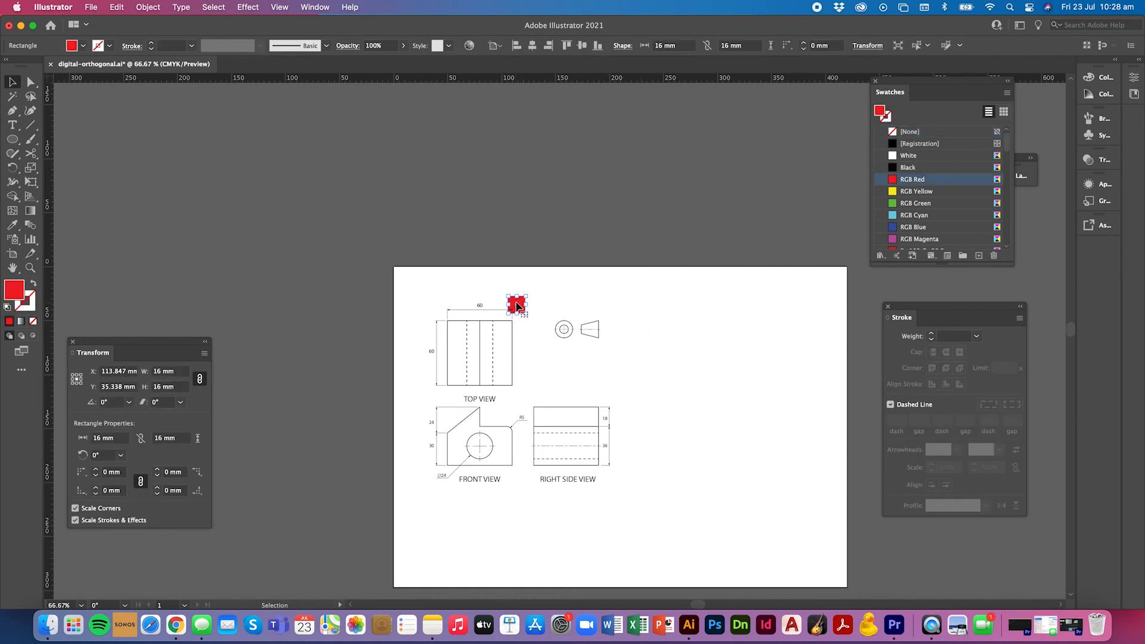
{"action": "key", "text": "Delete"}
{"action": "scroll", "coordinate": [583, 309], "scroll_direction": "right", "scroll_amount": 1}
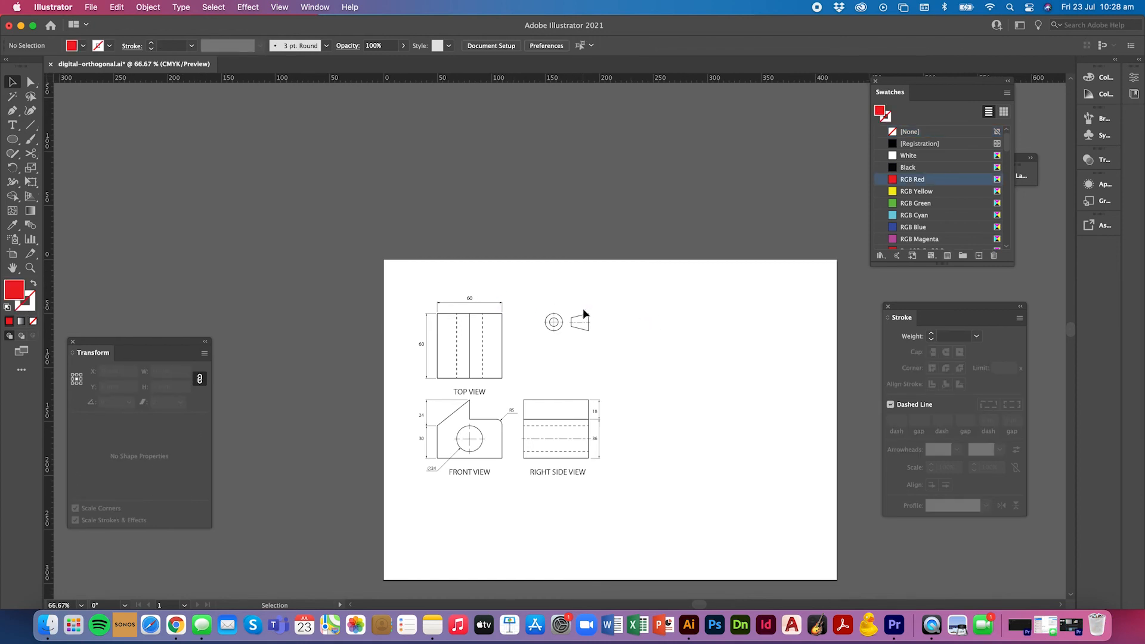
{"action": "key", "text": "super+z"}
- Stretch the red square to the 420 mm page width and, with guides shown, add a vertical guide at its midpoint before moving it above the page
{"action": "left_click", "coordinate": [614, 319]}
{"action": "left_click_drag", "start_coordinate": [498, 294], "coordinate": [828, 314]}
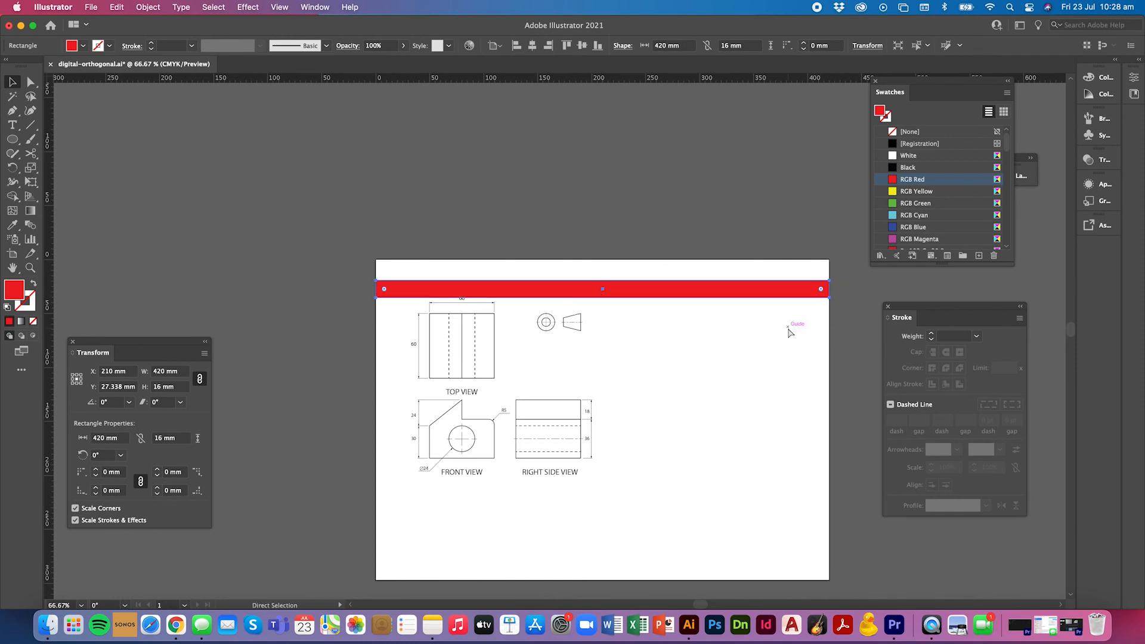
{"action": "key", "text": "super+semicolon"}
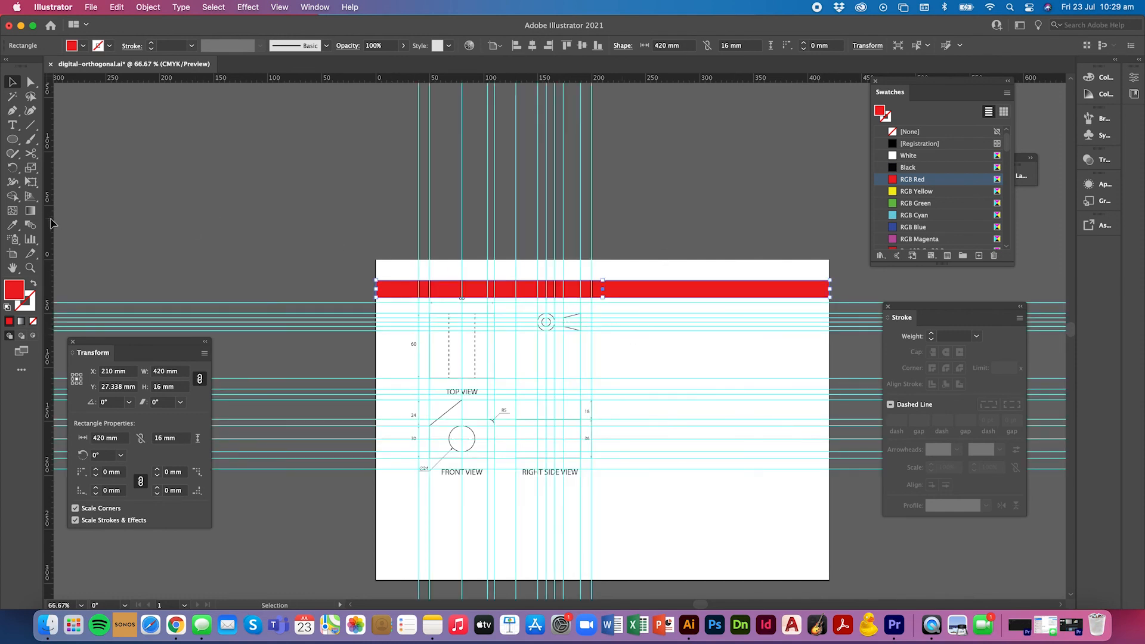
{"action": "left_click_drag", "start_coordinate": [50, 224], "coordinate": [627, 244]}
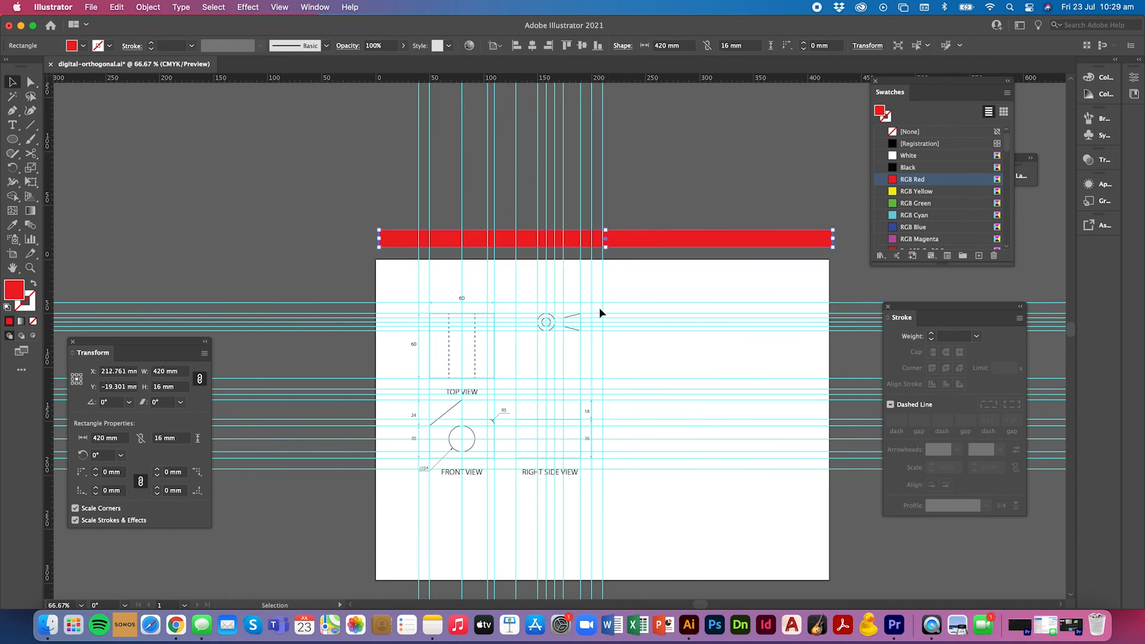
- Clear all the existing construction guides from the document
{"action": "key", "text": "super+semicolon"}
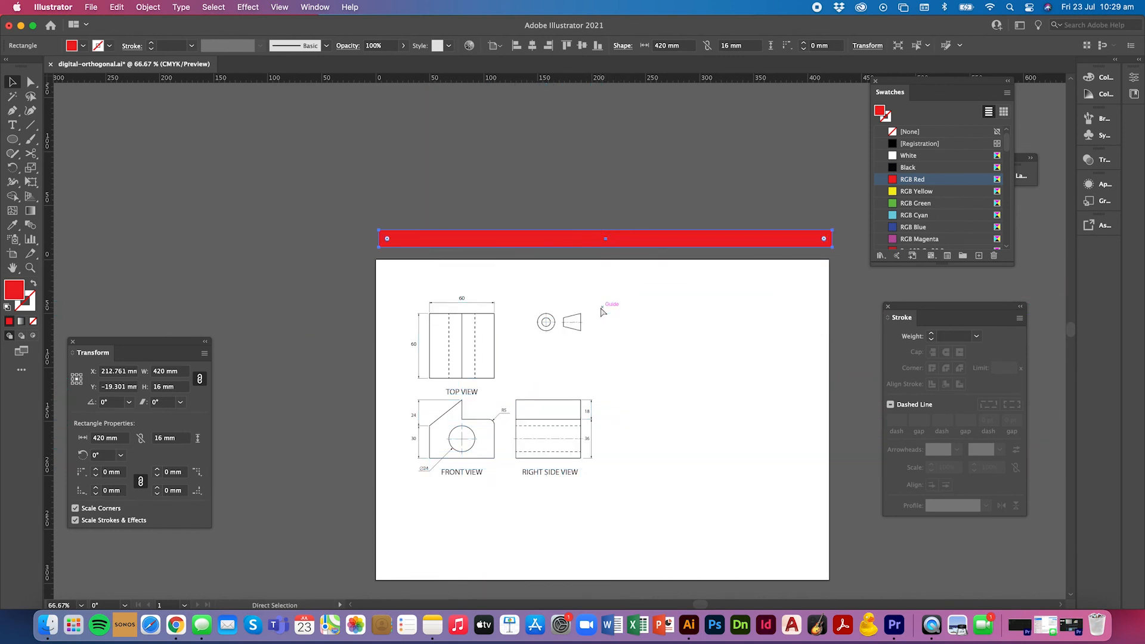
{"action": "key", "text": "super+semicolon"}
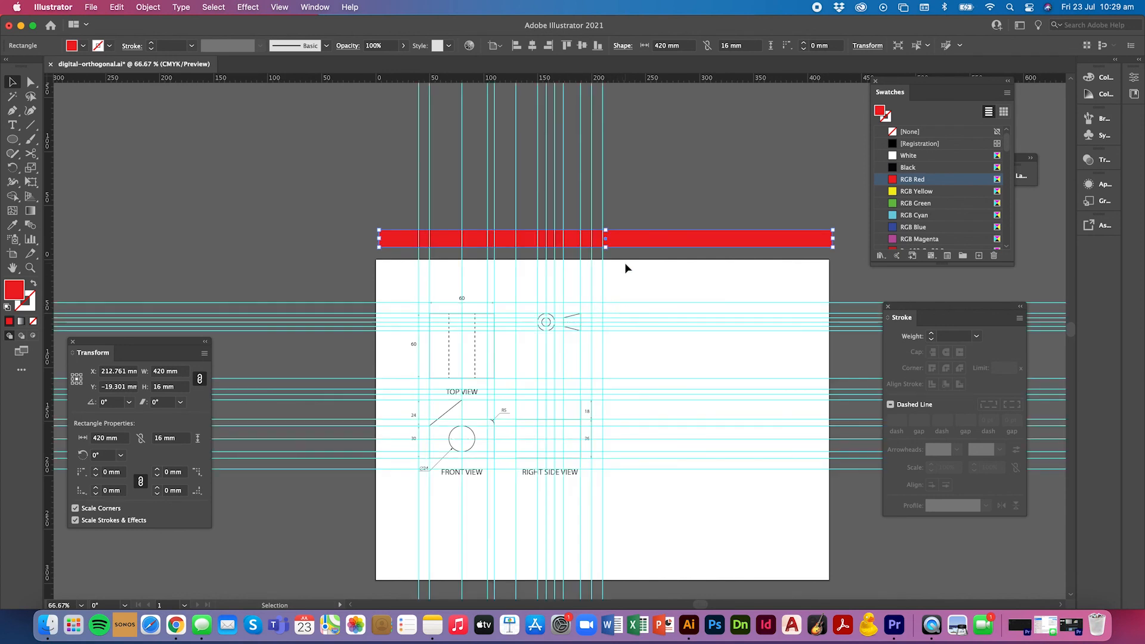
{"action": "left_click", "coordinate": [278, 7]}
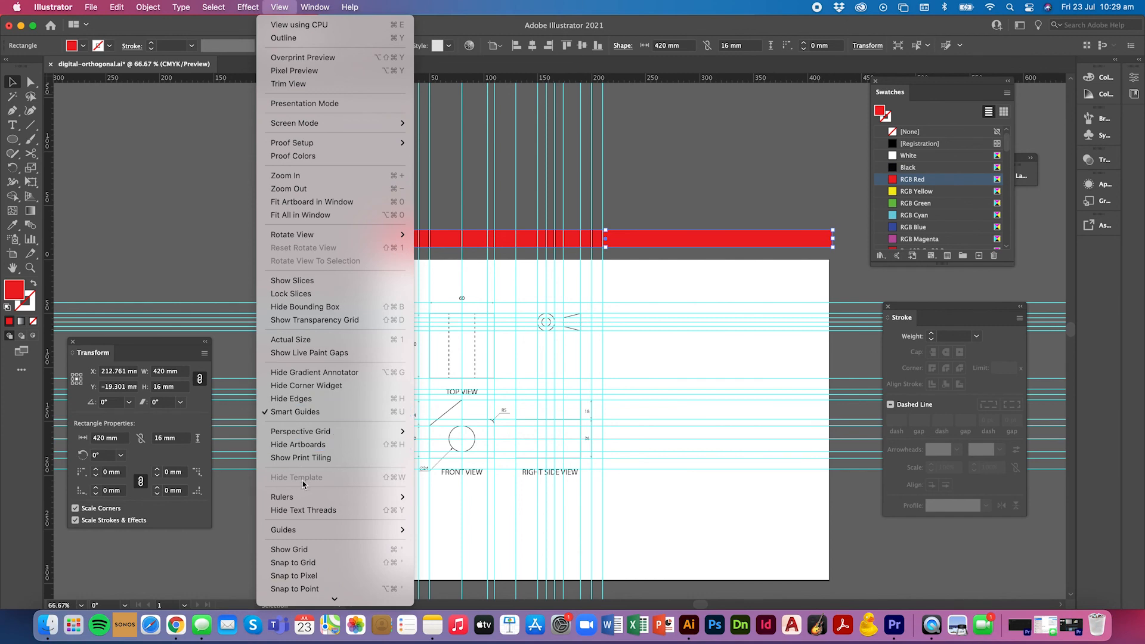
{"action": "mouse_move", "coordinate": [292, 529]}
{"action": "left_click", "coordinate": [452, 577]}
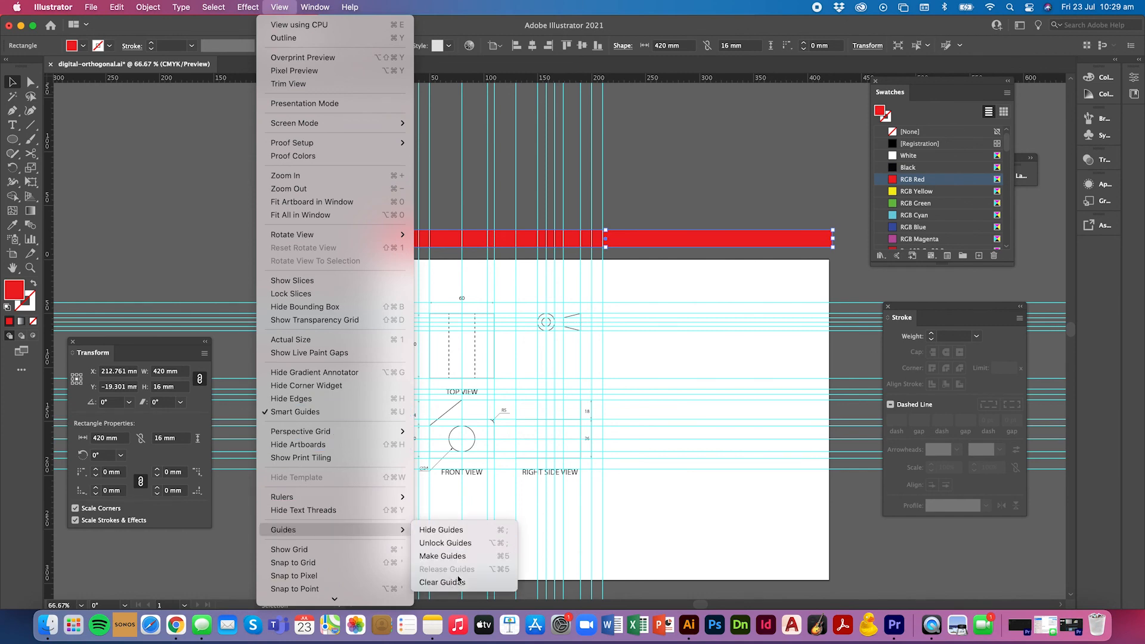
- Extend the red rectangle over the whole page at 420 × 297 mm and place vertical and horizontal guides through its midpoint
{"action": "left_click", "coordinate": [602, 241]}
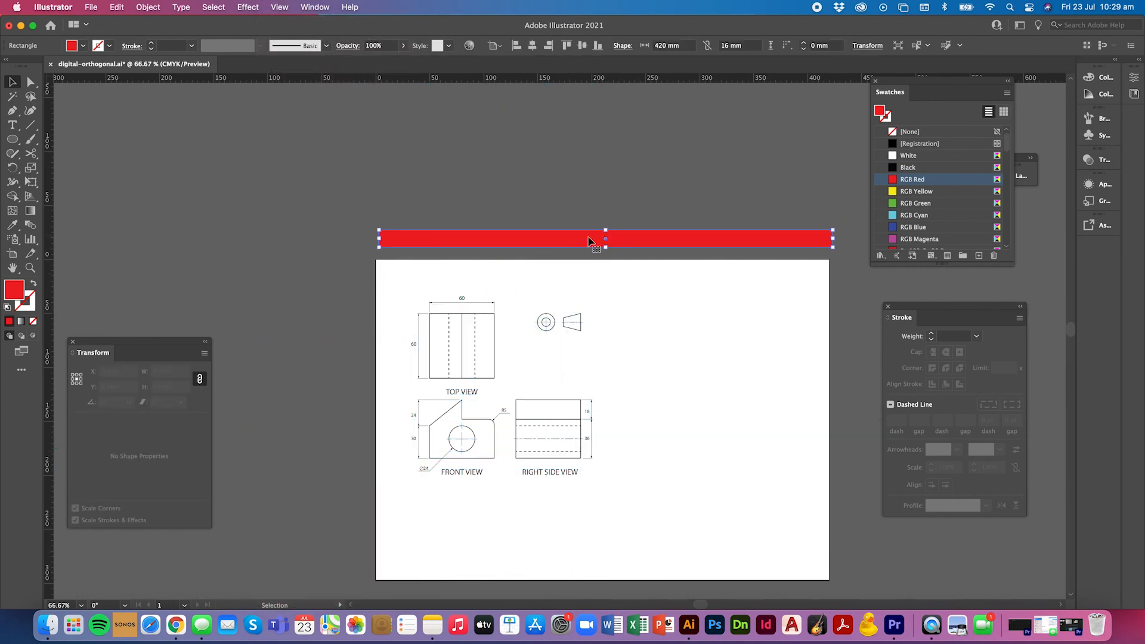
{"action": "left_click_drag", "start_coordinate": [490, 290], "coordinate": [600, 562]}
{"action": "left_click_drag", "start_coordinate": [660, 84], "coordinate": [603, 403]}
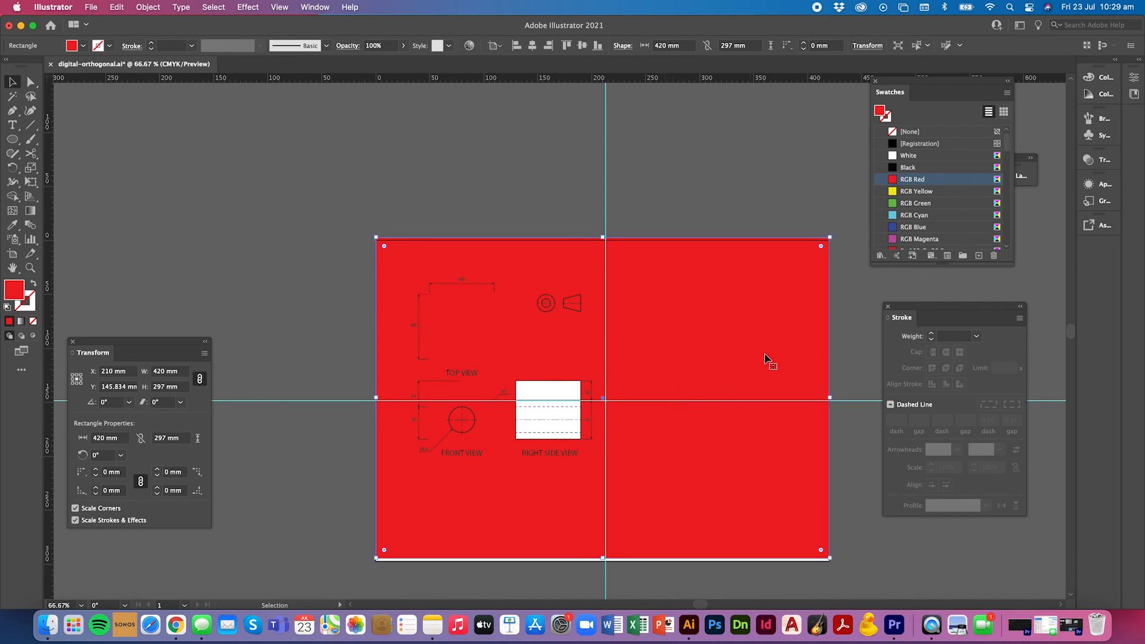
- Group the three labelled views with the projection symbol and move them to the page centre, with the shrunken red rectangle moved off the page
{"action": "mouse_move", "coordinate": [831, 238]}
{"action": "left_mouse_down"}
{"action": "mouse_move", "coordinate": [524, 378]}
{"action": "mouse_move", "coordinate": [424, 450]}
{"action": "mouse_move", "coordinate": [418, 487]}
{"action": "mouse_move", "coordinate": [388, 262]}
{"action": "mouse_move", "coordinate": [372, 251]}
{"action": "mouse_move", "coordinate": [477, 398]}
{"action": "mouse_move", "coordinate": [649, 488]}
{"action": "left_mouse_up"}
{"action": "key", "text": "super+g"}
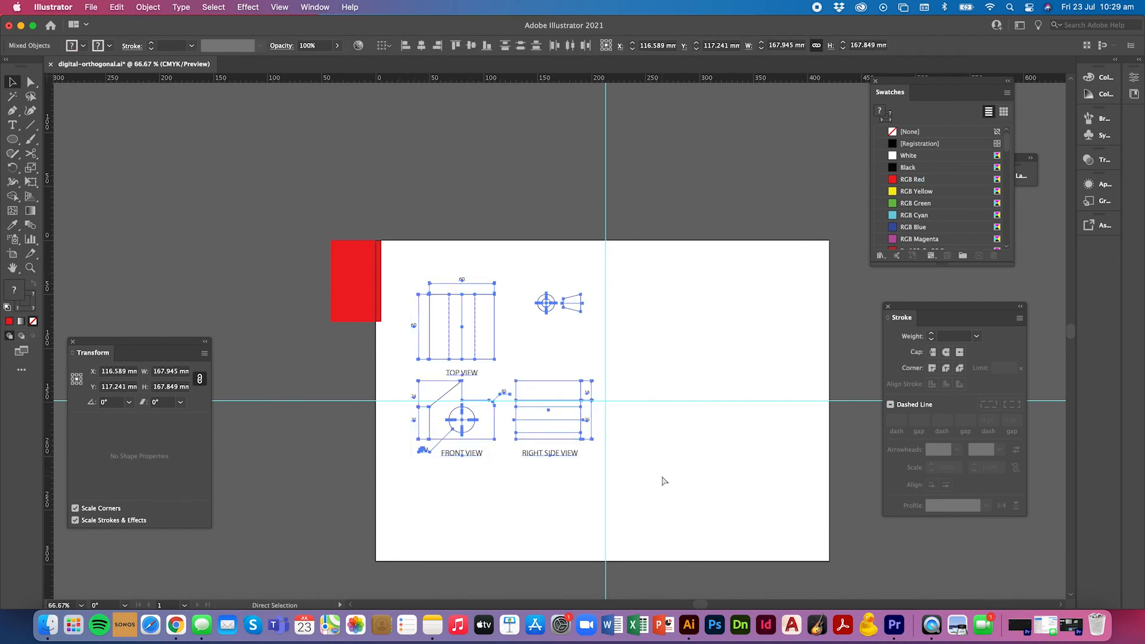
{"action": "left_click_drag", "start_coordinate": [485, 359], "coordinate": [589, 381]}
{"action": "left_click", "coordinate": [741, 367]}
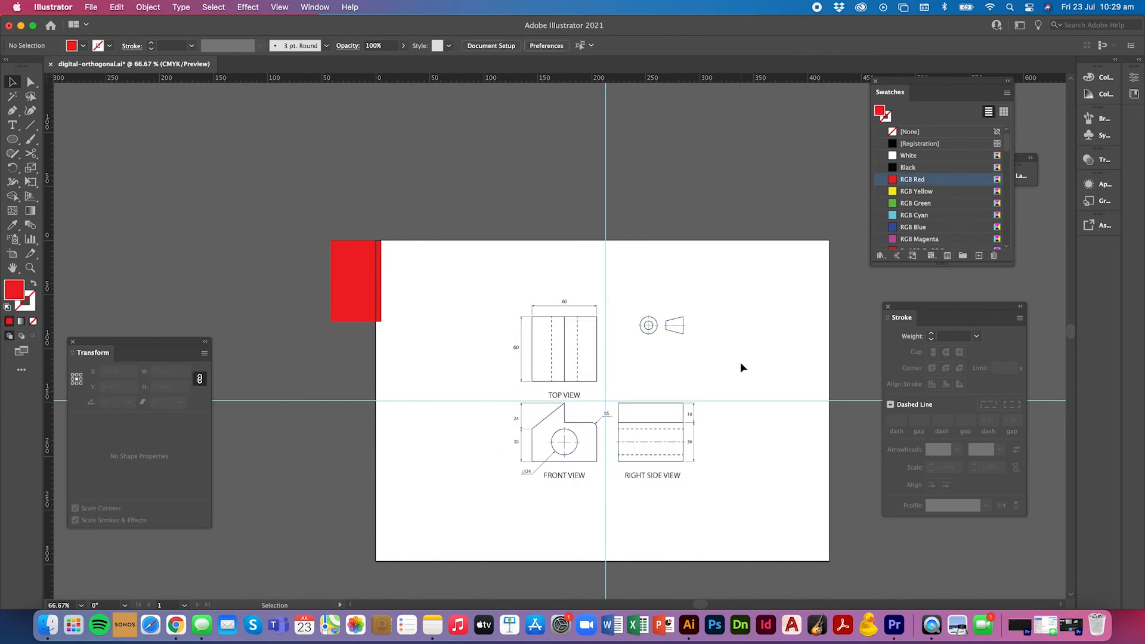
{"action": "left_click_drag", "start_coordinate": [342, 295], "coordinate": [277, 283]}
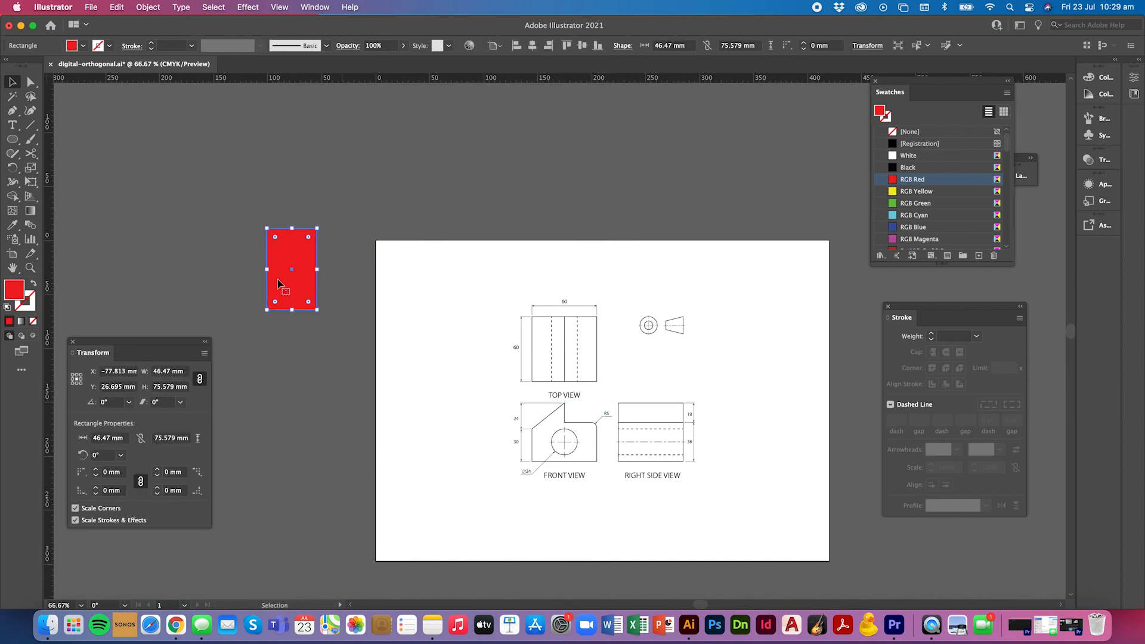
- Examine the placement of the views, dimensions and projection symbol on the page at 100% zoom
{"action": "scroll", "coordinate": [277, 283], "scroll_direction": "down", "scroll_amount": 2}
{"action": "scroll", "coordinate": [277, 283], "scroll_direction": "right", "scroll_amount": 2}
{"action": "key", "text": "super+plus"}
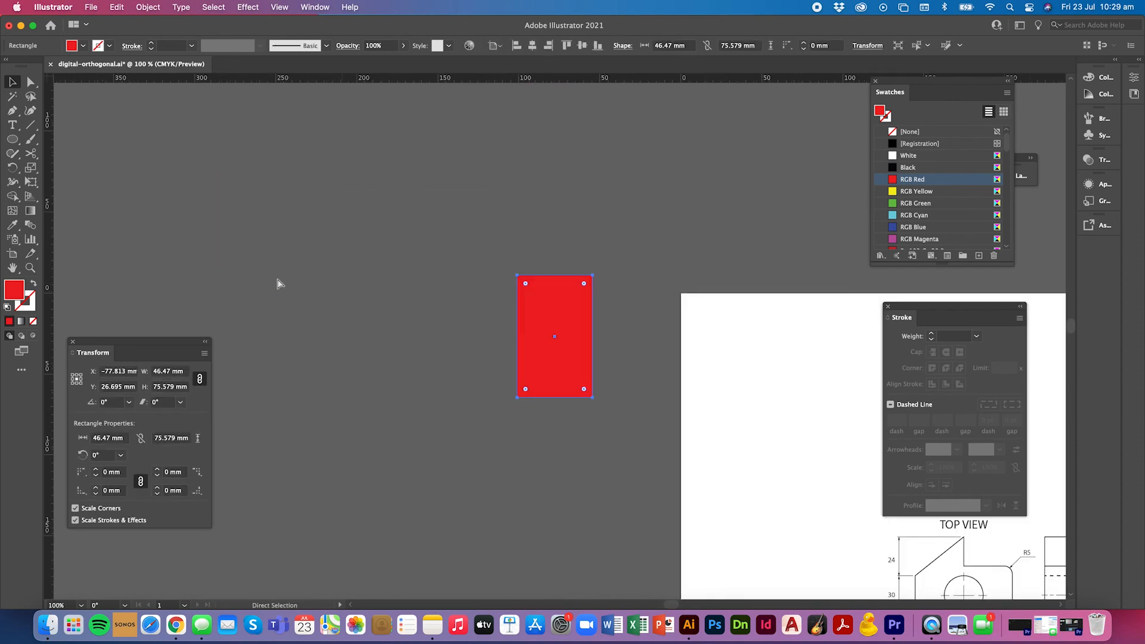
{"action": "scroll", "coordinate": [277, 283], "scroll_direction": "right", "scroll_amount": 10}
{"action": "scroll", "coordinate": [278, 283], "scroll_direction": "down", "scroll_amount": 3}
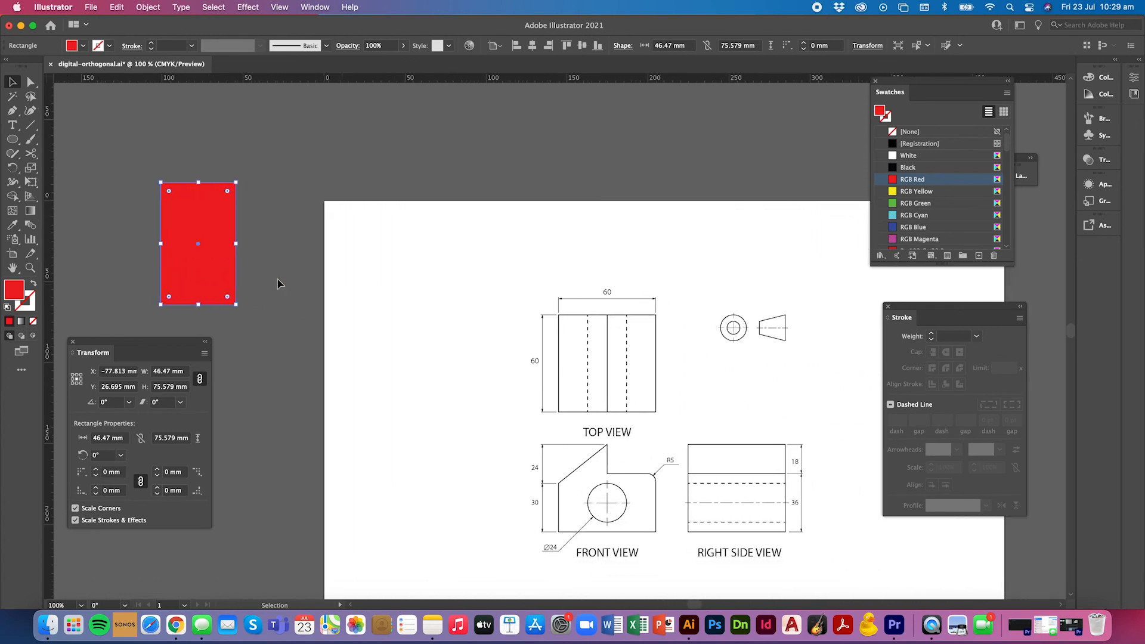
{"action": "scroll", "coordinate": [278, 284], "scroll_direction": "down", "scroll_amount": 3}
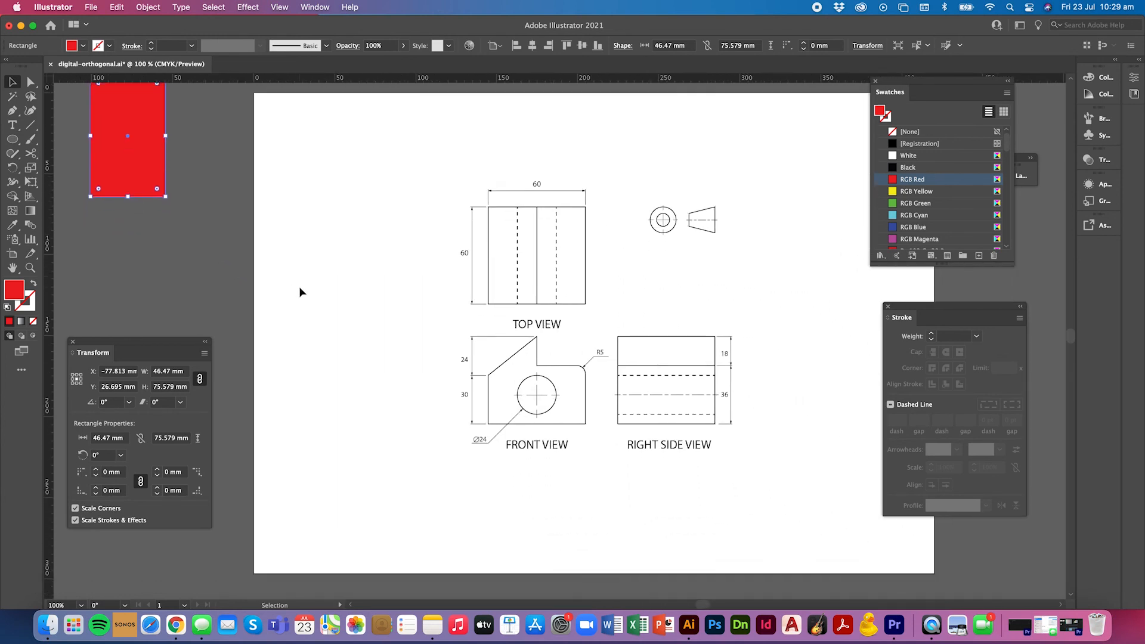
{"action": "scroll", "coordinate": [300, 291], "scroll_direction": "up", "scroll_amount": 2}
{"action": "scroll", "coordinate": [300, 291], "scroll_direction": "right", "scroll_amount": 1}
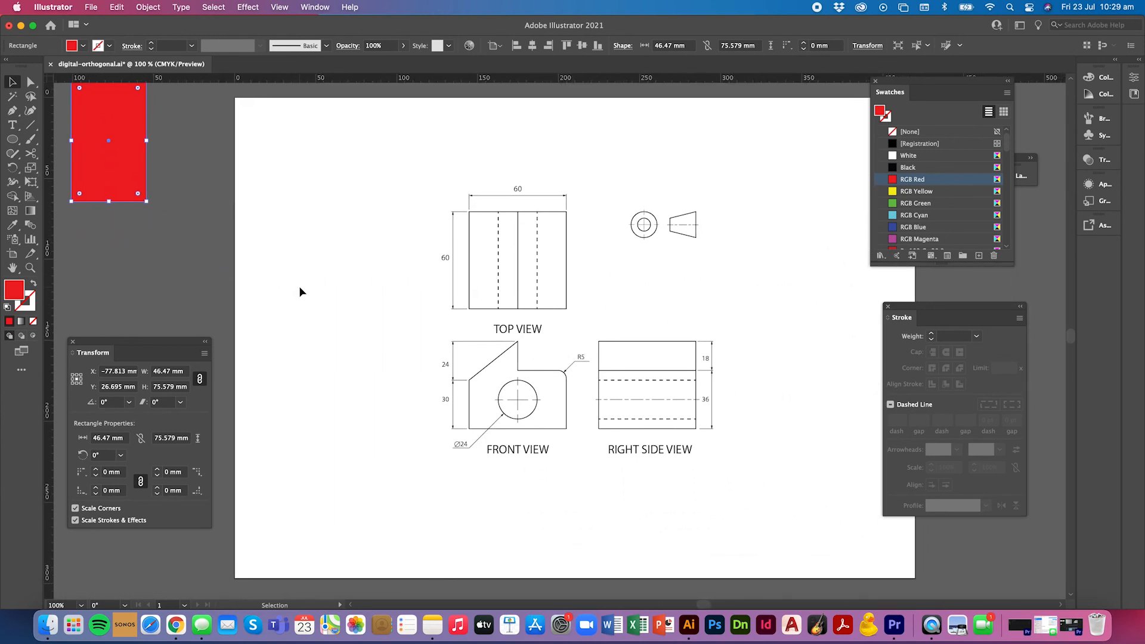
{"action": "scroll", "coordinate": [300, 292], "scroll_direction": "right", "scroll_amount": 1}
{"action": "scroll", "coordinate": [300, 292], "scroll_direction": "up", "scroll_amount": 1}
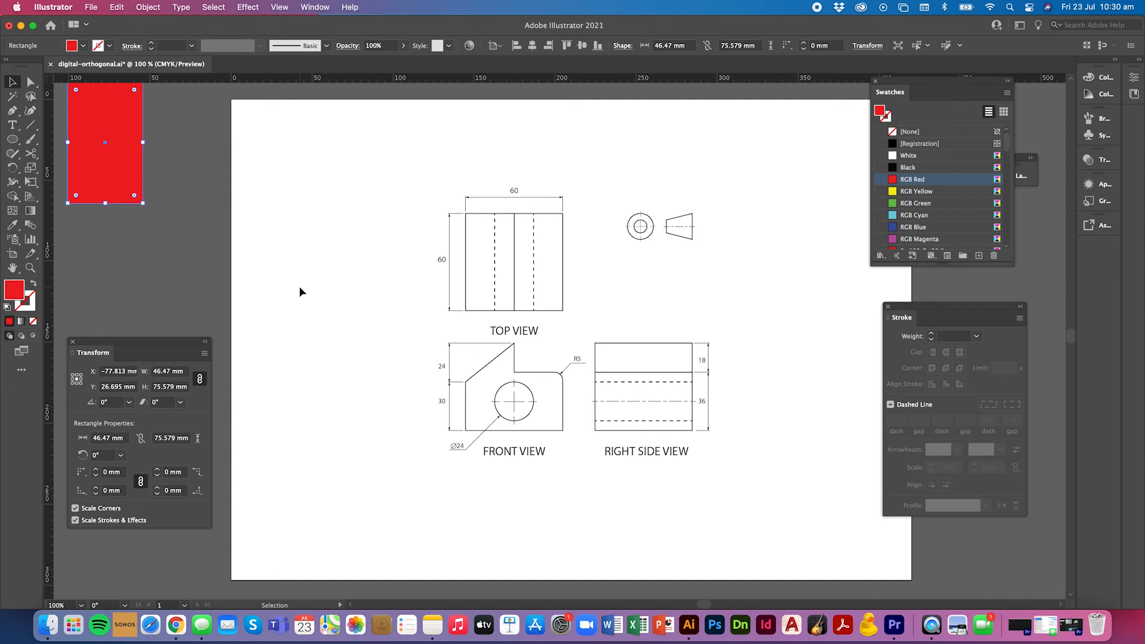
{"action": "scroll", "coordinate": [300, 292], "scroll_direction": "right", "scroll_amount": 1}
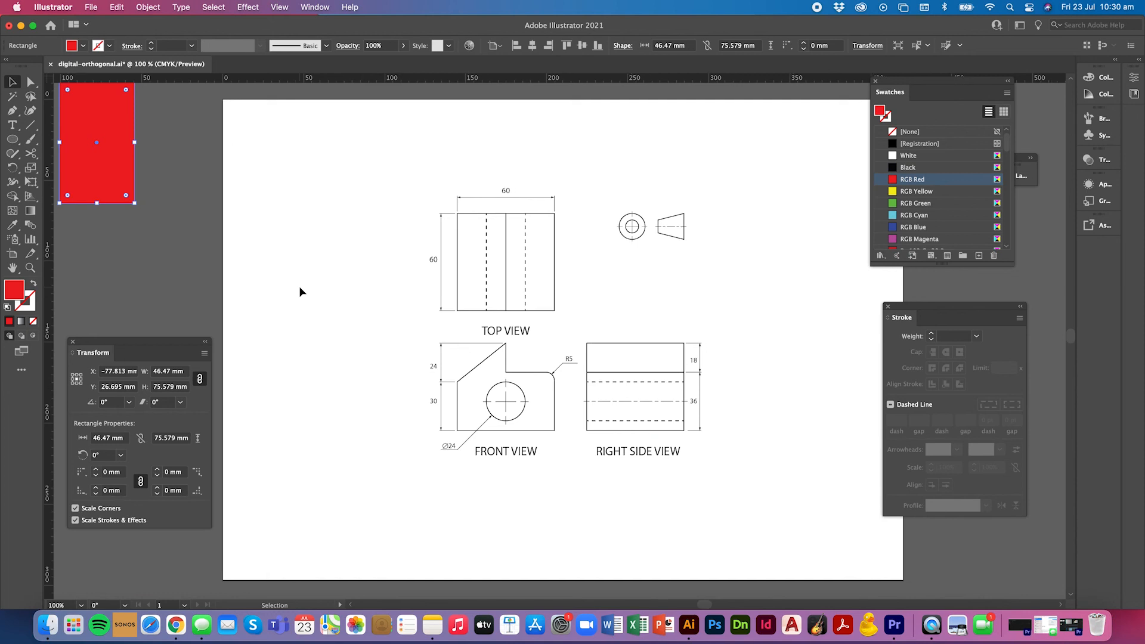